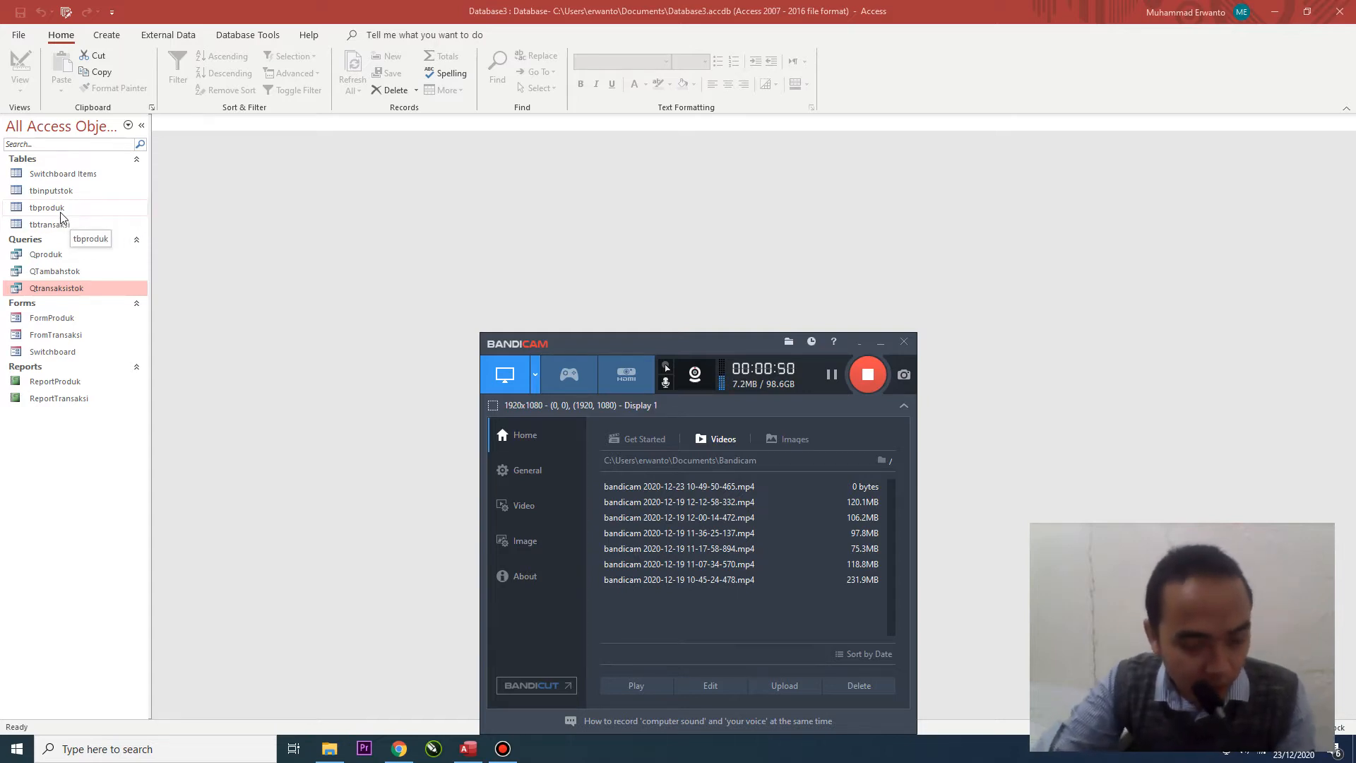
- Copy the tbinputstok and tbtransaksi tables together and start pasting them into the database
{"action": "left_click", "coordinate": [101, 195]}
{"action": "left_click", "coordinate": [86, 226], "text": "ctrl"}
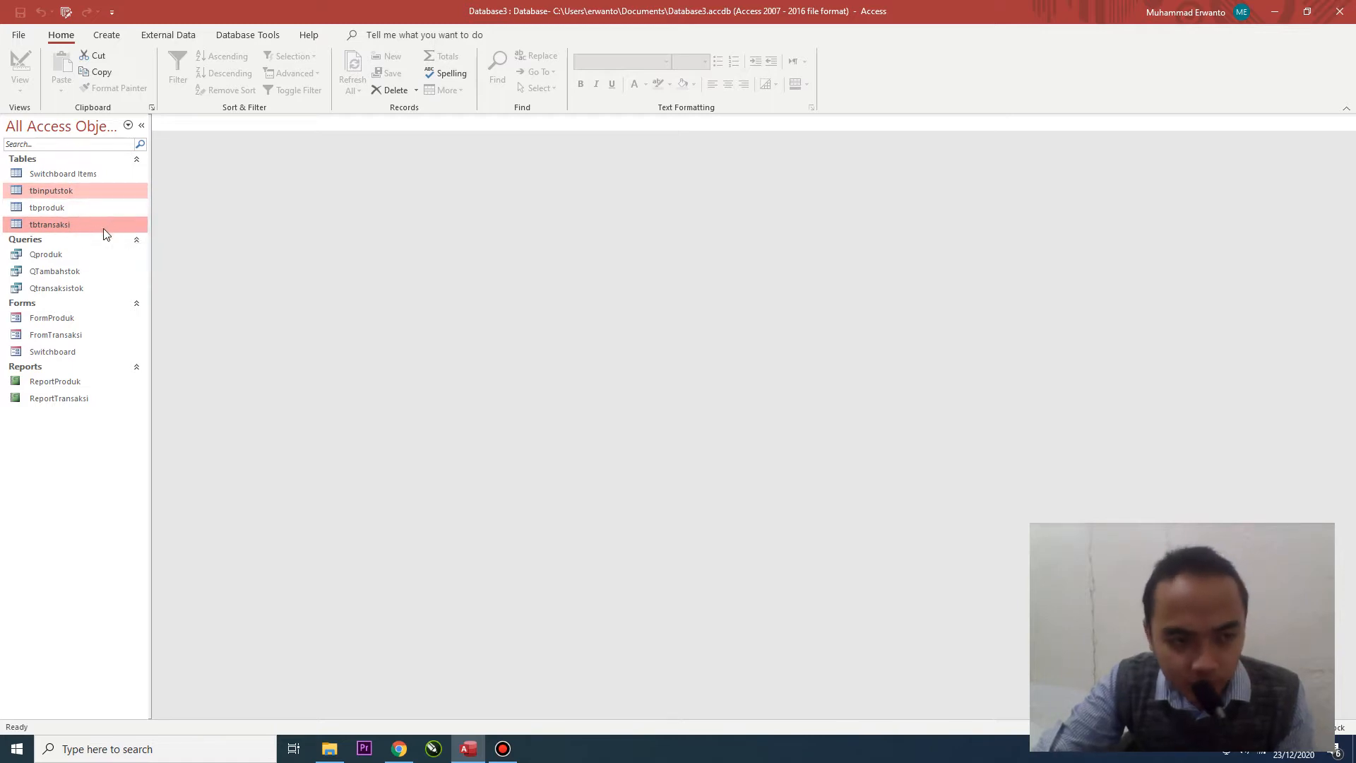
{"action": "right_click", "coordinate": [104, 230]}
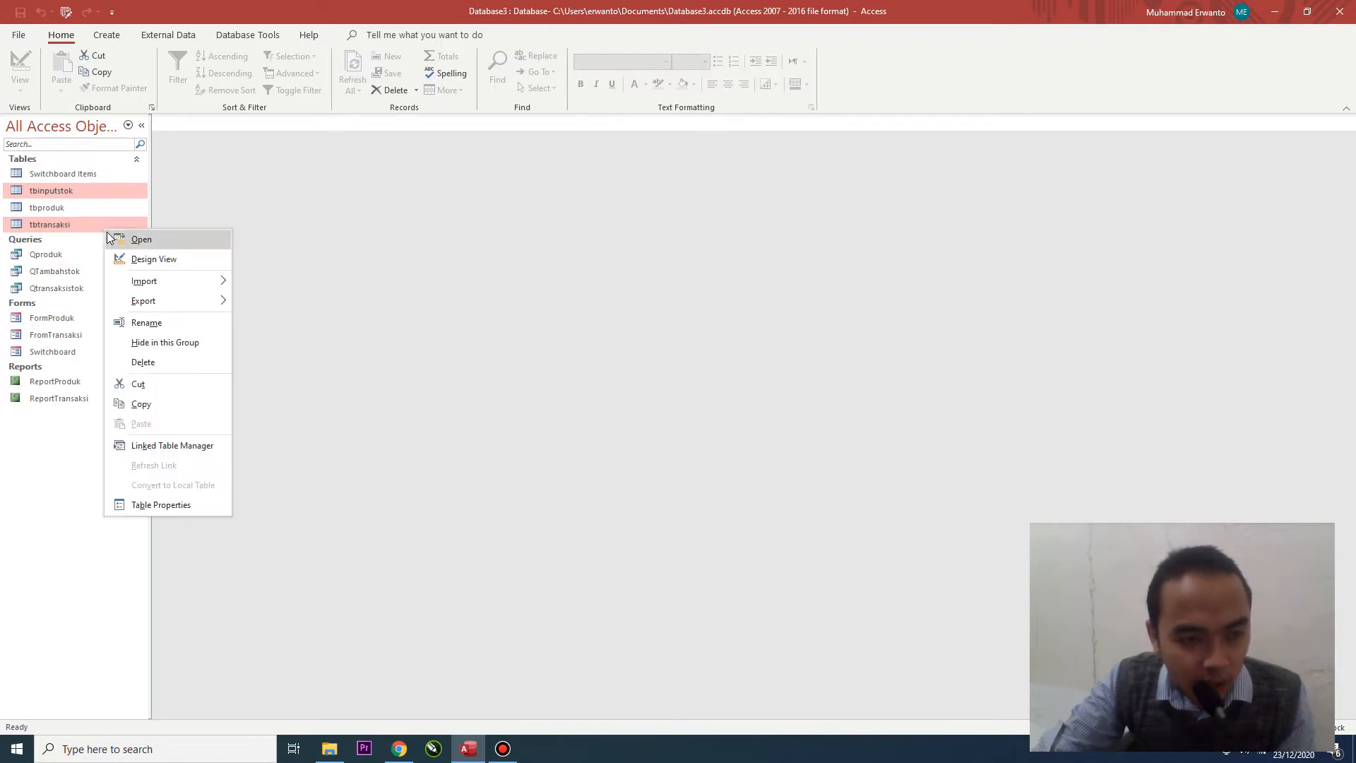
{"action": "left_click", "coordinate": [142, 406]}
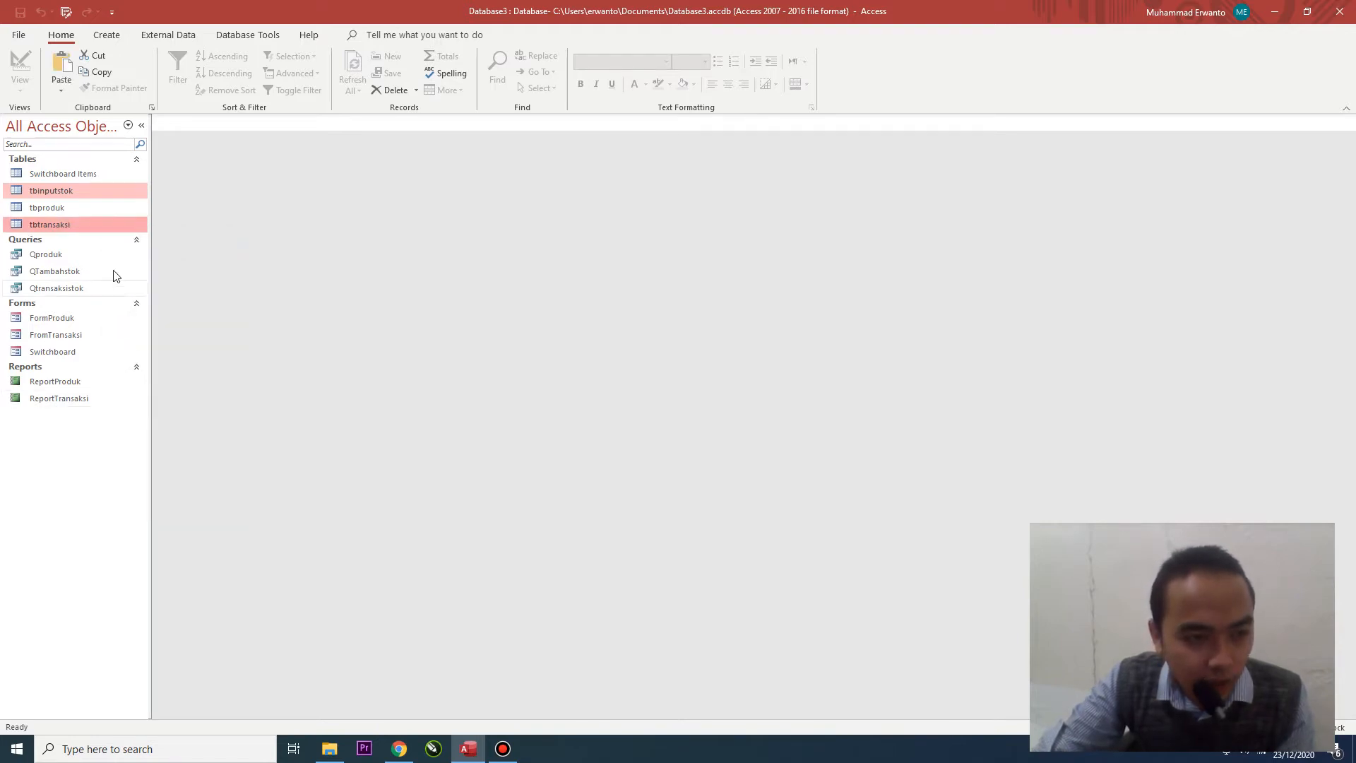
{"action": "right_click", "coordinate": [104, 222]}
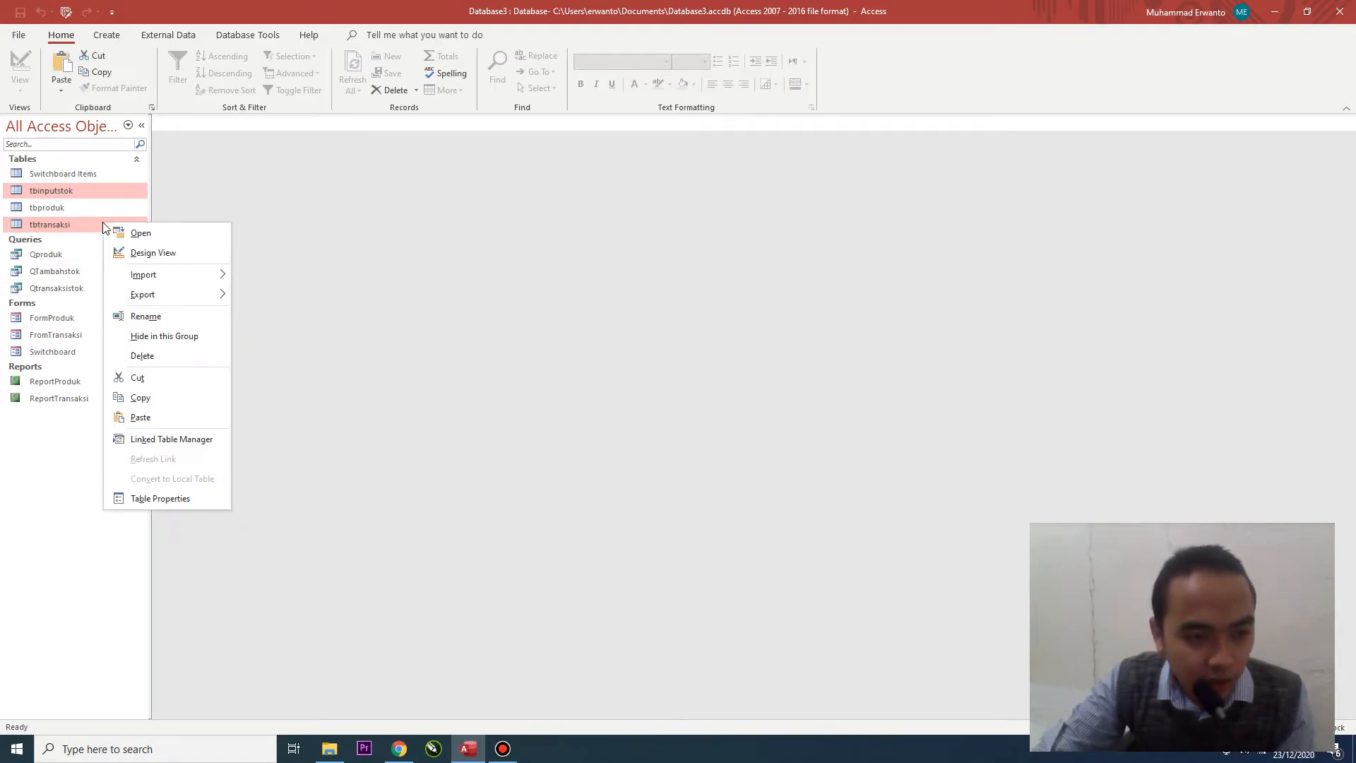
{"action": "left_click", "coordinate": [147, 416]}
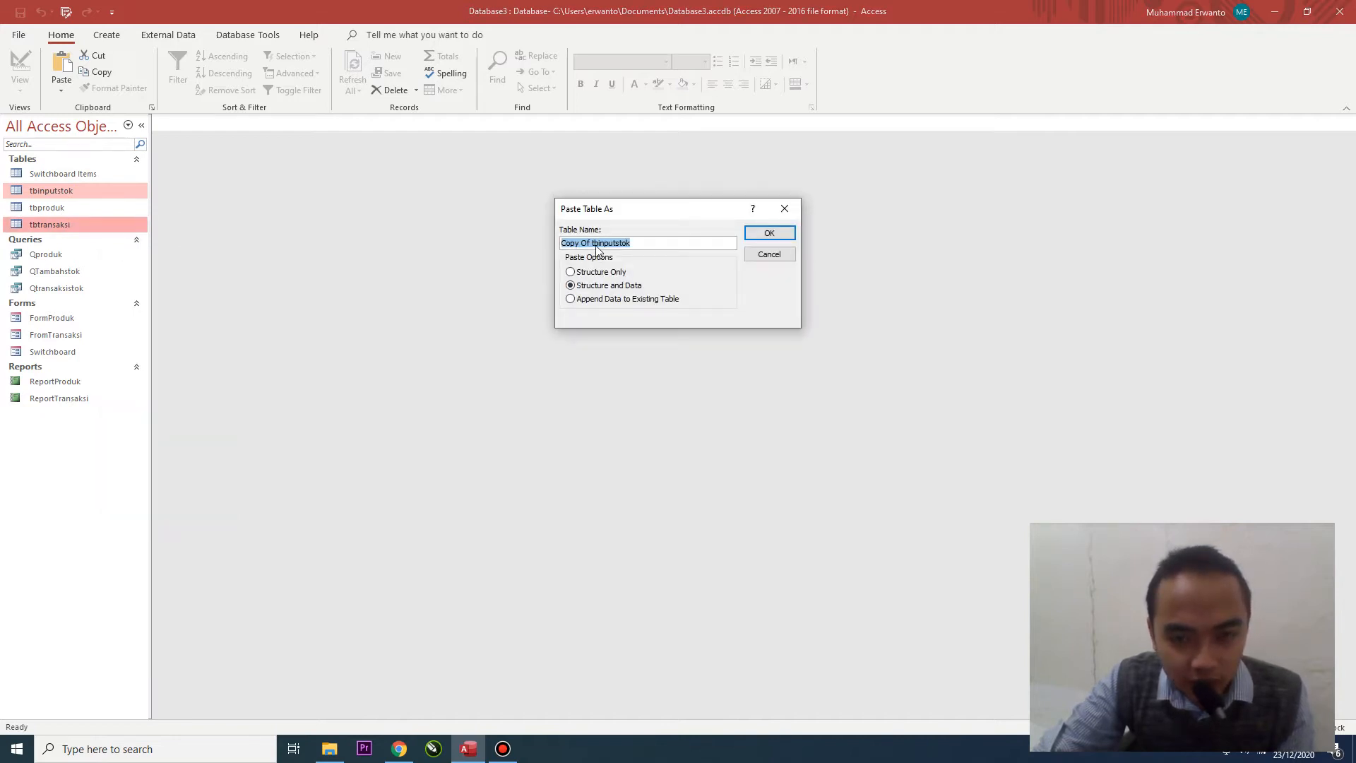
- Paste the tbinputstok copy as a table named tbinputjual with structure only
{"action": "left_click", "coordinate": [593, 244]}
{"action": "mouse_move", "coordinate": [593, 245]}
{"action": "left_mouse_down"}
{"action": "mouse_move", "coordinate": [540, 243]}
{"action": "mouse_move", "coordinate": [586, 245]}
{"action": "left_mouse_up"}
{"action": "key", "text": "BackSpace"}
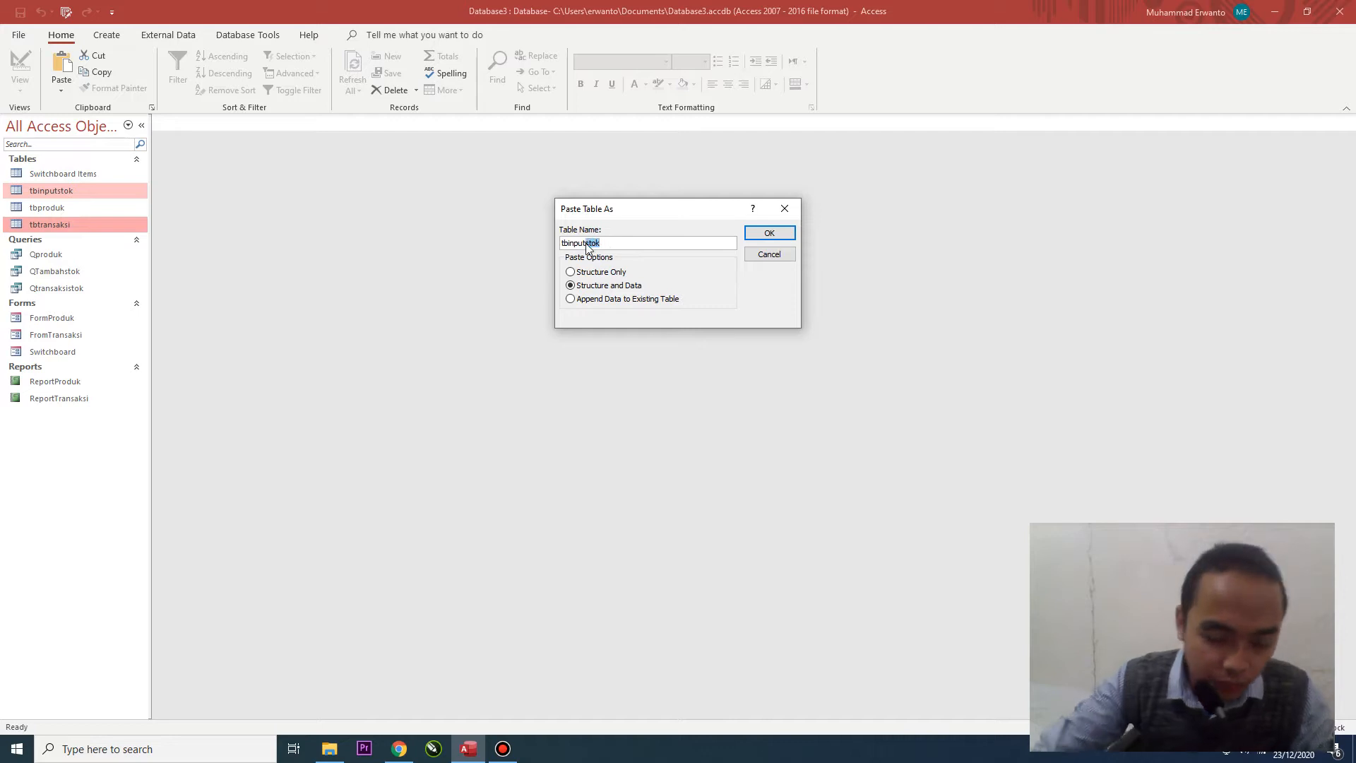
{"action": "type", "text": "jual"}
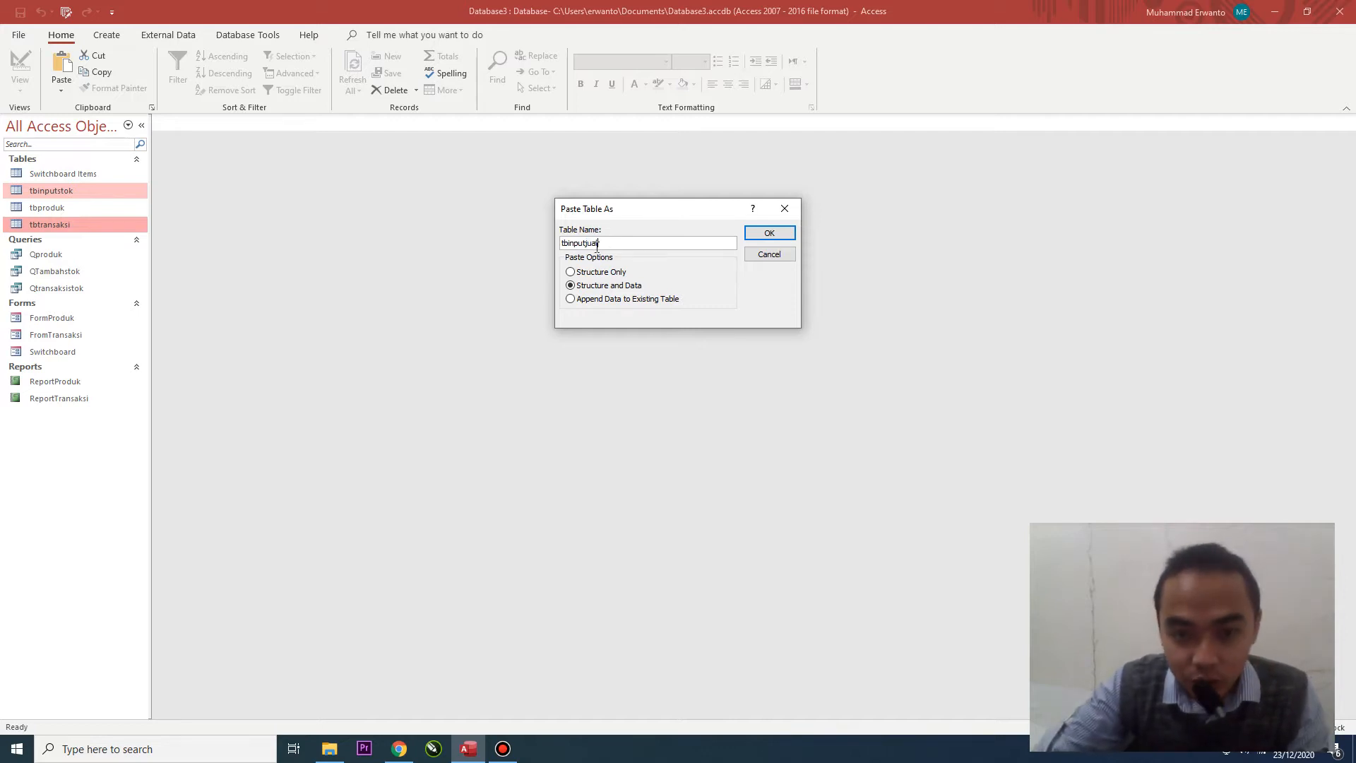
{"action": "left_click", "coordinate": [571, 273]}
{"action": "left_click", "coordinate": [768, 238]}
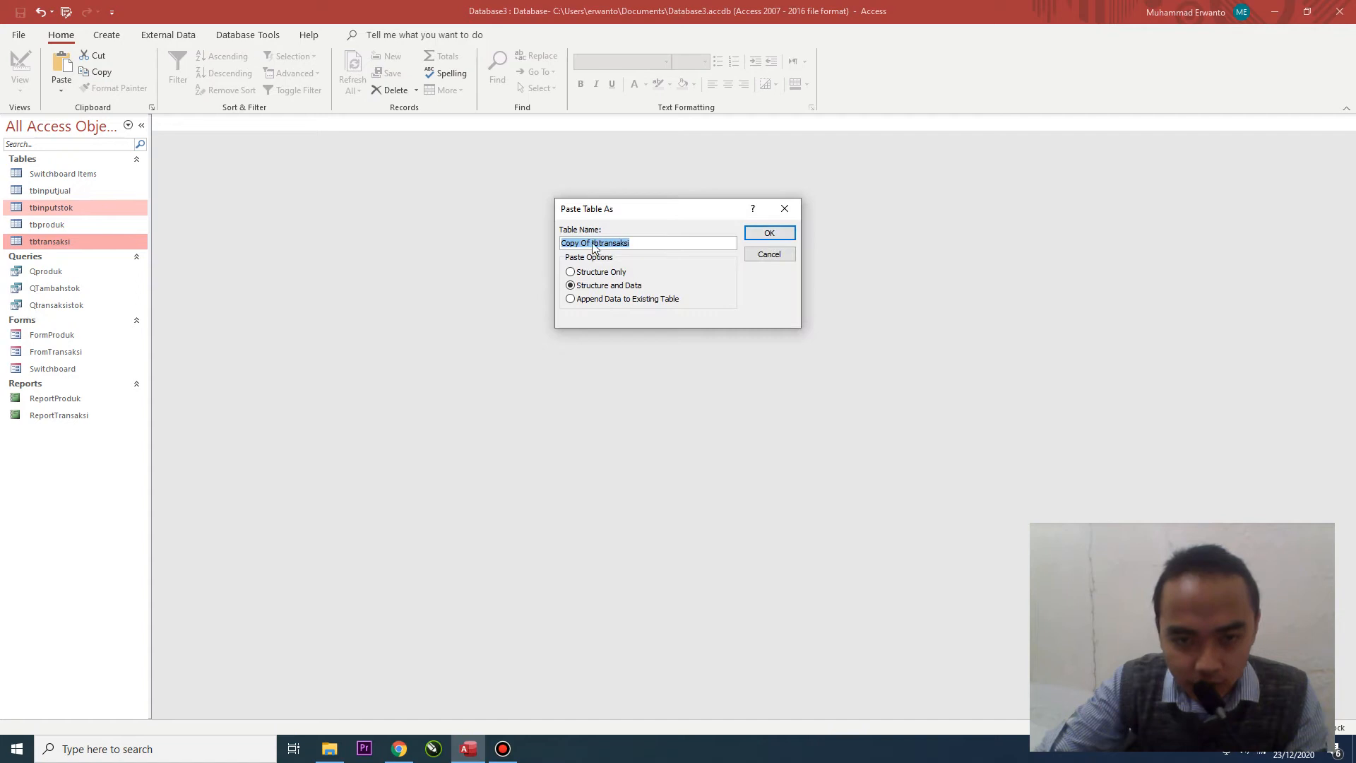
- Paste the tbtransaksi copy as a table named tbtransaksijual with structure only
{"action": "left_click_drag", "start_coordinate": [592, 244], "coordinate": [515, 242]}
{"action": "key", "text": "Delete"}
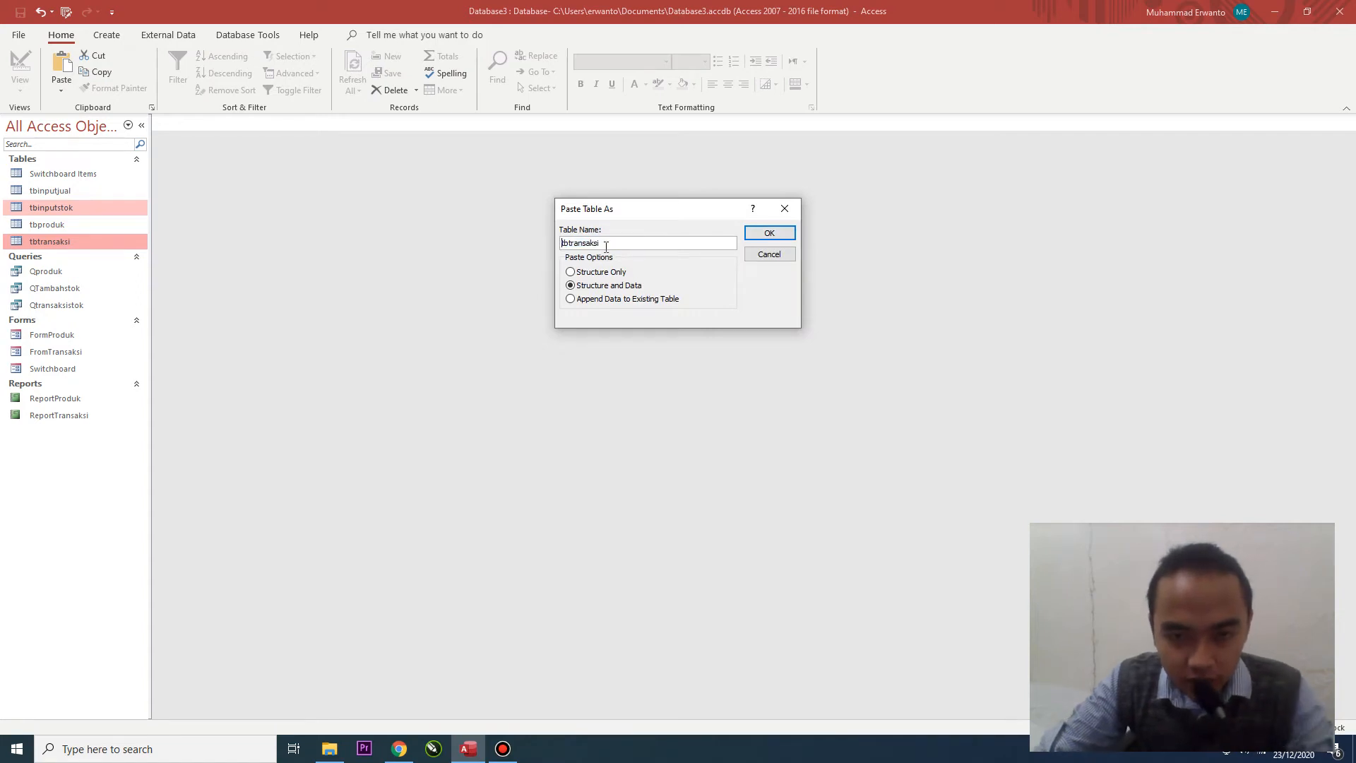
{"action": "left_click", "coordinate": [635, 239]}
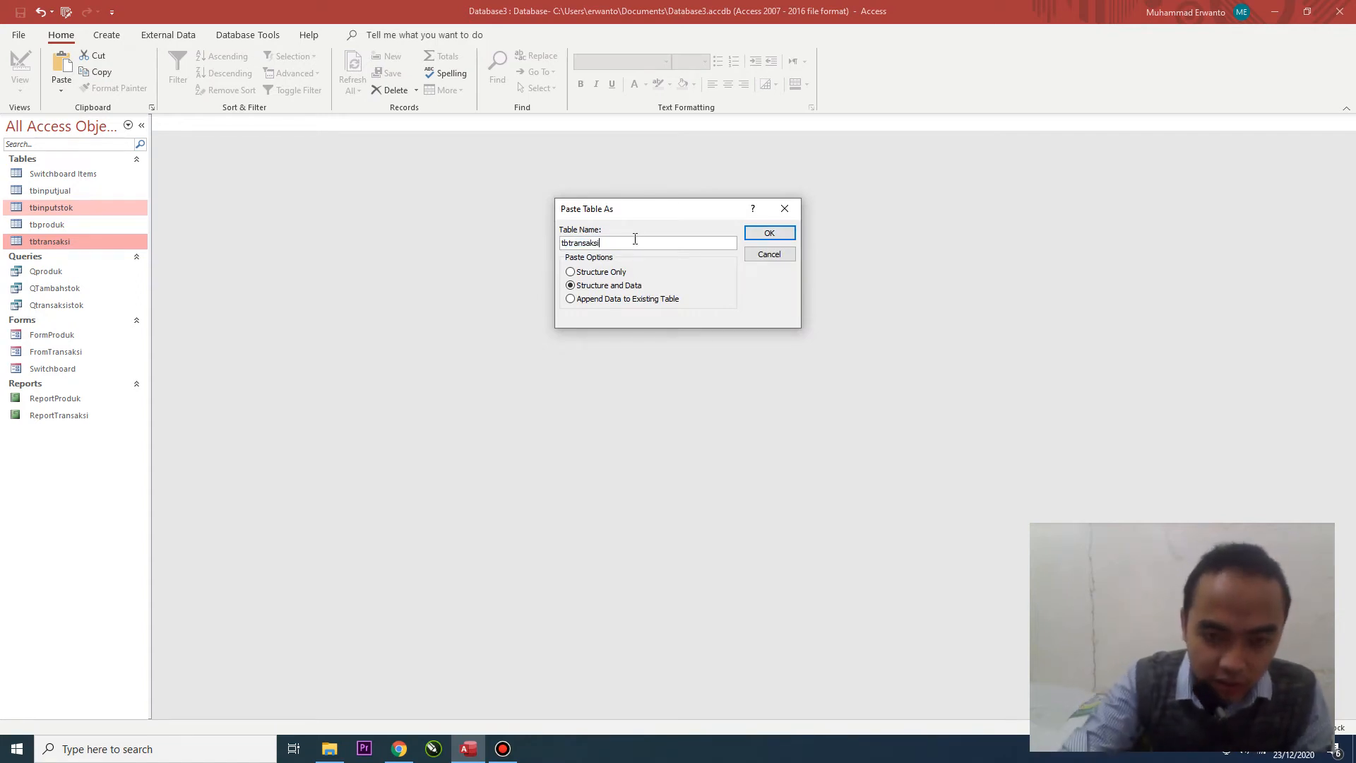
{"action": "type", "text": "_"}
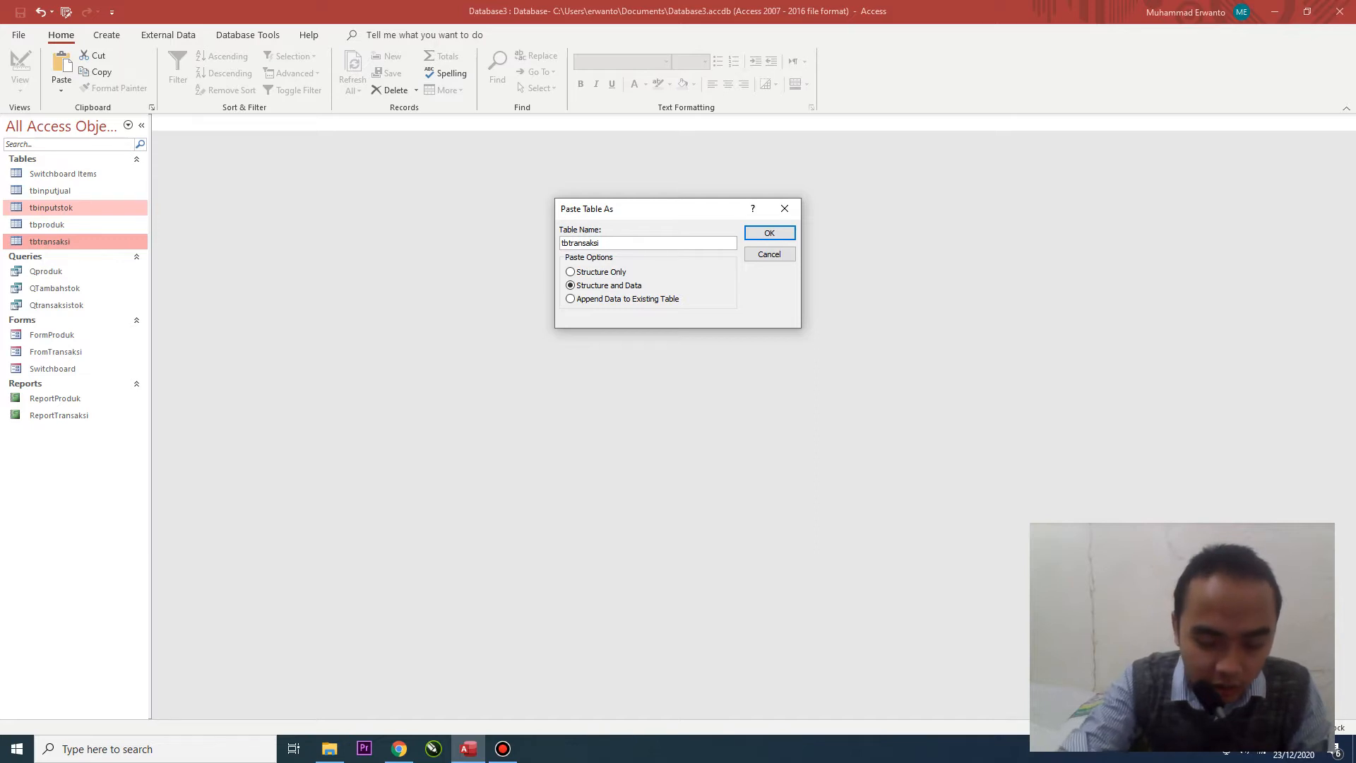
{"action": "type", "text": "jual"}
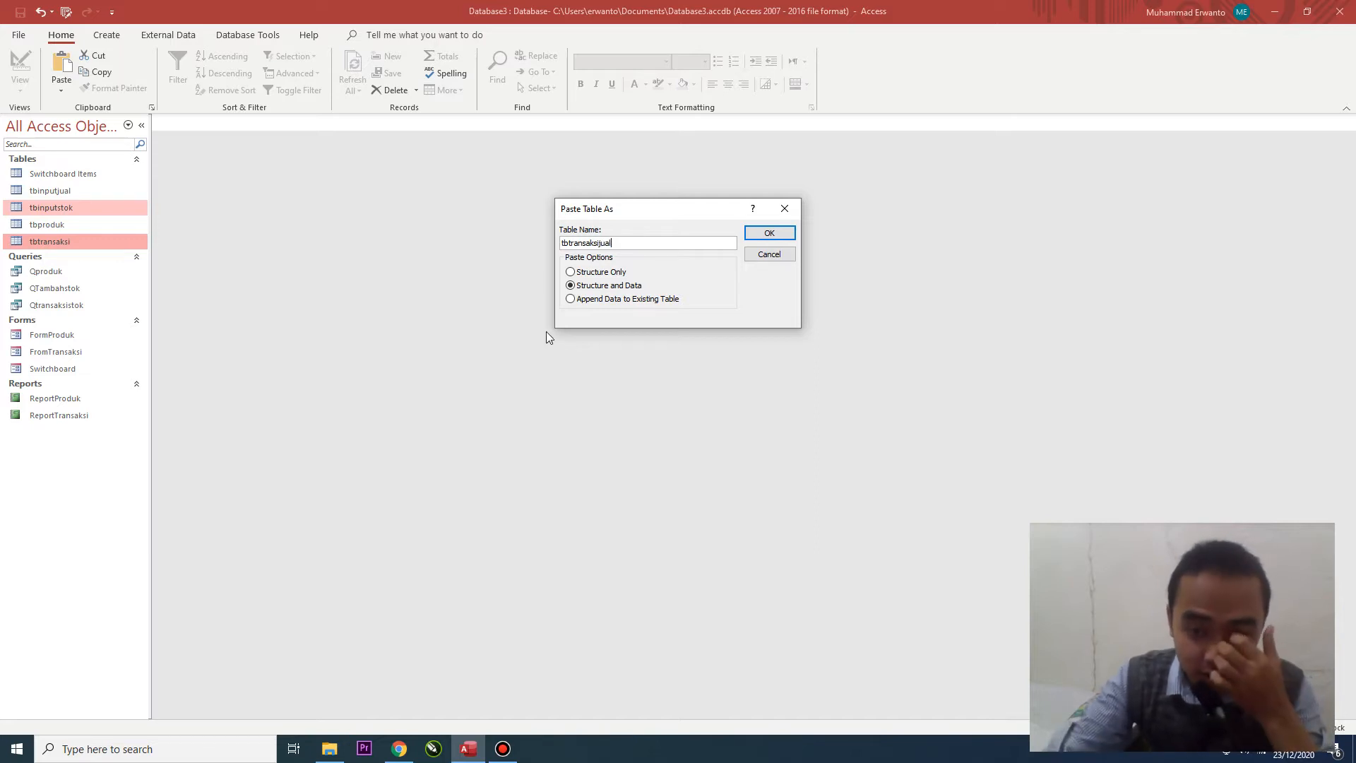
{"action": "left_click", "coordinate": [570, 273]}
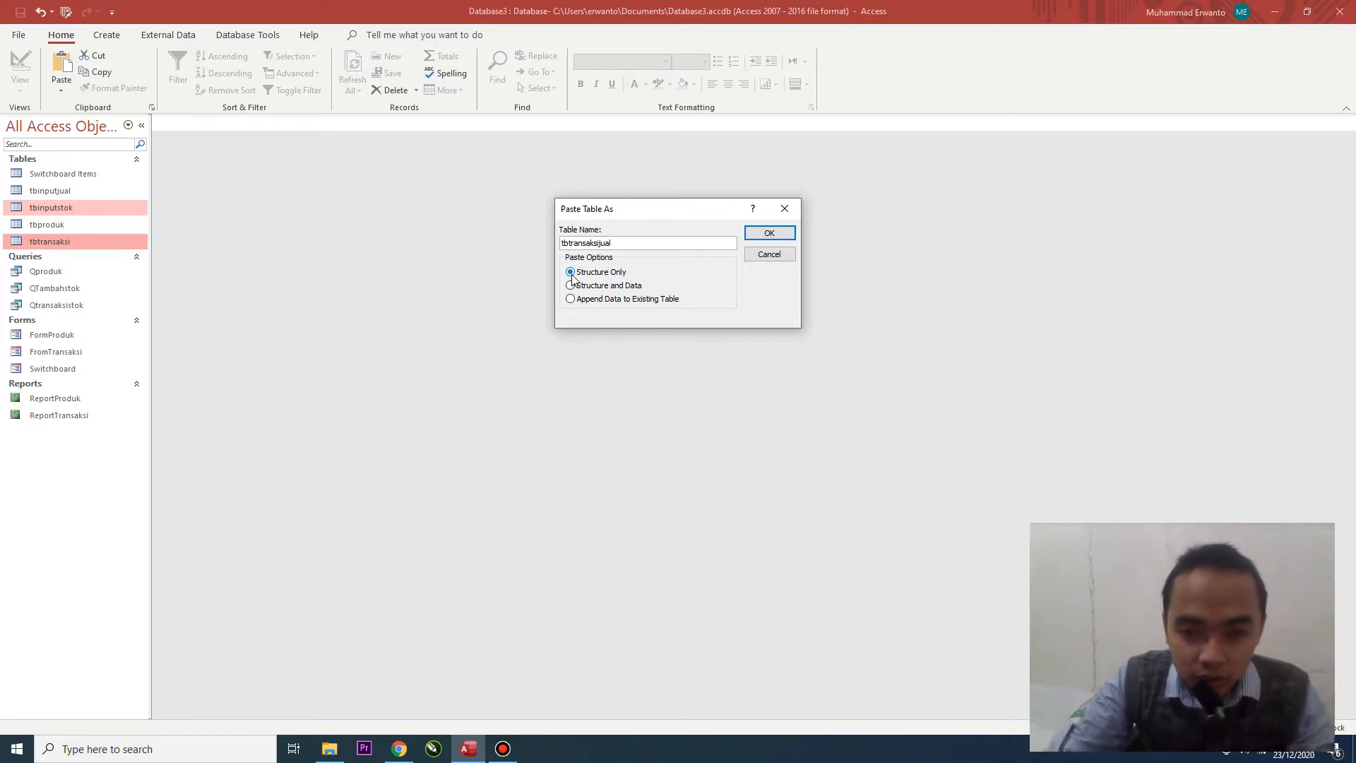
{"action": "left_click", "coordinate": [770, 239]}
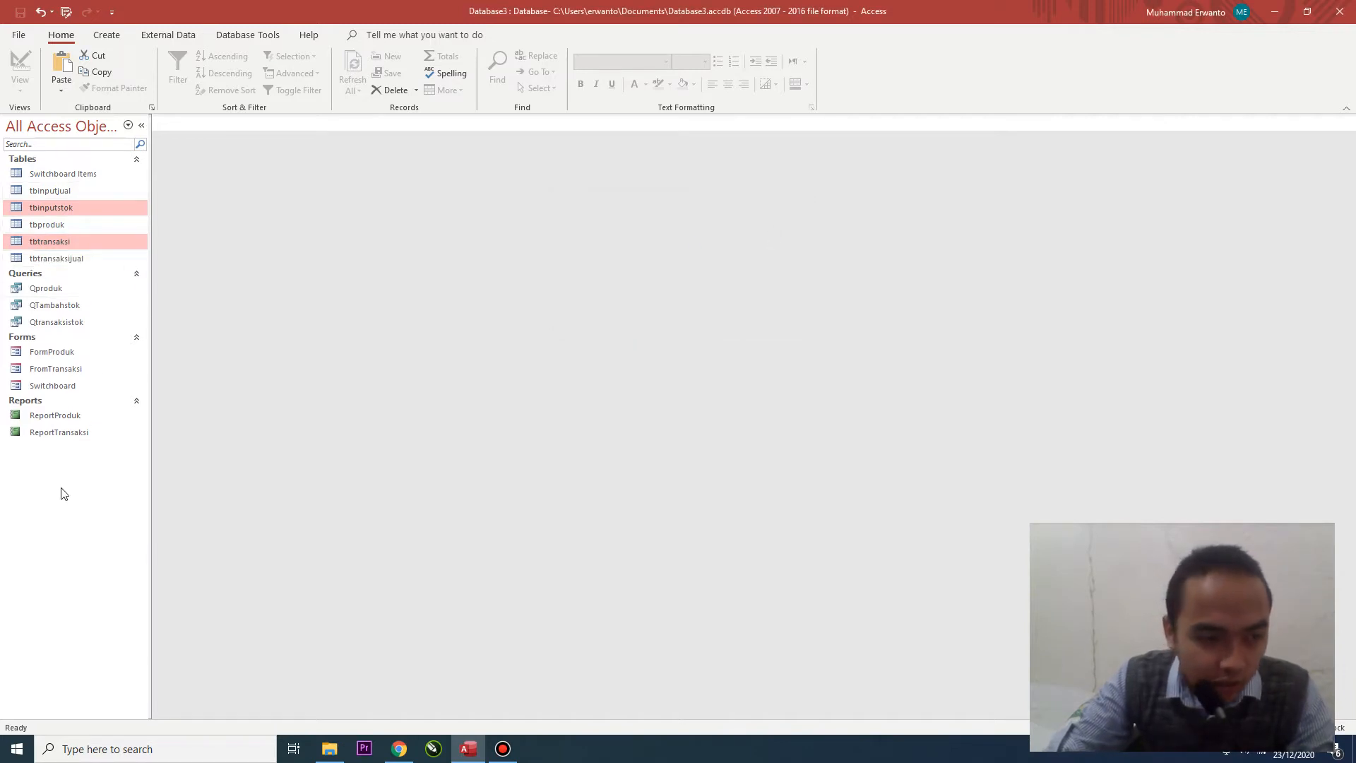
{"action": "left_click", "coordinate": [72, 208]}
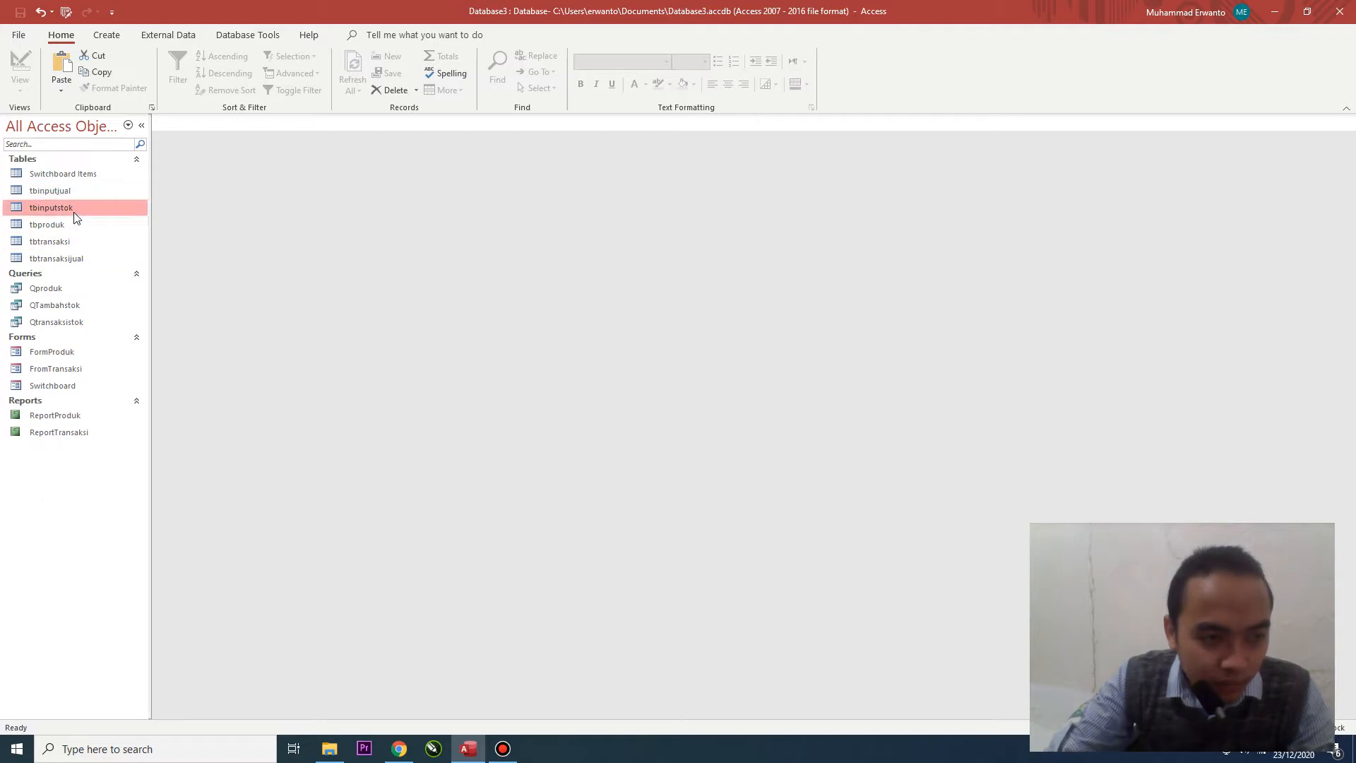
{"action": "left_click", "coordinate": [71, 194]}
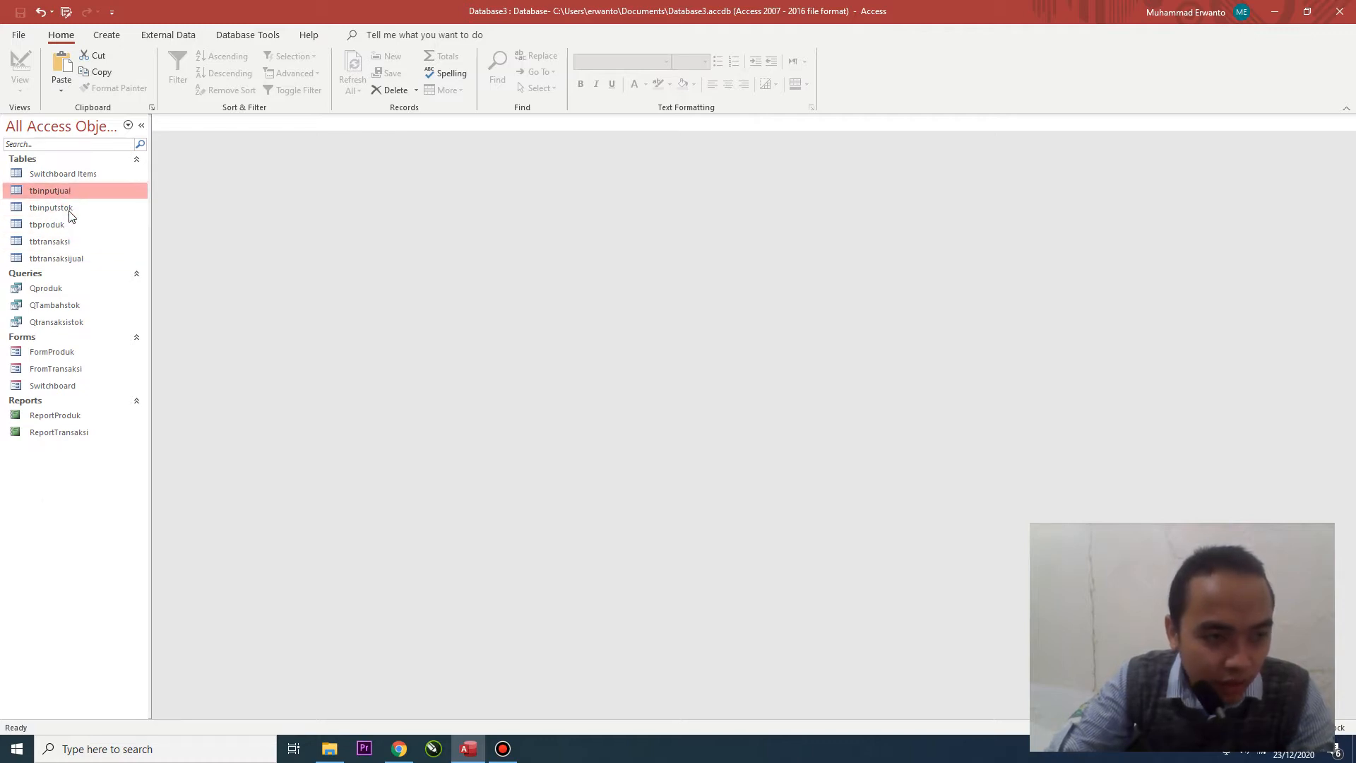
{"action": "left_click", "coordinate": [75, 211]}
{"action": "left_click", "coordinate": [70, 244]}
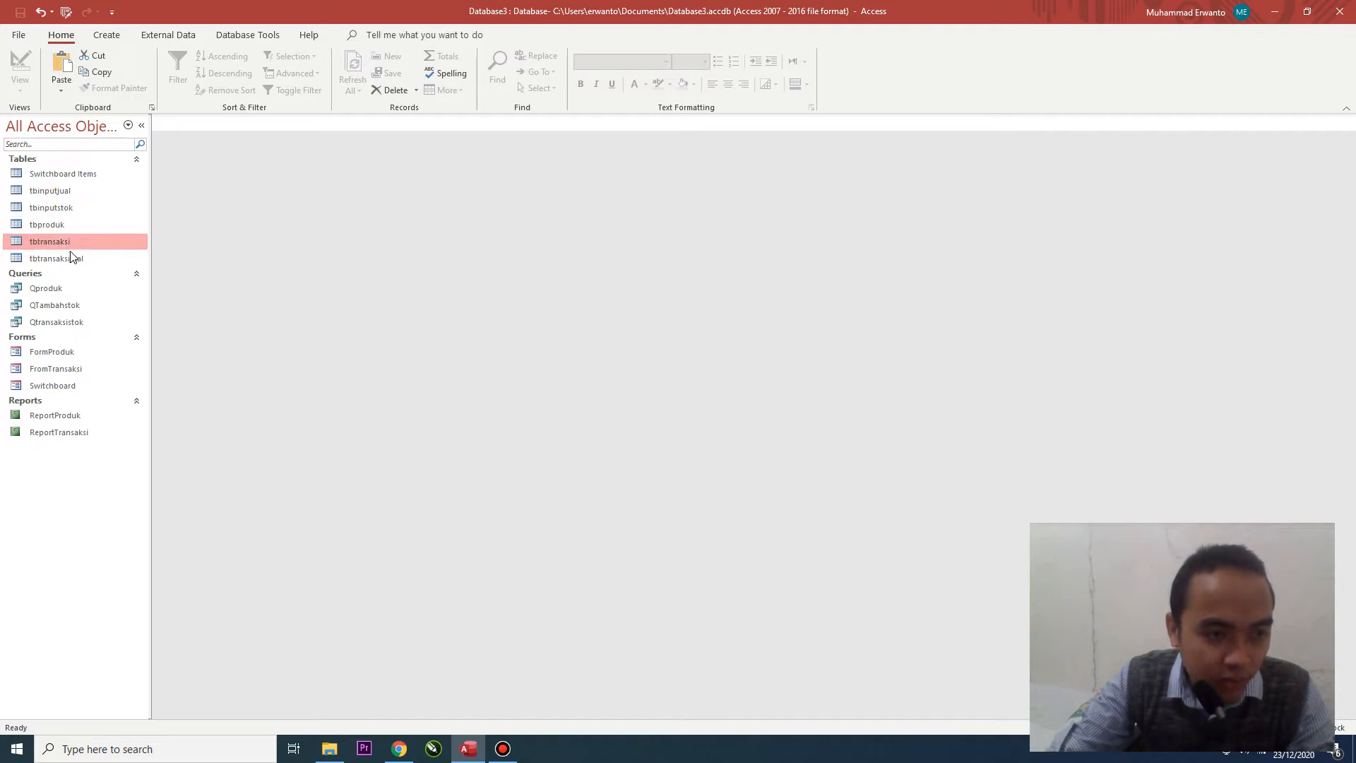
{"action": "left_click", "coordinate": [75, 261]}
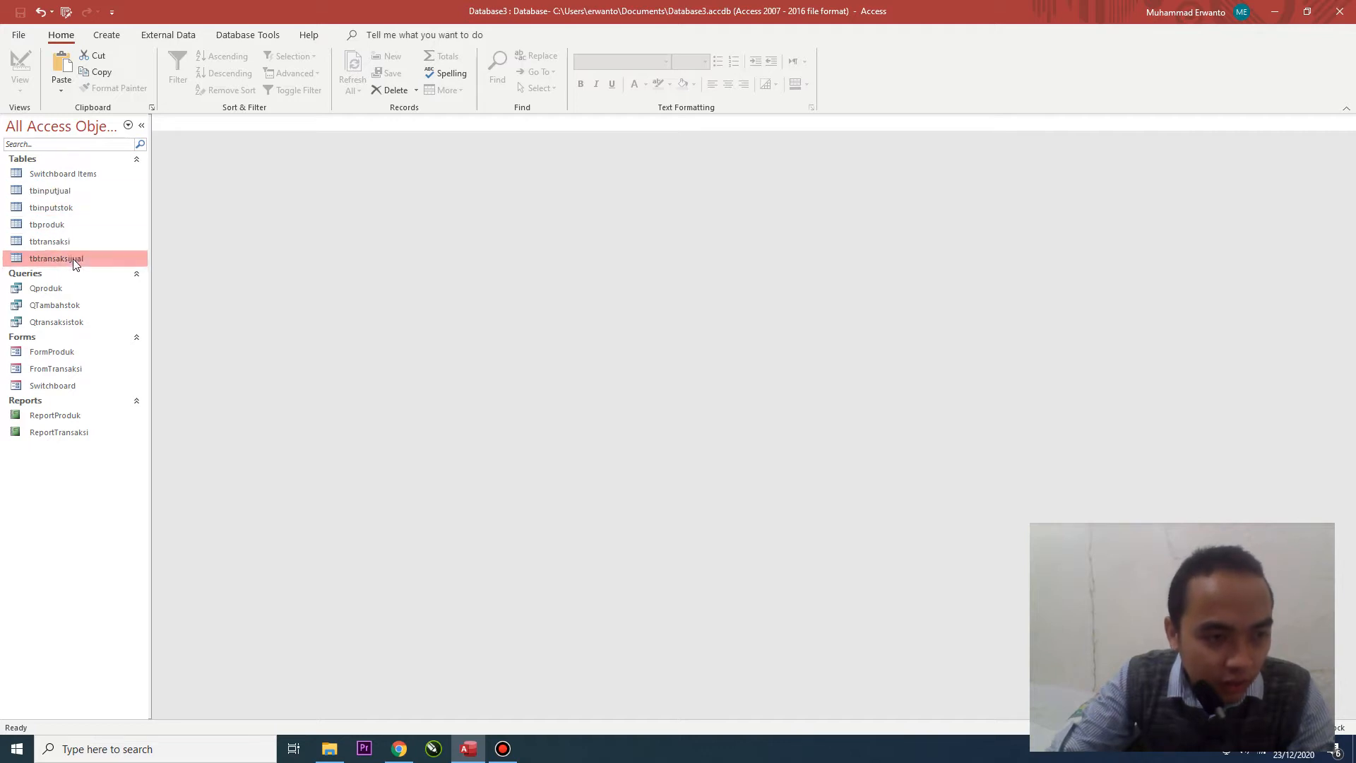
- Open the tbinputjual table in Design View and rename its jmlstok field to jmlstokjual
{"action": "left_click", "coordinate": [73, 193]}
{"action": "double_click", "coordinate": [72, 192]}
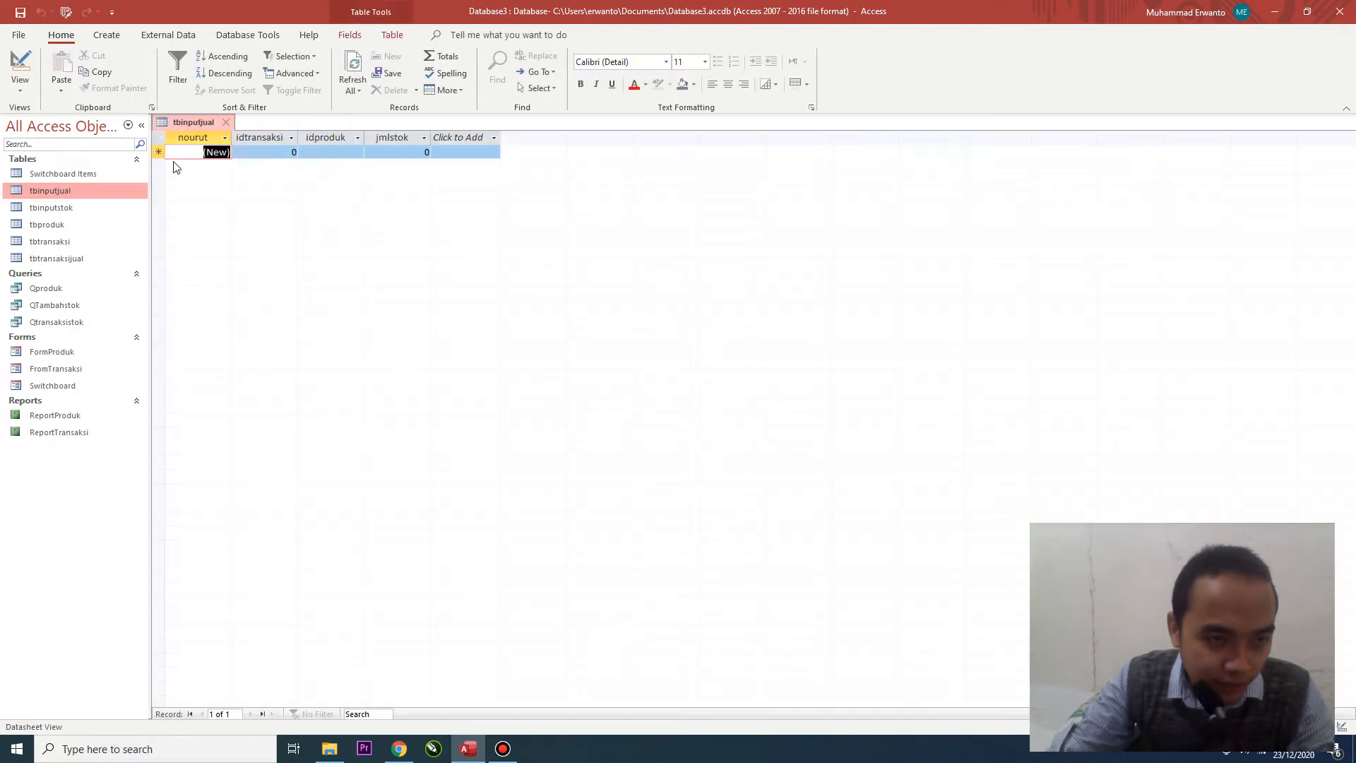
{"action": "left_click", "coordinate": [19, 71]}
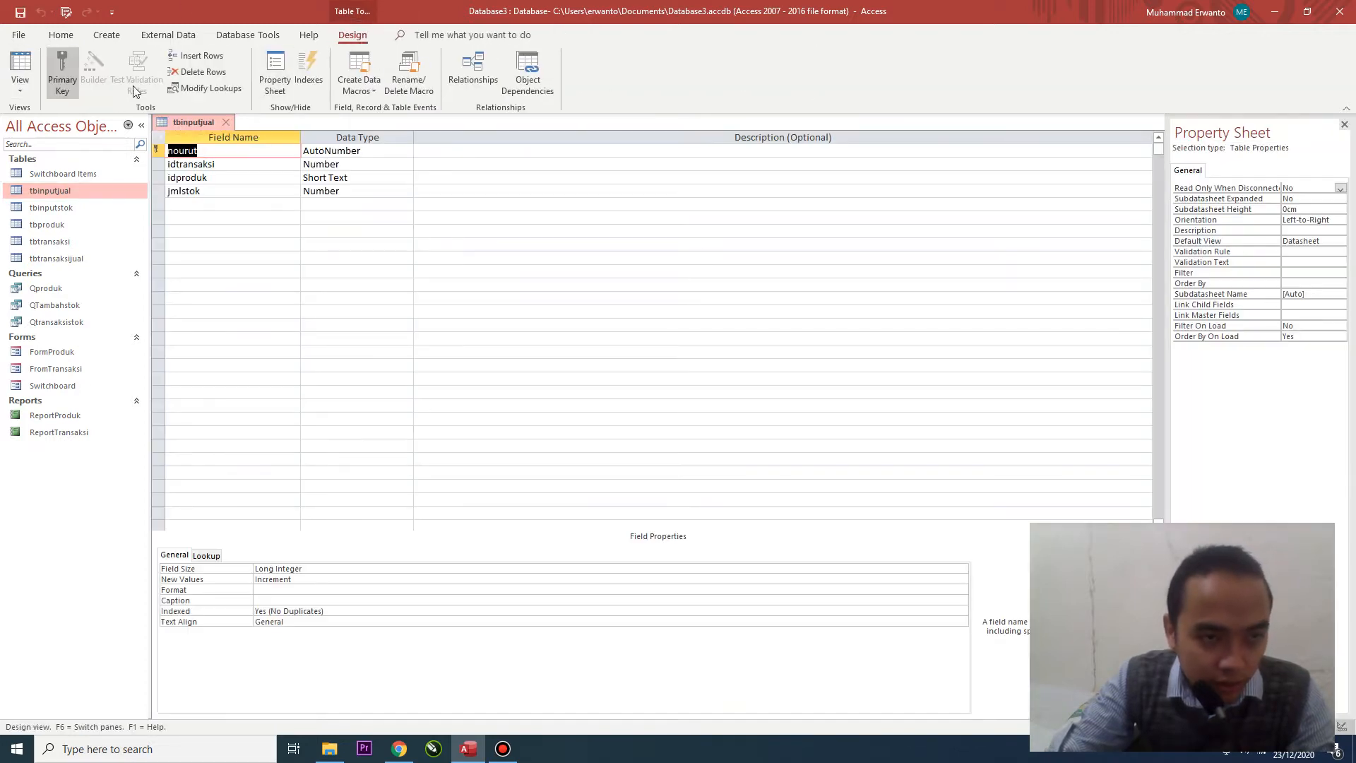
{"action": "left_click", "coordinate": [224, 192]}
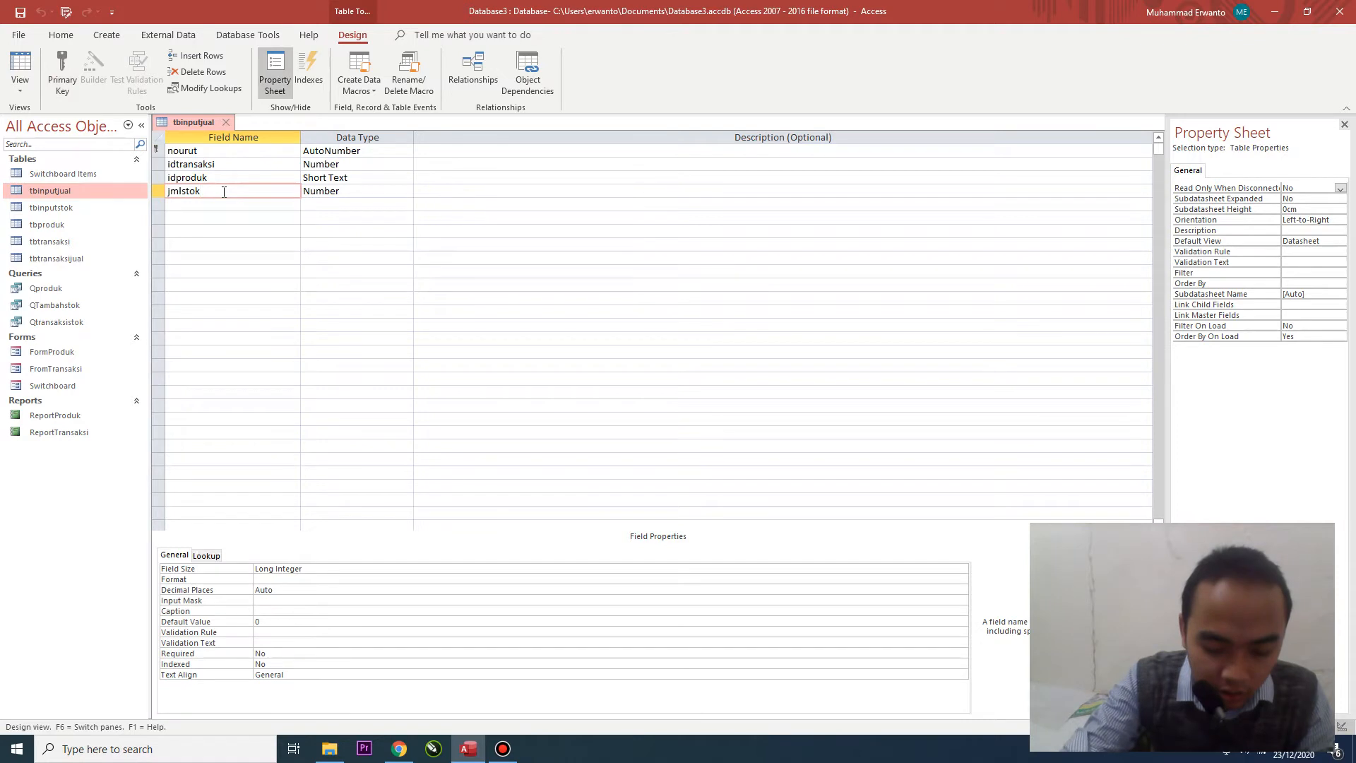
{"action": "type", "text": "jual"}
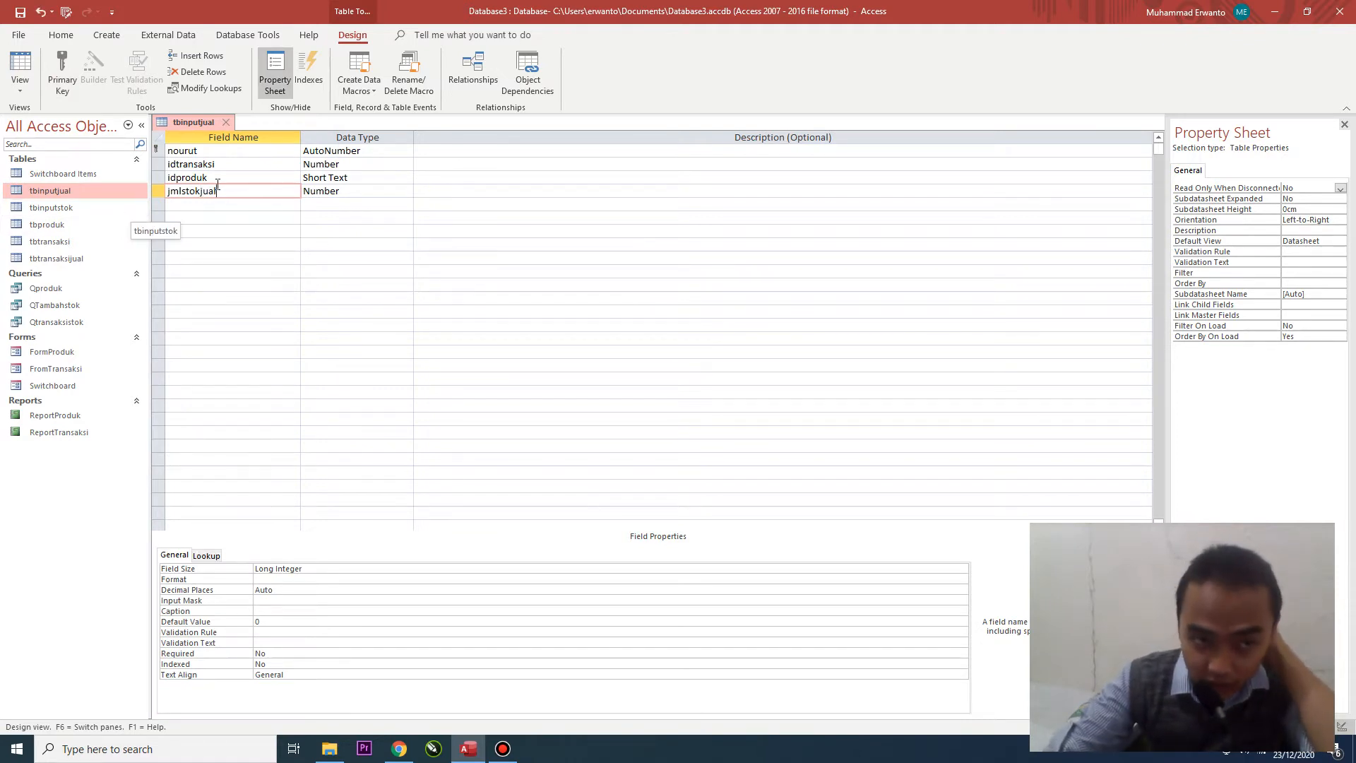
- Rename the idtransaksi field of tbinputjual to idtransaksijual and save the table while returning to Datasheet View
{"action": "left_click", "coordinate": [246, 163]}
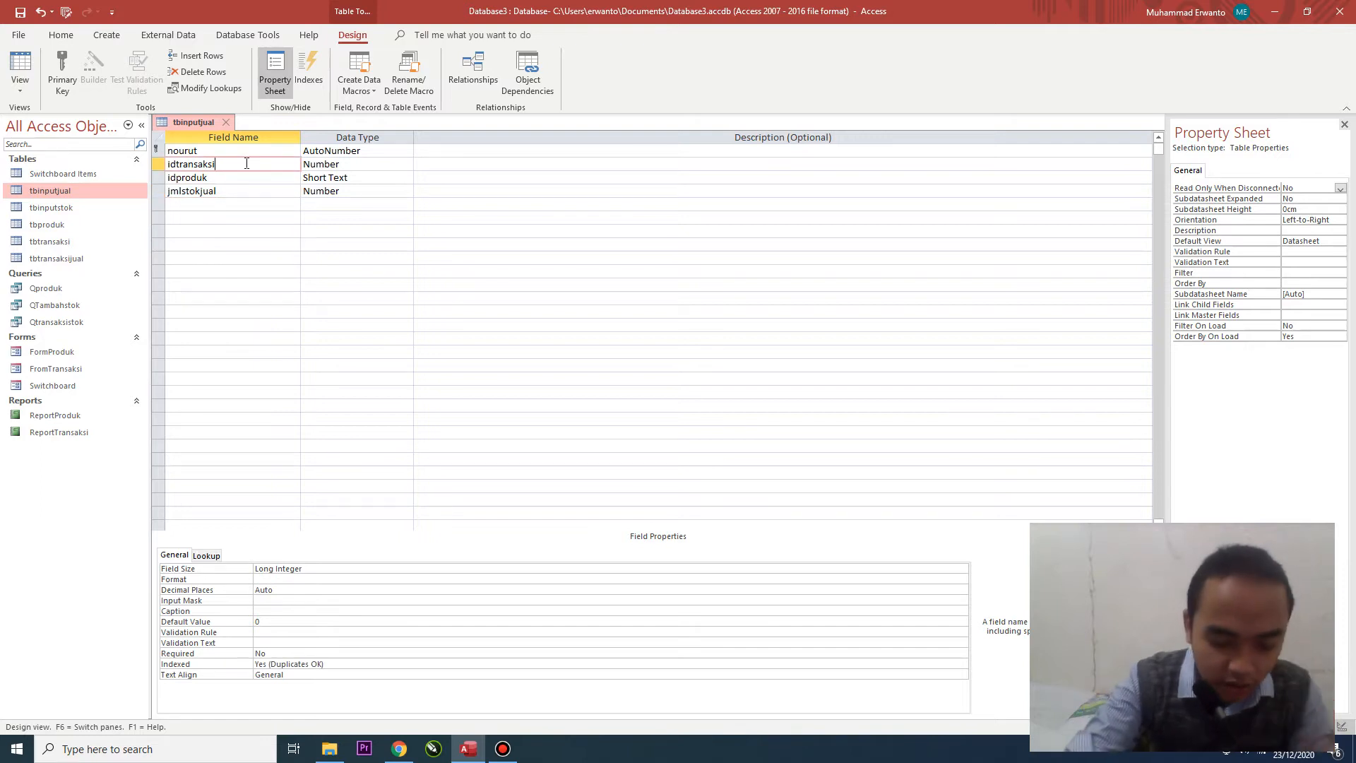
{"action": "type", "text": "jual"}
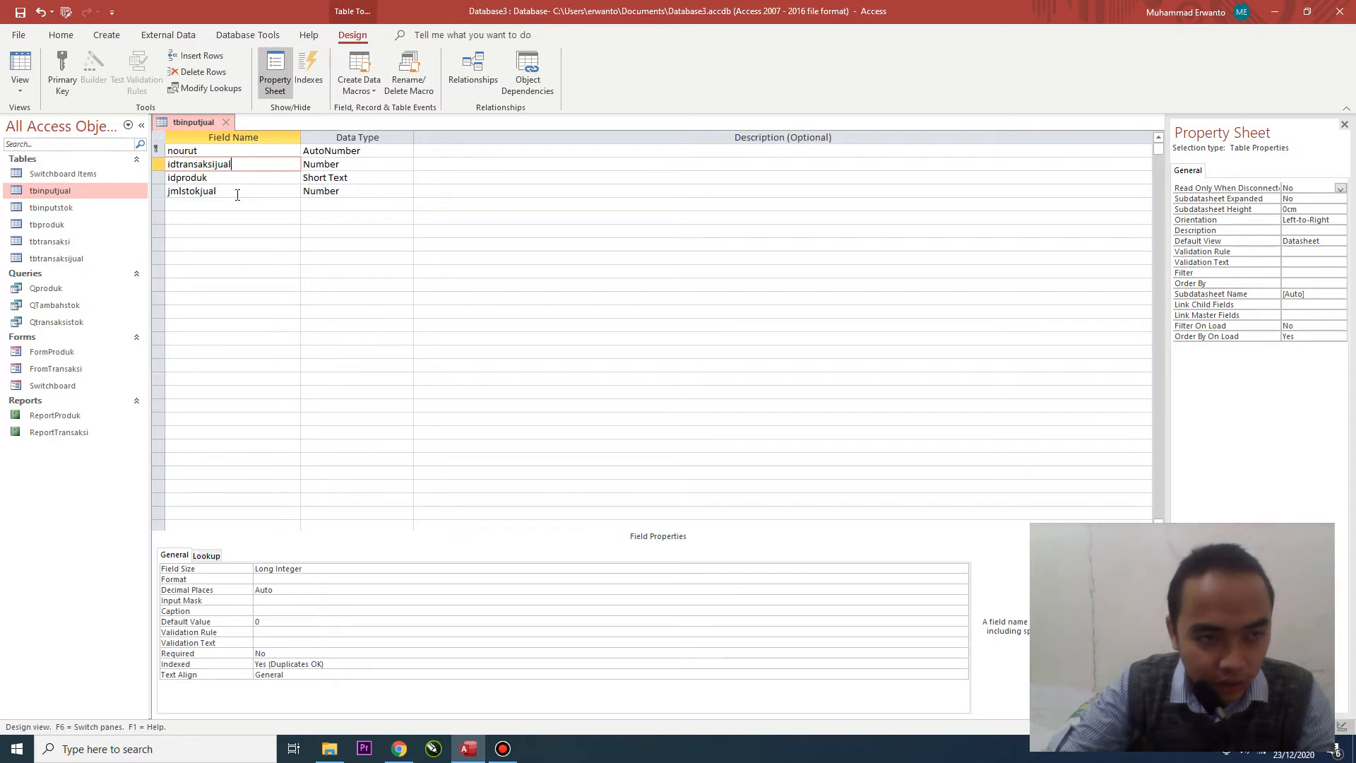
{"action": "left_click", "coordinate": [208, 150]}
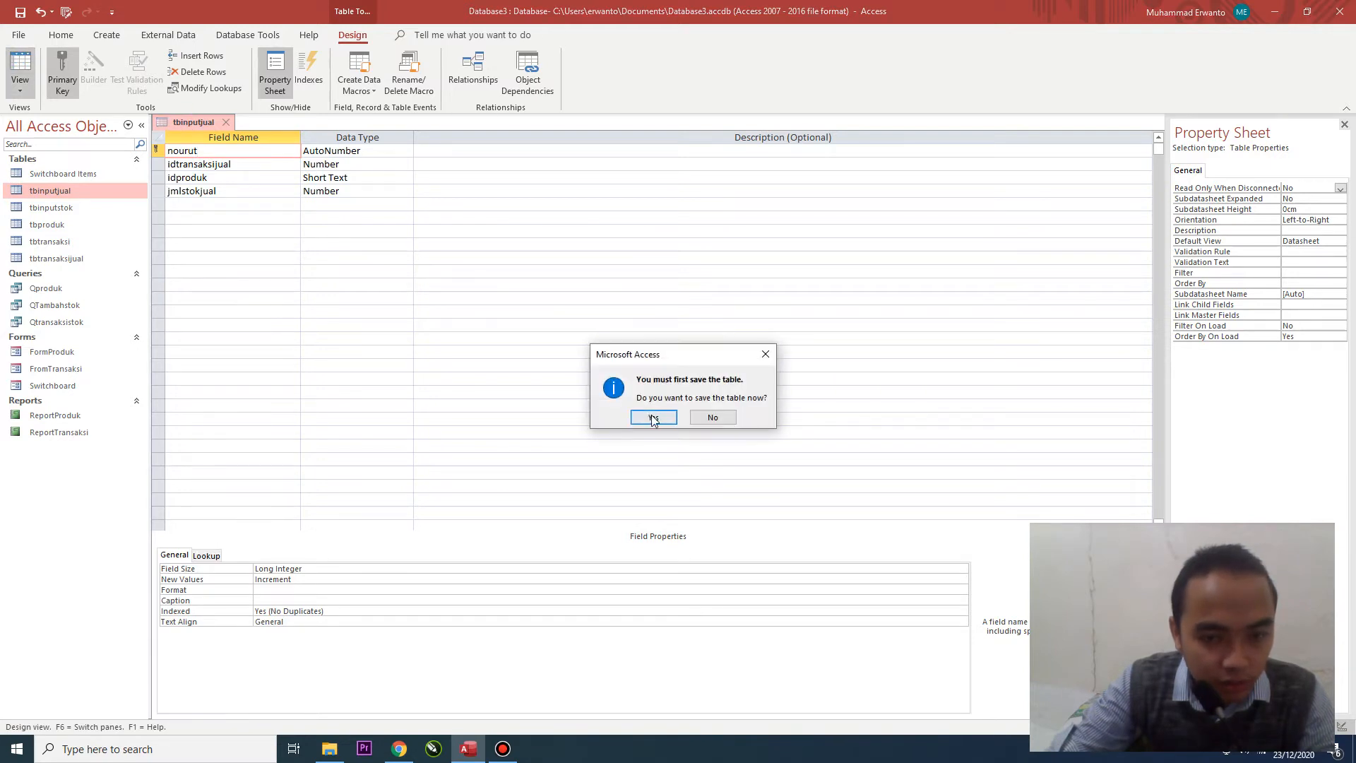
{"action": "left_click", "coordinate": [648, 414]}
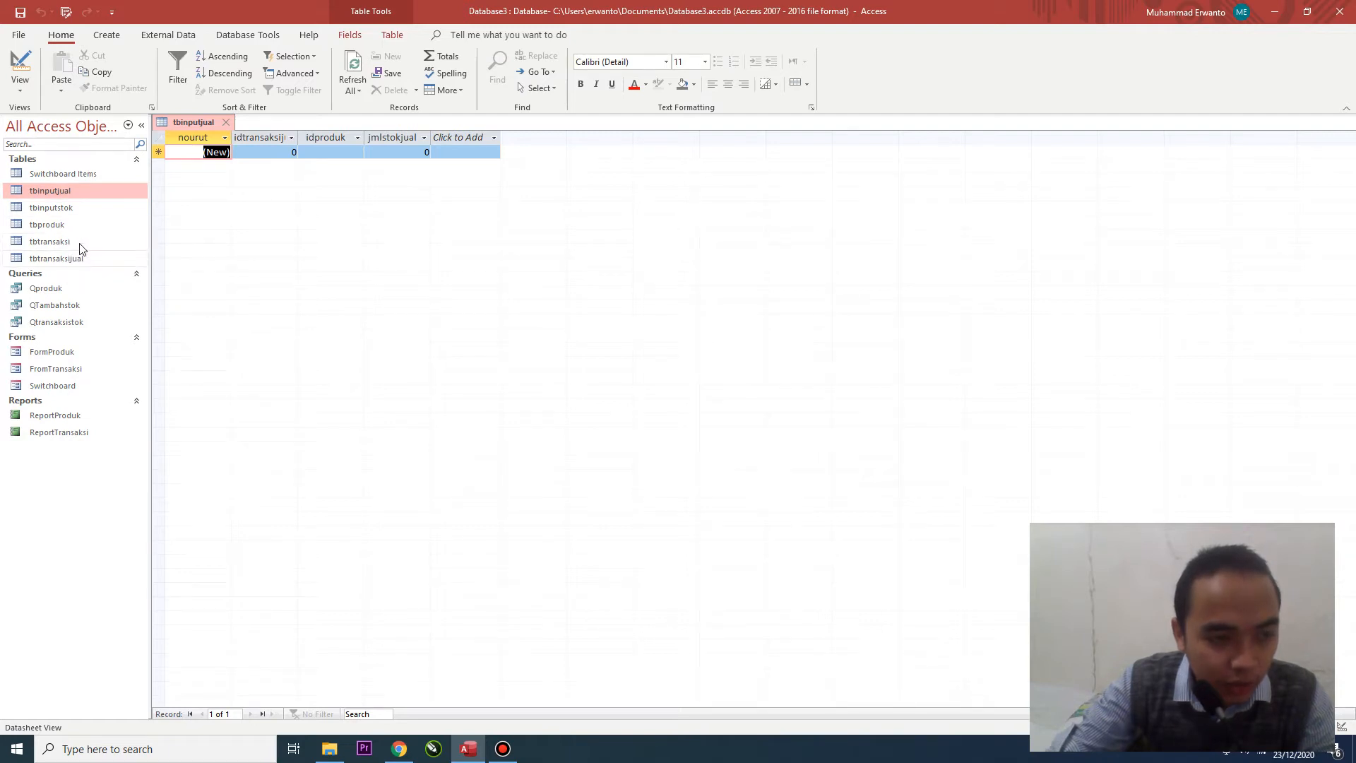
- In the tbtransaksijual table's design, rename the idtransaksi field to idtransaksijual and the keterangan field to keteranganjual
{"action": "double_click", "coordinate": [89, 264]}
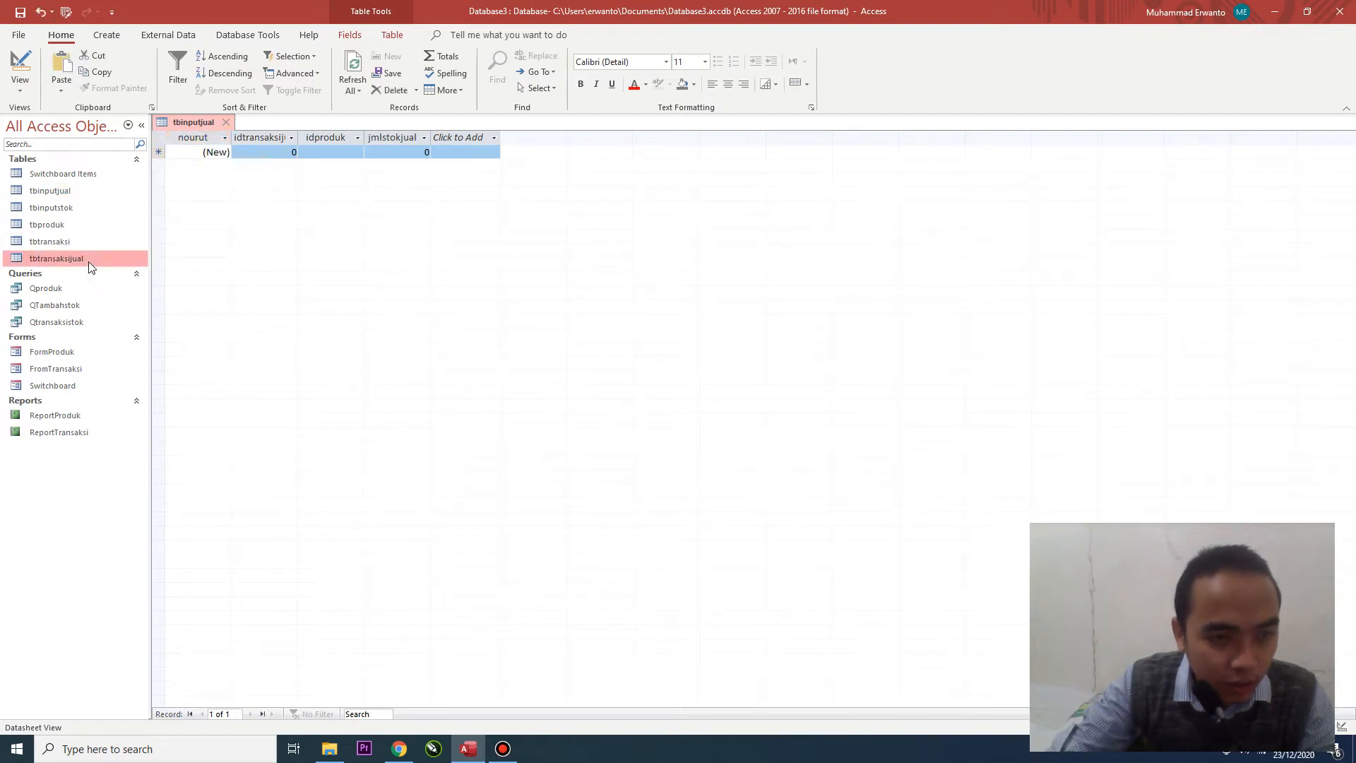
{"action": "left_click", "coordinate": [21, 66]}
{"action": "left_click", "coordinate": [243, 151]}
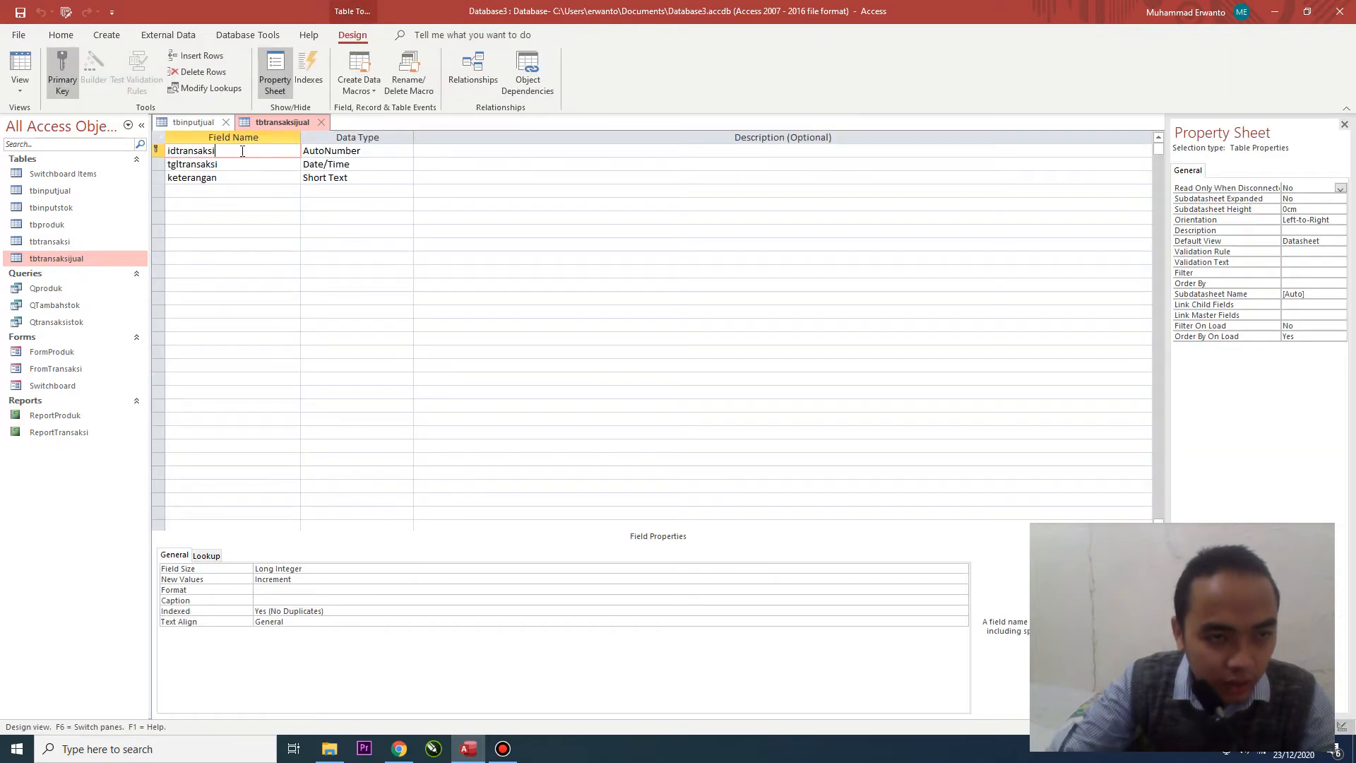
{"action": "type", "text": "jual"}
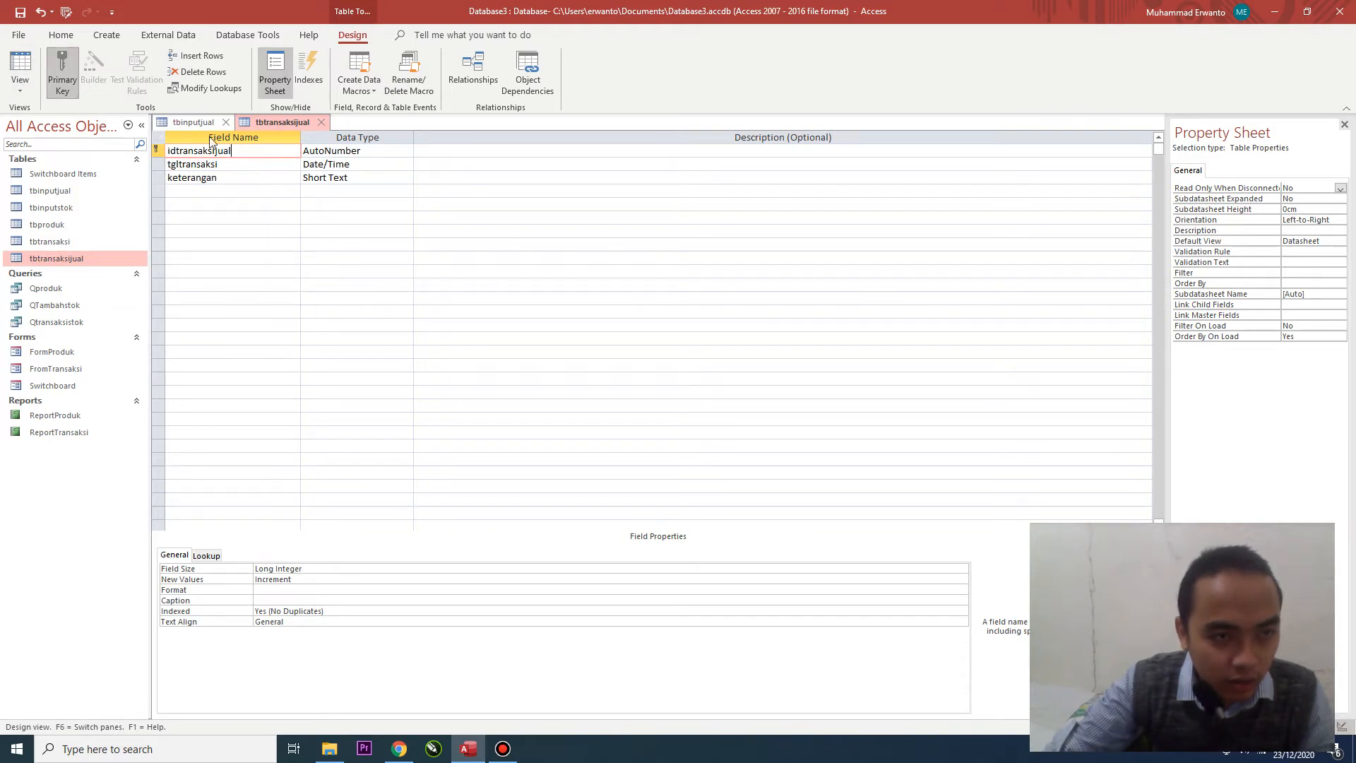
{"action": "left_click", "coordinate": [239, 178]}
{"action": "type", "text": "jual"}
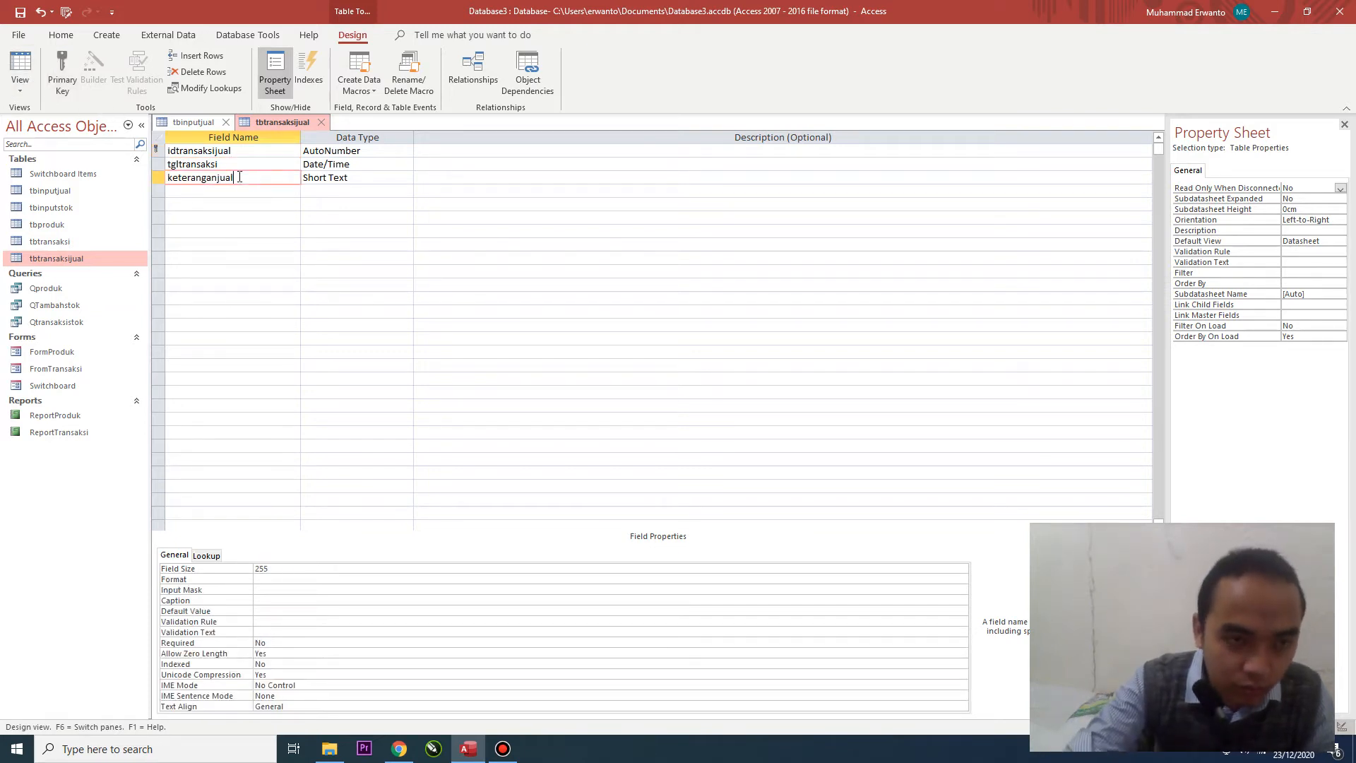
- Save the tbtransaksijual design changes and close both open tables
{"action": "left_click", "coordinate": [21, 62]}
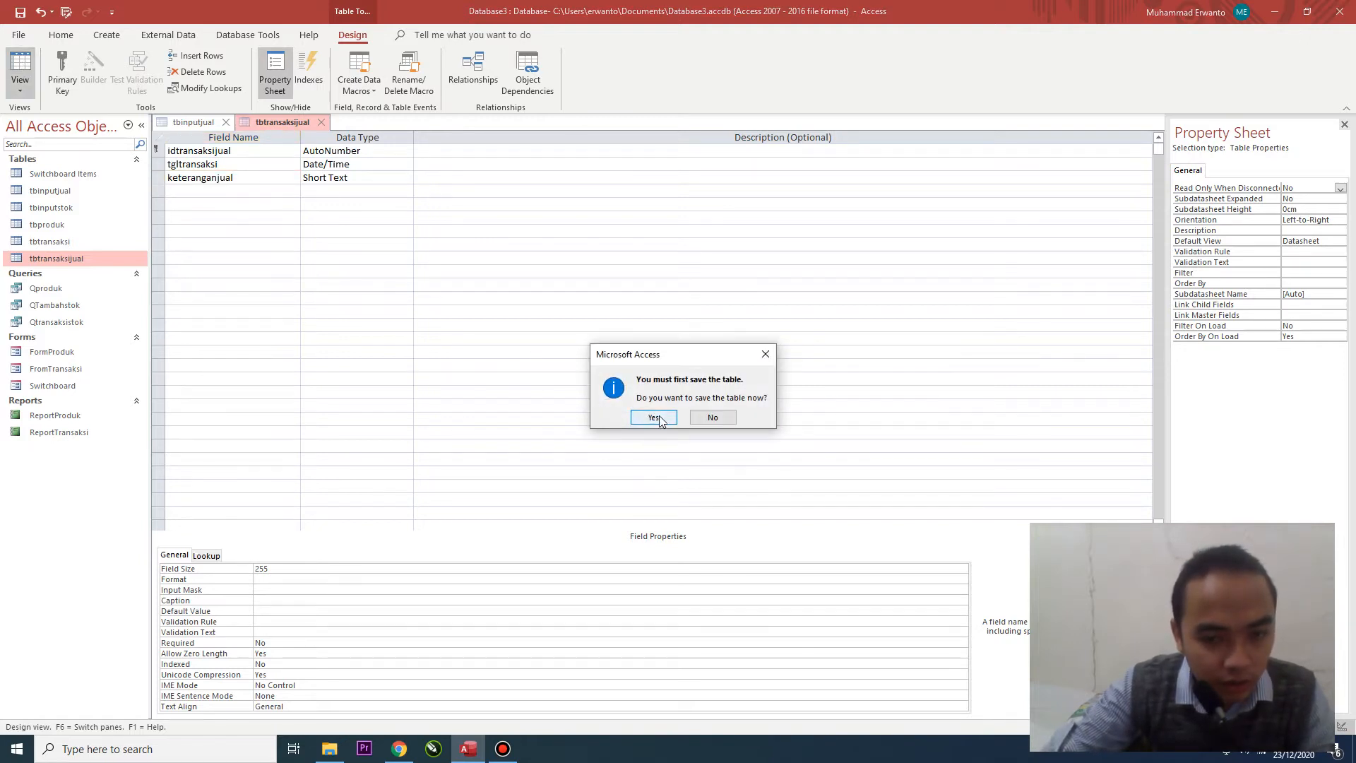
{"action": "left_click", "coordinate": [653, 418]}
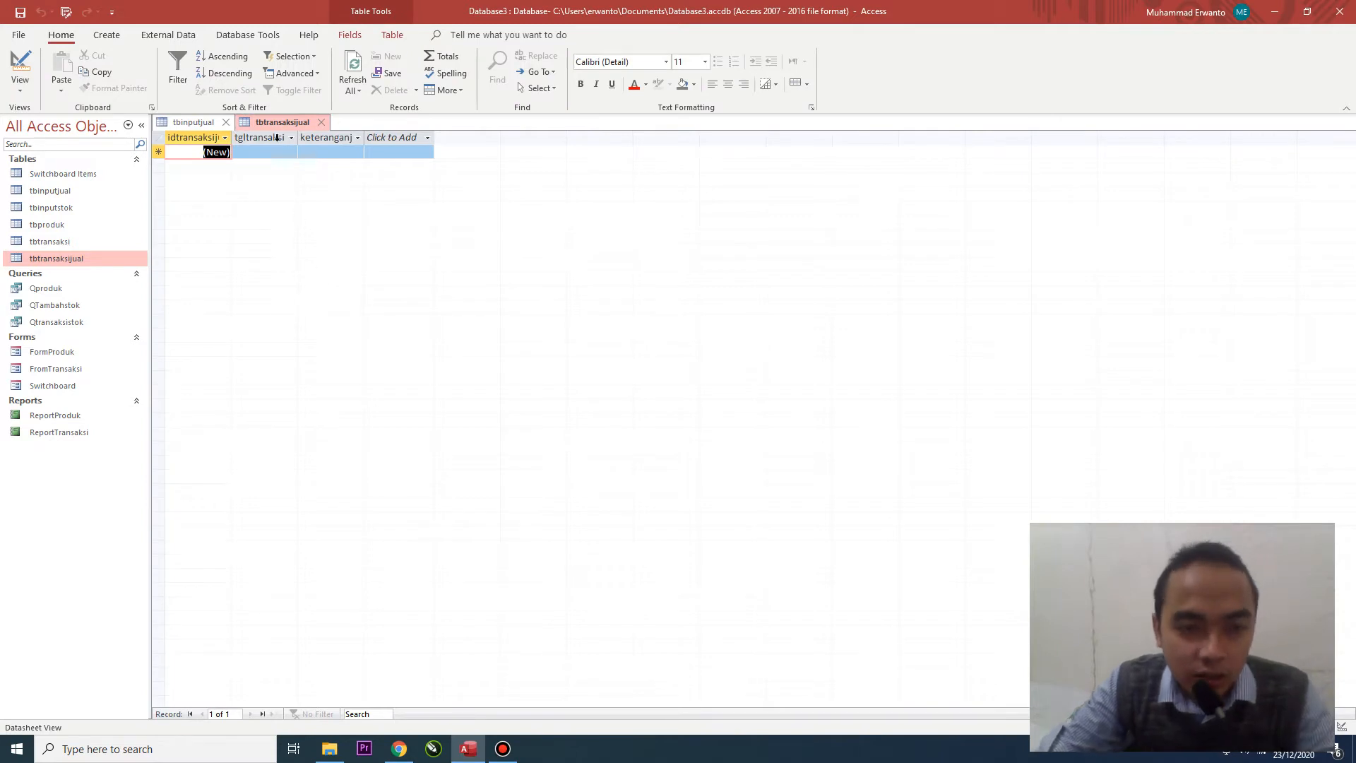
{"action": "left_click", "coordinate": [224, 122]}
{"action": "left_click", "coordinate": [239, 123]}
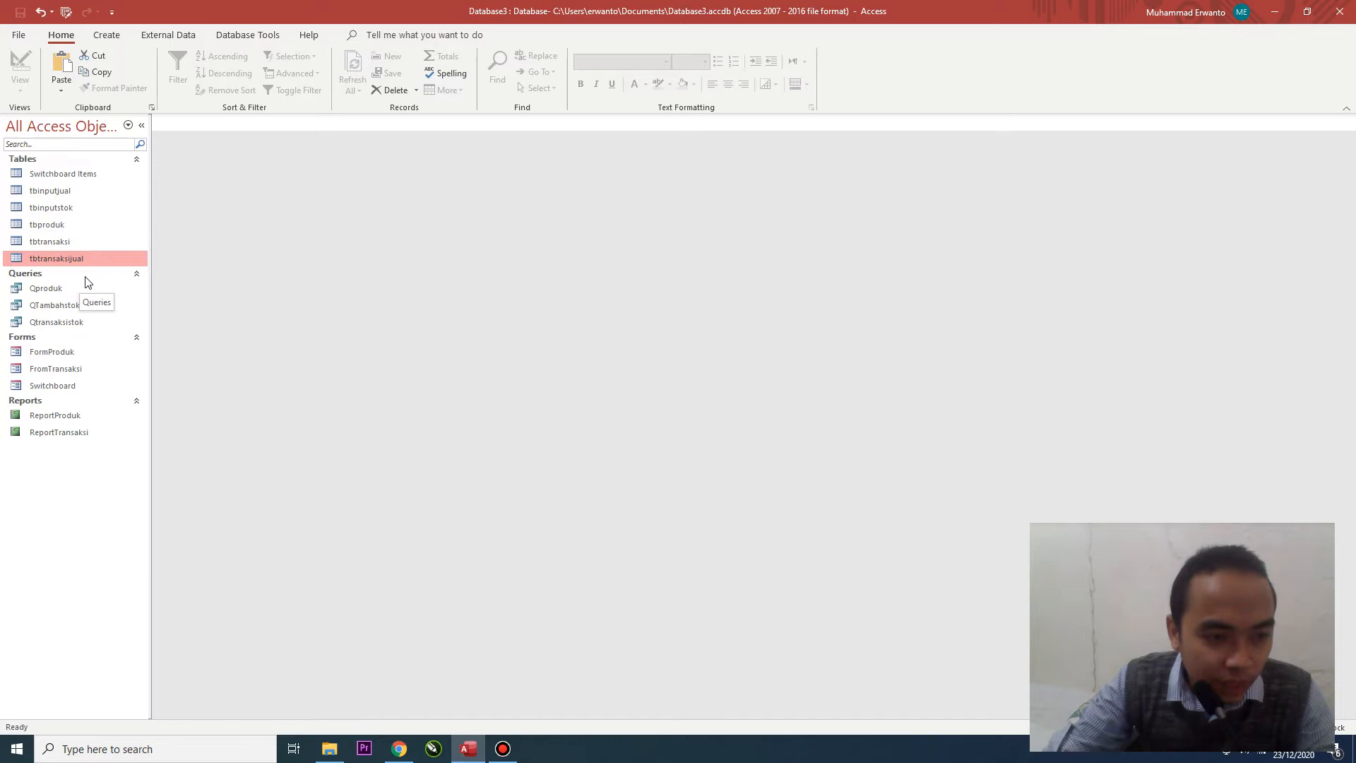
{"action": "left_click", "coordinate": [48, 352]}
{"action": "left_click", "coordinate": [62, 224]}
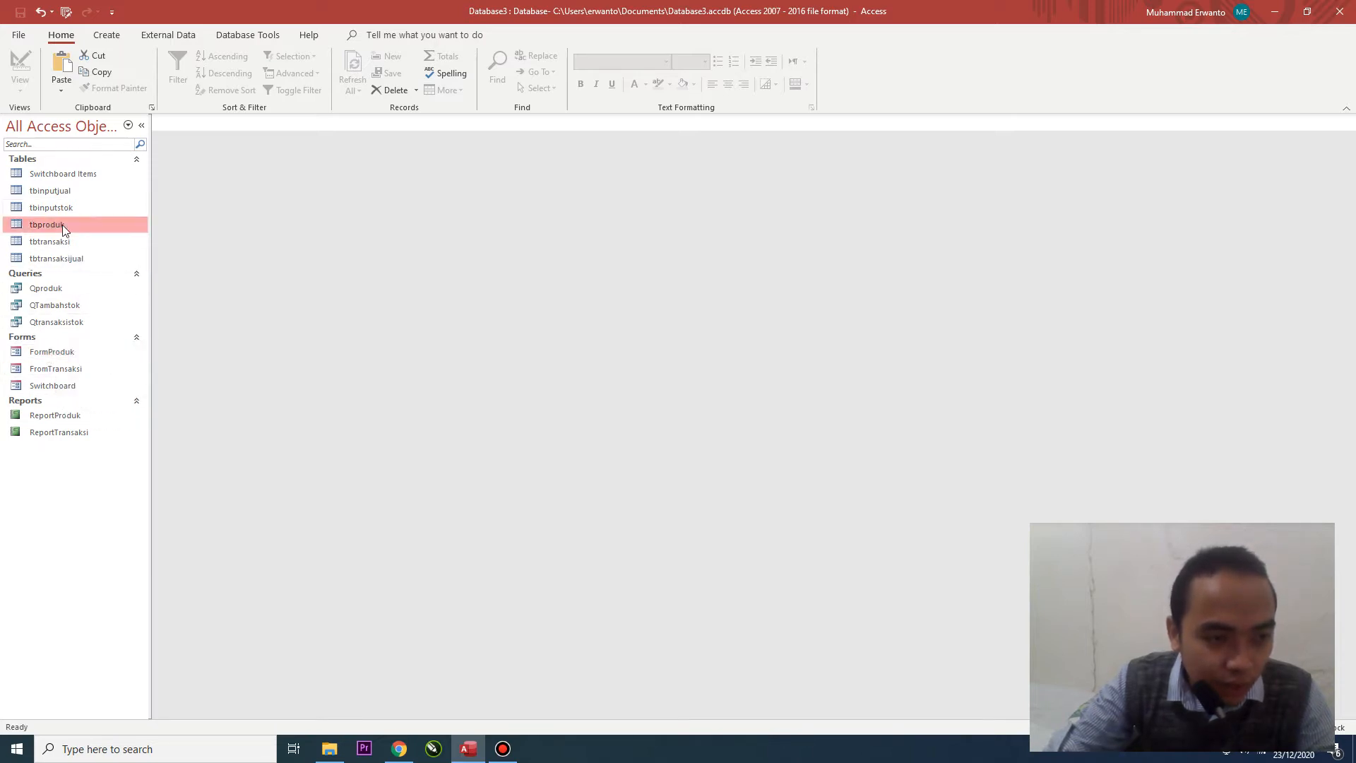
{"action": "left_click", "coordinate": [67, 370]}
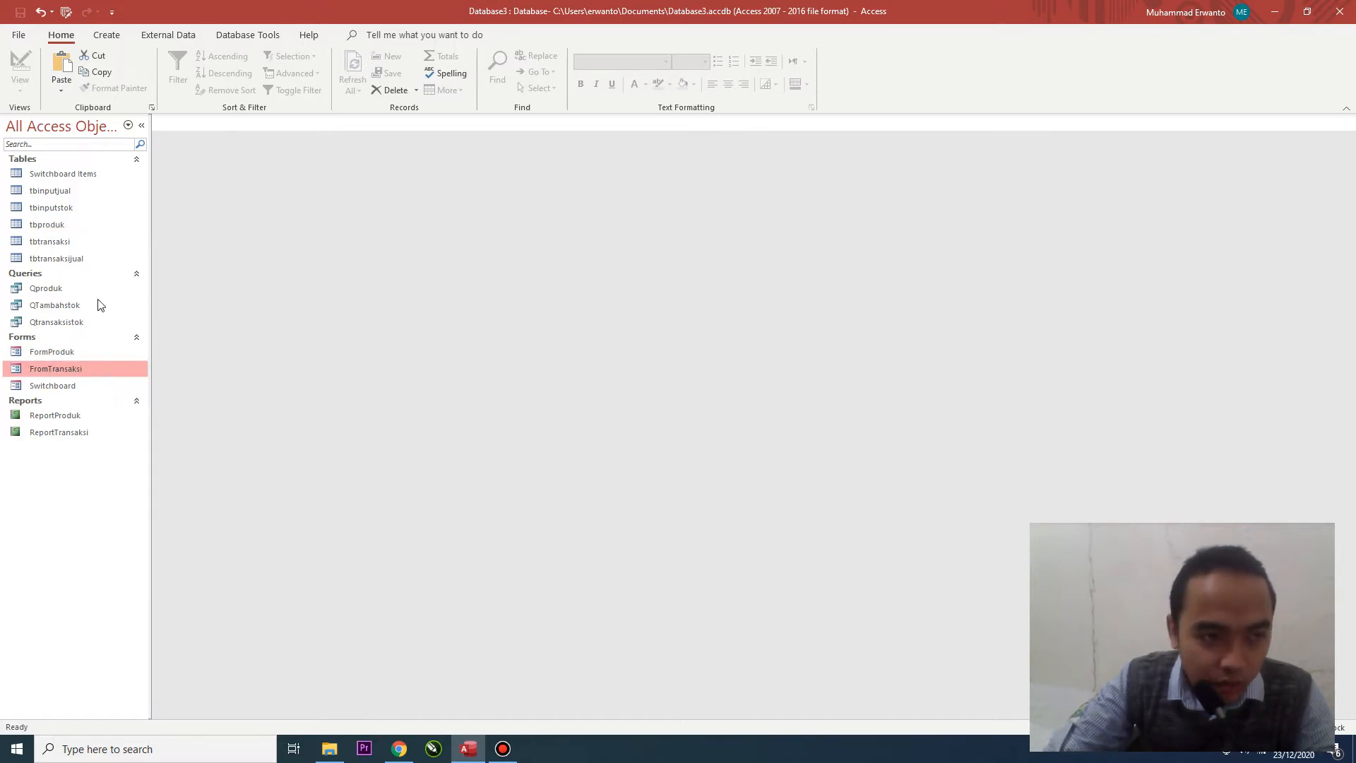
- Create a form from the tbtransaksijual table and switch it to Design View
{"action": "left_click", "coordinate": [71, 256]}
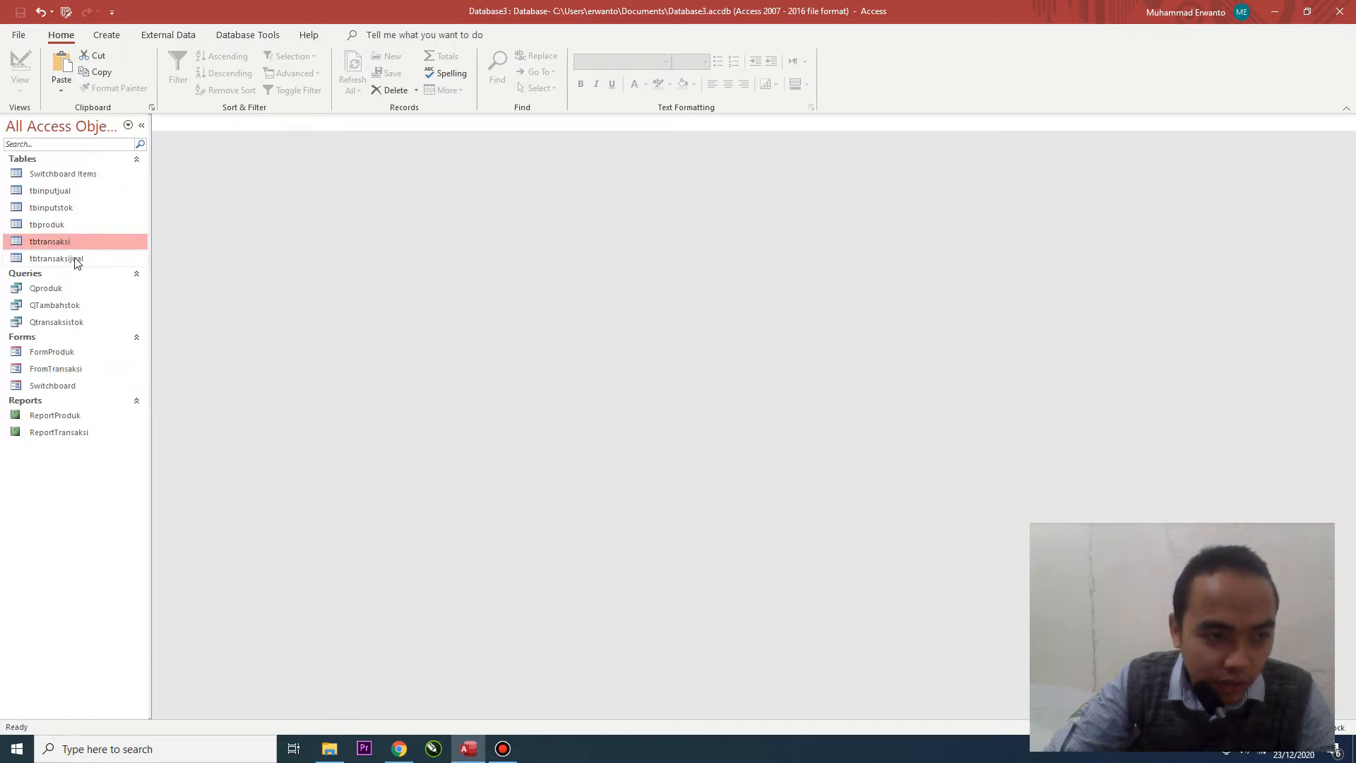
{"action": "left_click", "coordinate": [107, 36]}
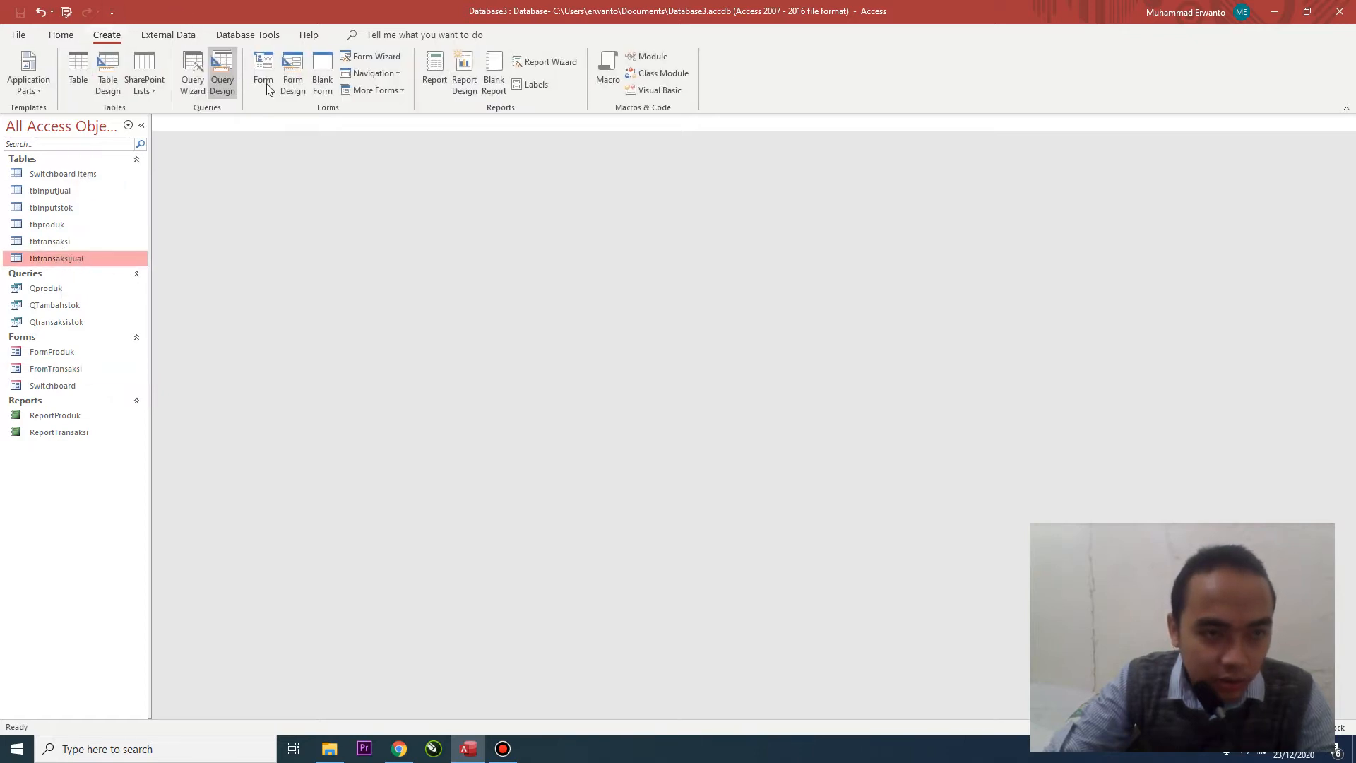
{"action": "left_click", "coordinate": [257, 77]}
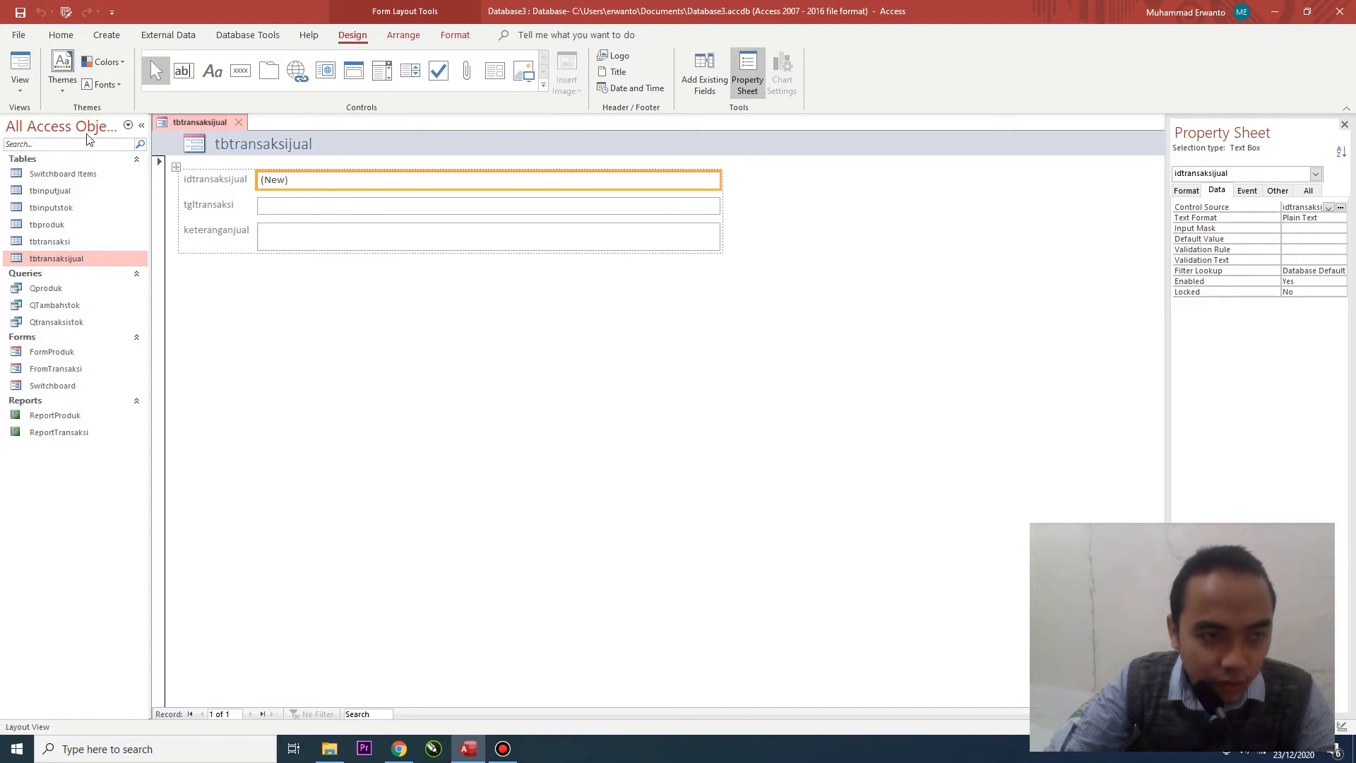
{"action": "left_click", "coordinate": [22, 64]}
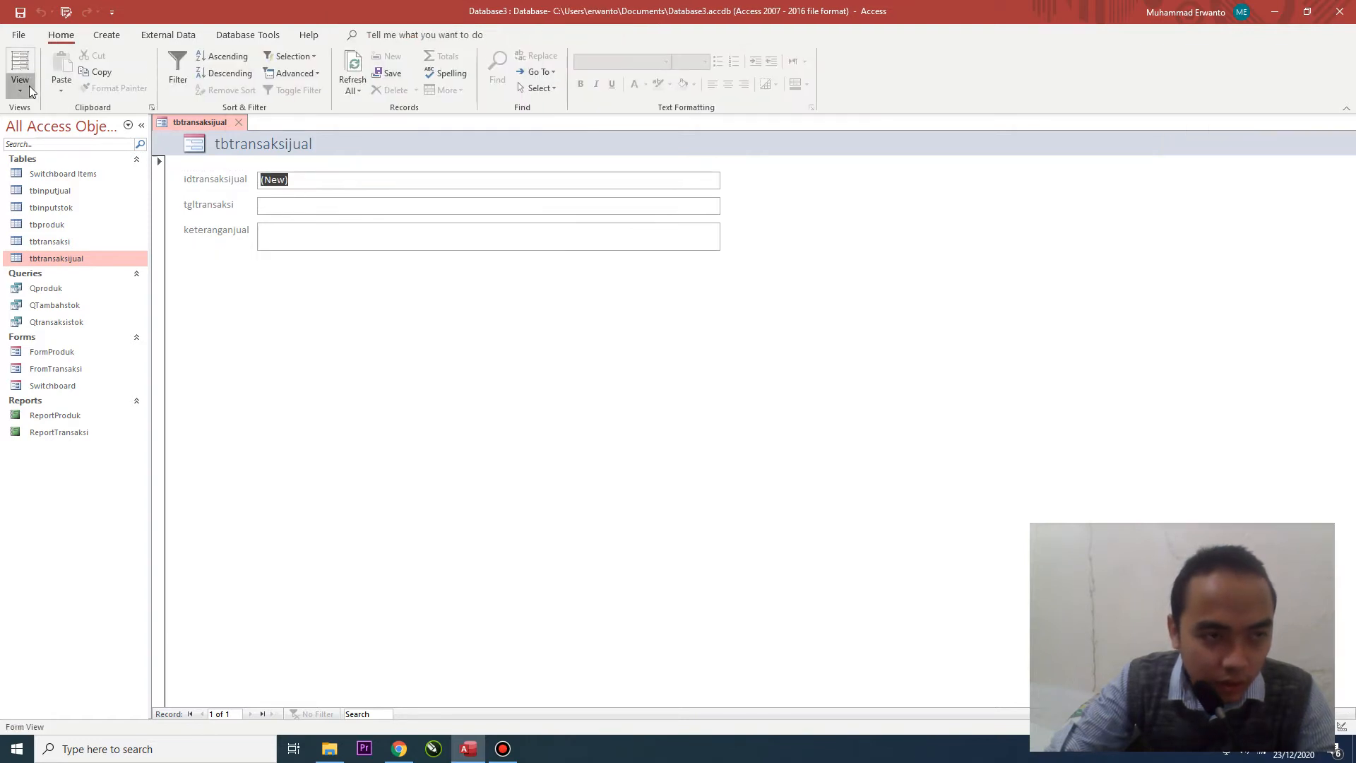
{"action": "left_click", "coordinate": [21, 89]}
{"action": "left_click", "coordinate": [62, 187]}
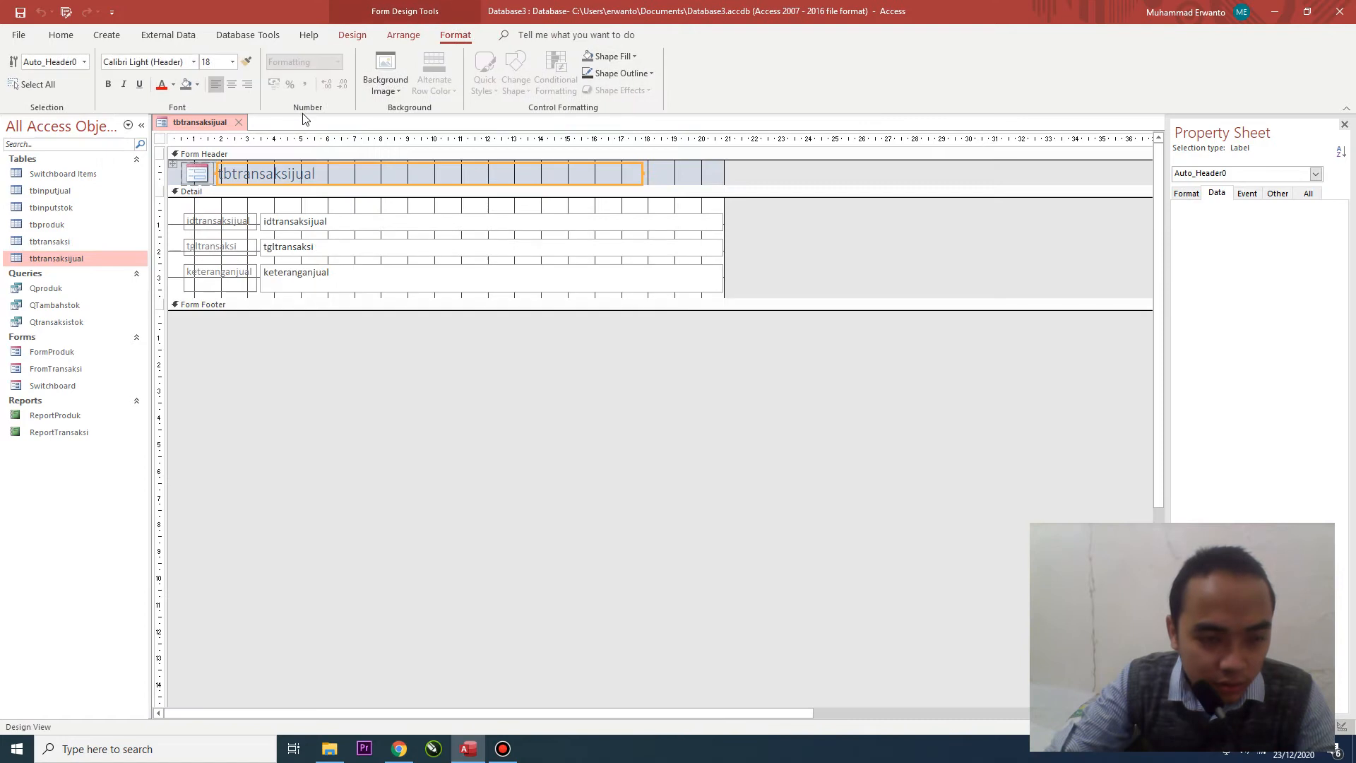
- Extend the form's Detail section to about 9 cm high and draw a subform control beneath the keteranganjual field
{"action": "left_click_drag", "start_coordinate": [408, 299], "coordinate": [408, 443]}
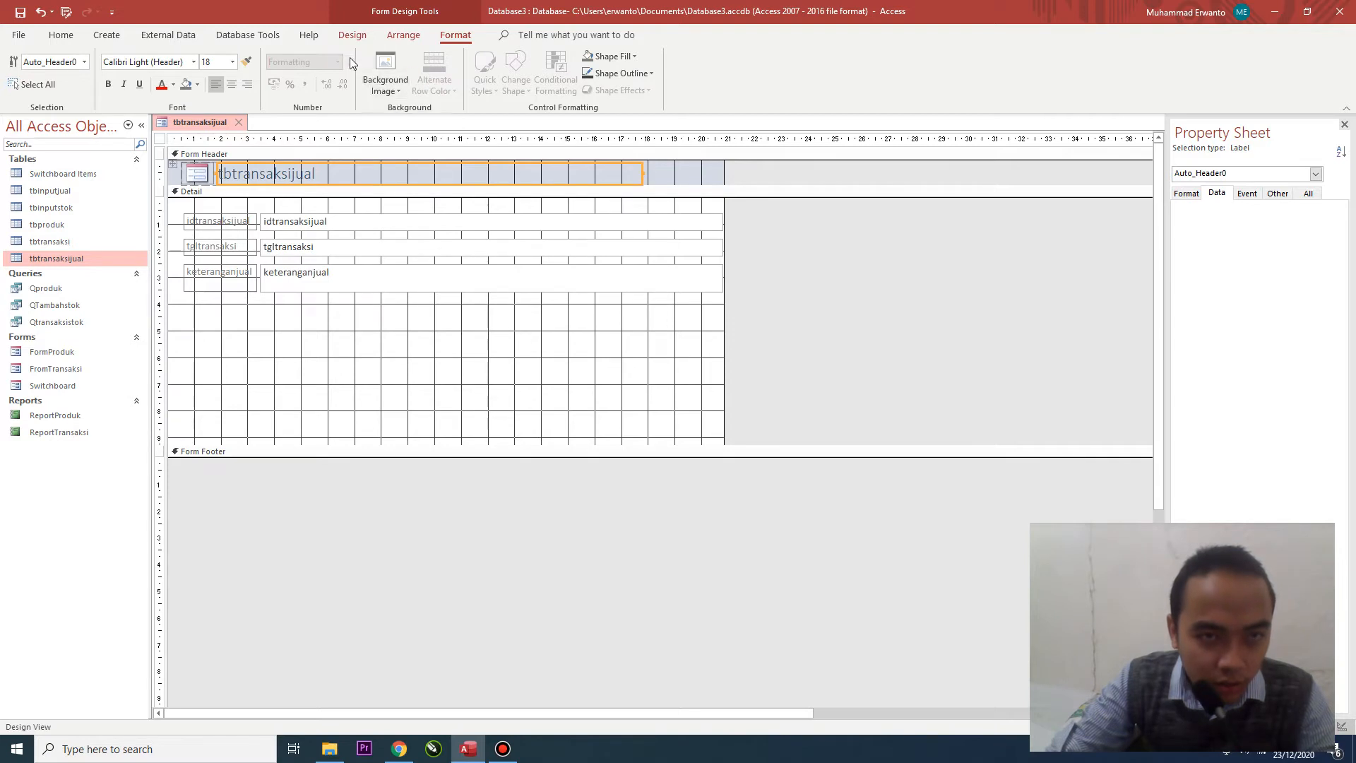
{"action": "left_click", "coordinate": [403, 35]}
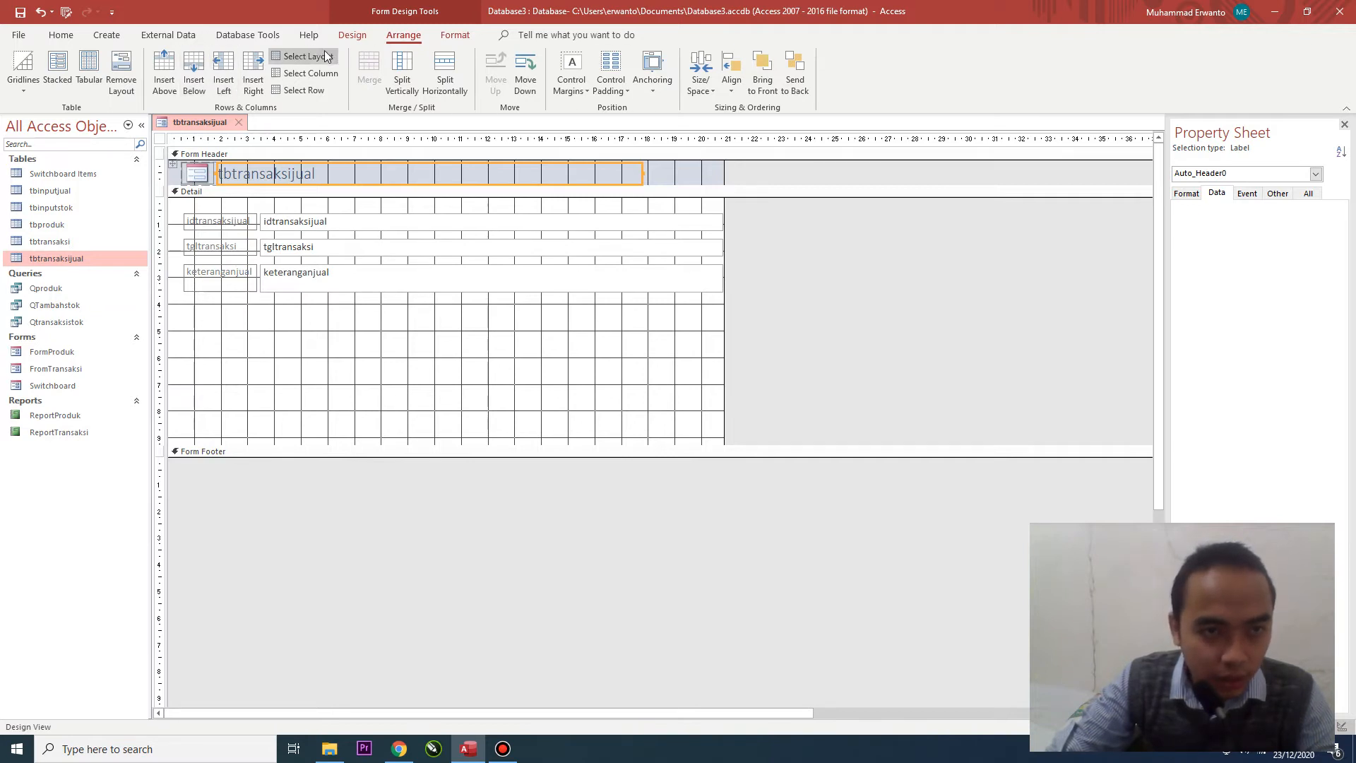
{"action": "left_click", "coordinate": [351, 36]}
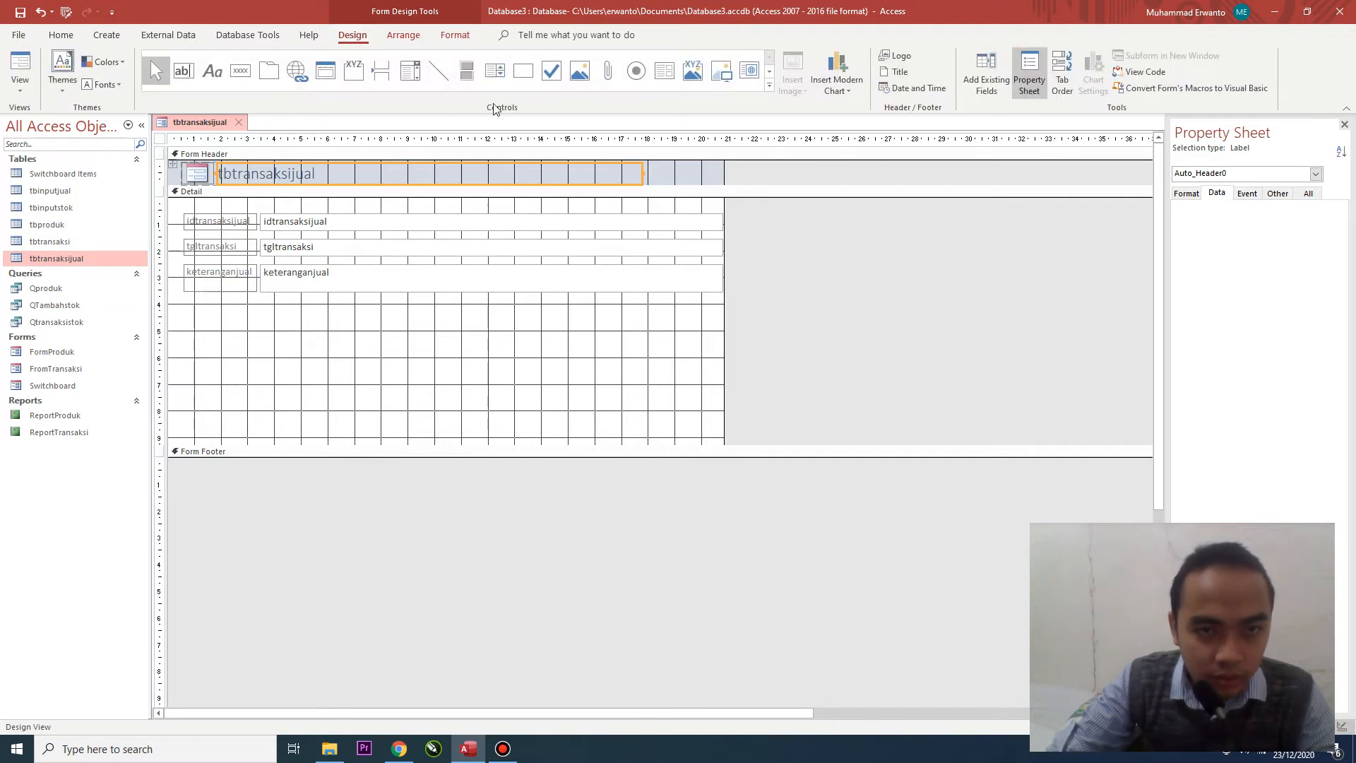
{"action": "left_click", "coordinate": [664, 78]}
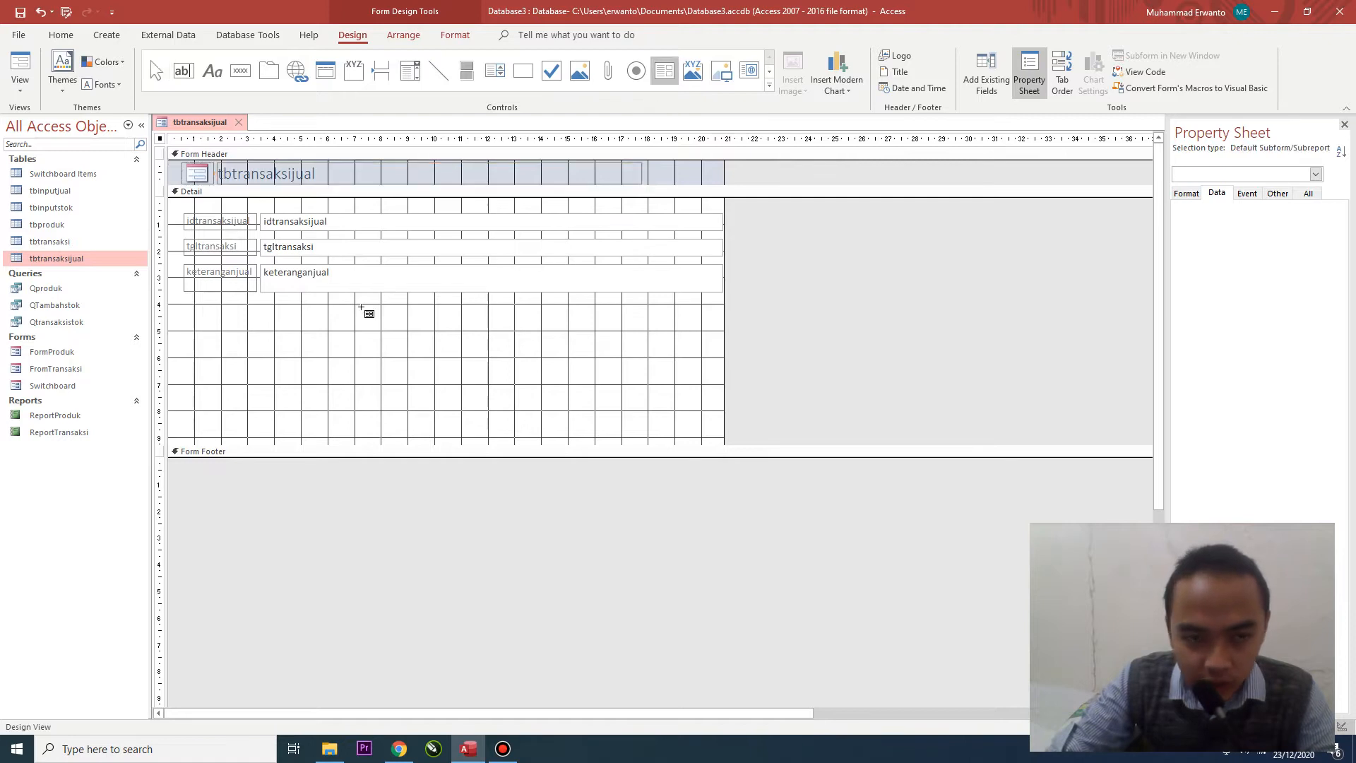
{"action": "left_click_drag", "start_coordinate": [185, 309], "coordinate": [697, 382]}
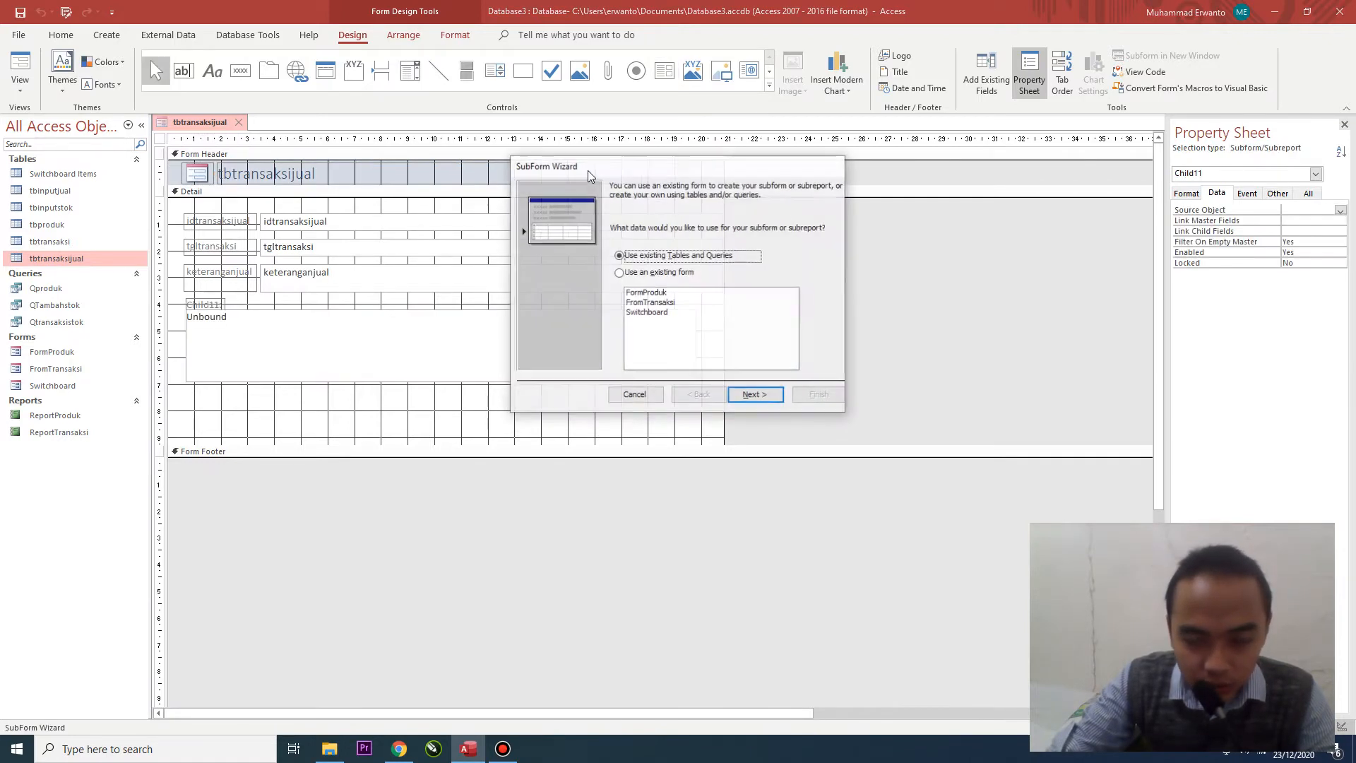
- Complete the SubForm Wizard using all fields of Table: tbtransaksijual, with the subform linked to the main form by idtransaksijual
{"action": "left_click", "coordinate": [749, 397]}
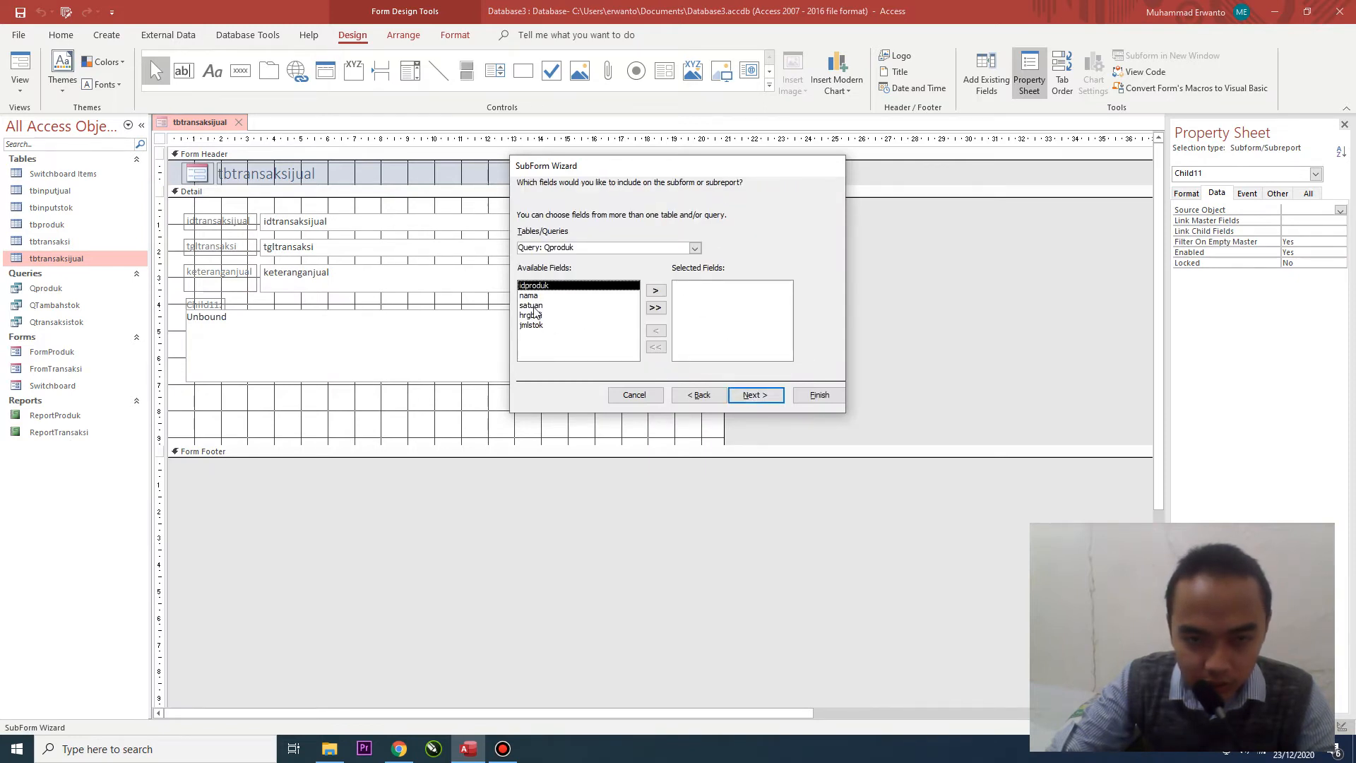
{"action": "left_click", "coordinate": [695, 249]}
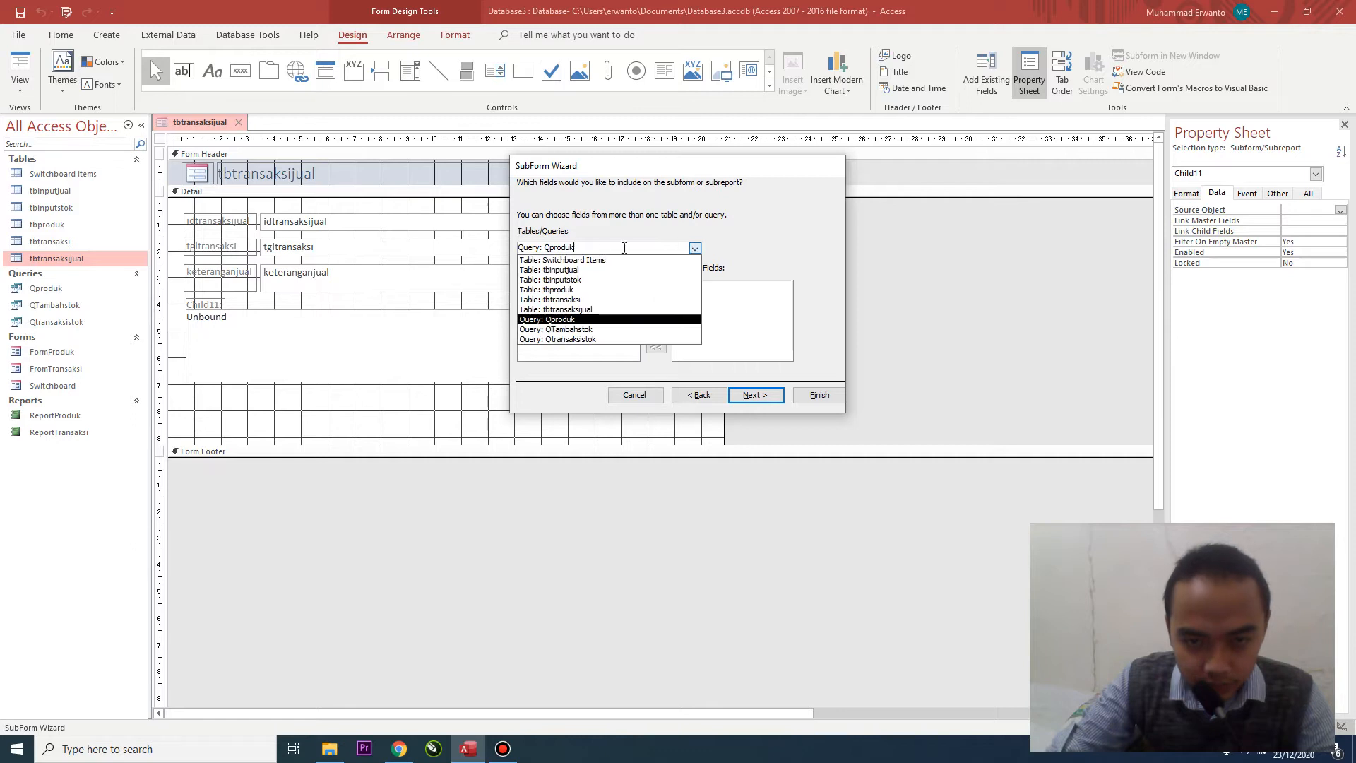
{"action": "left_click", "coordinate": [568, 311]}
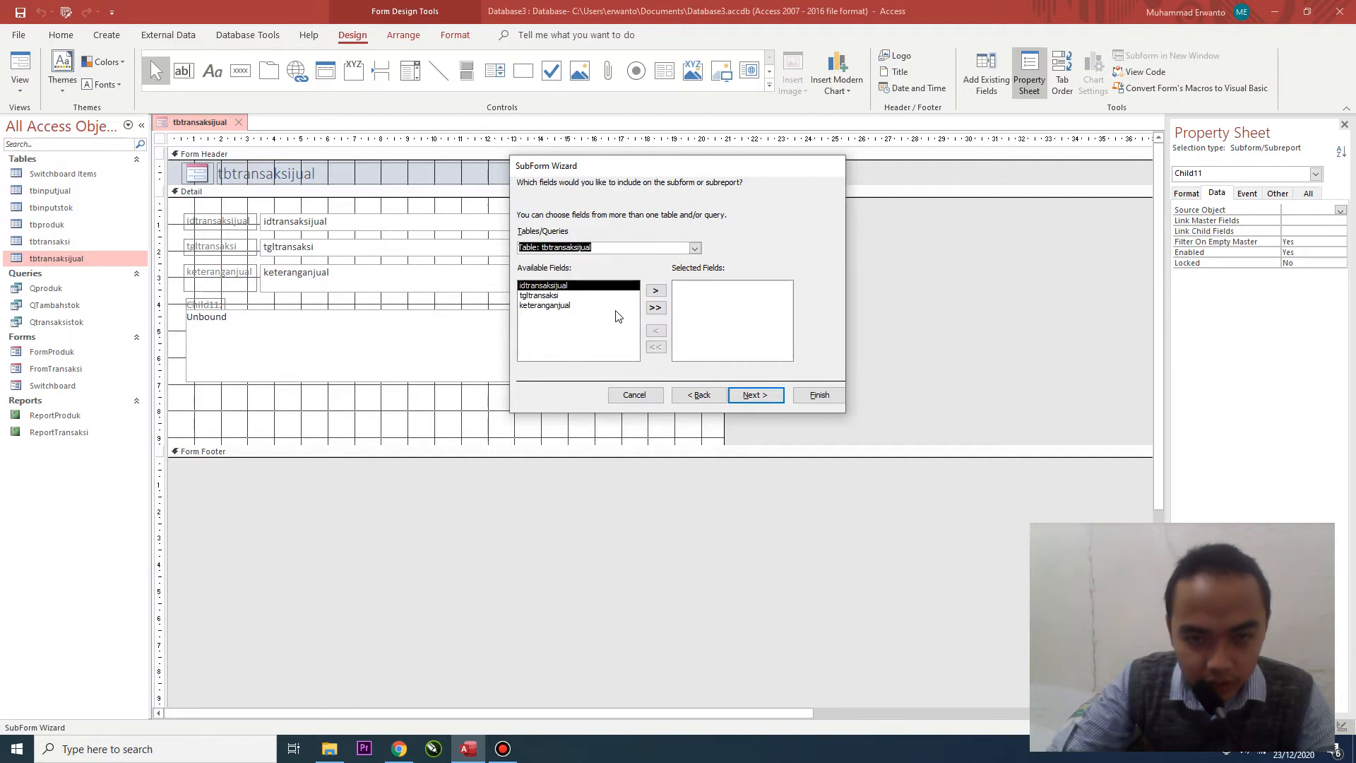
{"action": "left_click", "coordinate": [656, 307]}
{"action": "left_click", "coordinate": [751, 396]}
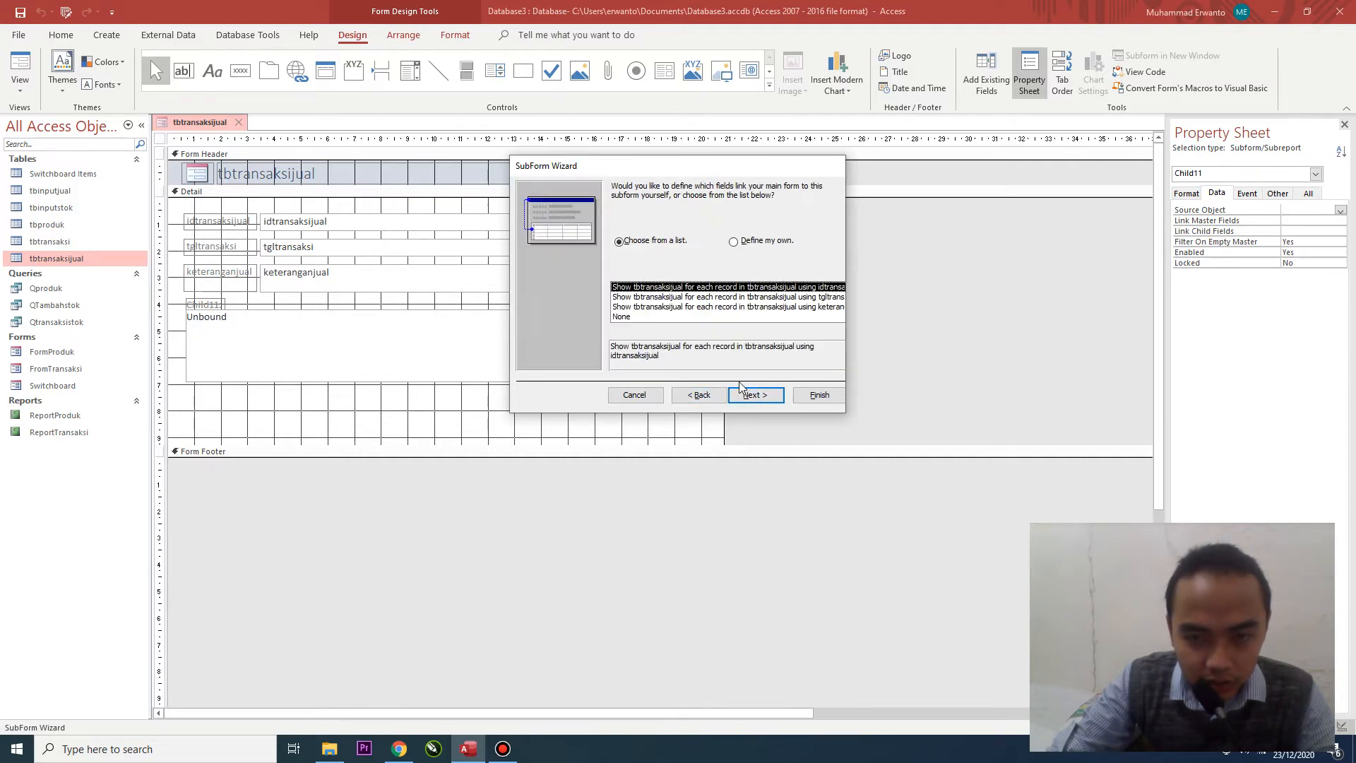
{"action": "left_click", "coordinate": [754, 396]}
{"action": "left_click", "coordinate": [818, 395]}
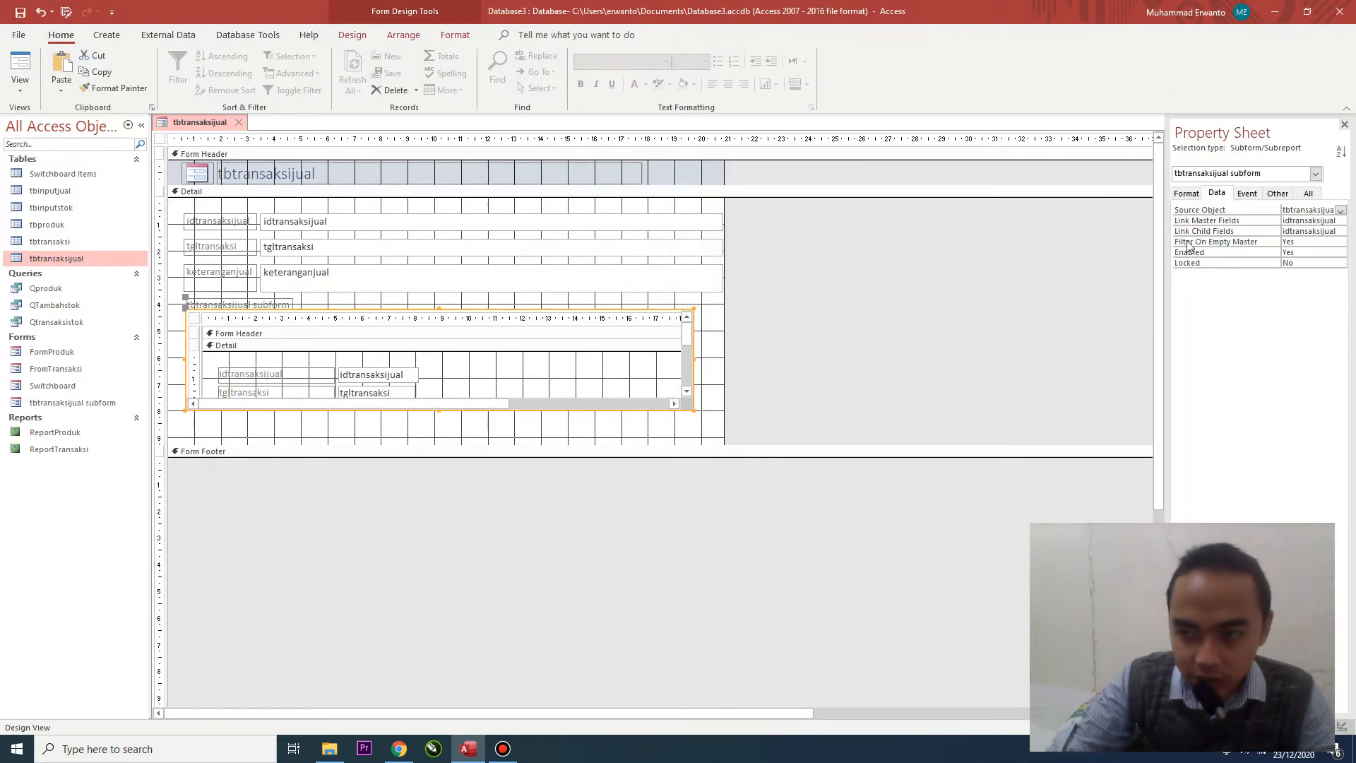
- Set the subform's Source Object to Table.tbtransaksijual, check the form in Form View and return to Design View
{"action": "left_click", "coordinate": [1340, 210]}
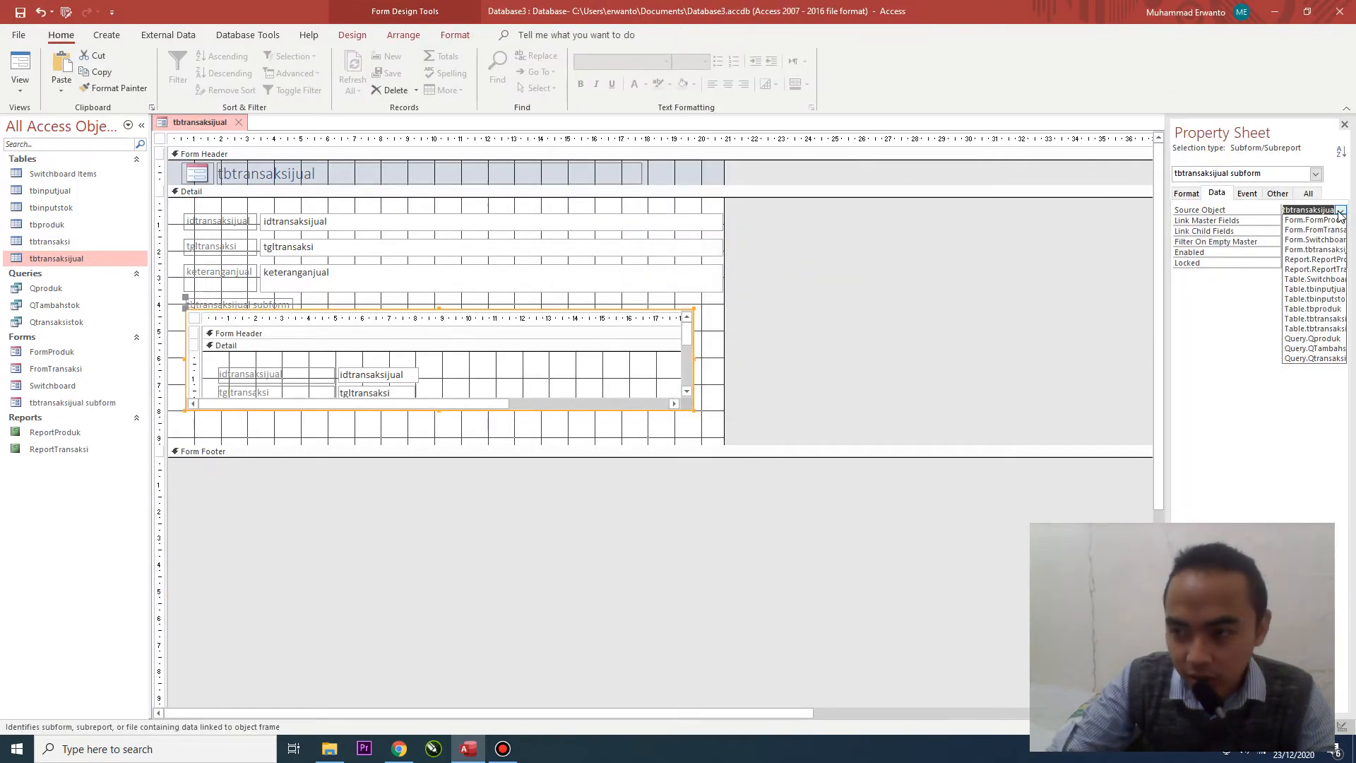
{"action": "left_click", "coordinate": [1309, 329]}
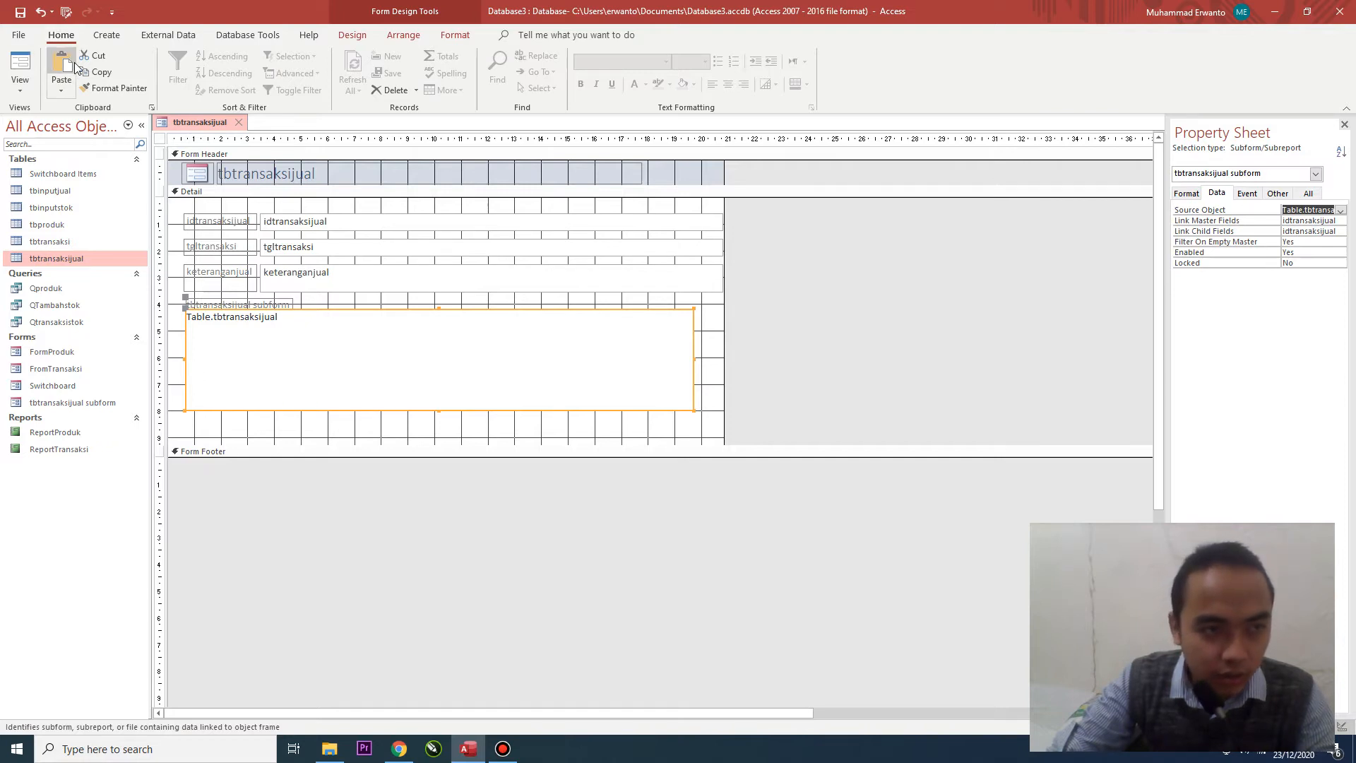
{"action": "left_click", "coordinate": [20, 81]}
{"action": "left_click", "coordinate": [60, 119]}
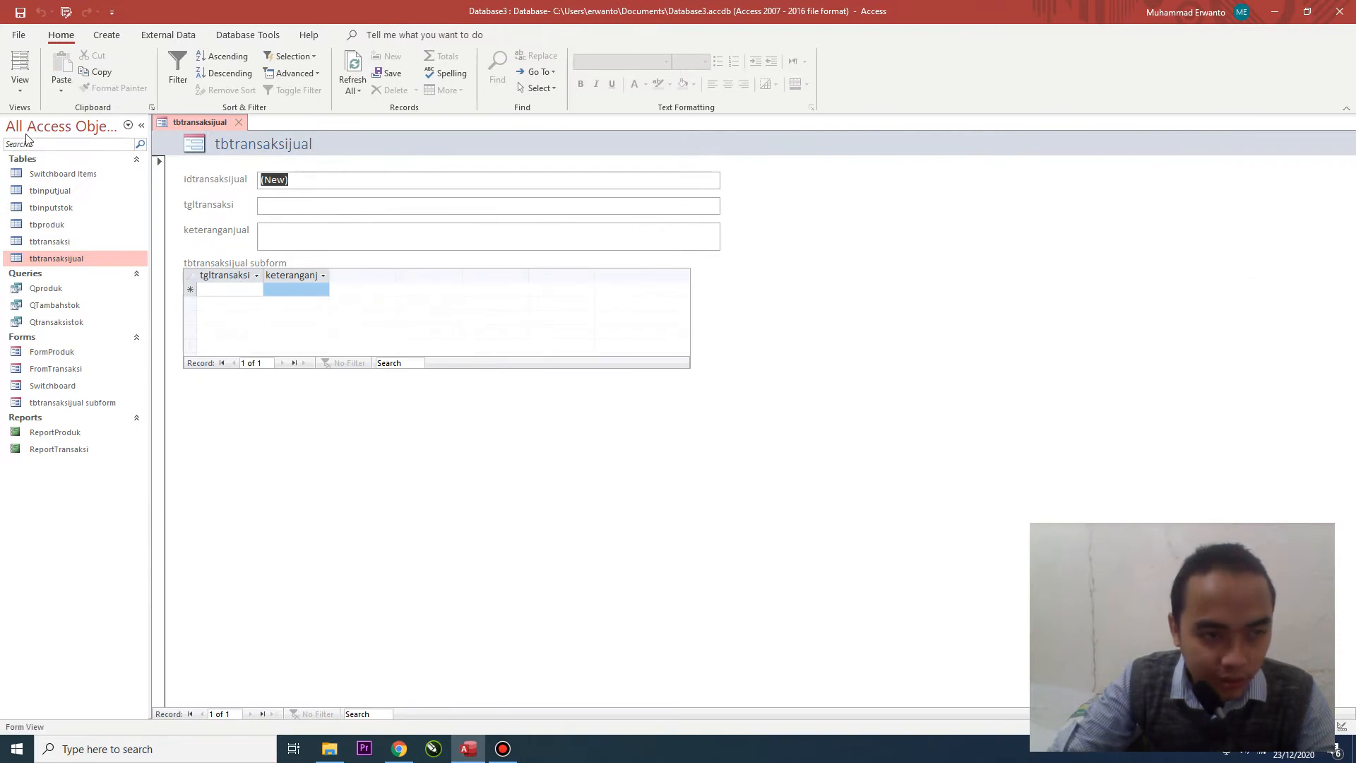
{"action": "left_click", "coordinate": [20, 82]}
{"action": "left_click", "coordinate": [66, 190]}
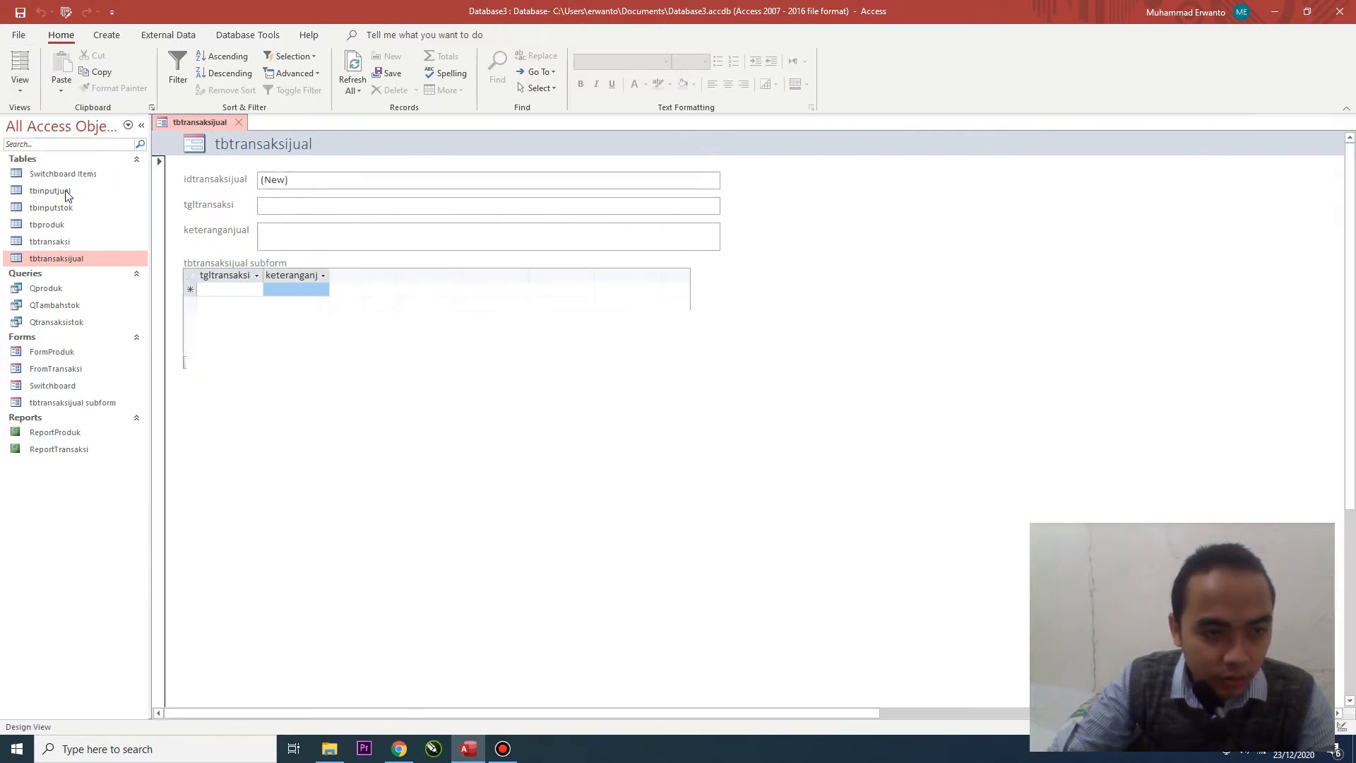
- Remove the layout from all the form's controls and shorten the idtransaksijual text box to about 4 cm
{"action": "left_click", "coordinate": [285, 225]}
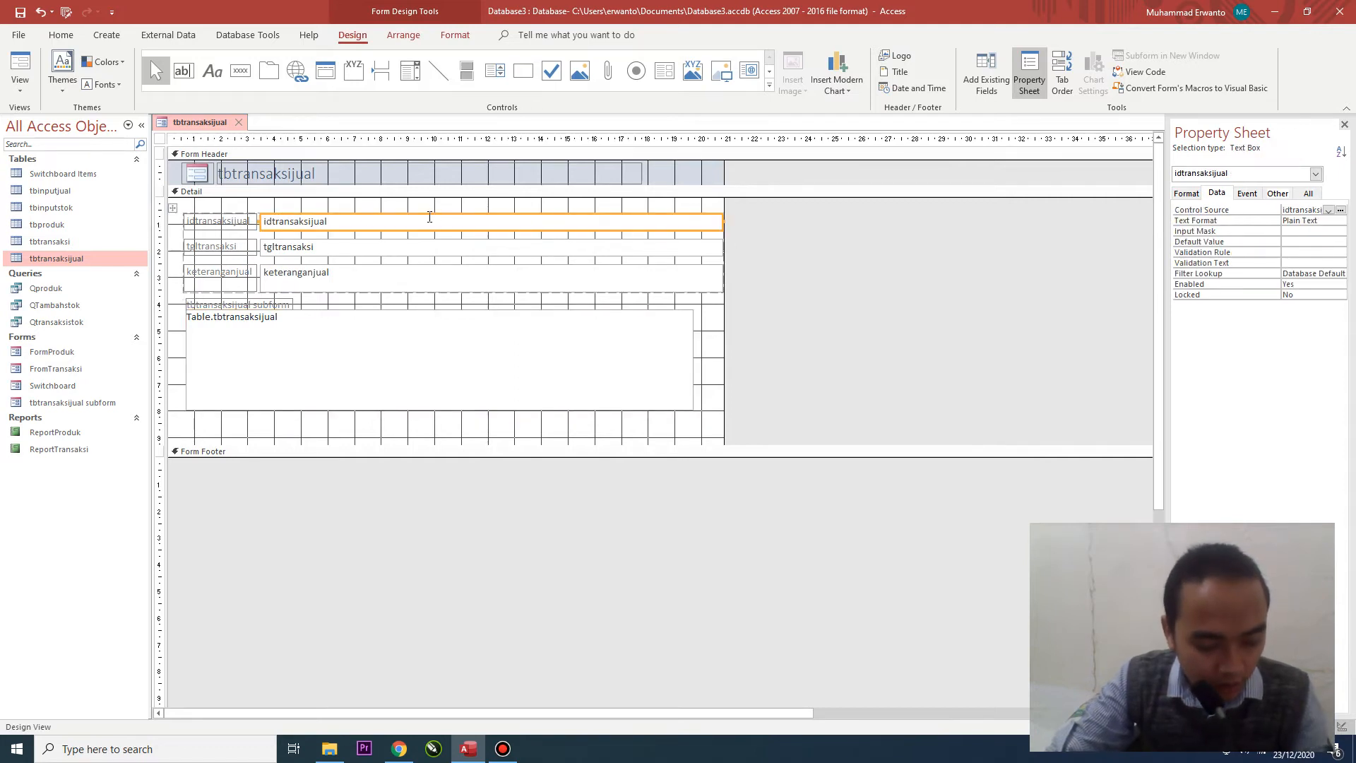
{"action": "key", "text": "ctrl+a"}
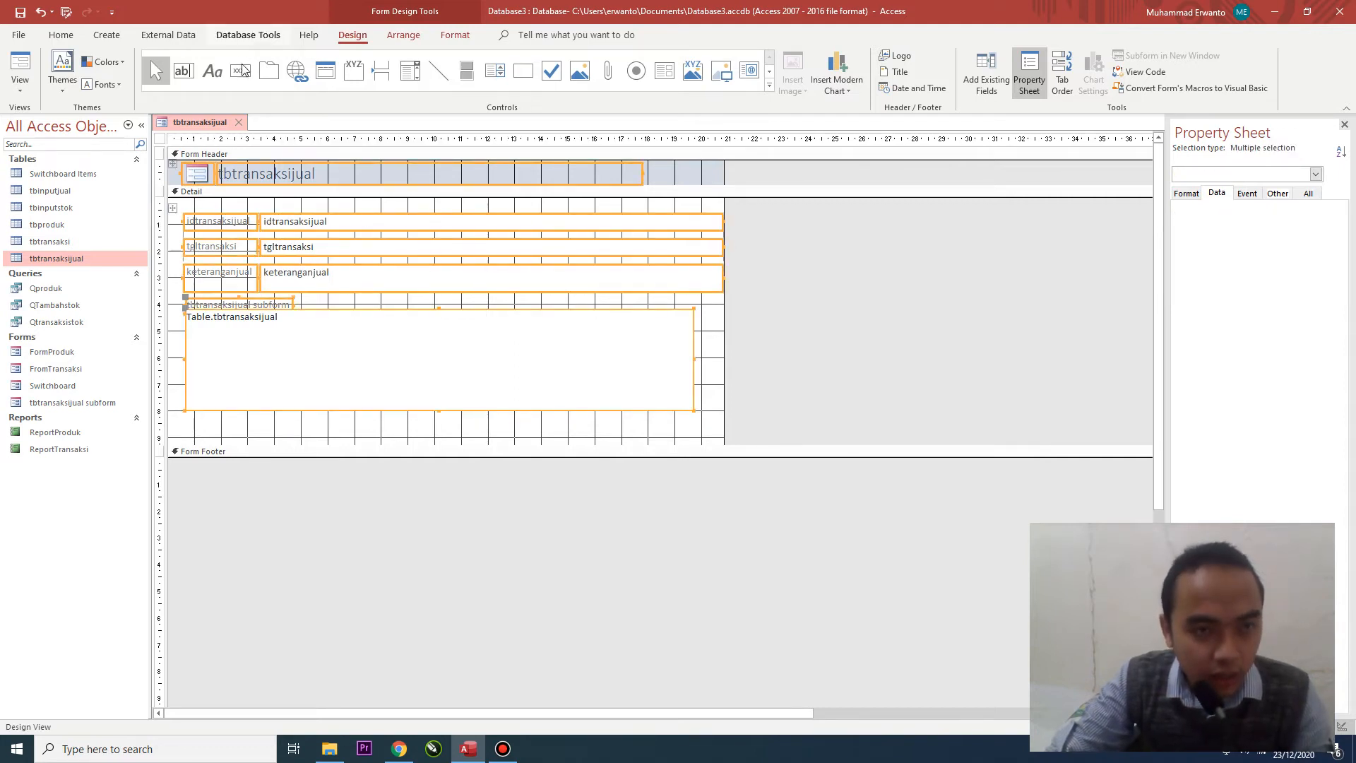
{"action": "left_click", "coordinate": [388, 40]}
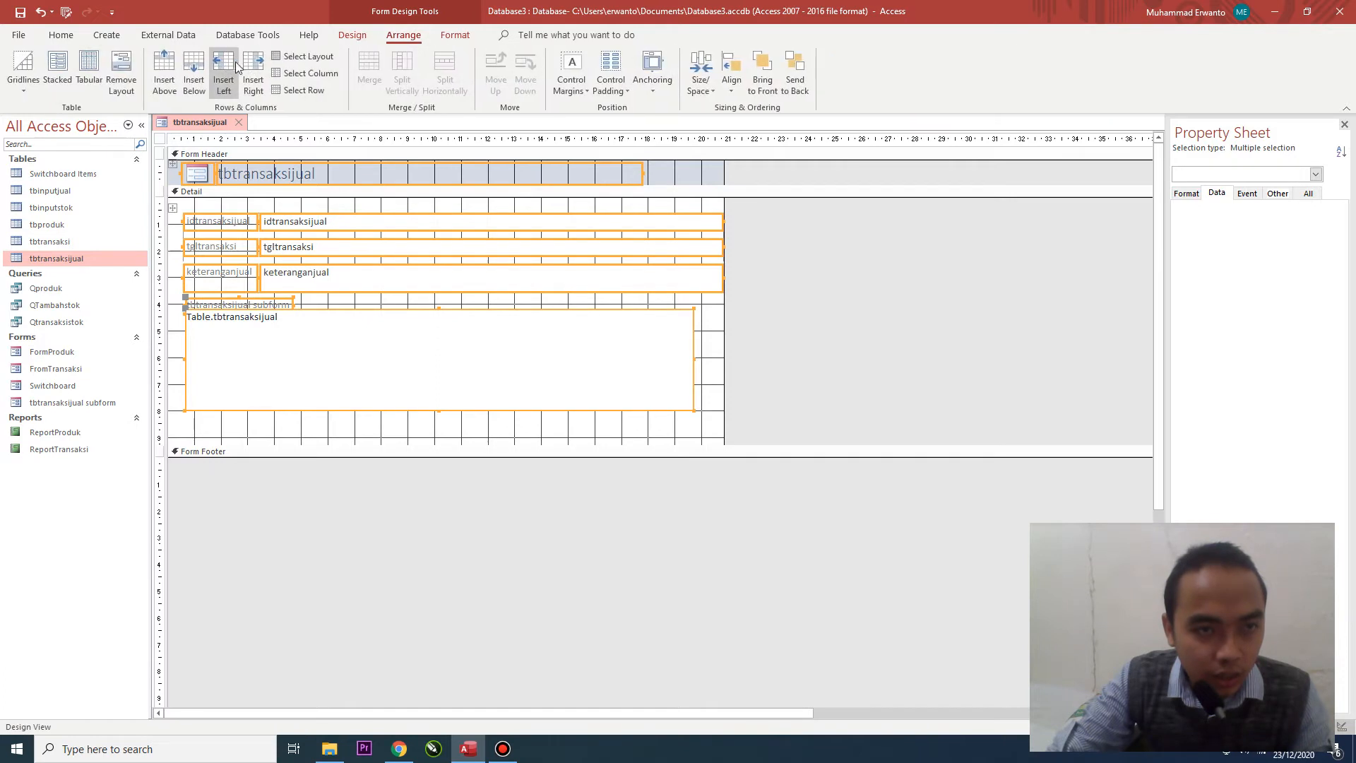
{"action": "left_click", "coordinate": [378, 422]}
{"action": "left_click", "coordinate": [281, 225]}
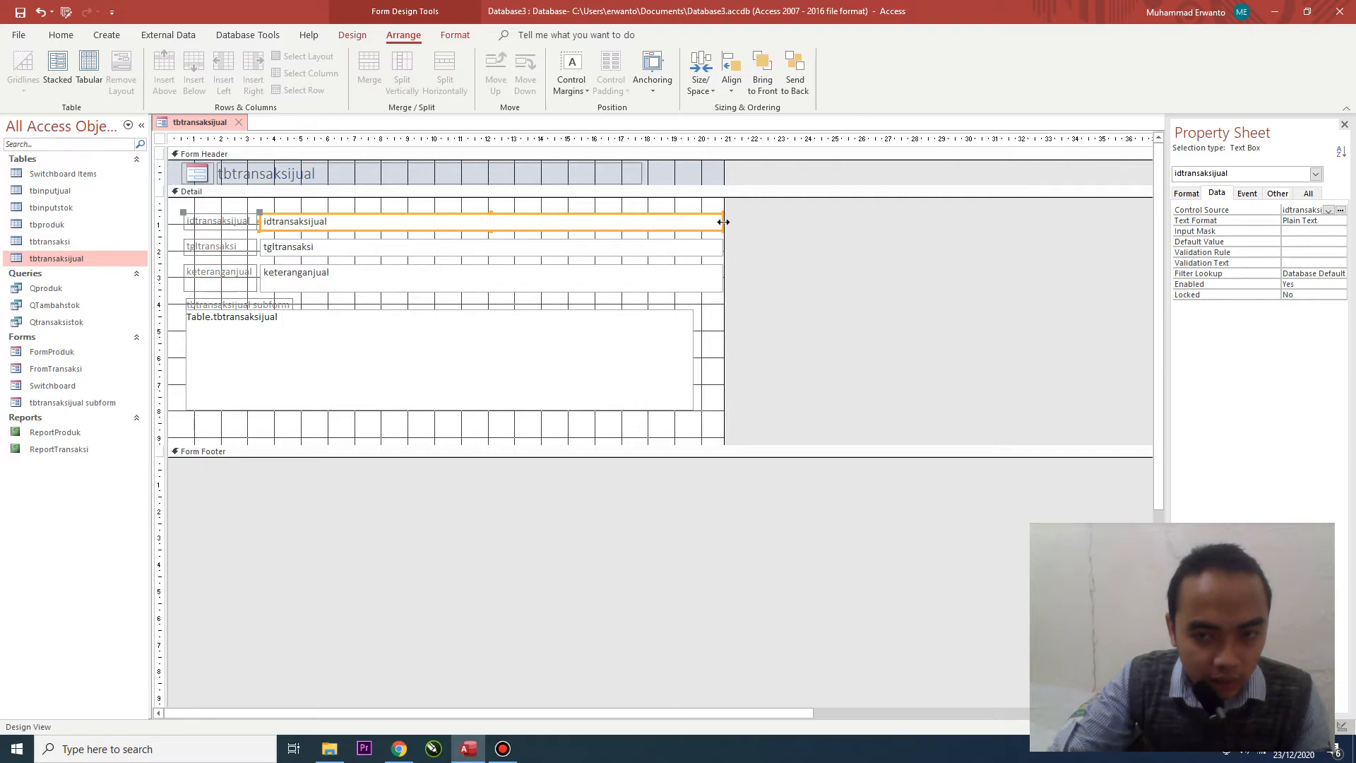
{"action": "left_click_drag", "start_coordinate": [723, 222], "coordinate": [372, 222]}
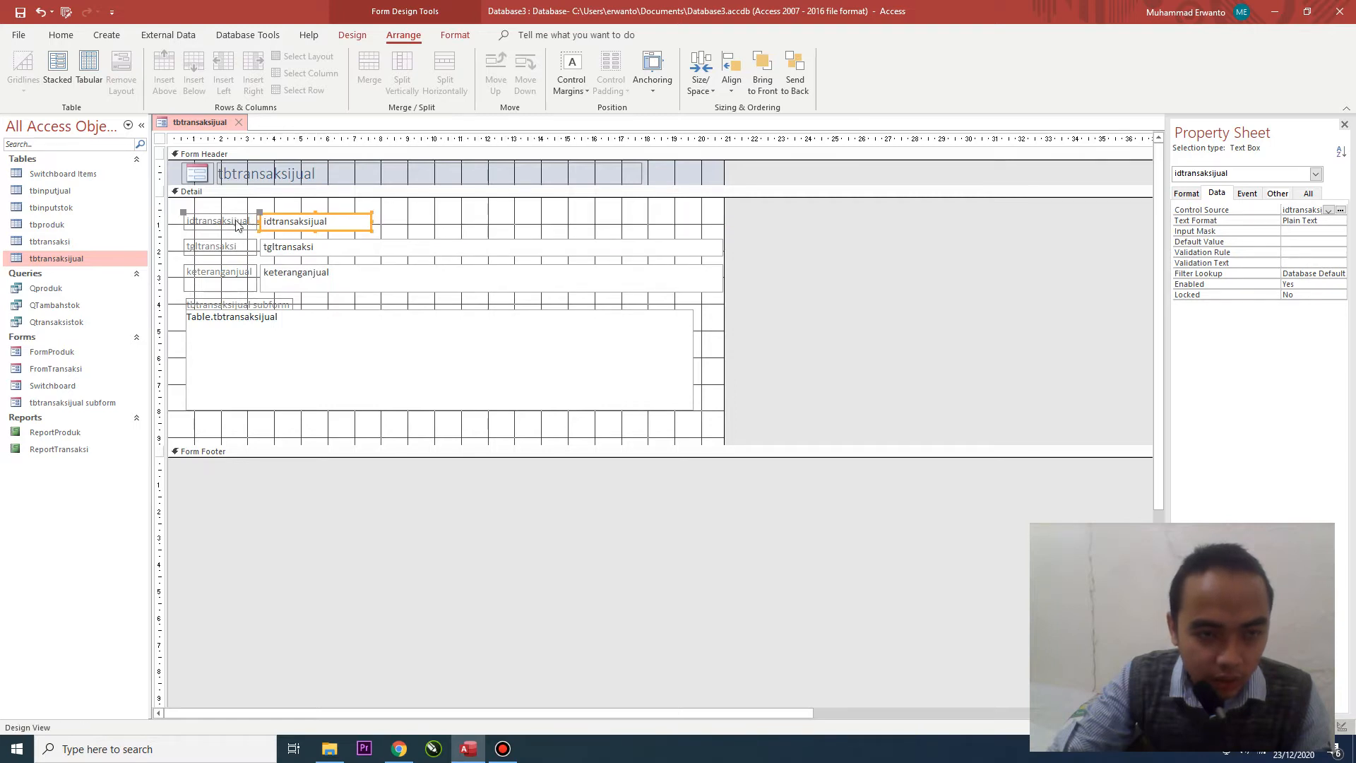
- Change the idtransaksijual field's label text to "id transaksi penjualan"
{"action": "left_click", "coordinate": [226, 222]}
{"action": "left_click", "coordinate": [226, 221]}
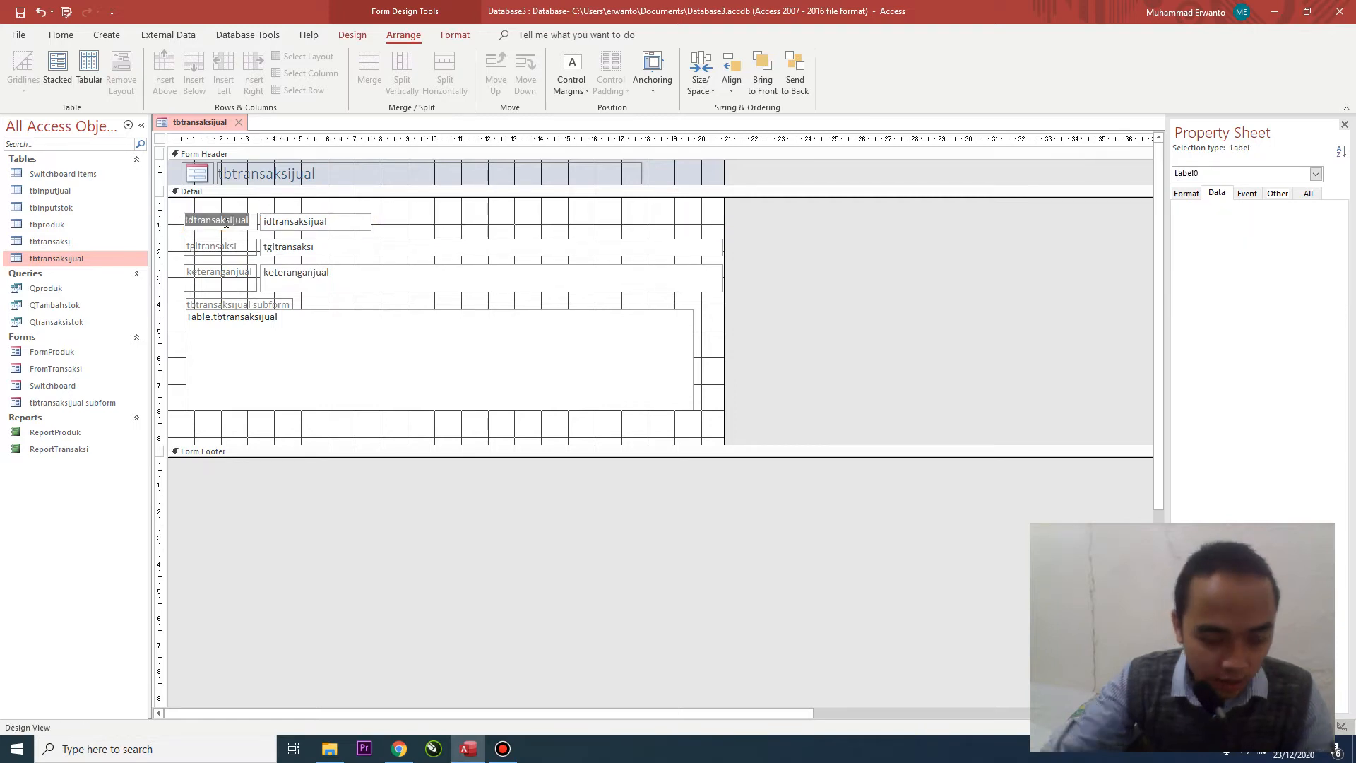
{"action": "type", "text": "I"}
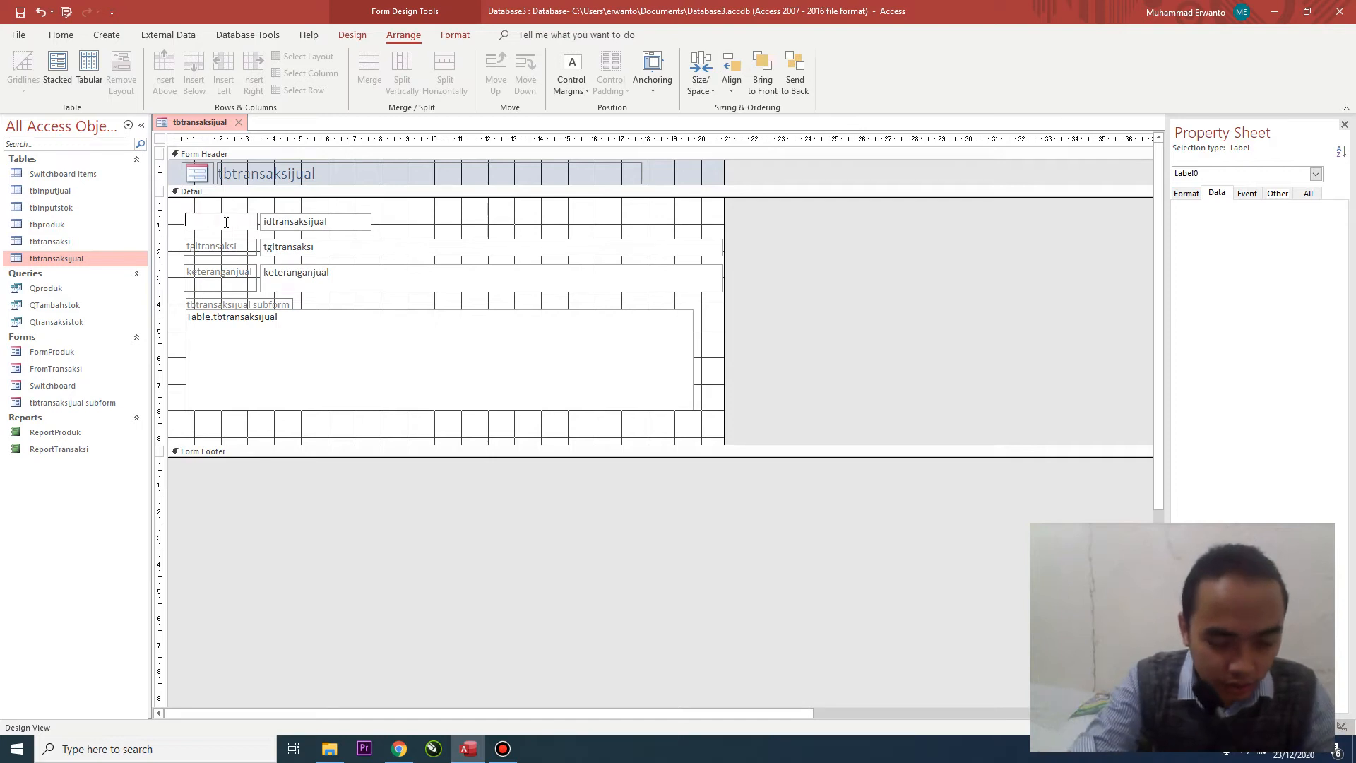
{"action": "type", "text": "id"}
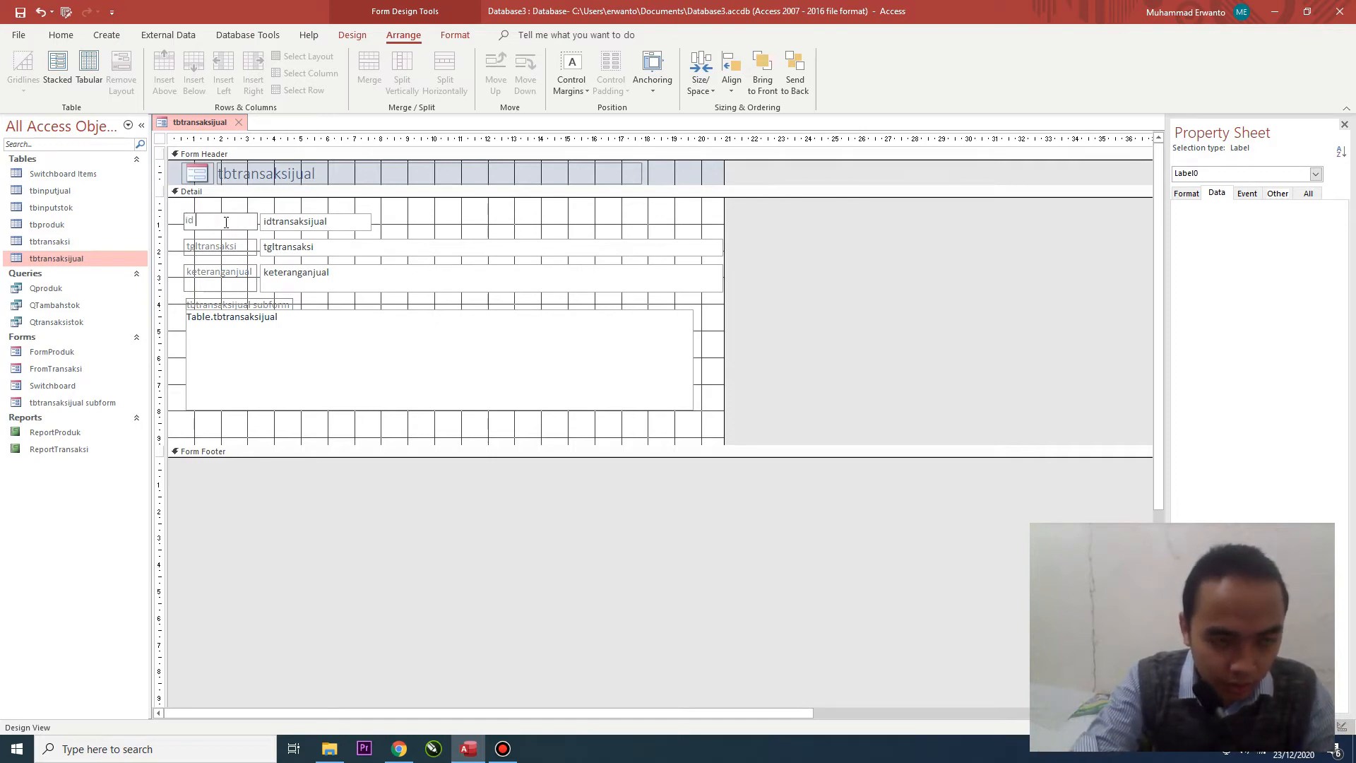
{"action": "type", "text": " transaksi penjualan"}
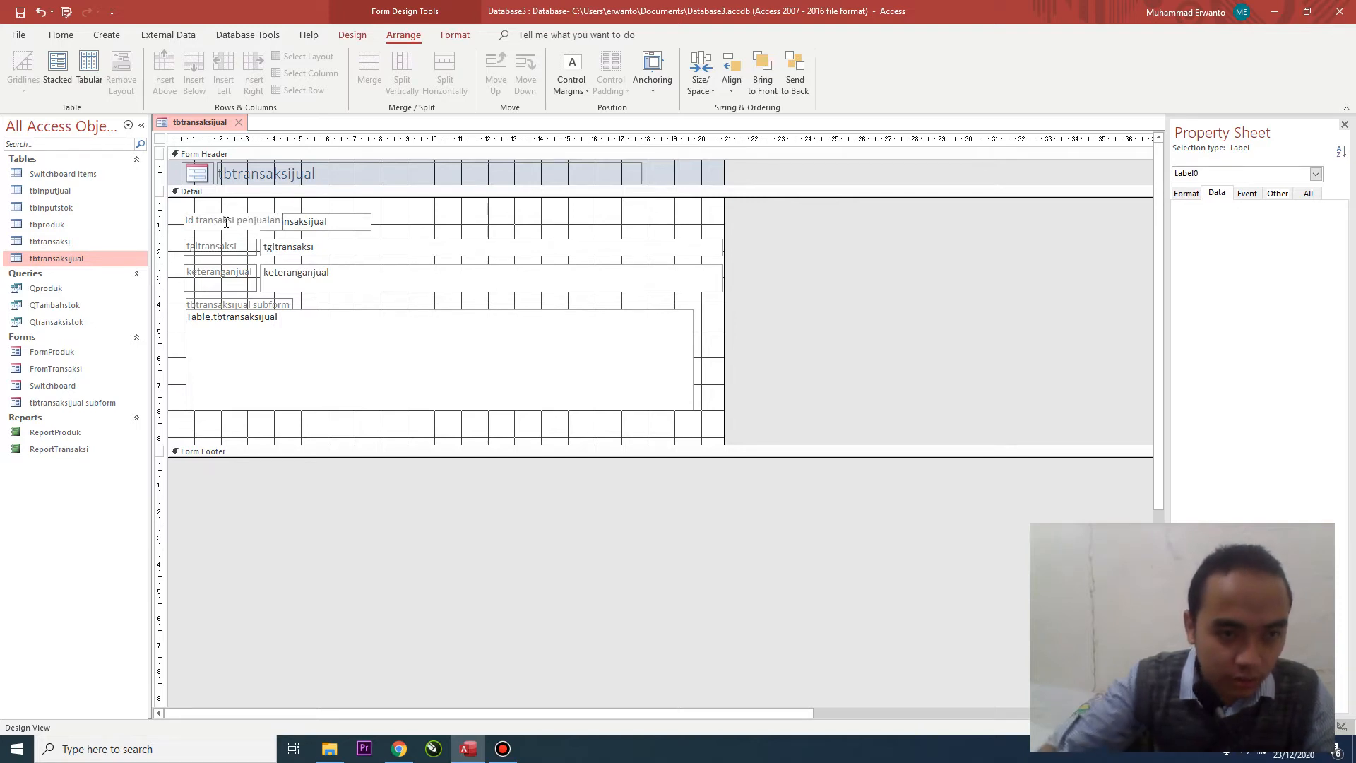
{"action": "left_click", "coordinate": [392, 231]}
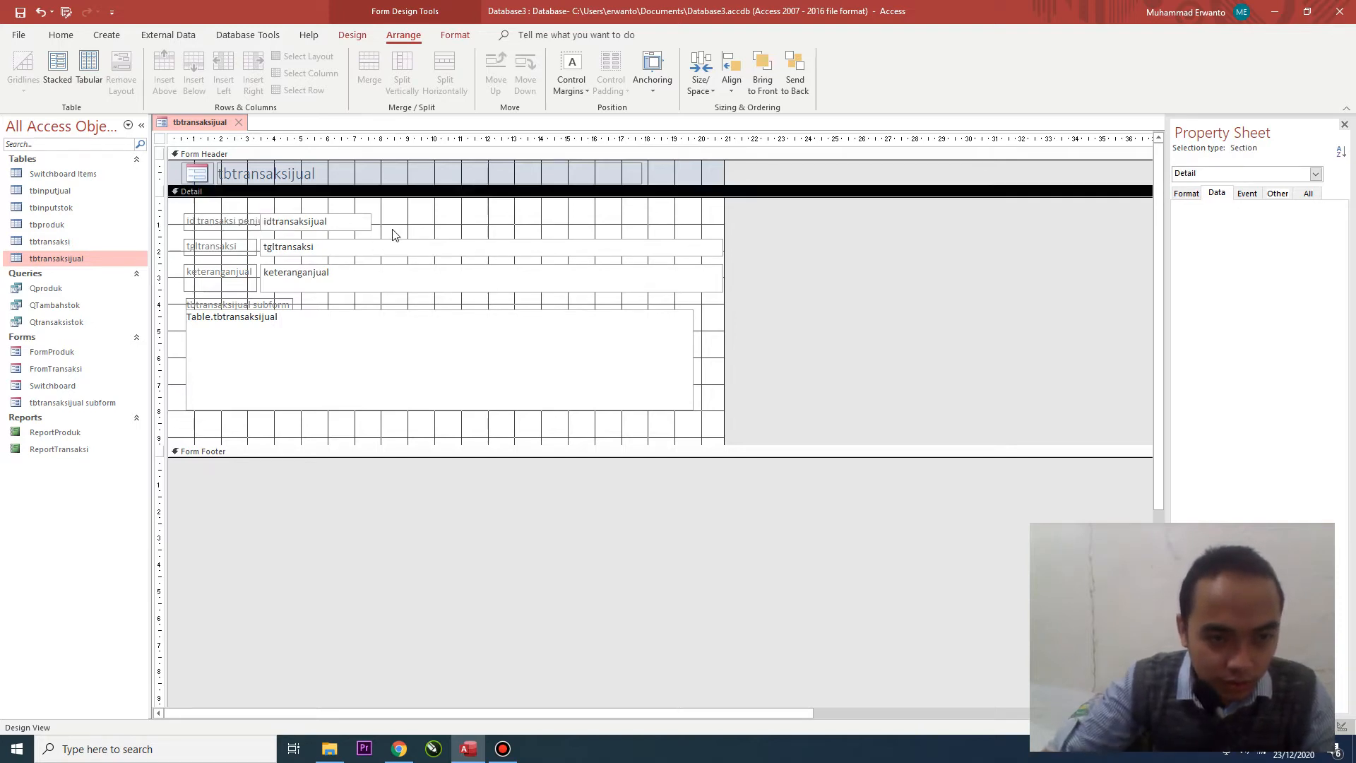
- Stack the id transaksi penjualan label directly above its idtransaksijual text box and narrow the box to about 3 cm
{"action": "left_click", "coordinate": [249, 222]}
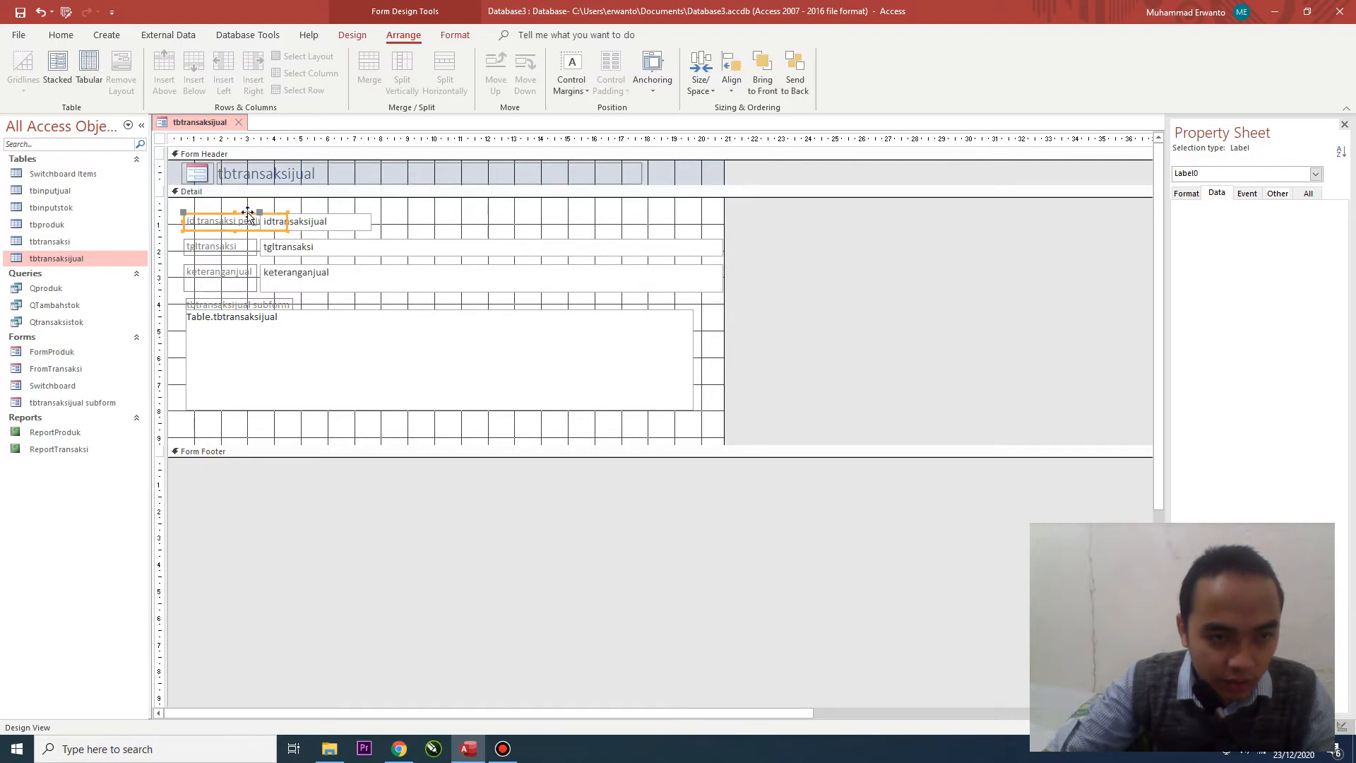
{"action": "left_click_drag", "start_coordinate": [247, 213], "coordinate": [183, 224]}
{"action": "left_click", "coordinate": [308, 213]}
{"action": "left_click_drag", "start_coordinate": [296, 233], "coordinate": [259, 233]}
- Delete the tgltransaksi label, then shorten its text box to about 6 cm and move it level with the id transaksi penjualan label
{"action": "left_click", "coordinate": [245, 252]}
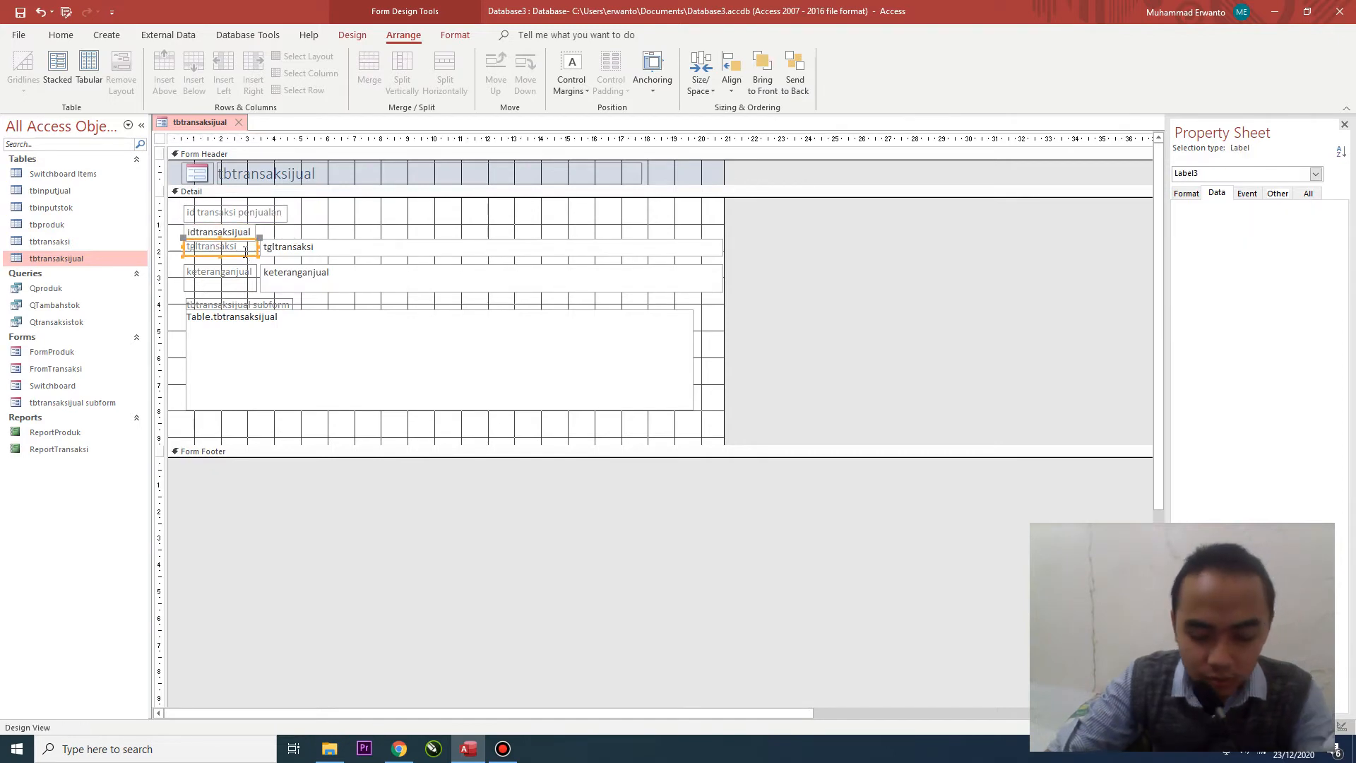
{"action": "left_click", "coordinate": [319, 245]}
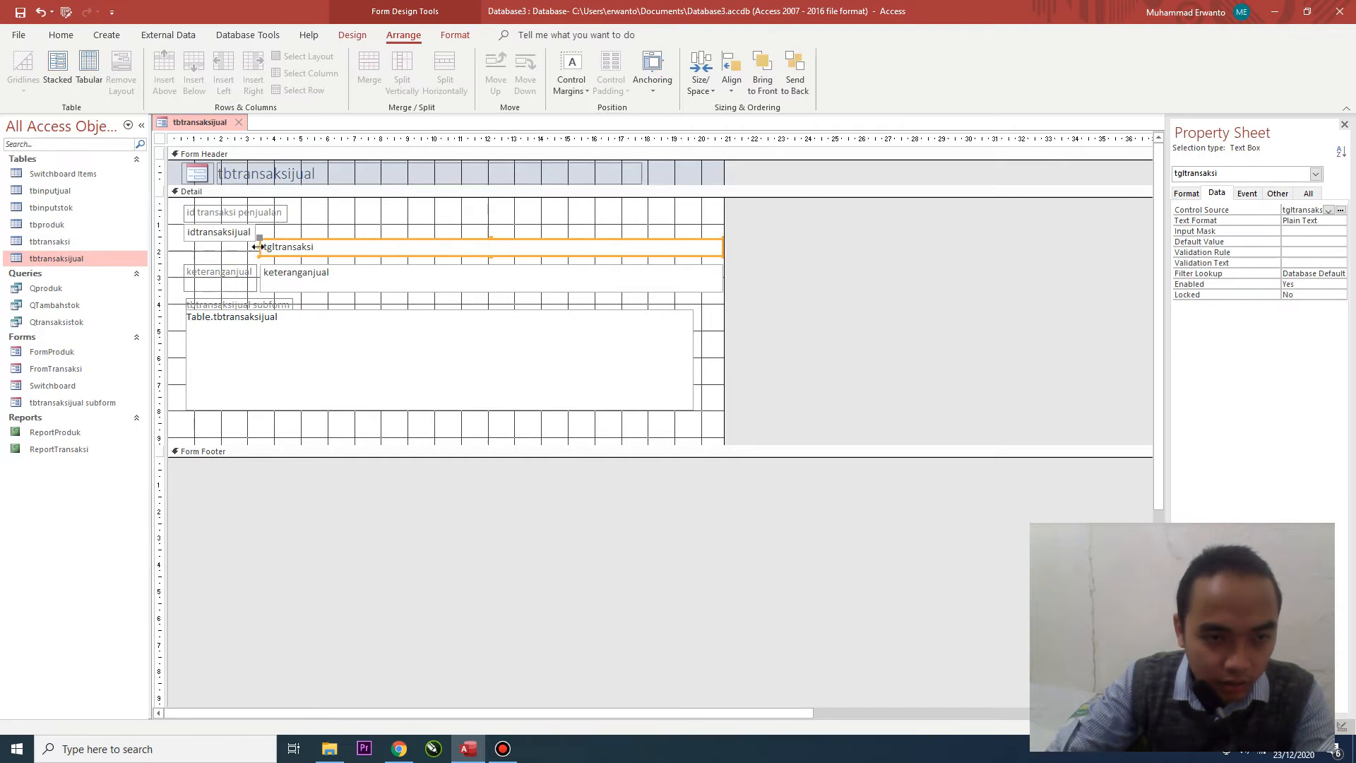
{"action": "left_click_drag", "start_coordinate": [257, 246], "coordinate": [565, 247]}
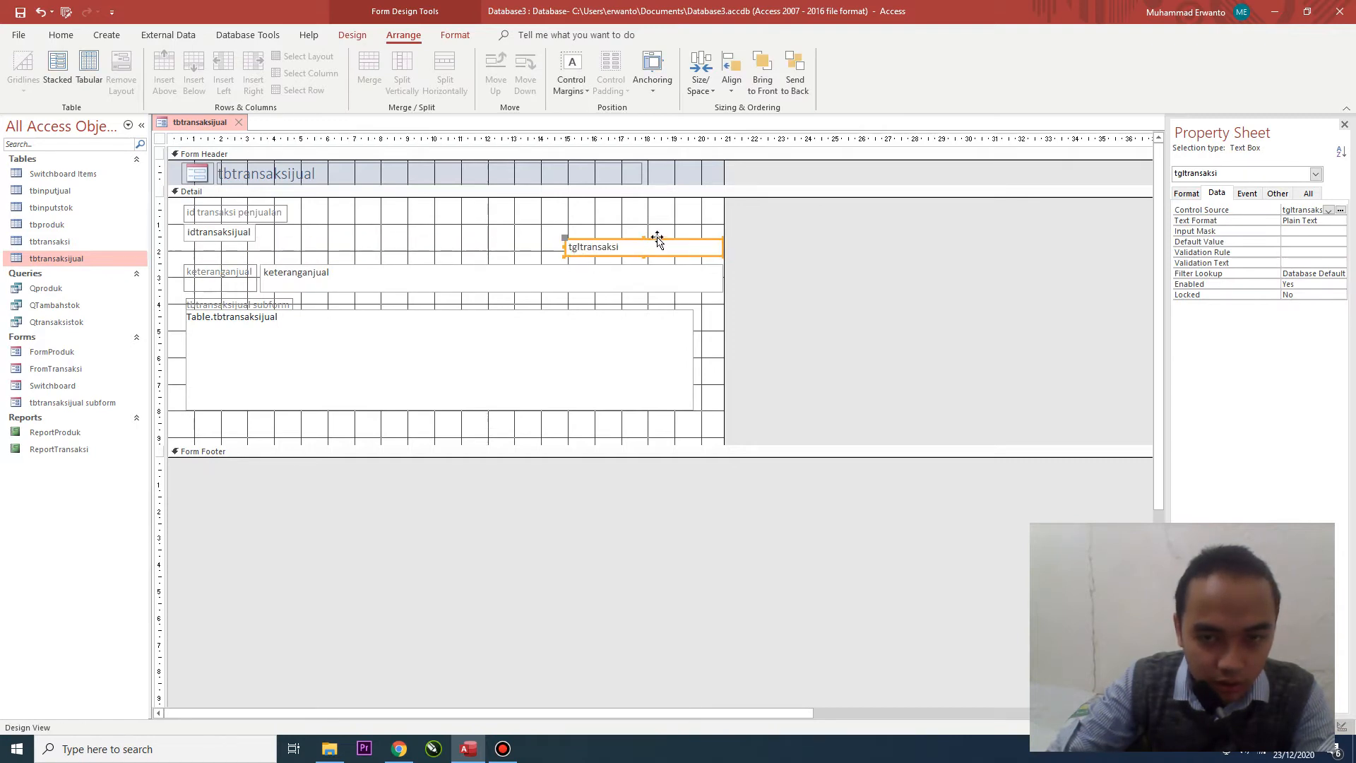
{"action": "left_click_drag", "start_coordinate": [656, 240], "coordinate": [575, 205]}
- Move the keteranganjual field and its label up to just below the idtransaksijual text box
{"action": "left_click", "coordinate": [592, 277]}
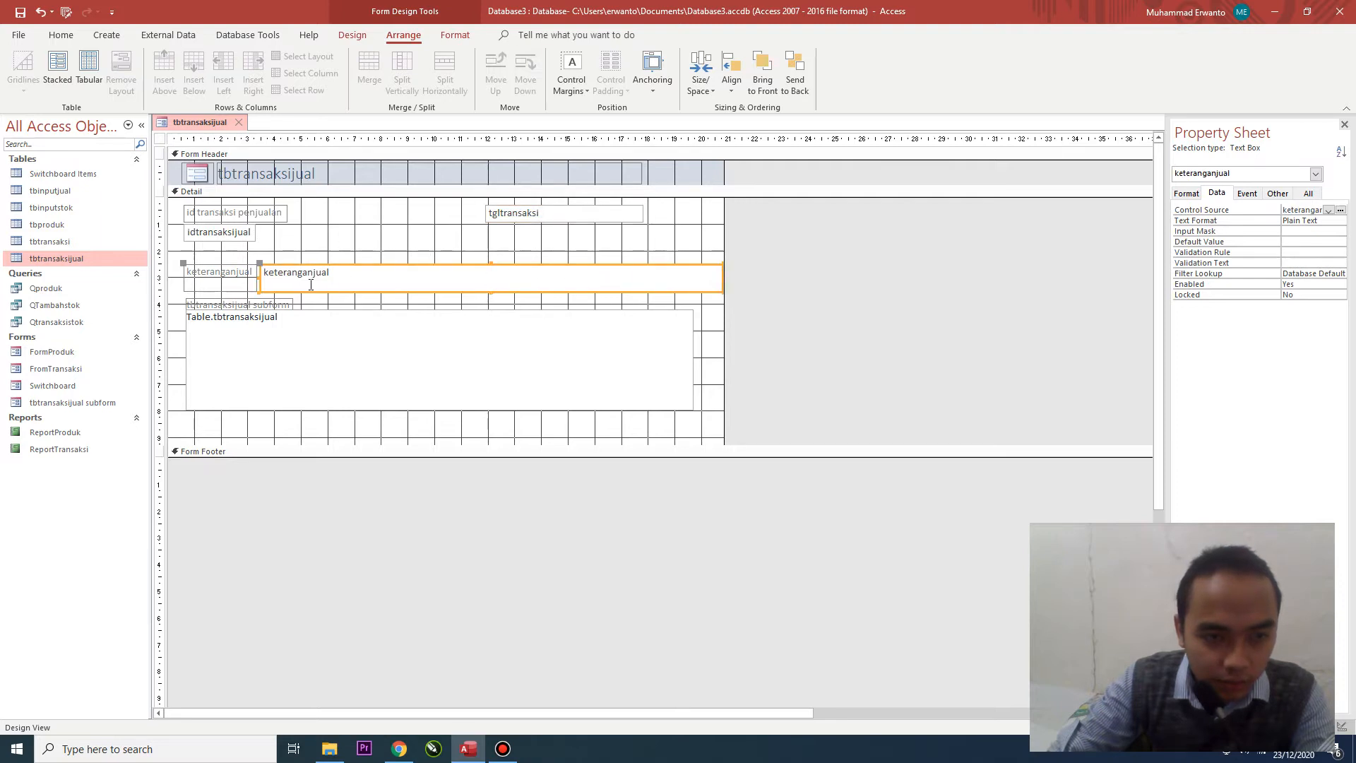
{"action": "left_click_drag", "start_coordinate": [398, 265], "coordinate": [396, 247]}
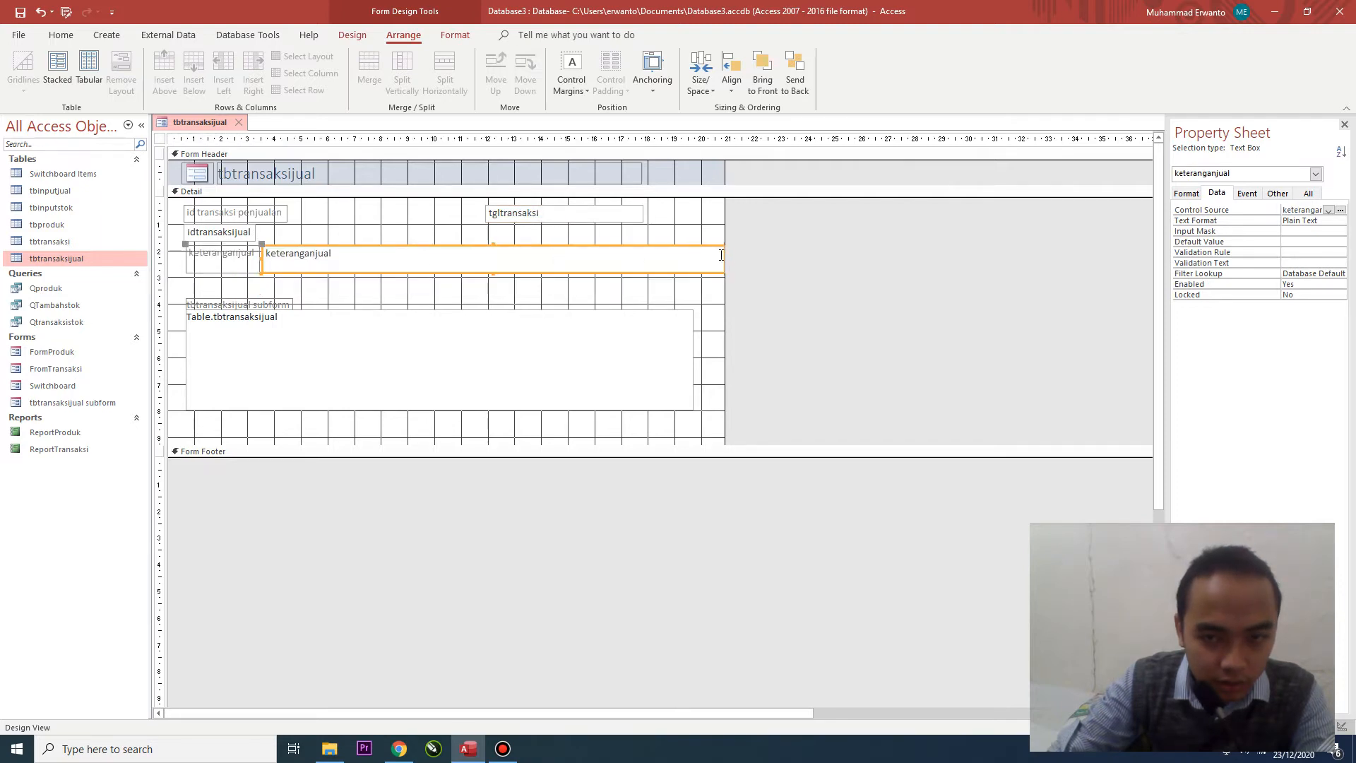
- Narrow the keteranganjual text box to about 14 cm, the subform to about 17 cm and the form to about 18 cm
{"action": "left_click_drag", "start_coordinate": [723, 256], "coordinate": [643, 251]}
{"action": "left_click", "coordinate": [690, 361]}
{"action": "left_click_drag", "start_coordinate": [693, 358], "coordinate": [646, 361]}
{"action": "left_click", "coordinate": [671, 347]}
{"action": "left_click", "coordinate": [637, 357]}
{"action": "left_click", "coordinate": [709, 315]}
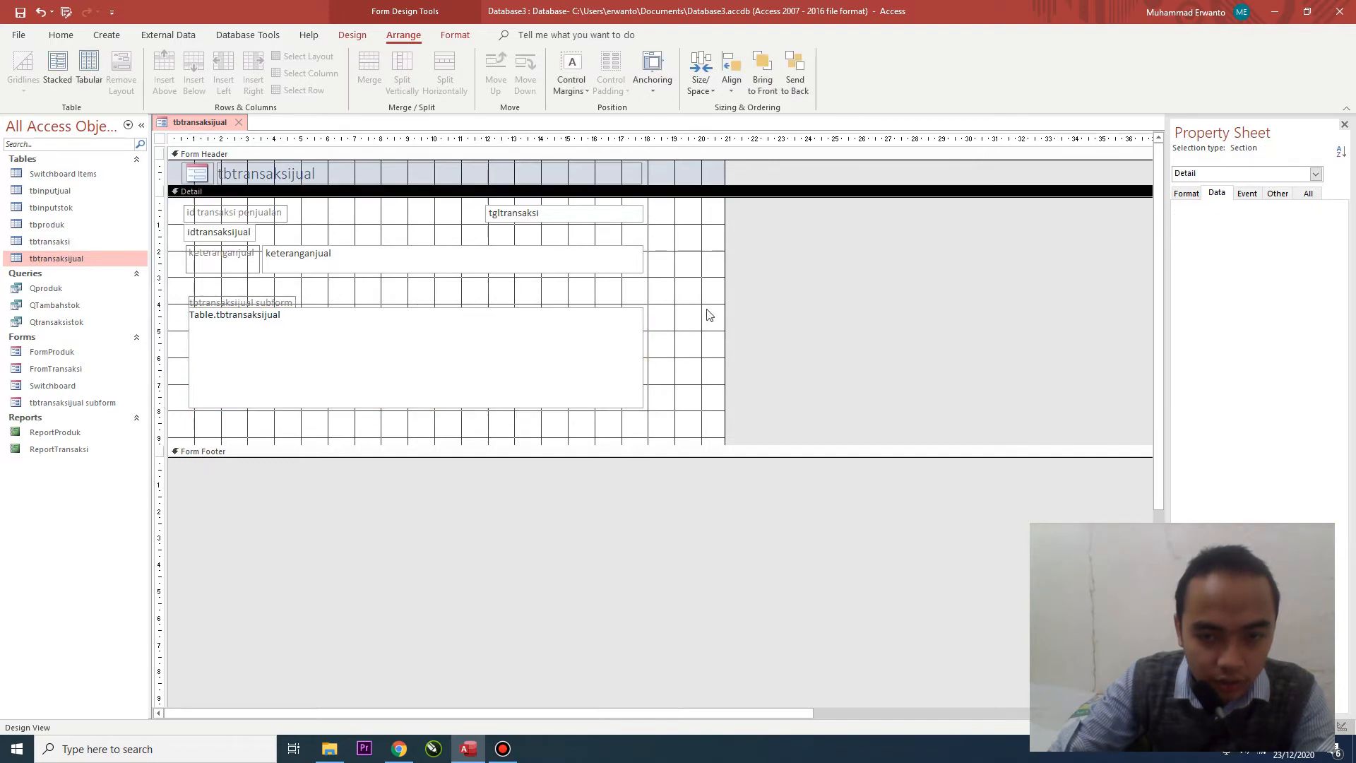
{"action": "left_click_drag", "start_coordinate": [724, 296], "coordinate": [658, 297]}
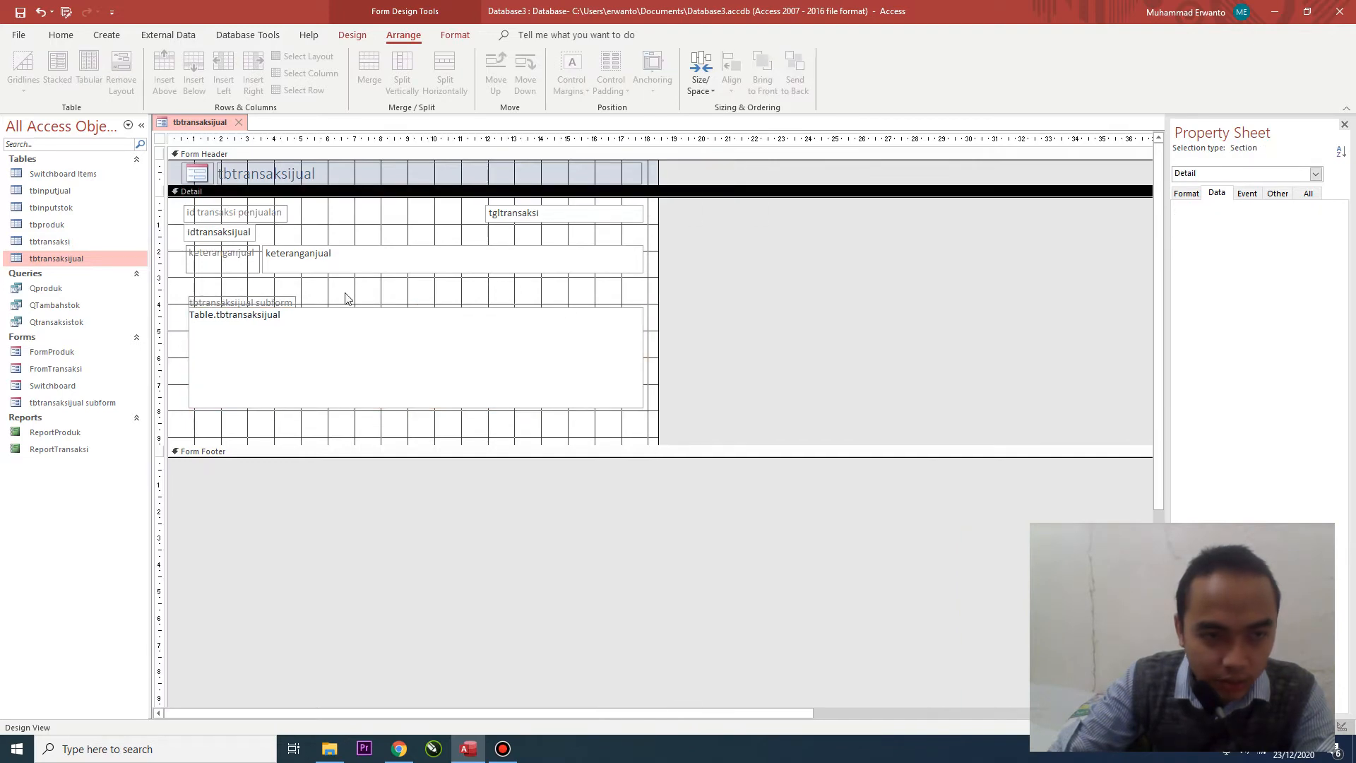
- Delete the subform's label and extend the Detail section to about 10 cm high
{"action": "left_click", "coordinate": [255, 302]}
{"action": "key", "text": "Delete"}
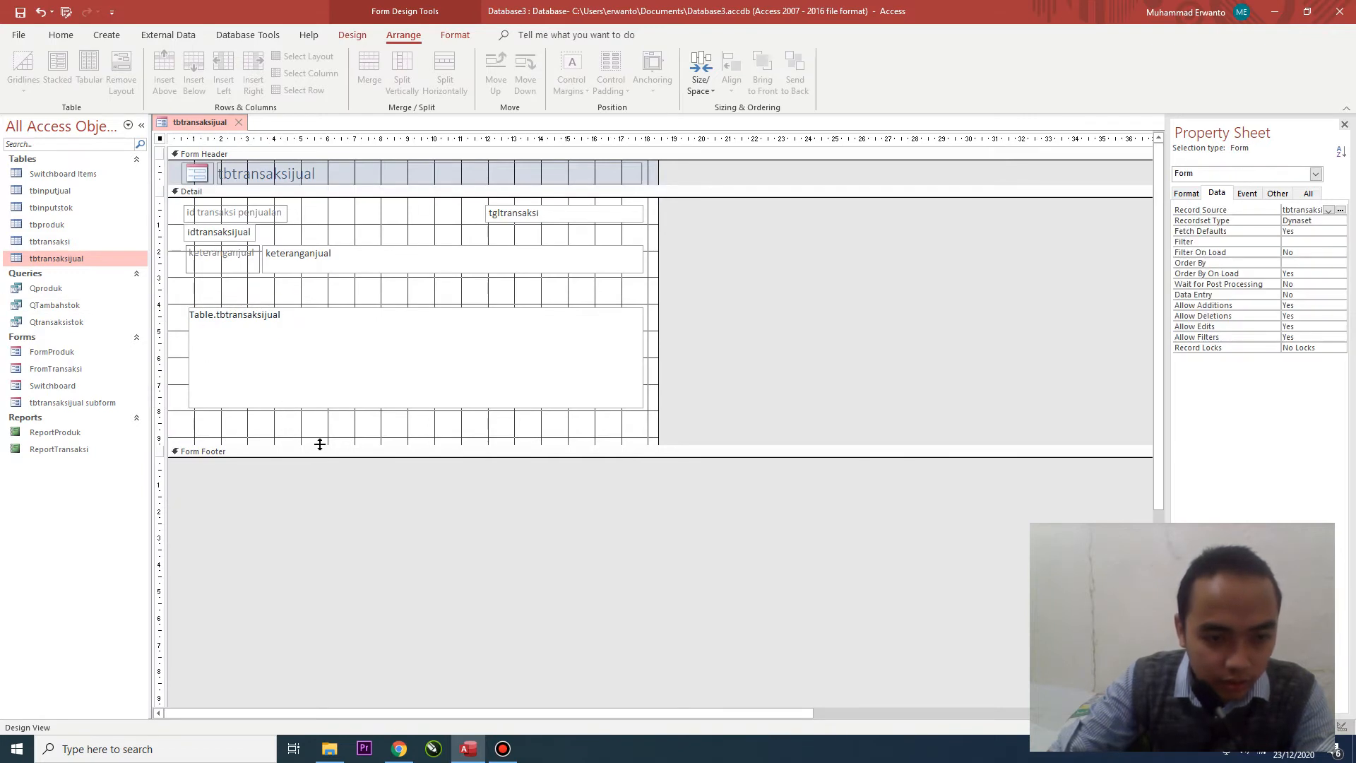
{"action": "left_click_drag", "start_coordinate": [320, 444], "coordinate": [316, 466]}
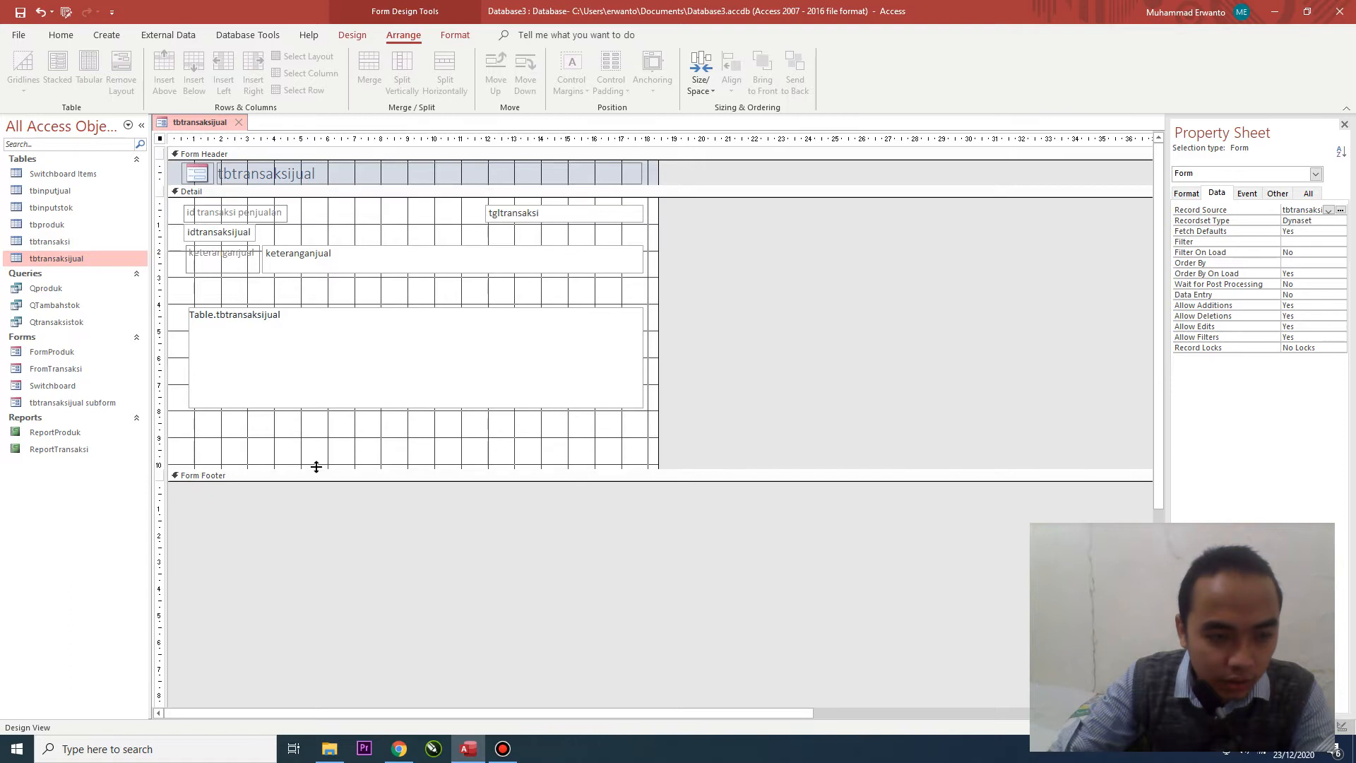
- Open the FromTransaksi form in Design View
{"action": "left_click", "coordinate": [66, 358]}
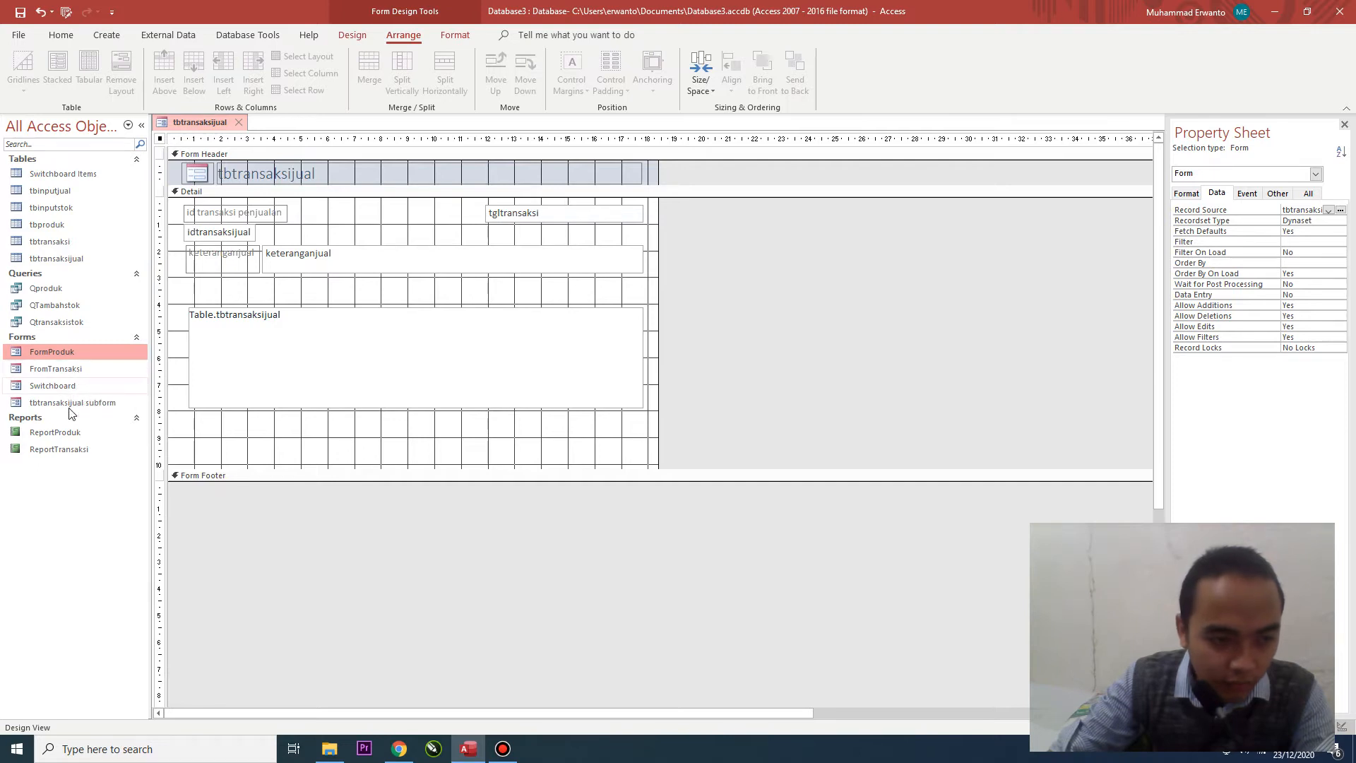
{"action": "double_click", "coordinate": [66, 370]}
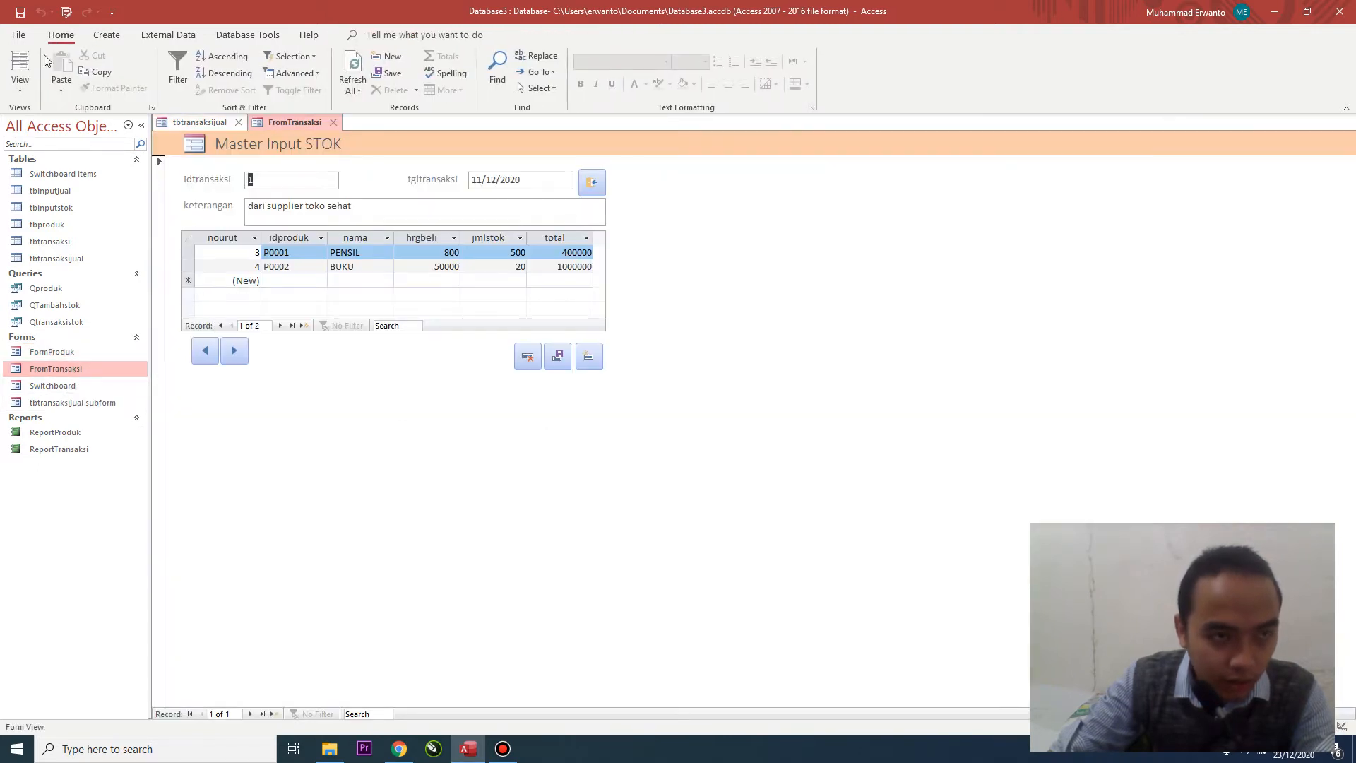
{"action": "left_click", "coordinate": [20, 81]}
{"action": "left_click", "coordinate": [42, 184]}
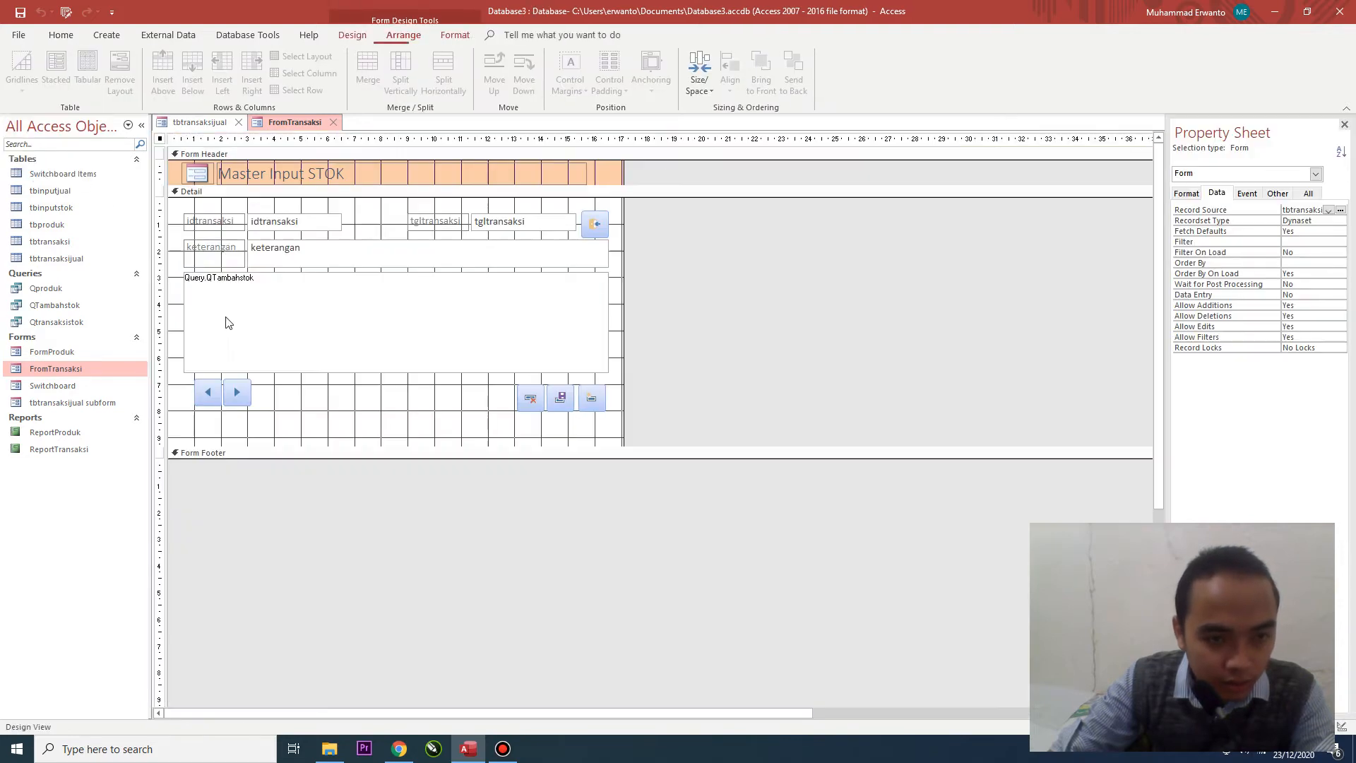
- Copy the five command buttons below FromTransaksi's subform into the tbtransaksijual form and place them just below its subform
{"action": "left_click_drag", "start_coordinate": [182, 395], "coordinate": [611, 412]}
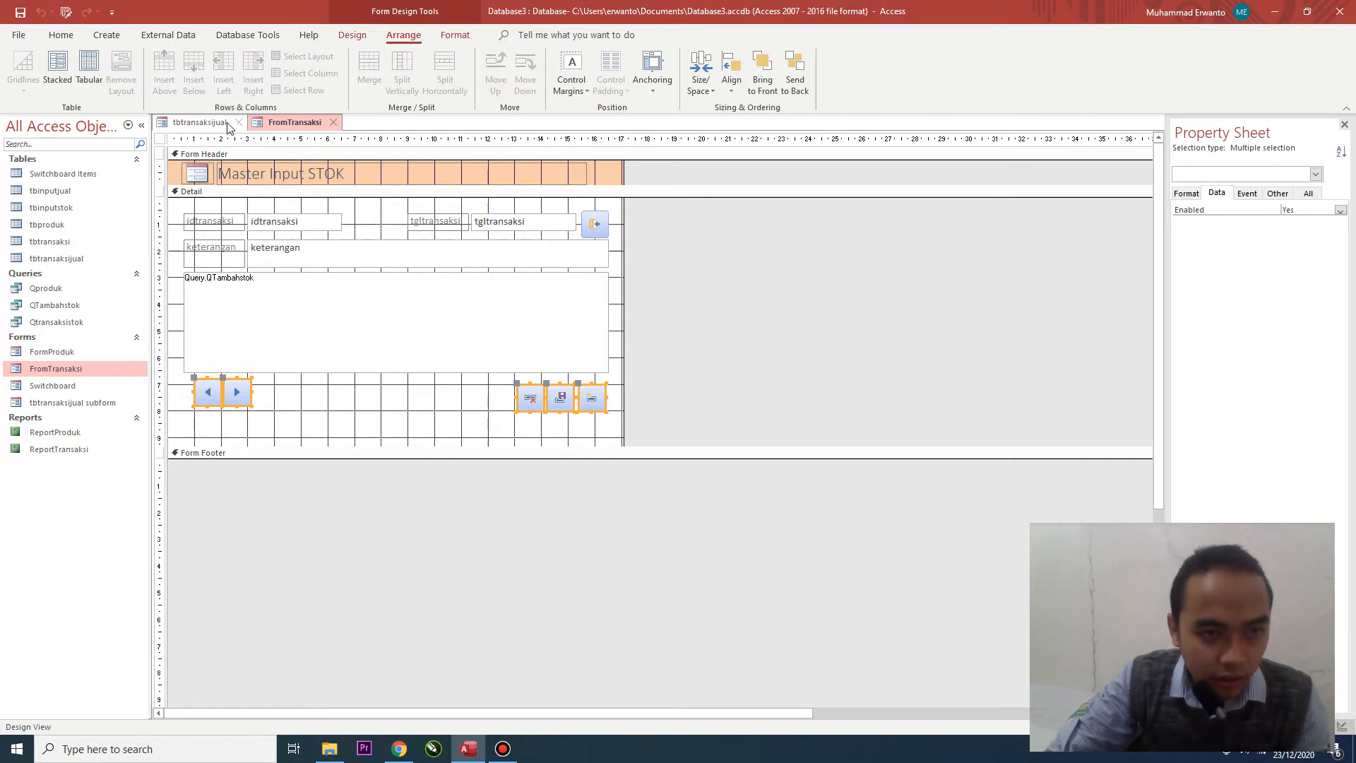
{"action": "left_click", "coordinate": [205, 122]}
{"action": "key", "text": "ctrl+v"}
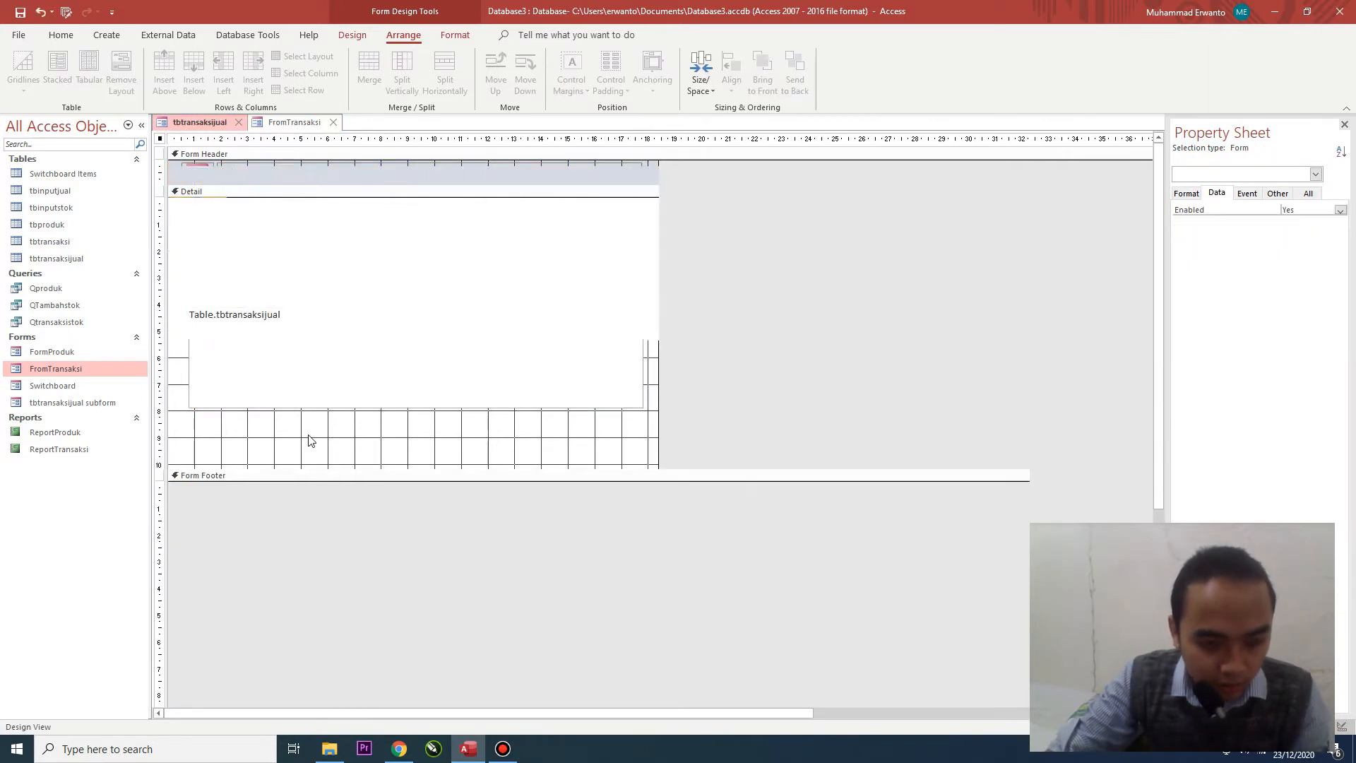
{"action": "left_click_drag", "start_coordinate": [499, 207], "coordinate": [559, 428]}
{"action": "left_click", "coordinate": [399, 445]}
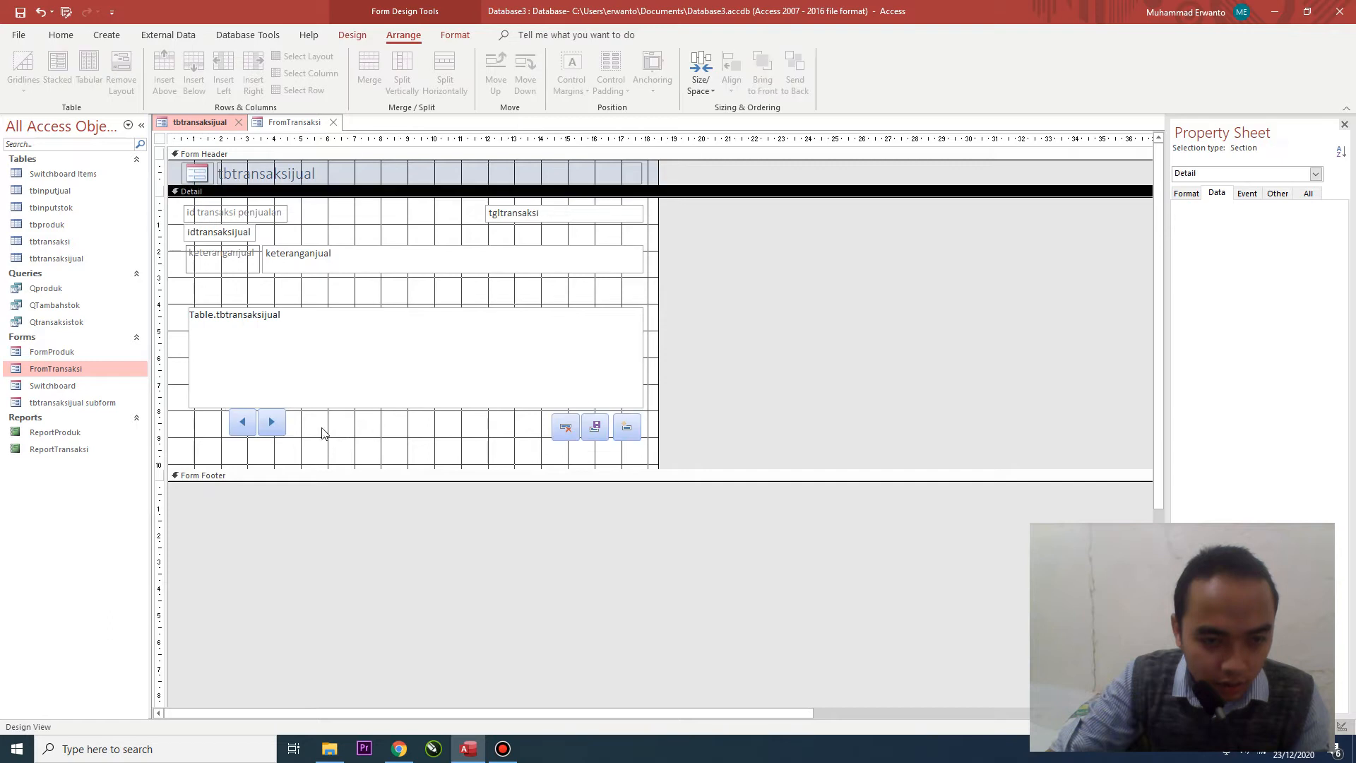
- Move the previous and next record buttons left until they line up with the subform's left edge, level with the other buttons
{"action": "left_click_drag", "start_coordinate": [321, 429], "coordinate": [247, 409]}
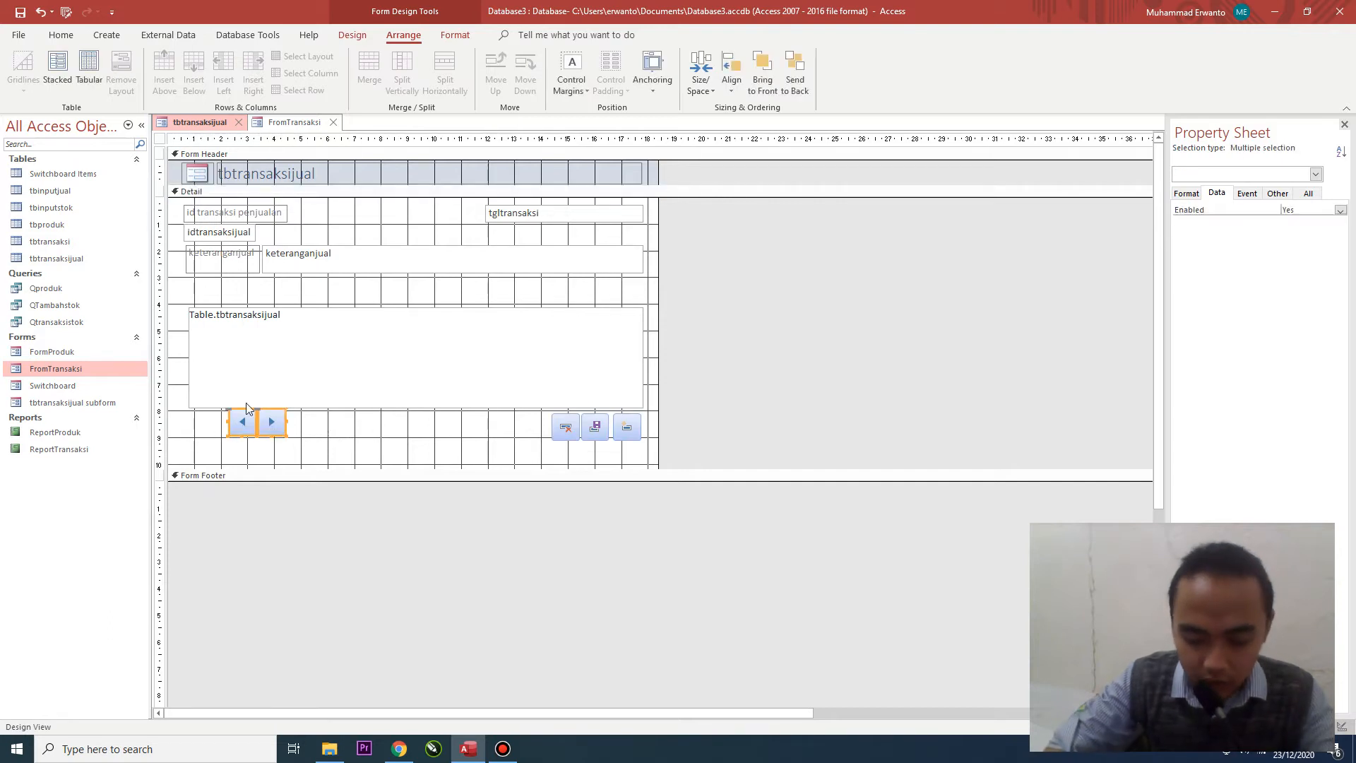
{"action": "key", "text": "Left"}
{"action": "key", "text": "Left"}
{"action": "key", "text": "Left"}
{"action": "key", "text": "Left"}
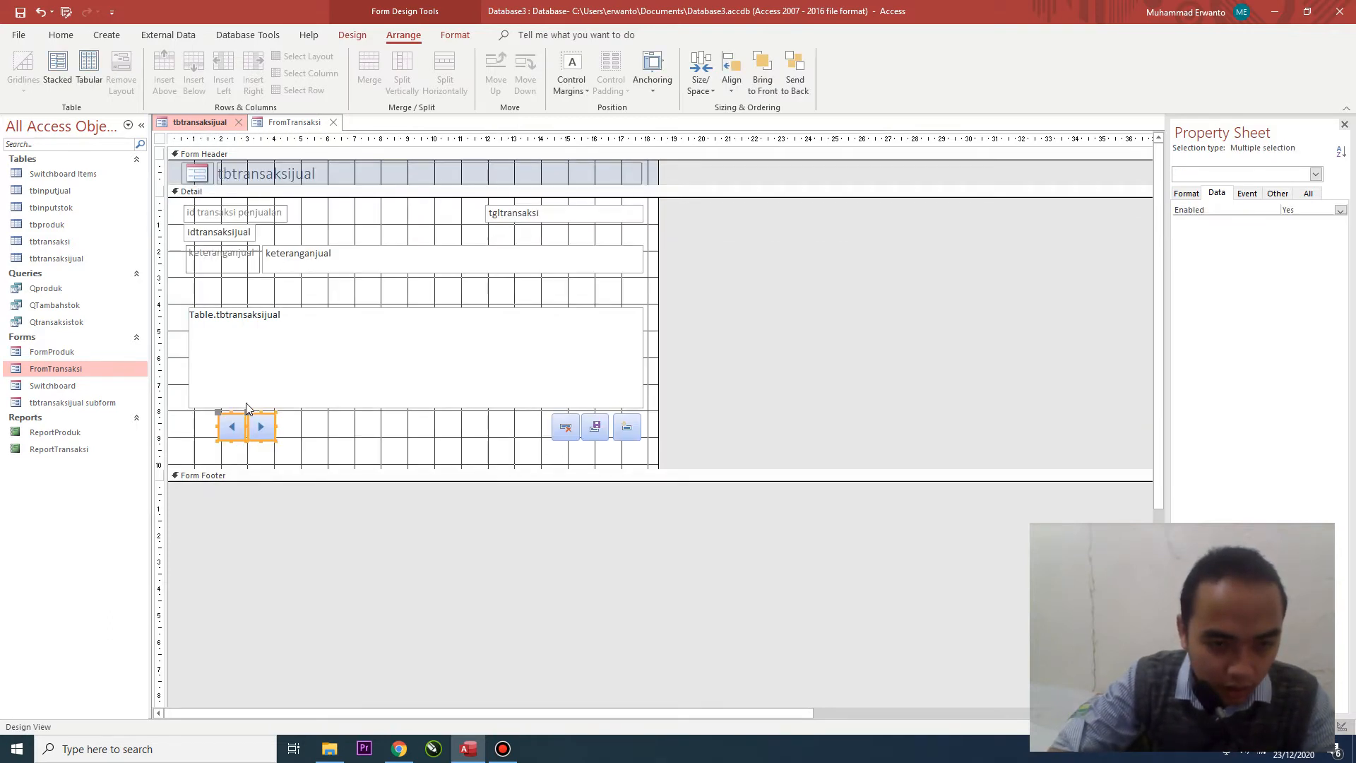
{"action": "key", "text": "Left"}
{"action": "key", "text": "Left"}
{"action": "key", "text": "Left"}
{"action": "key", "text": "Left"}
{"action": "key", "text": "Left"}
{"action": "key", "text": "Left"}
{"action": "key", "text": "Down"}
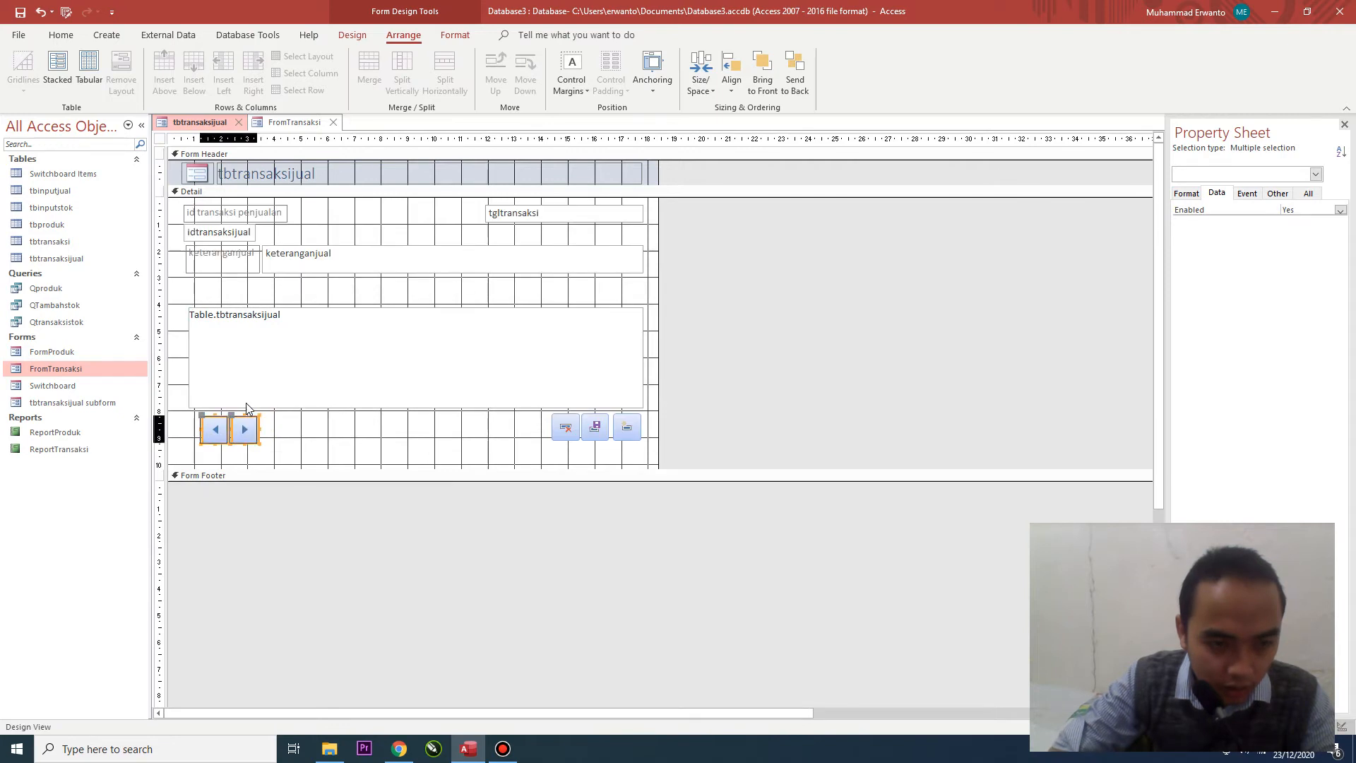
{"action": "key", "text": "Left"}
{"action": "key", "text": "Left"}
{"action": "key", "text": "Left"}
{"action": "key", "text": "Left"}
{"action": "key", "text": "Left"}
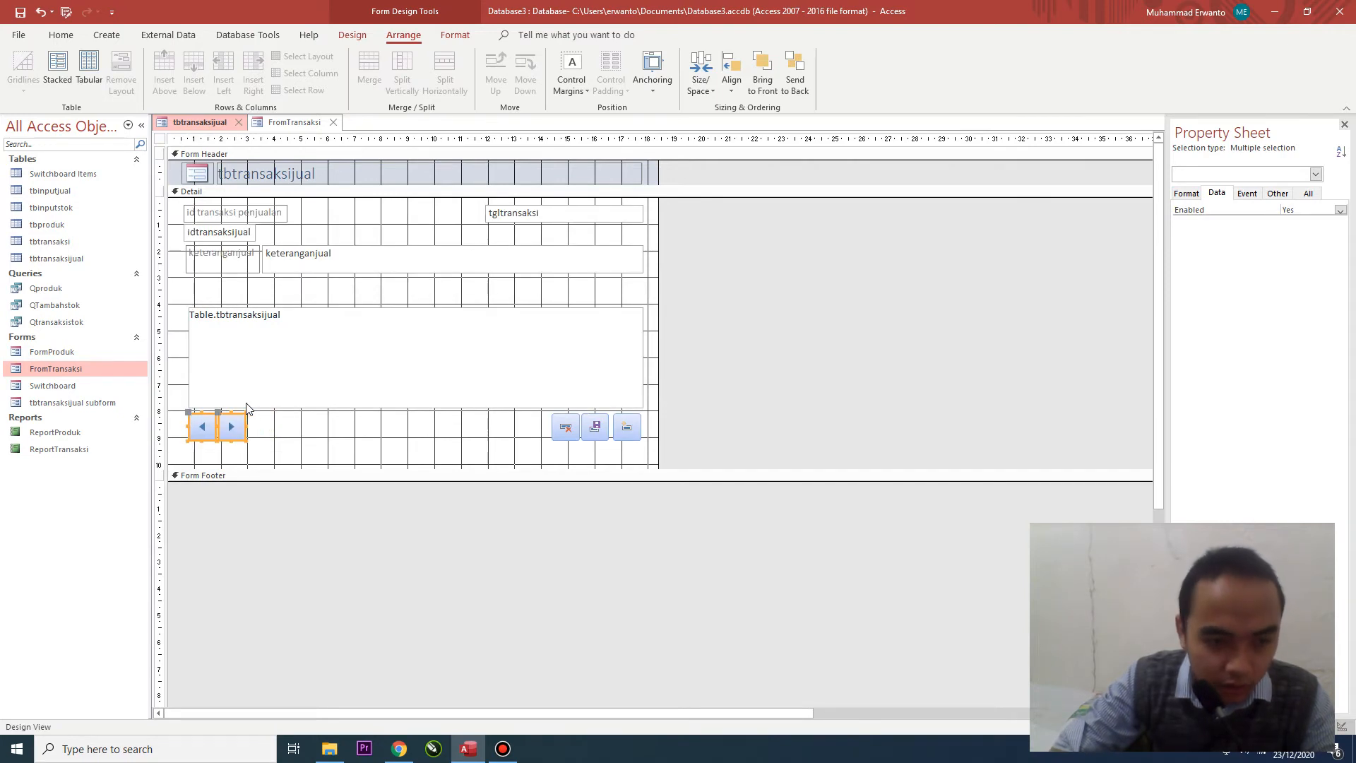
{"action": "left_click", "coordinate": [187, 300]}
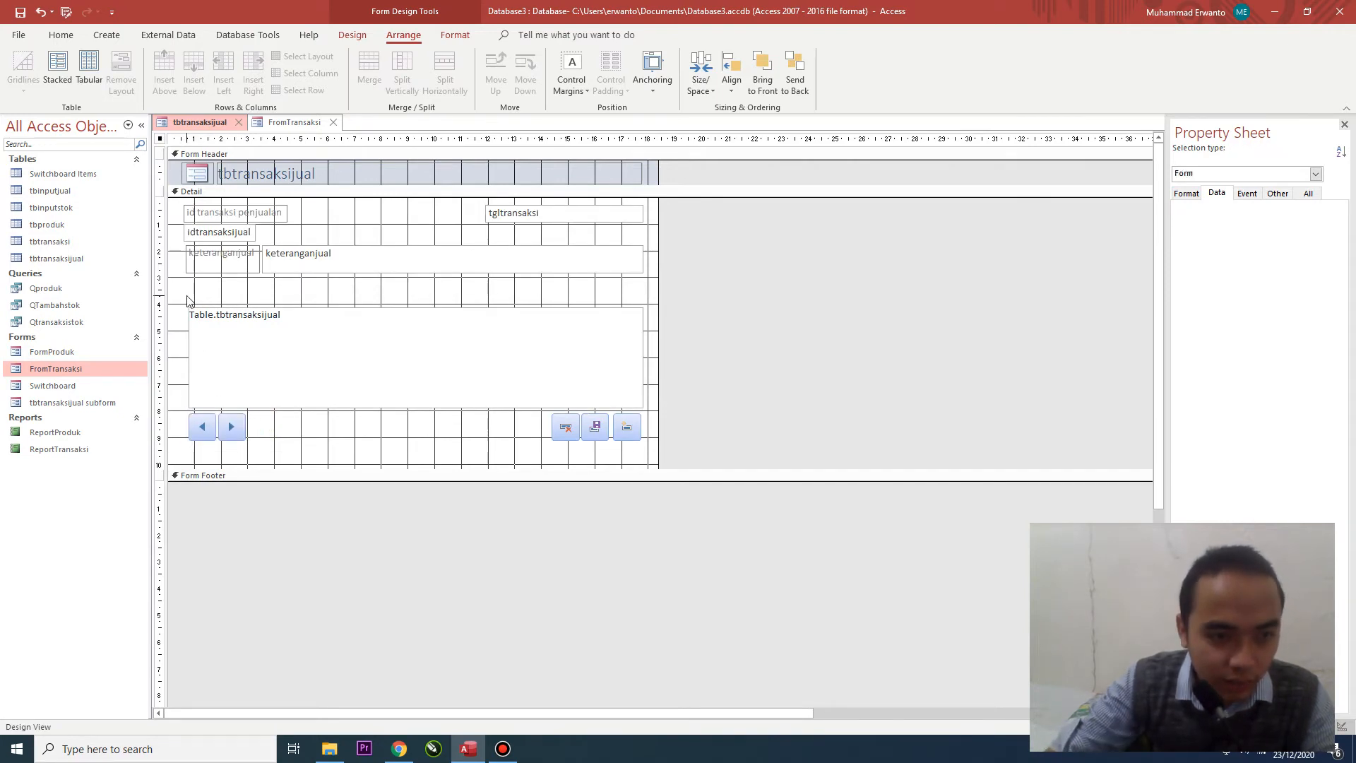
- Change the keteranganjual field's label text to "Supplier"
{"action": "left_click", "coordinate": [219, 254]}
{"action": "double_click", "coordinate": [224, 255]}
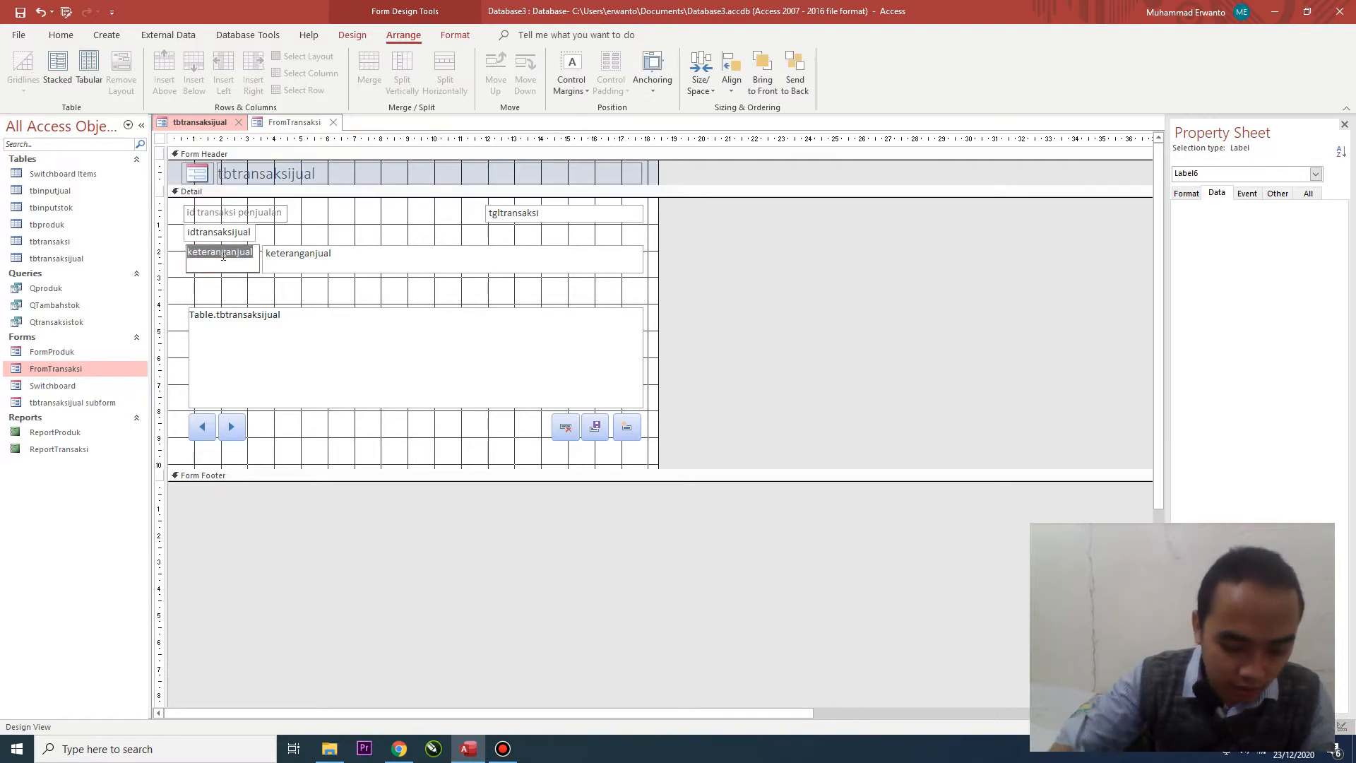
{"action": "type", "text": "Sup"}
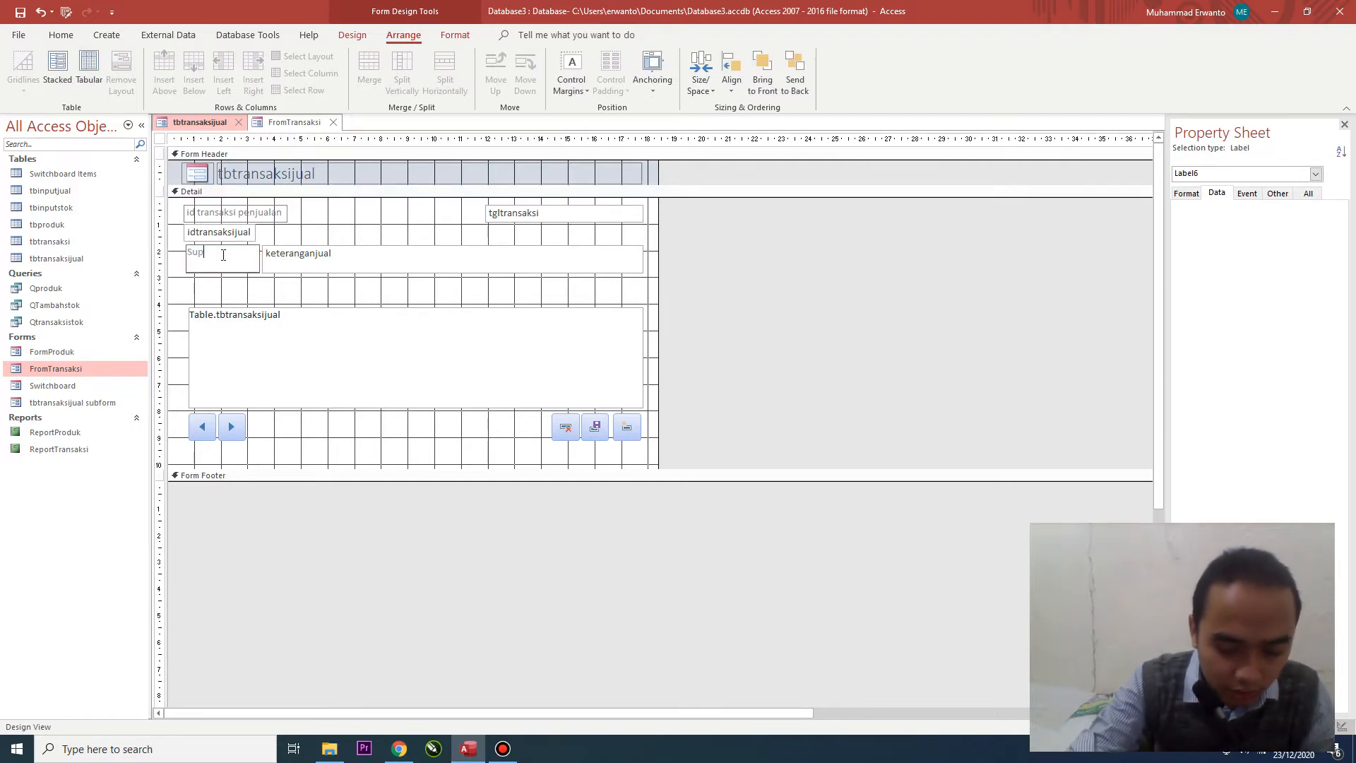
{"action": "type", "text": "lier"}
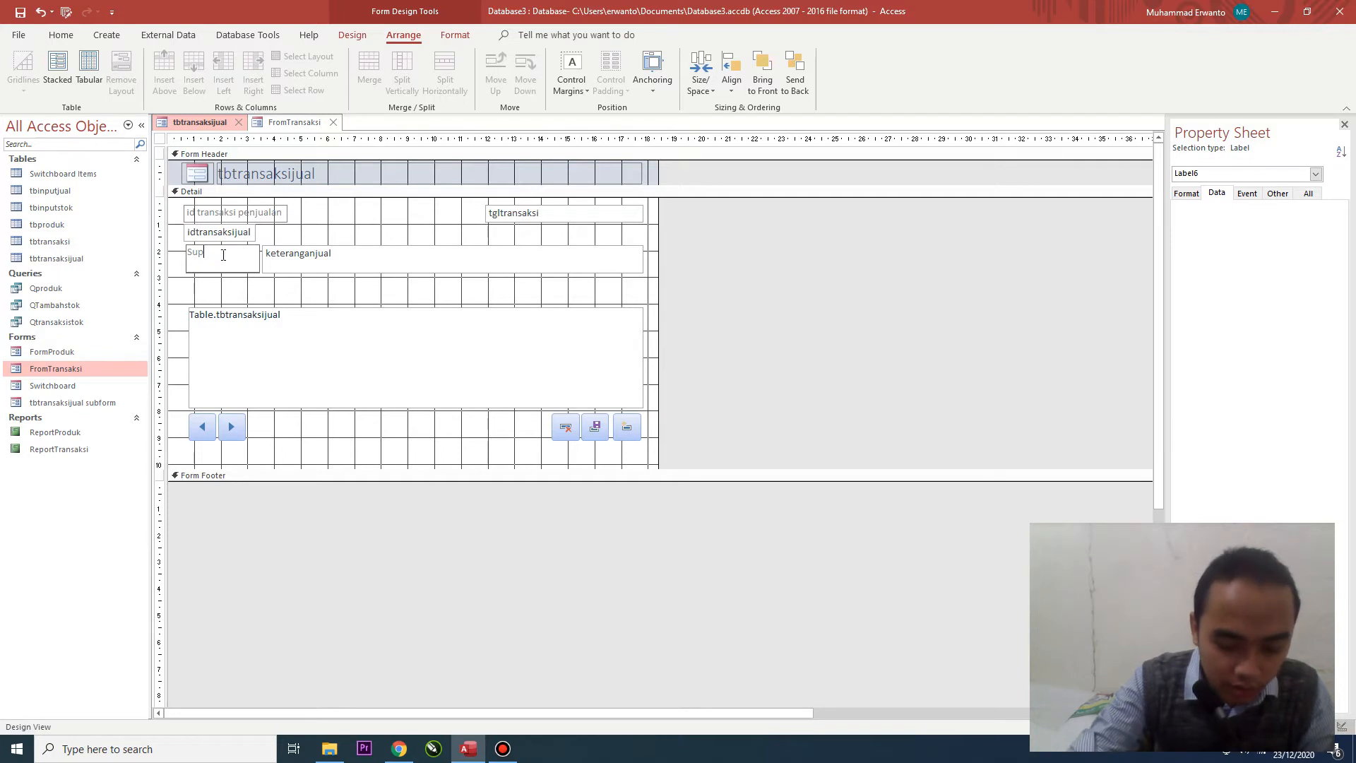
{"action": "type", "text": "ier"}
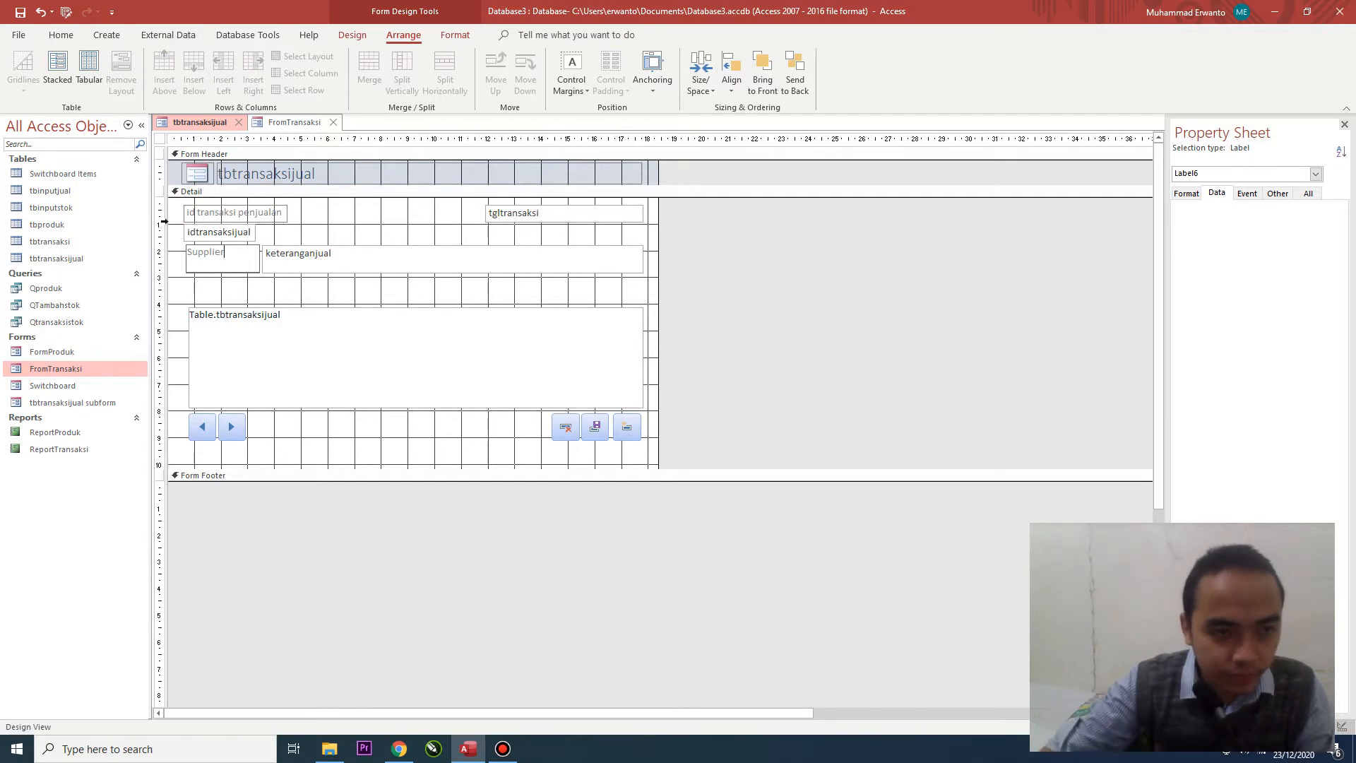
- Preview the tbtransaksijual form in Form View
{"action": "left_click", "coordinate": [61, 34]}
{"action": "left_click", "coordinate": [21, 69]}
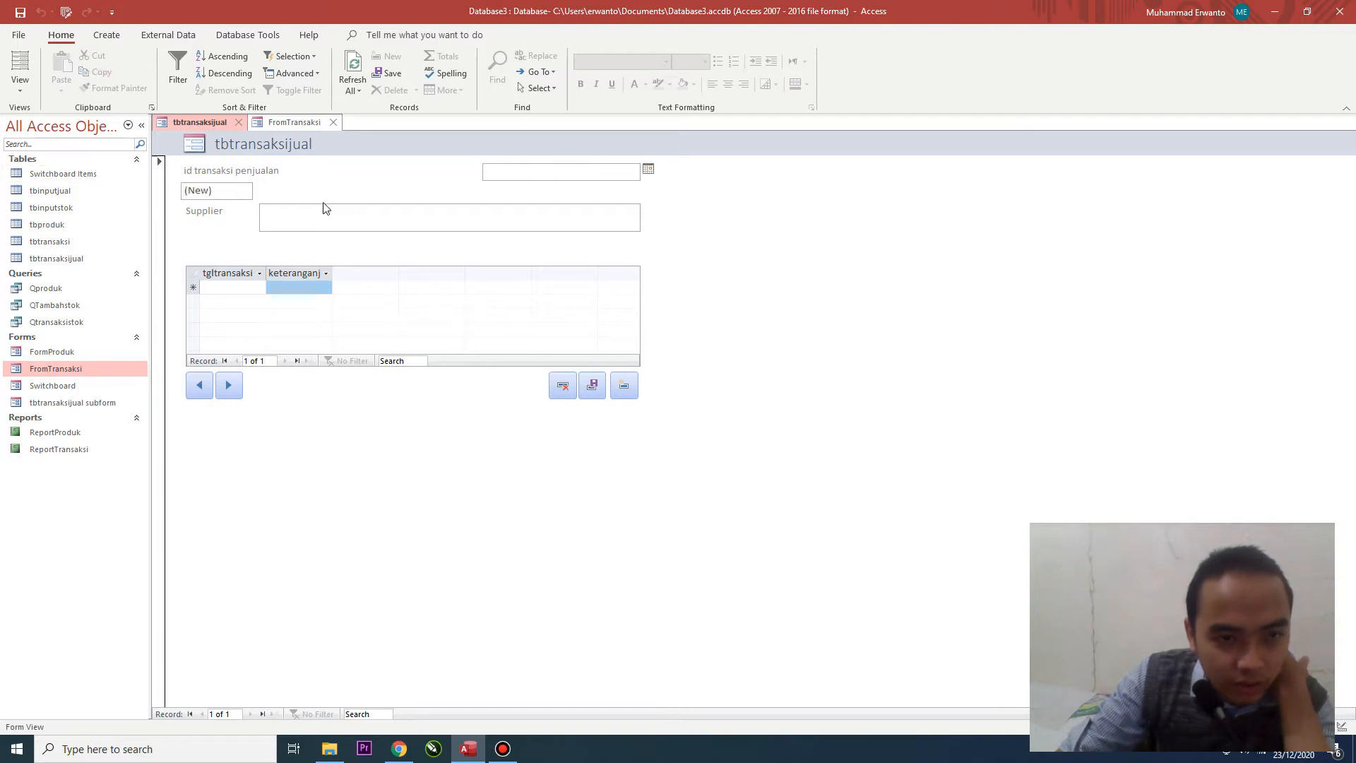
{"action": "left_click", "coordinate": [99, 42]}
{"action": "left_click", "coordinate": [64, 38]}
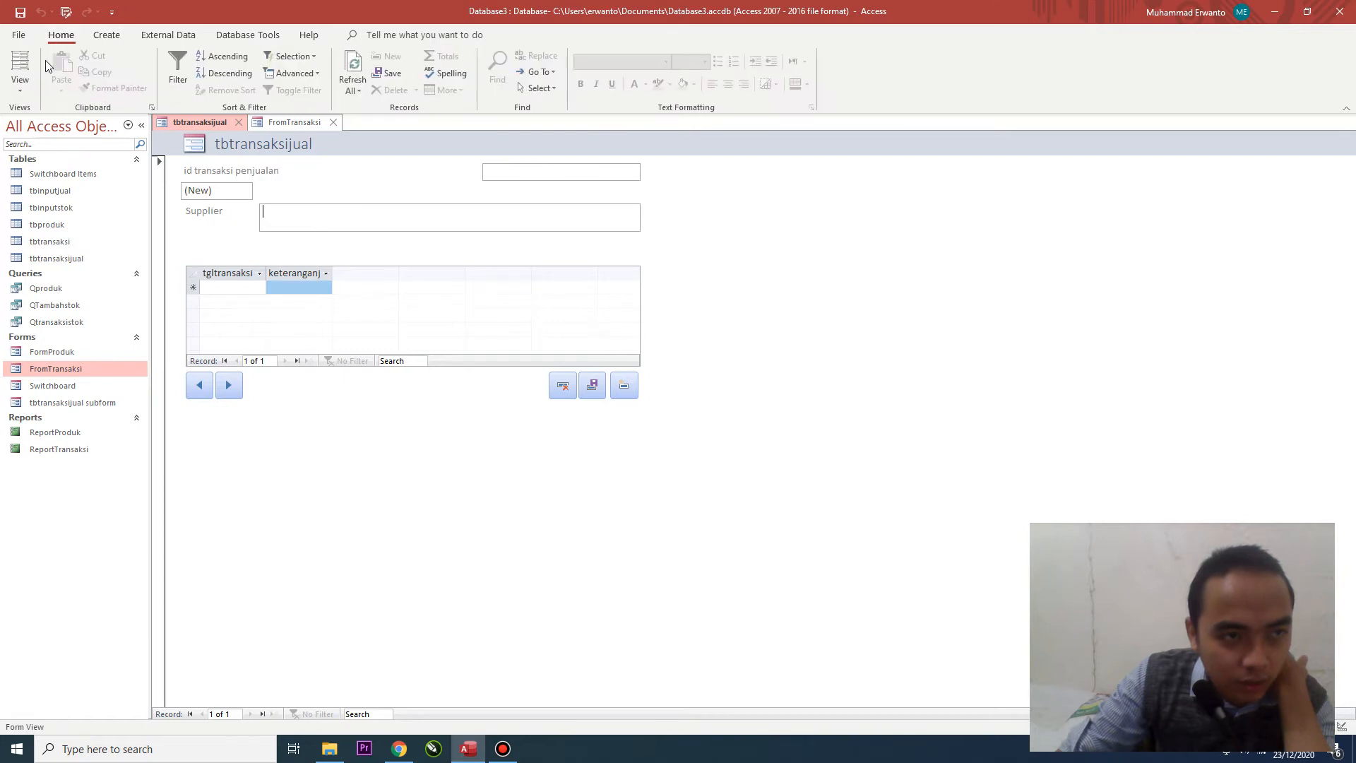
- Return the form to Design View and change the keteranganjual field's label text to "Keterangan"
{"action": "left_click", "coordinate": [27, 95]}
{"action": "left_click", "coordinate": [61, 184]}
{"action": "left_click", "coordinate": [227, 253]}
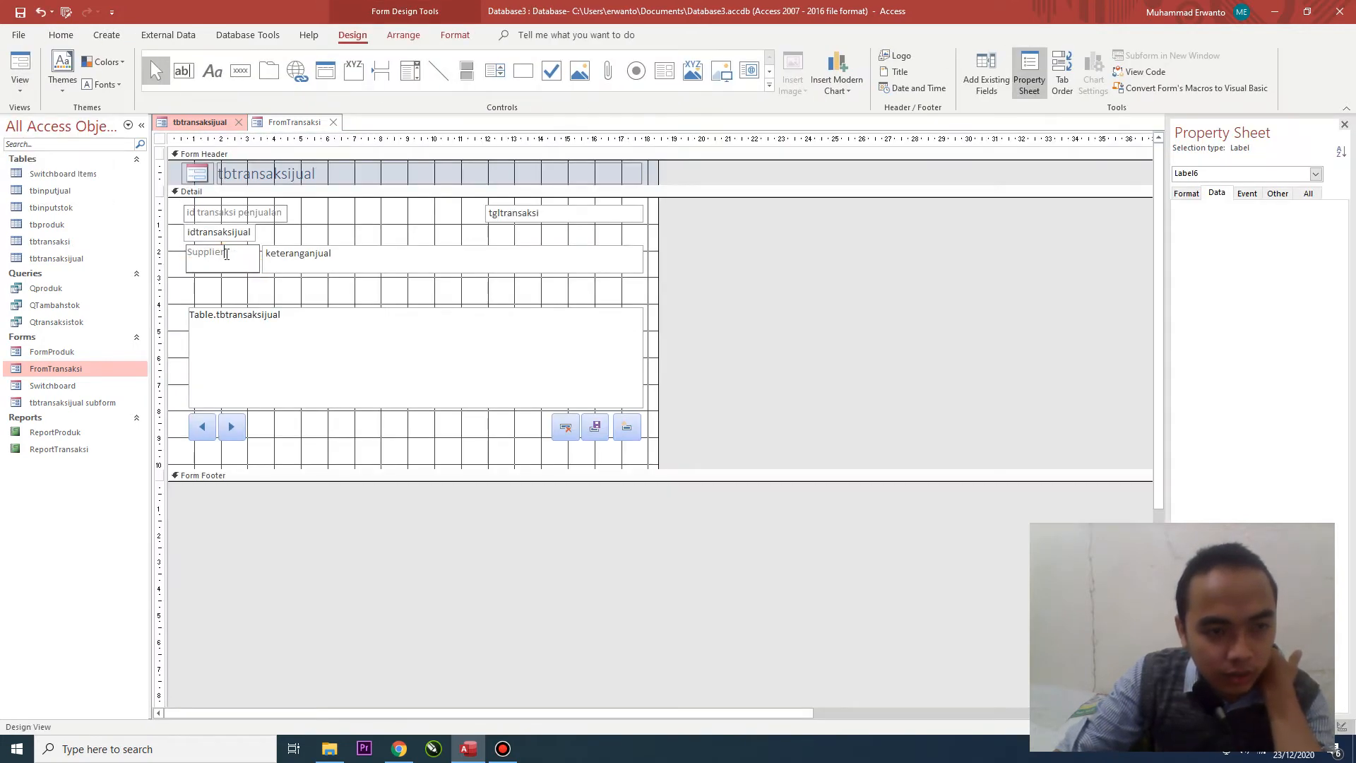
{"action": "double_click", "coordinate": [226, 253]}
{"action": "type", "text": "Kete"}
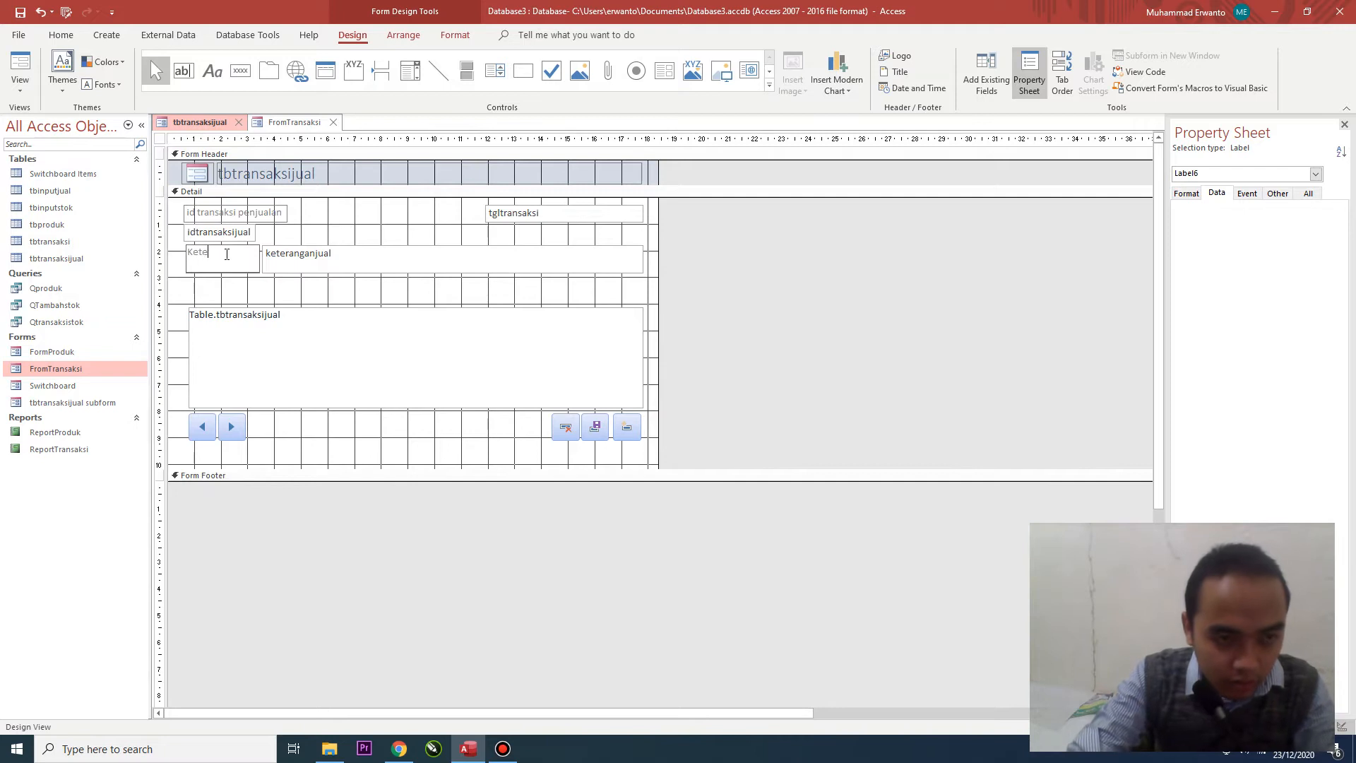
{"action": "type", "text": "rangan"}
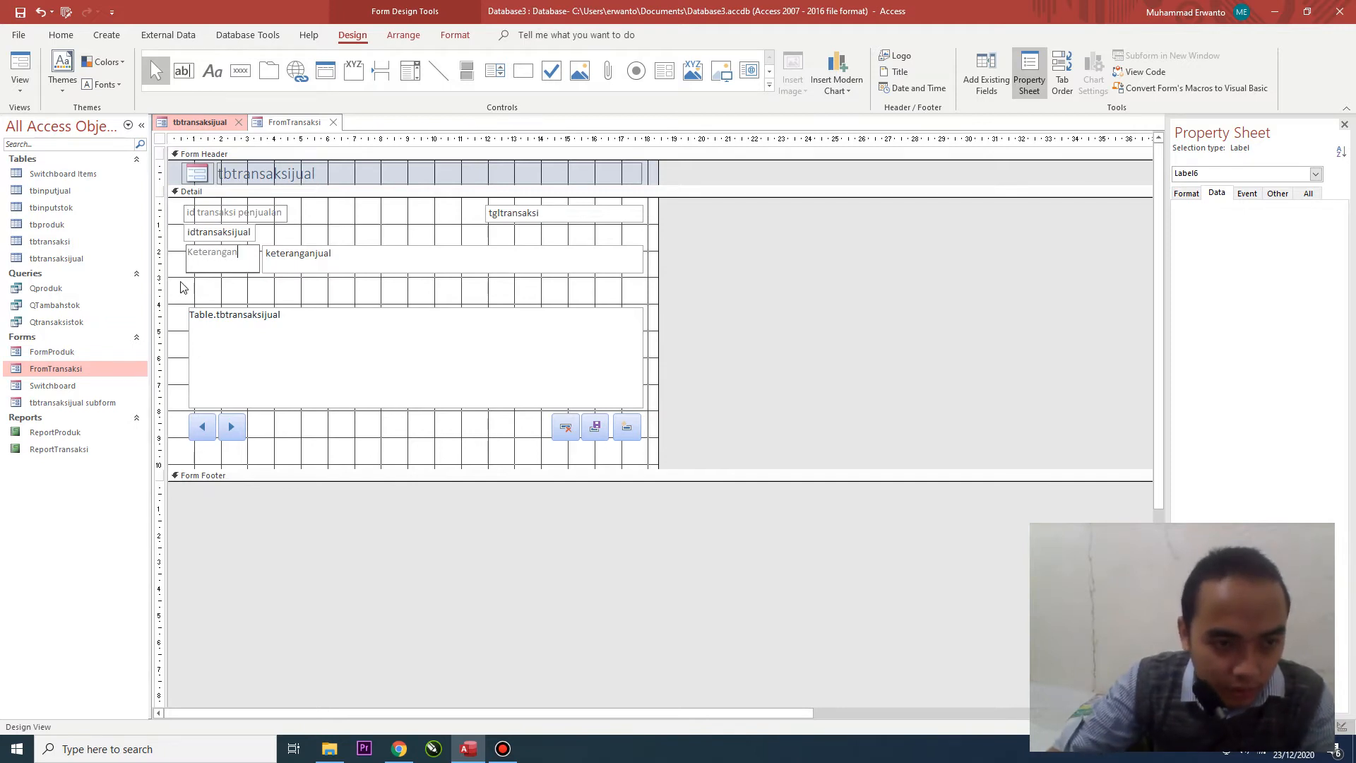
{"action": "key", "text": "Return"}
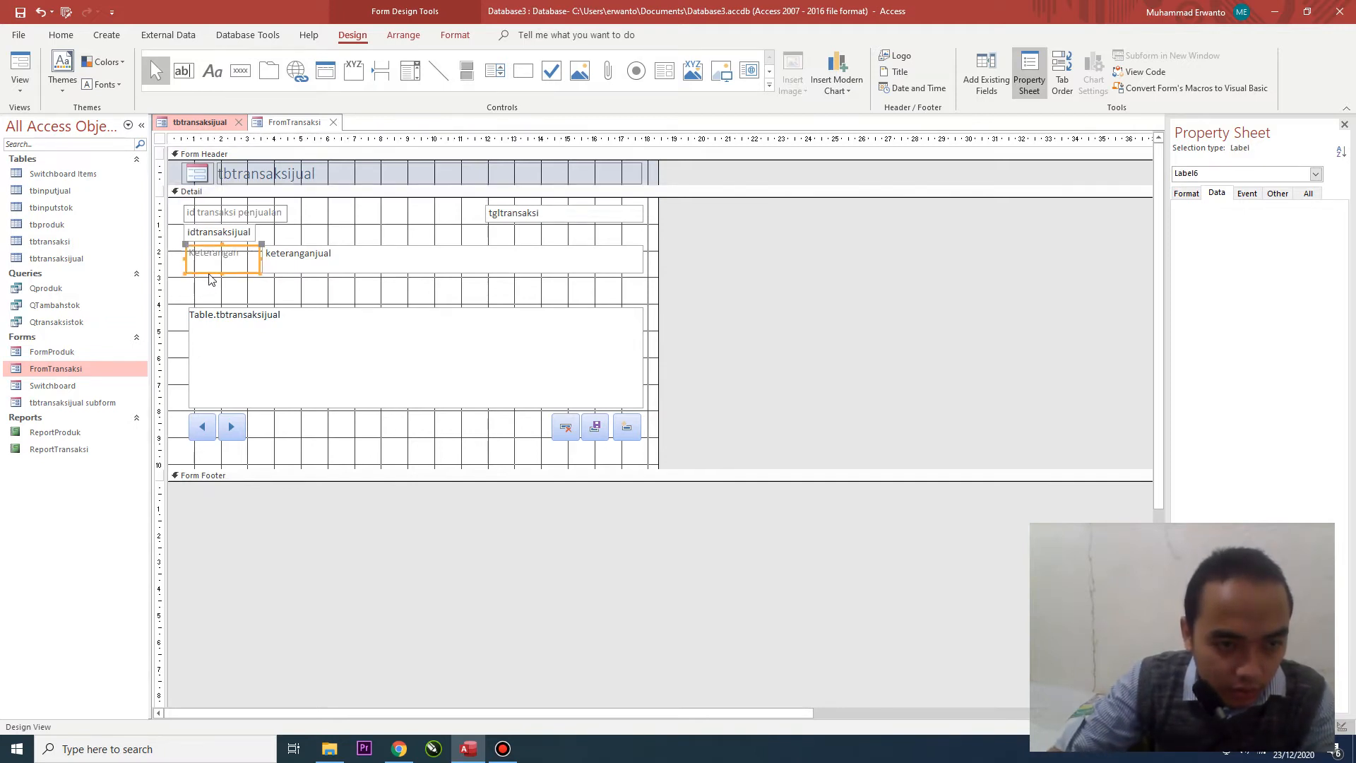
- Reduce the Keterangan label and the keteranganjual text box to about 0.7 cm high
{"action": "left_click_drag", "start_coordinate": [221, 273], "coordinate": [221, 263]}
{"action": "left_click", "coordinate": [396, 267]}
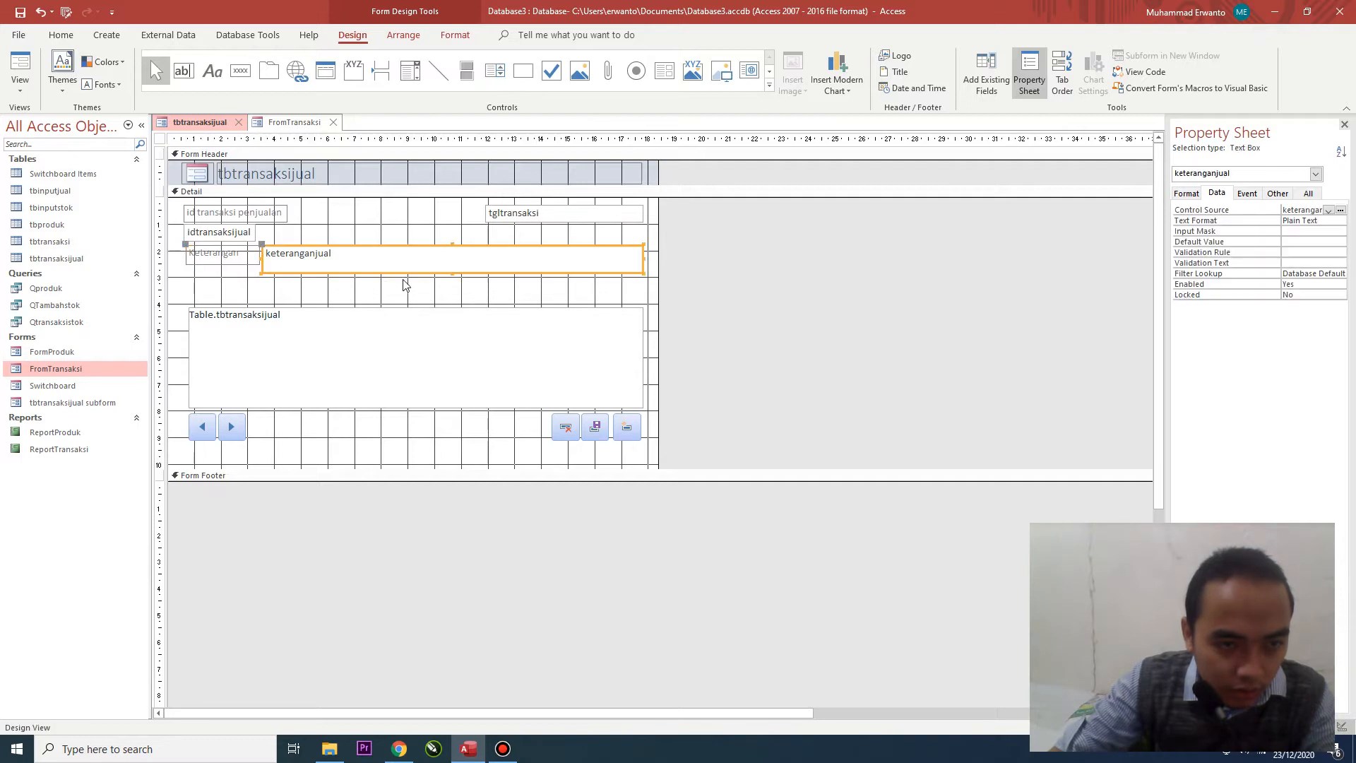
{"action": "left_click_drag", "start_coordinate": [453, 272], "coordinate": [453, 264]}
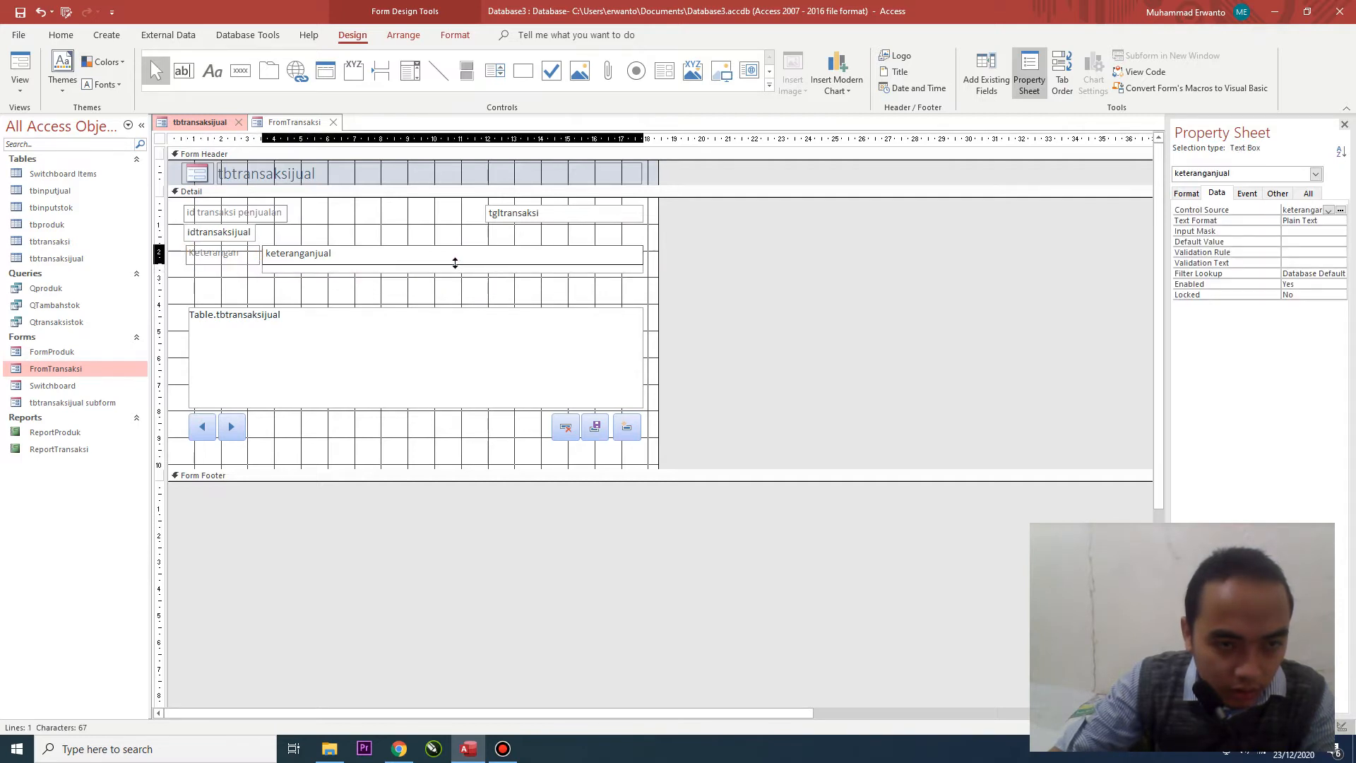
{"action": "left_click", "coordinate": [433, 296]}
- Move the subform up to just below the keteranganjual text box
{"action": "left_click", "coordinate": [330, 311]}
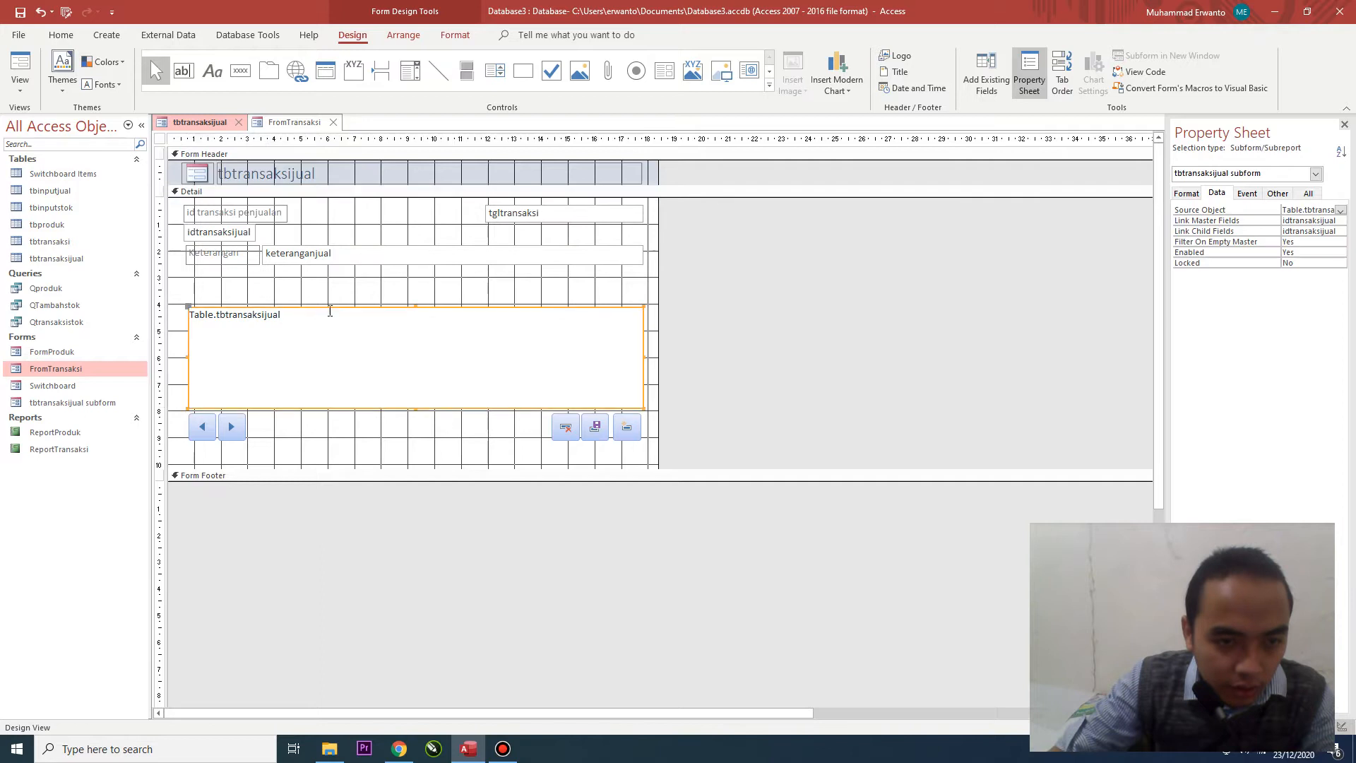
{"action": "left_click", "coordinate": [332, 308]}
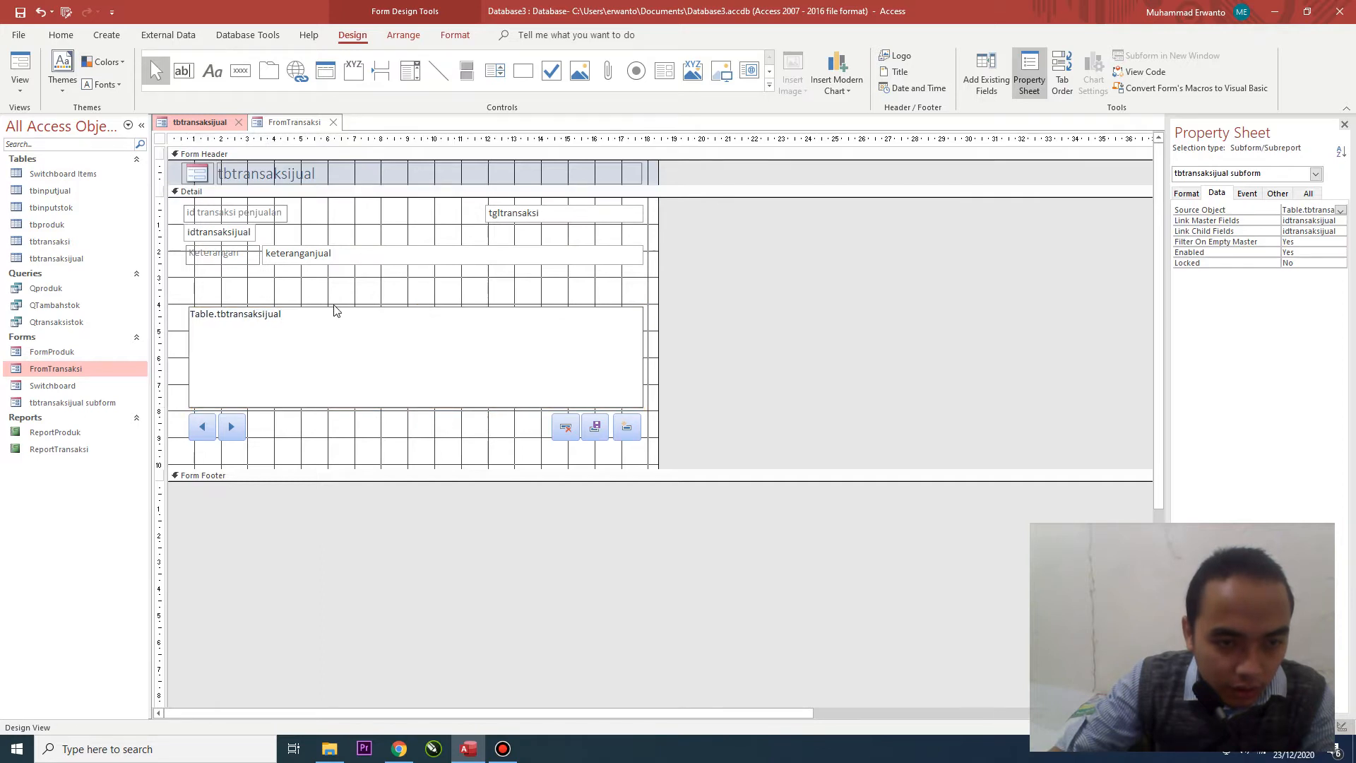
{"action": "left_click_drag", "start_coordinate": [333, 303], "coordinate": [334, 272]}
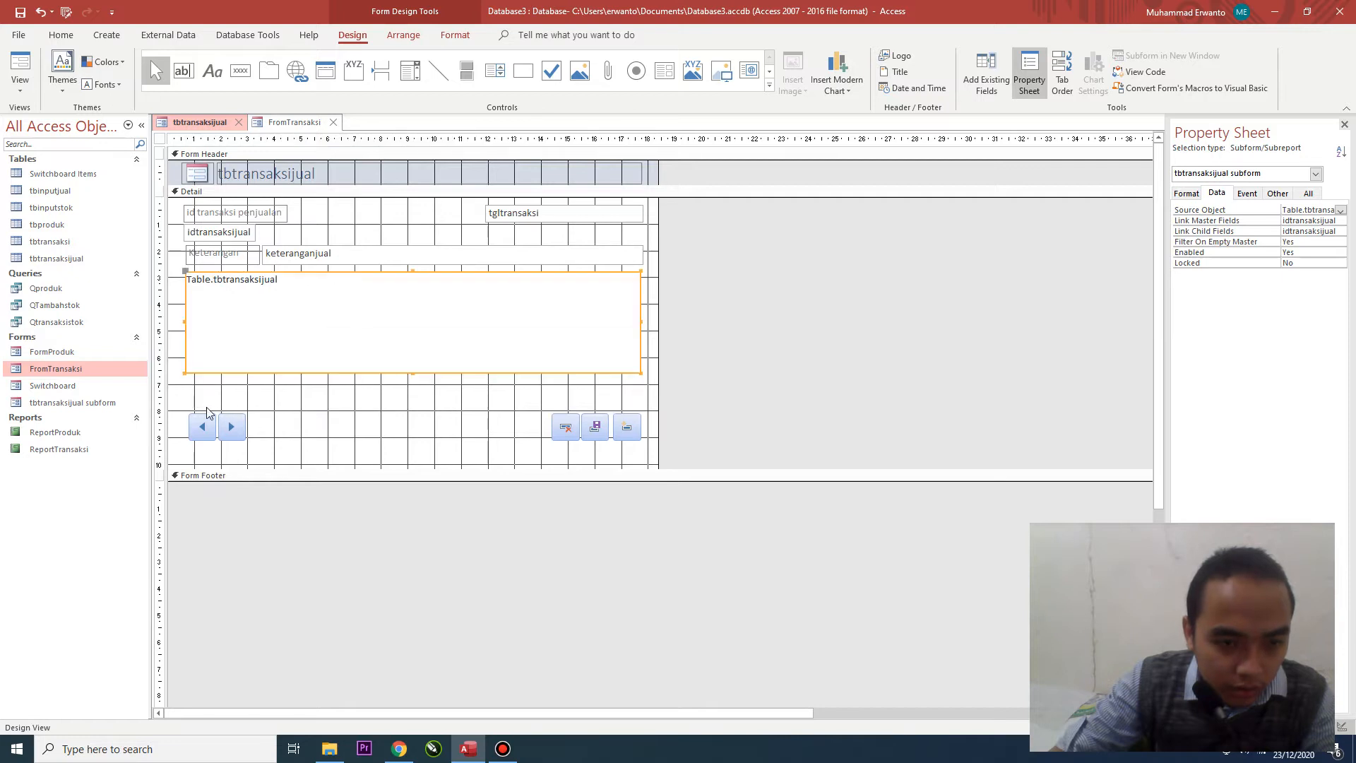
- Move all five command buttons up together to just below the subform
{"action": "left_click_drag", "start_coordinate": [203, 406], "coordinate": [652, 449]}
{"action": "key", "text": "Up"}
{"action": "key", "text": "Up"}
{"action": "key", "text": "Up"}
{"action": "key", "text": "Up"}
{"action": "key", "text": "Up"}
{"action": "key", "text": "Up"}
{"action": "key", "text": "Up"}
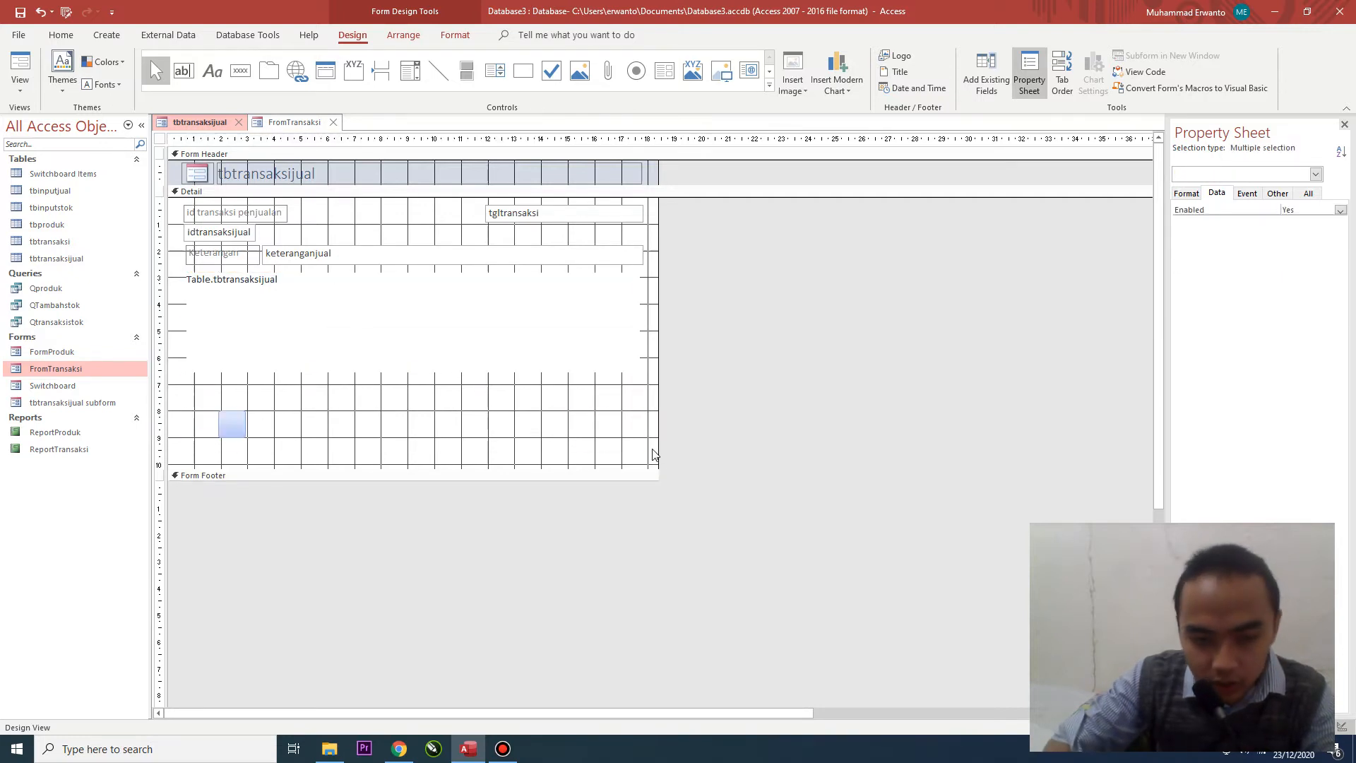
{"action": "key", "text": "Up"}
{"action": "key", "text": "Up"}
{"action": "key", "text": "Up"}
{"action": "key", "text": "Up"}
{"action": "key", "text": "Up"}
{"action": "key", "text": "Up"}
{"action": "key", "text": "Up"}
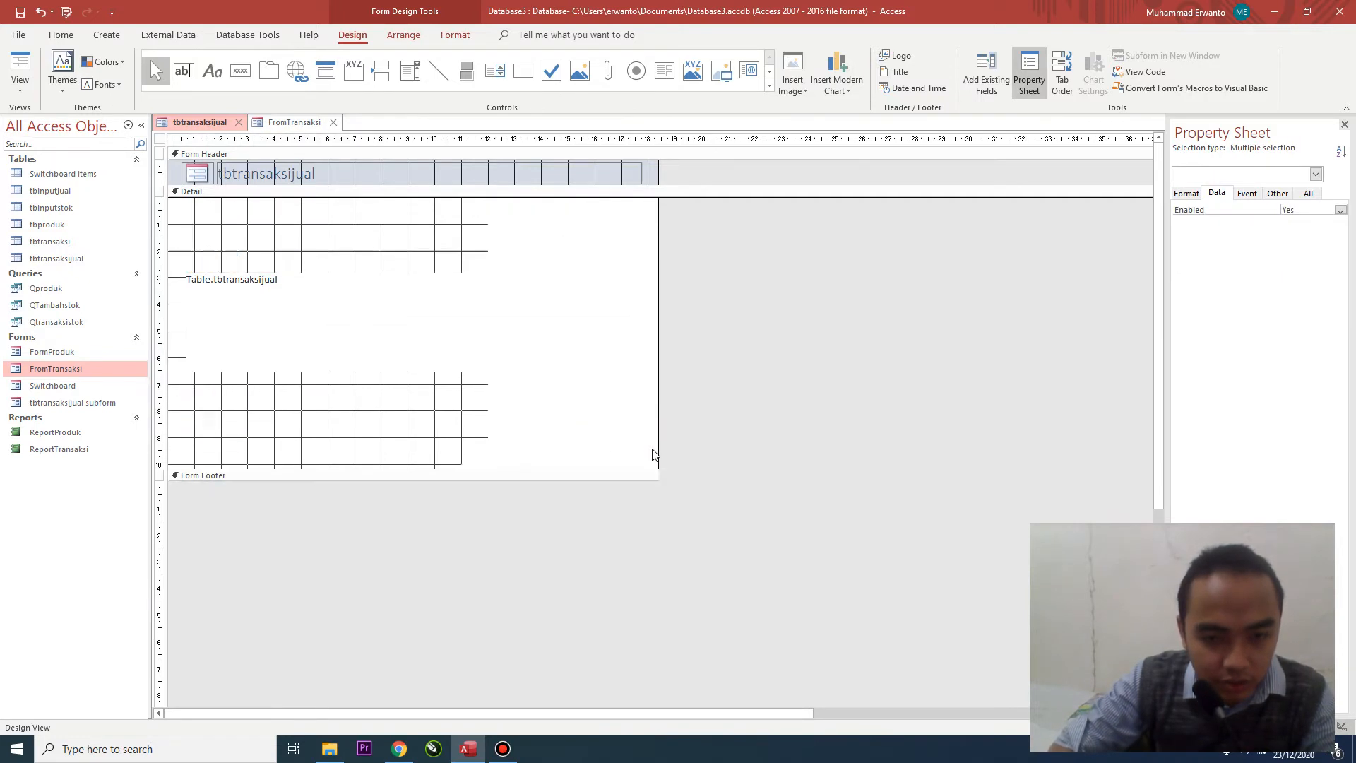
- Shorten the Detail section to about 8 cm high and show the form in Form View
{"action": "left_click", "coordinate": [688, 479]}
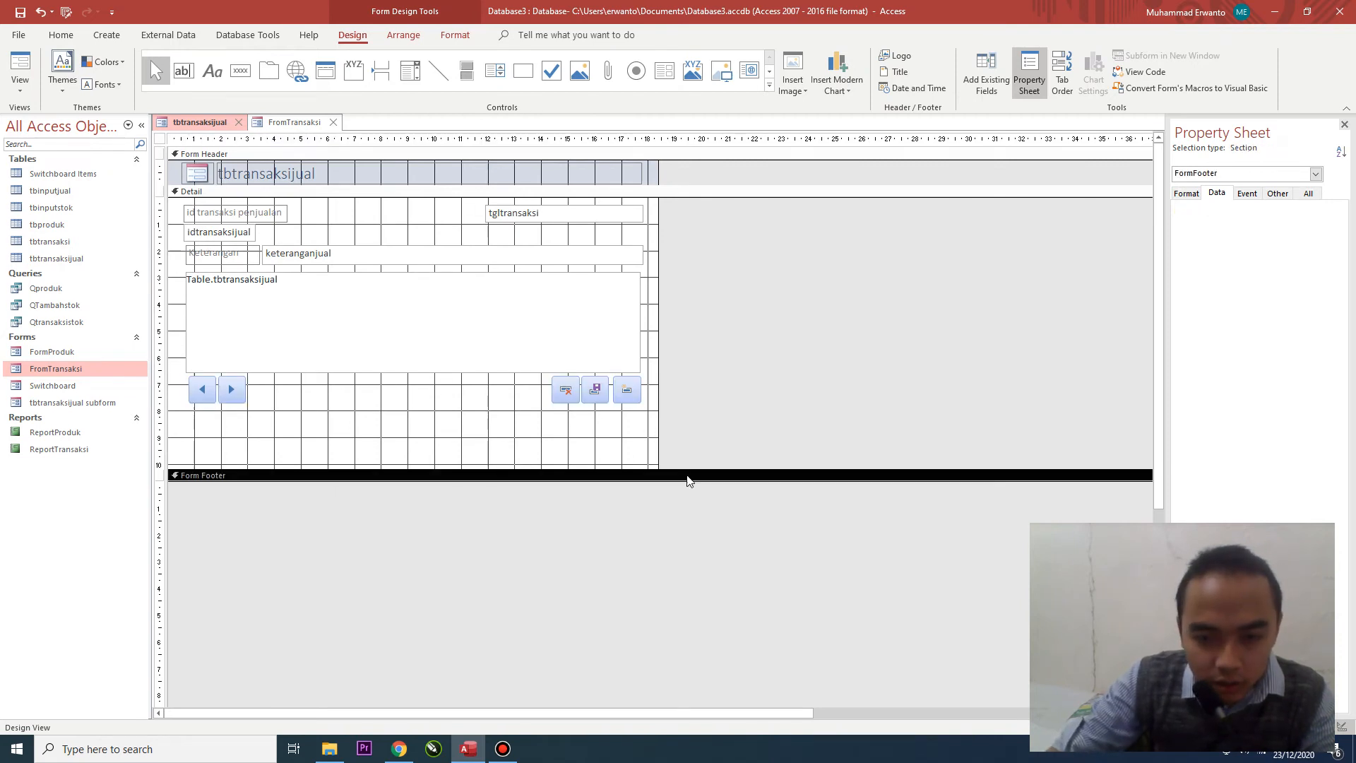
{"action": "left_click_drag", "start_coordinate": [678, 470], "coordinate": [682, 421]}
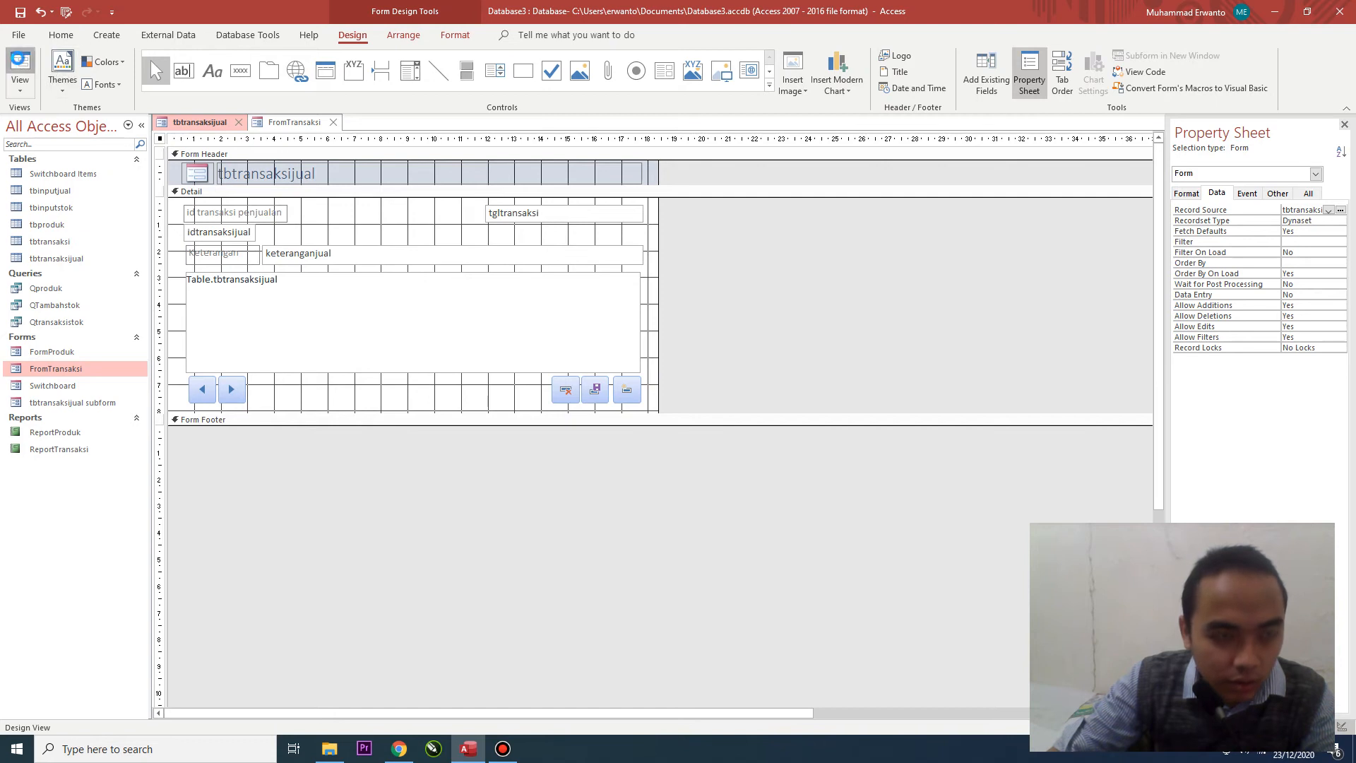
{"action": "left_click", "coordinate": [19, 71]}
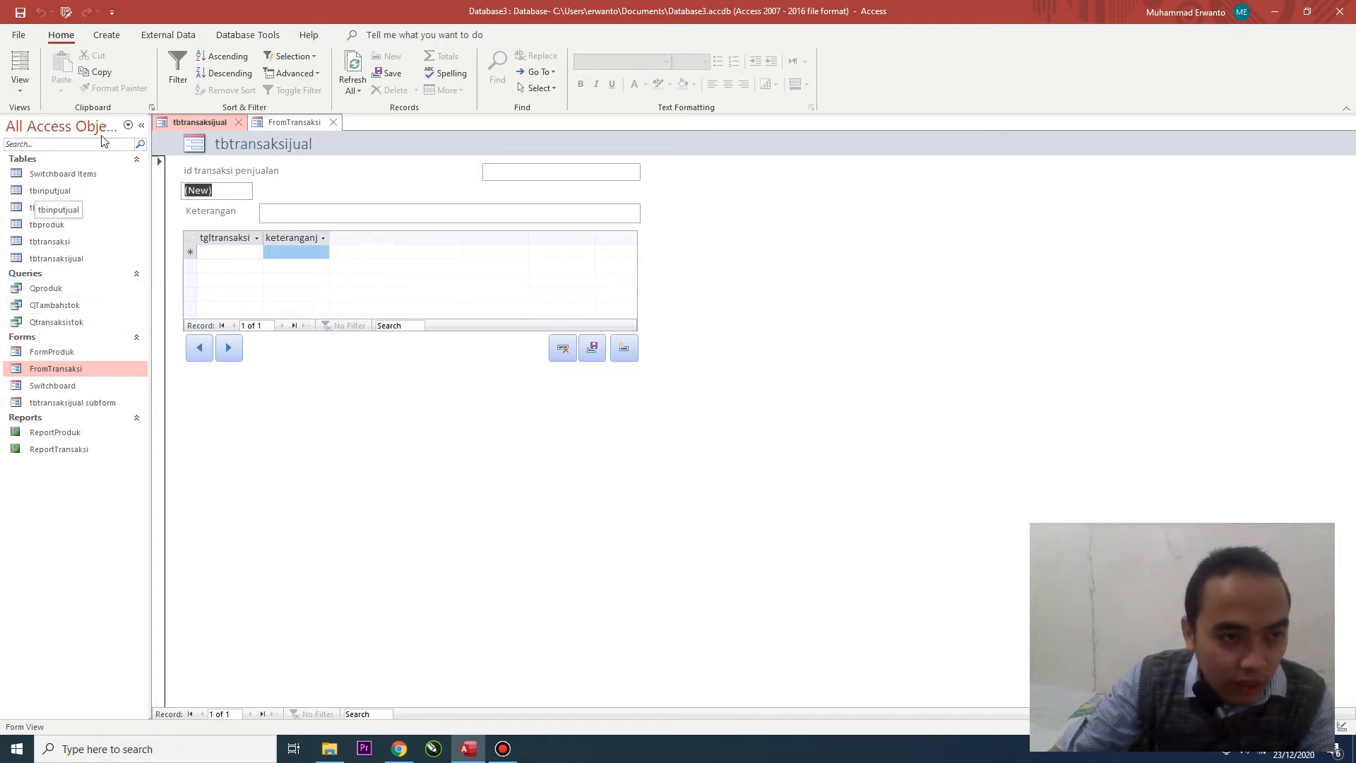
{"action": "left_click", "coordinate": [107, 35]}
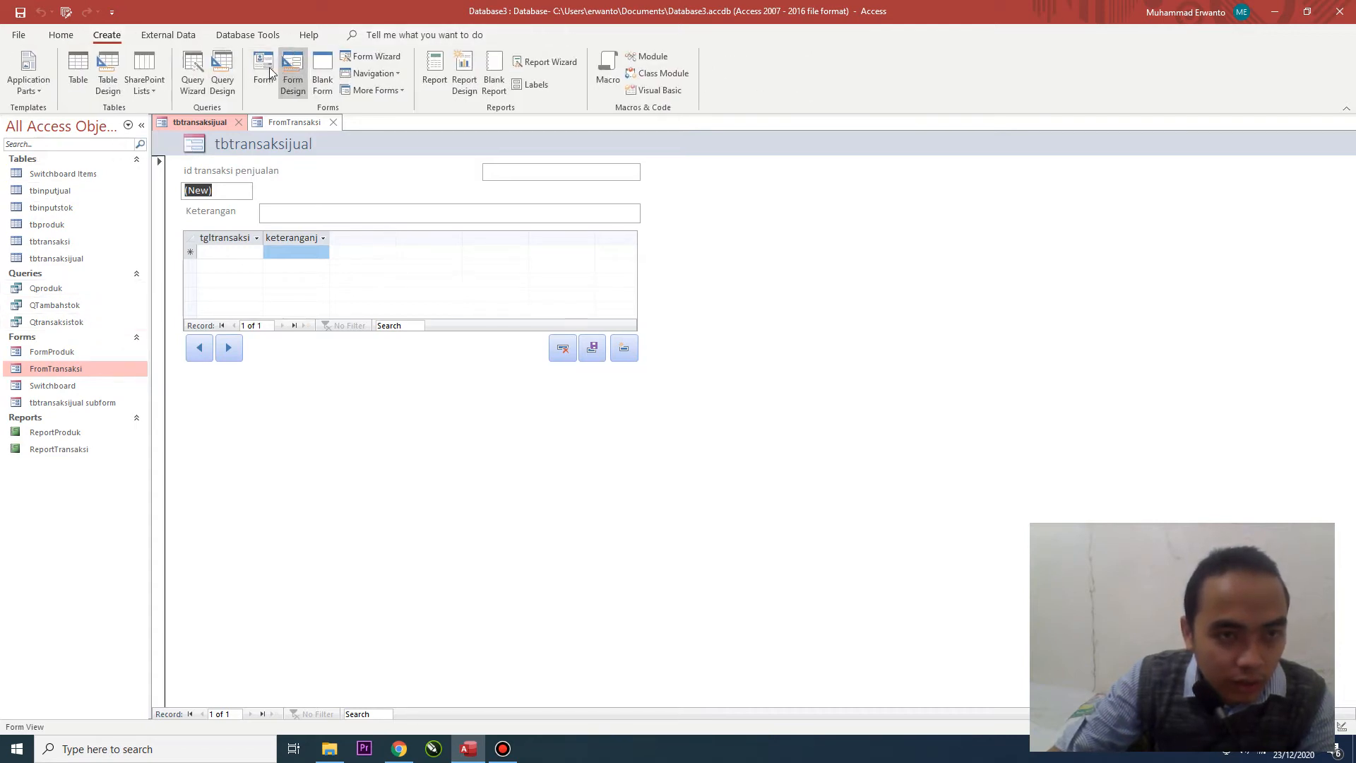
{"action": "left_click", "coordinate": [222, 70]}
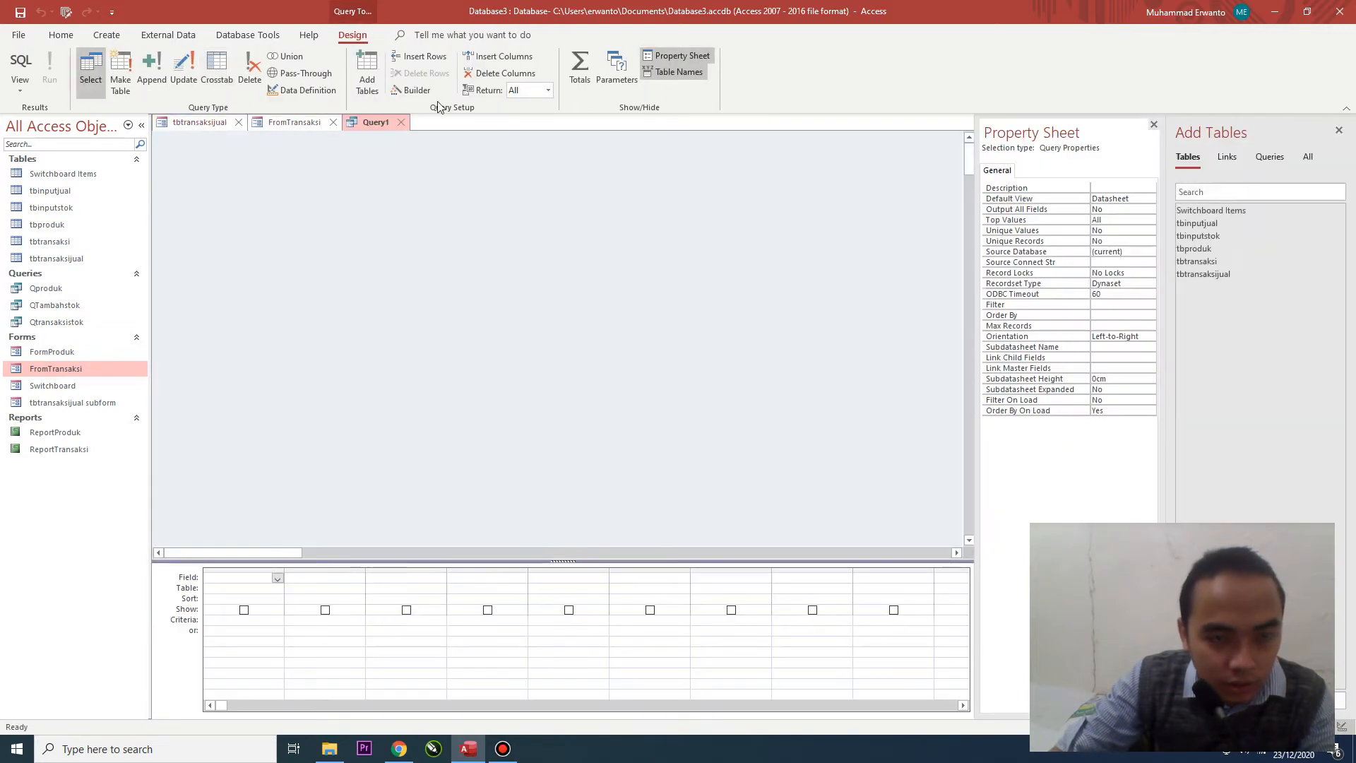
{"action": "double_click", "coordinate": [1197, 249]}
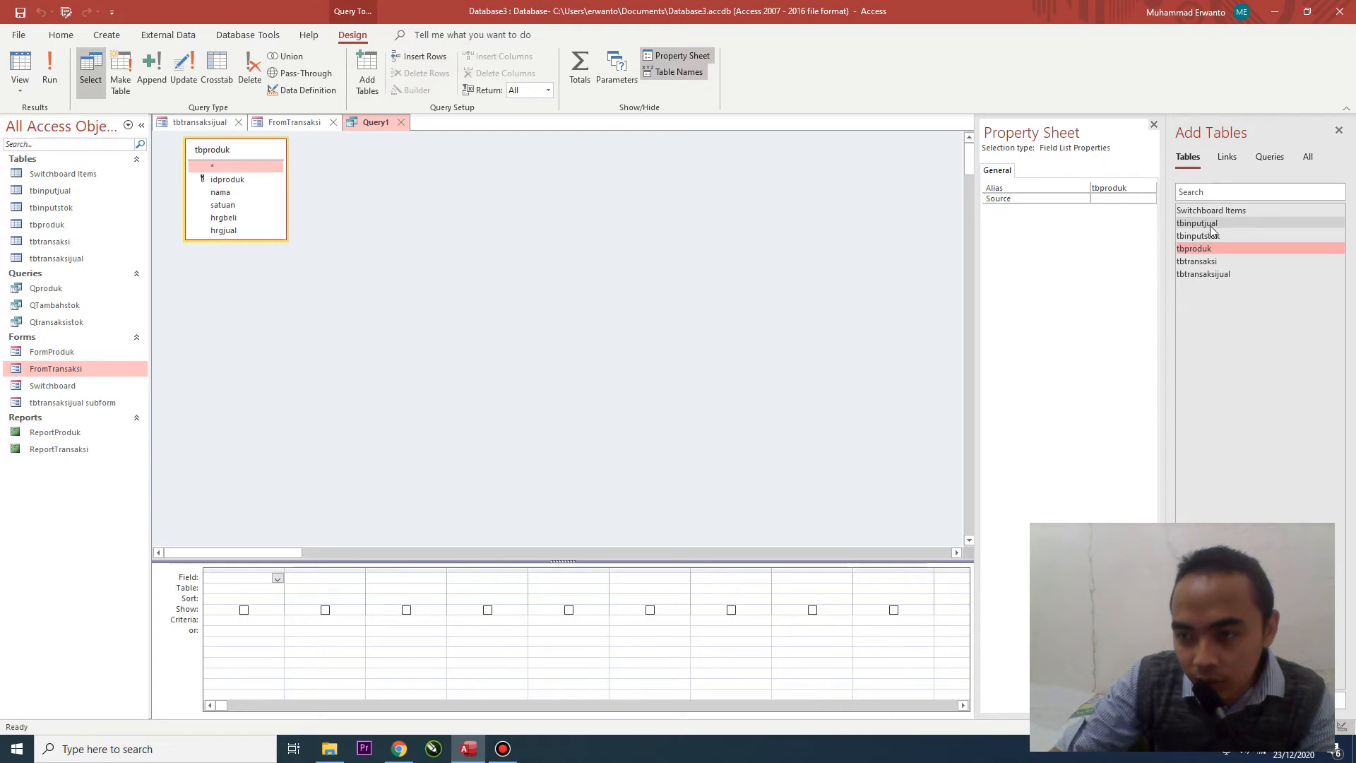
{"action": "double_click", "coordinate": [1211, 224]}
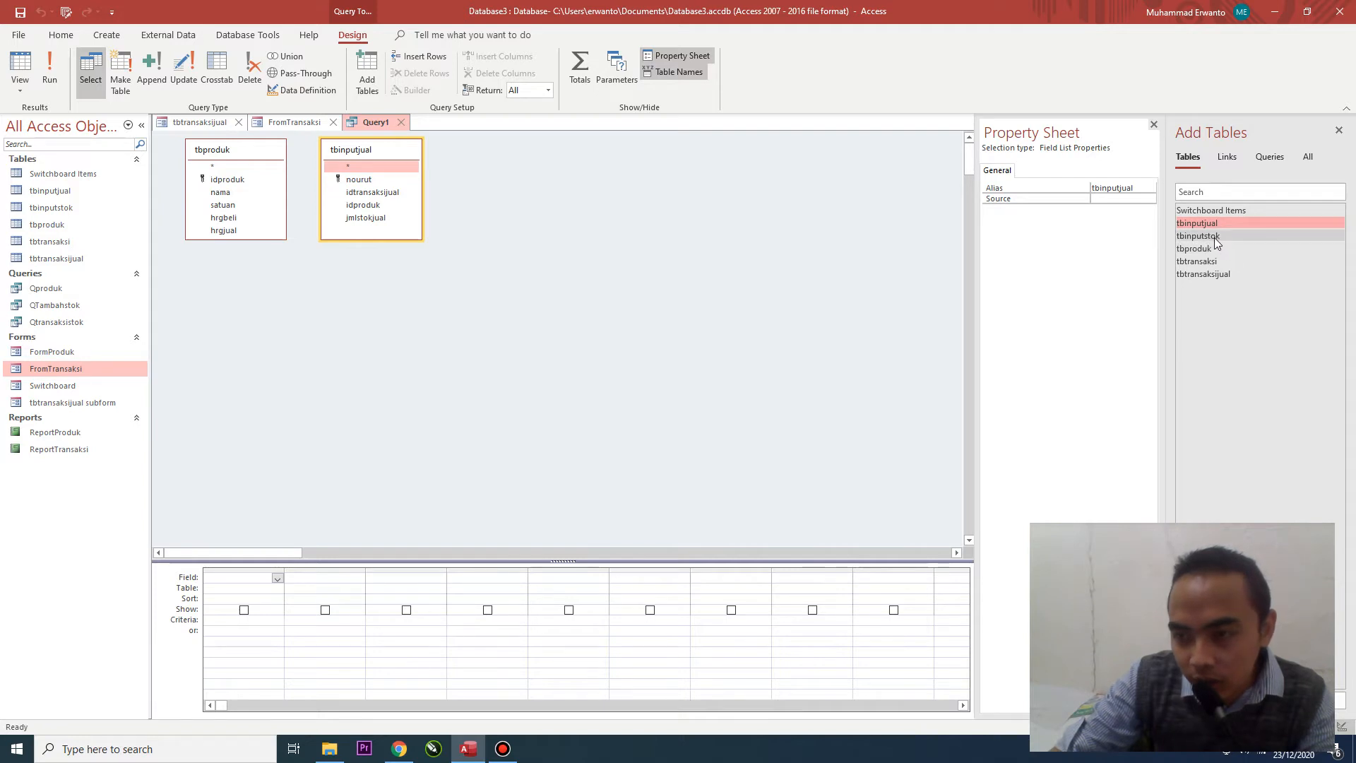
{"action": "double_click", "coordinate": [1213, 275]}
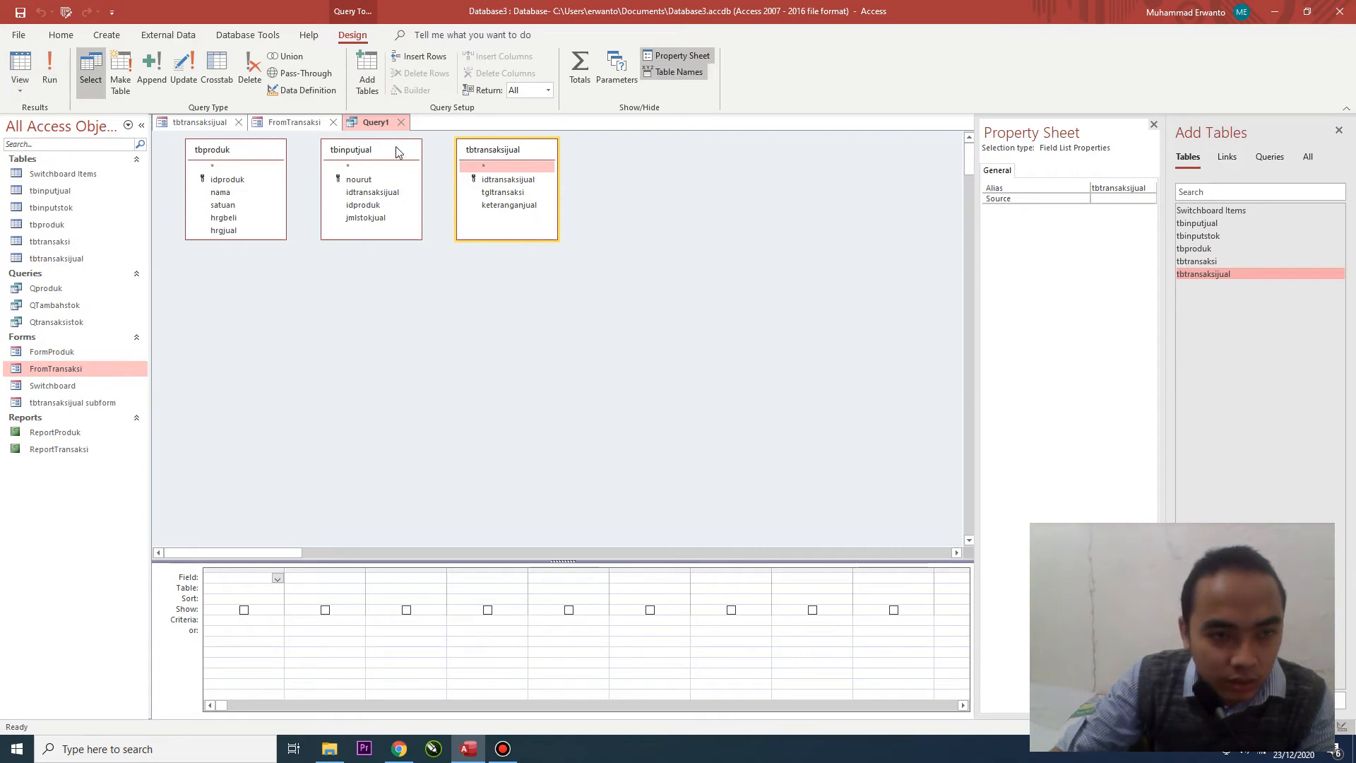
{"action": "left_click", "coordinate": [403, 123]}
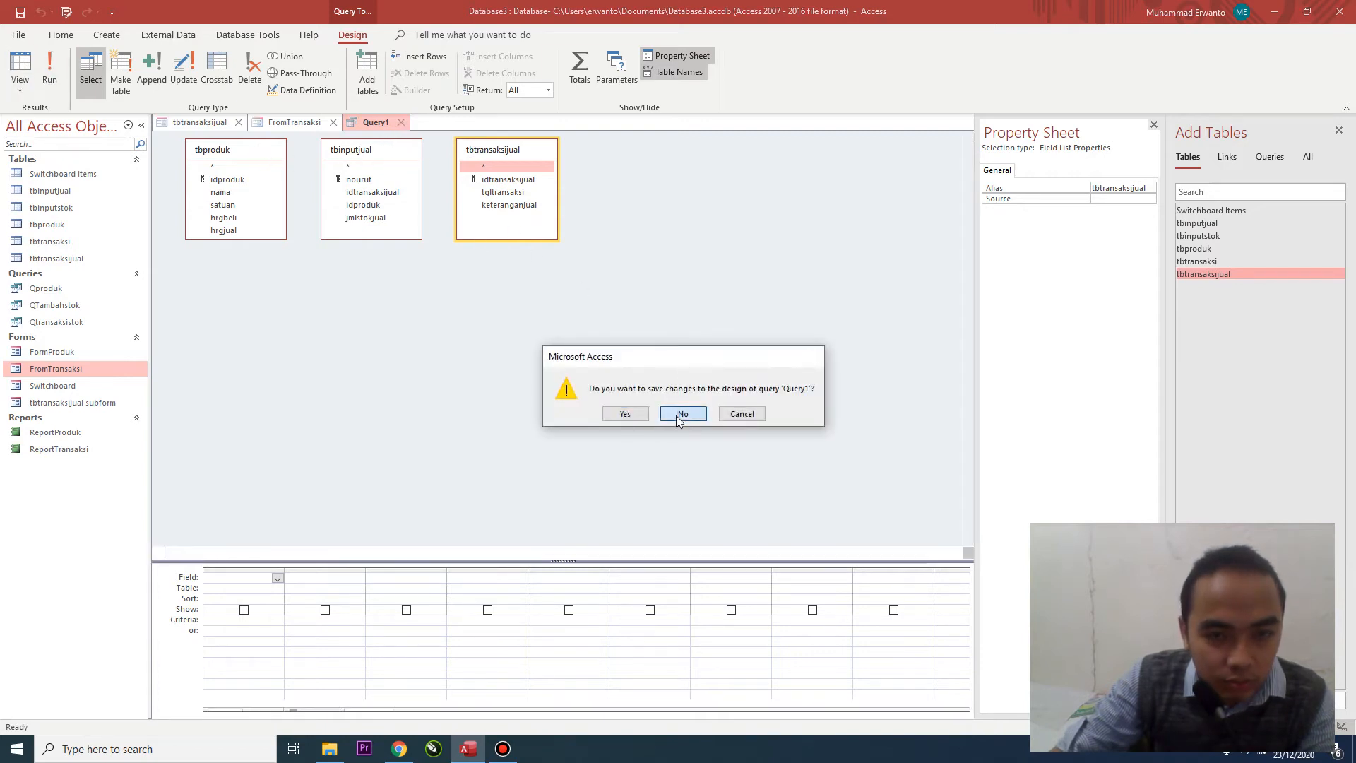
{"action": "left_click", "coordinate": [680, 412]}
- Open the database relationships and add the tables tbinputjual and tbtransaksijual to the diagram
{"action": "left_click", "coordinate": [247, 35]}
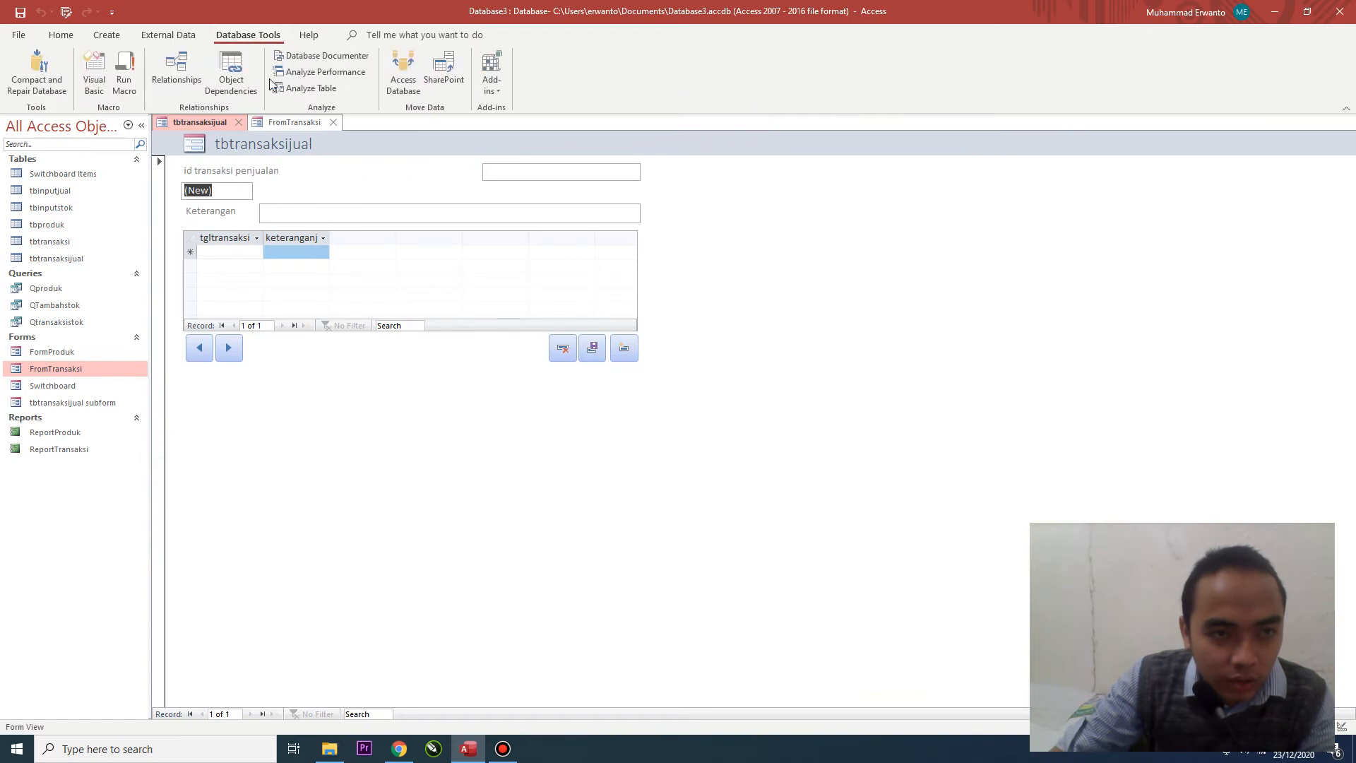
{"action": "left_click", "coordinate": [185, 68]}
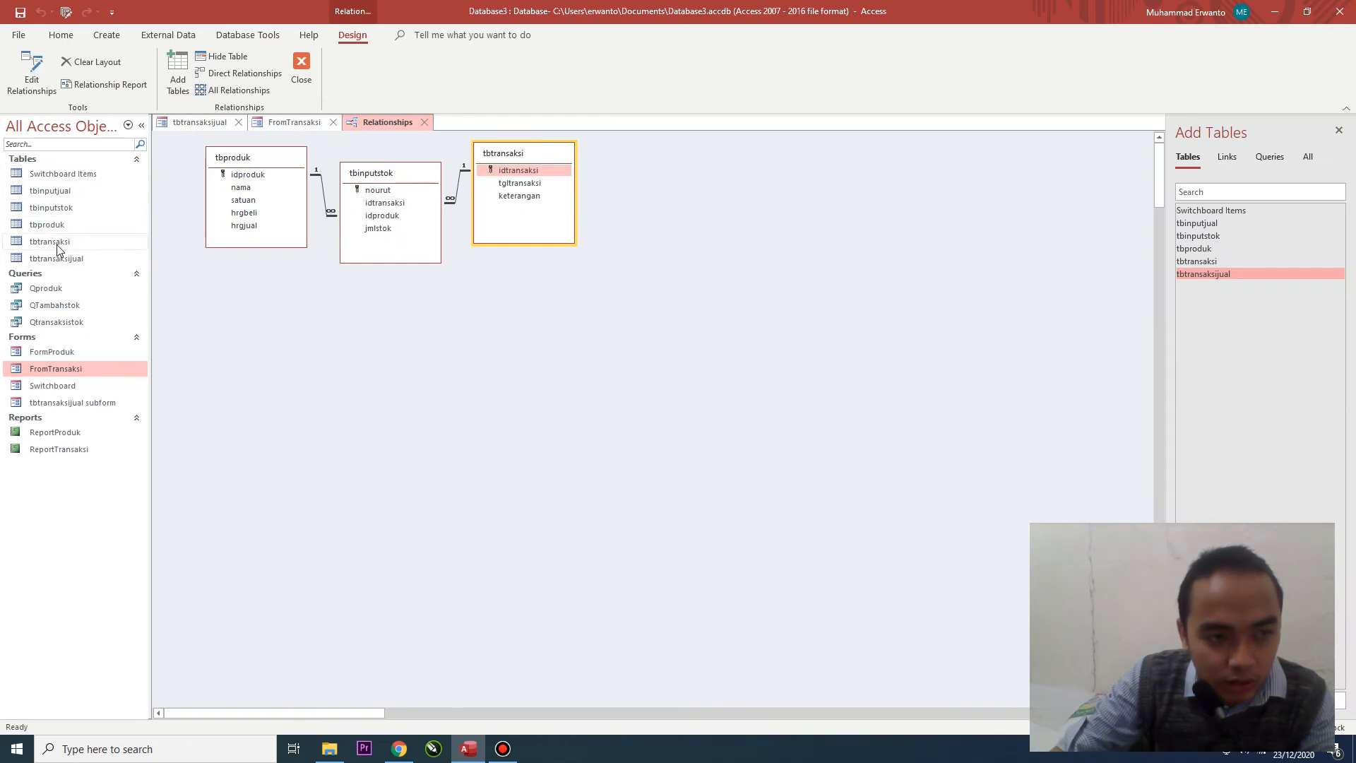
{"action": "double_click", "coordinate": [1210, 223]}
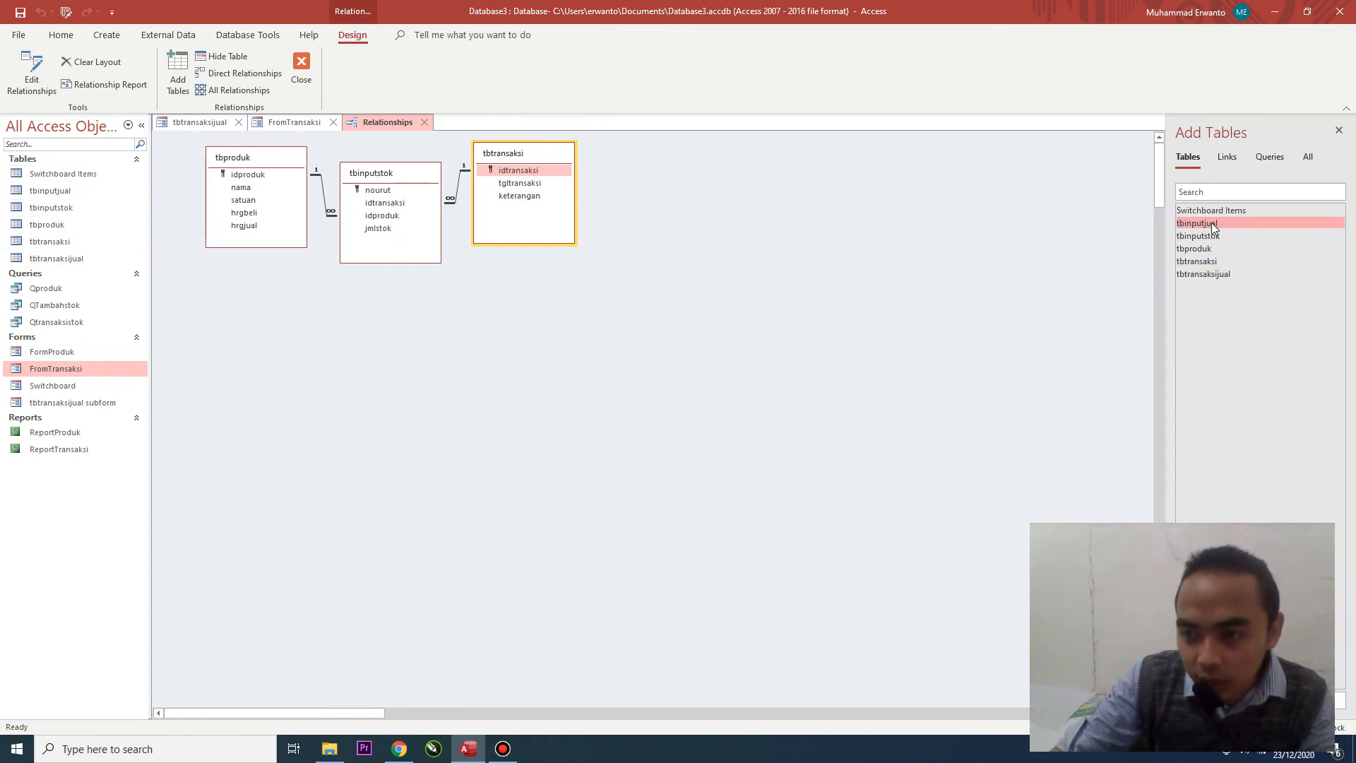
{"action": "double_click", "coordinate": [1210, 272]}
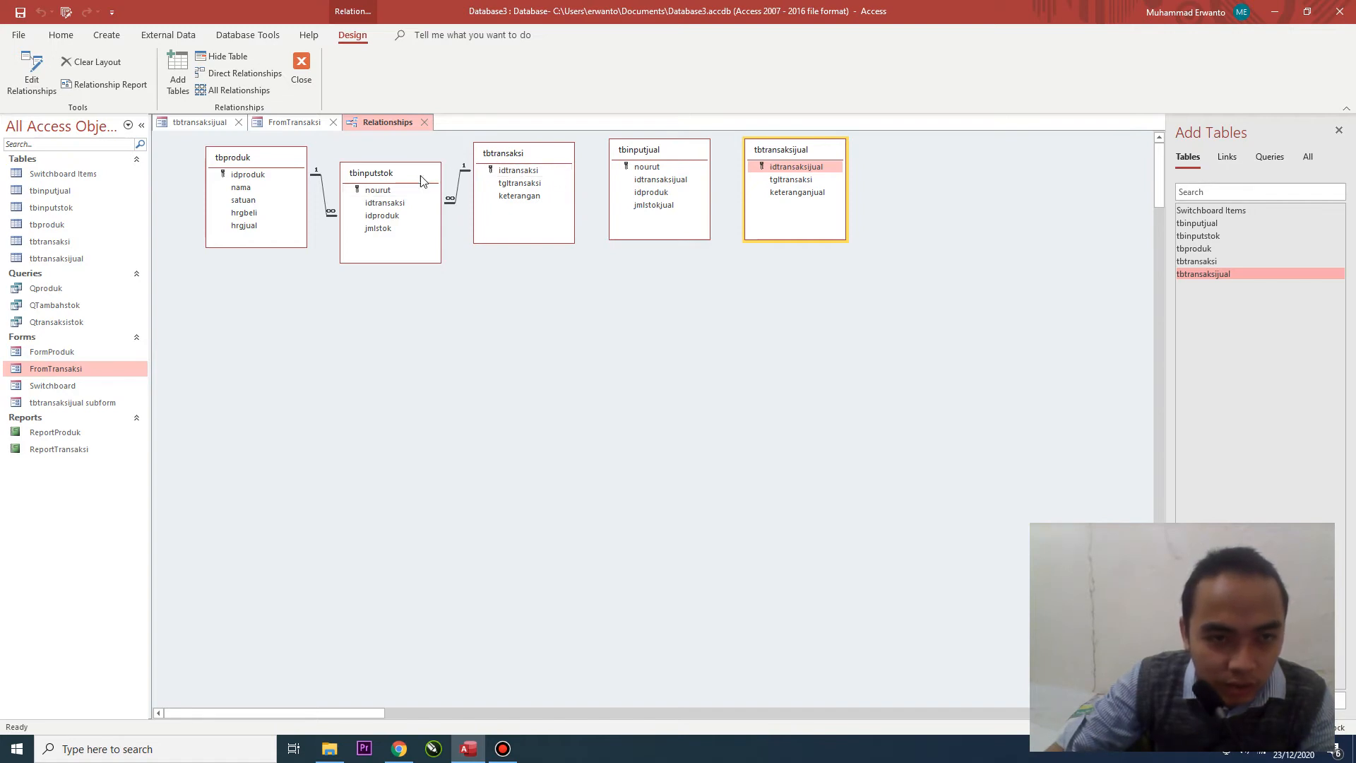
- Rearrange the diagram so tbtransaksi sits before tbinputstok and tbproduk sits between tbinputstok and tbinputjual
{"action": "left_click_drag", "start_coordinate": [269, 164], "coordinate": [639, 344]}
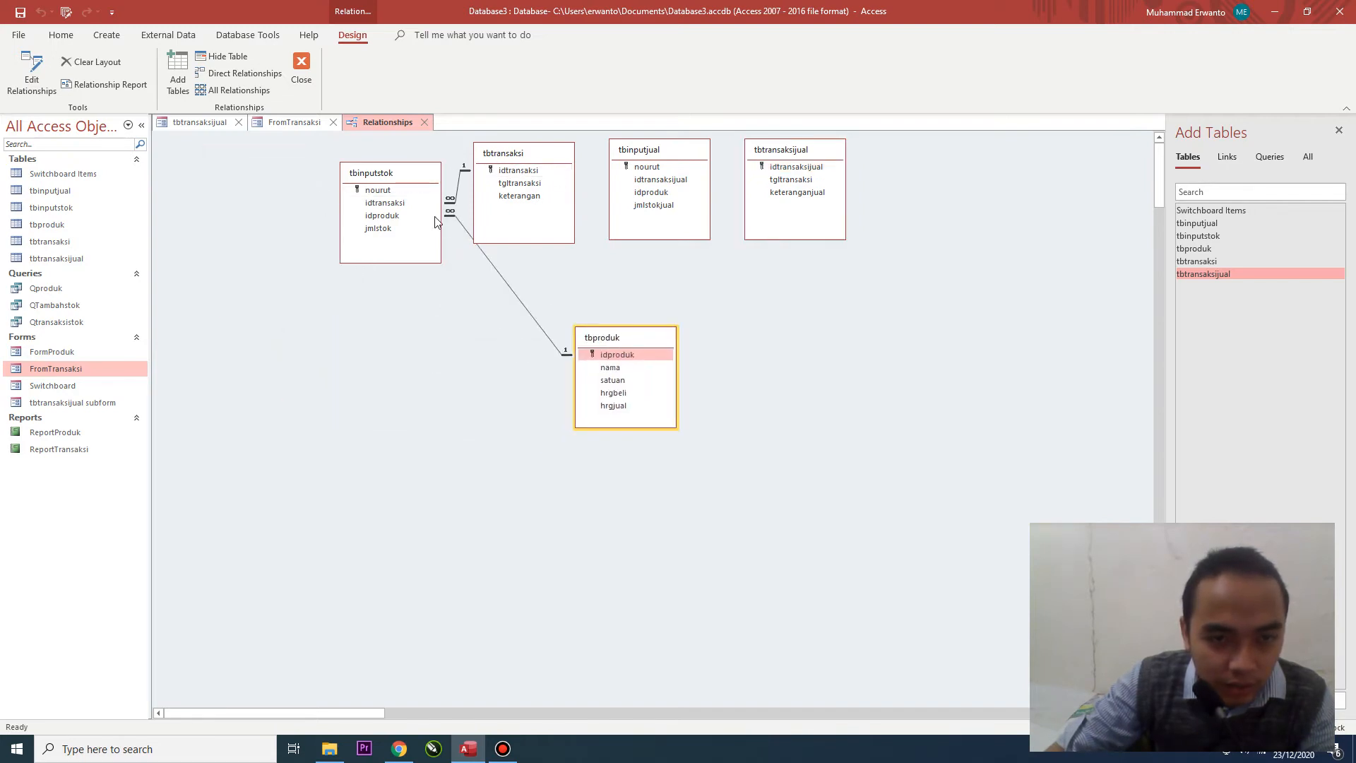
{"action": "left_click_drag", "start_coordinate": [508, 154], "coordinate": [216, 244]}
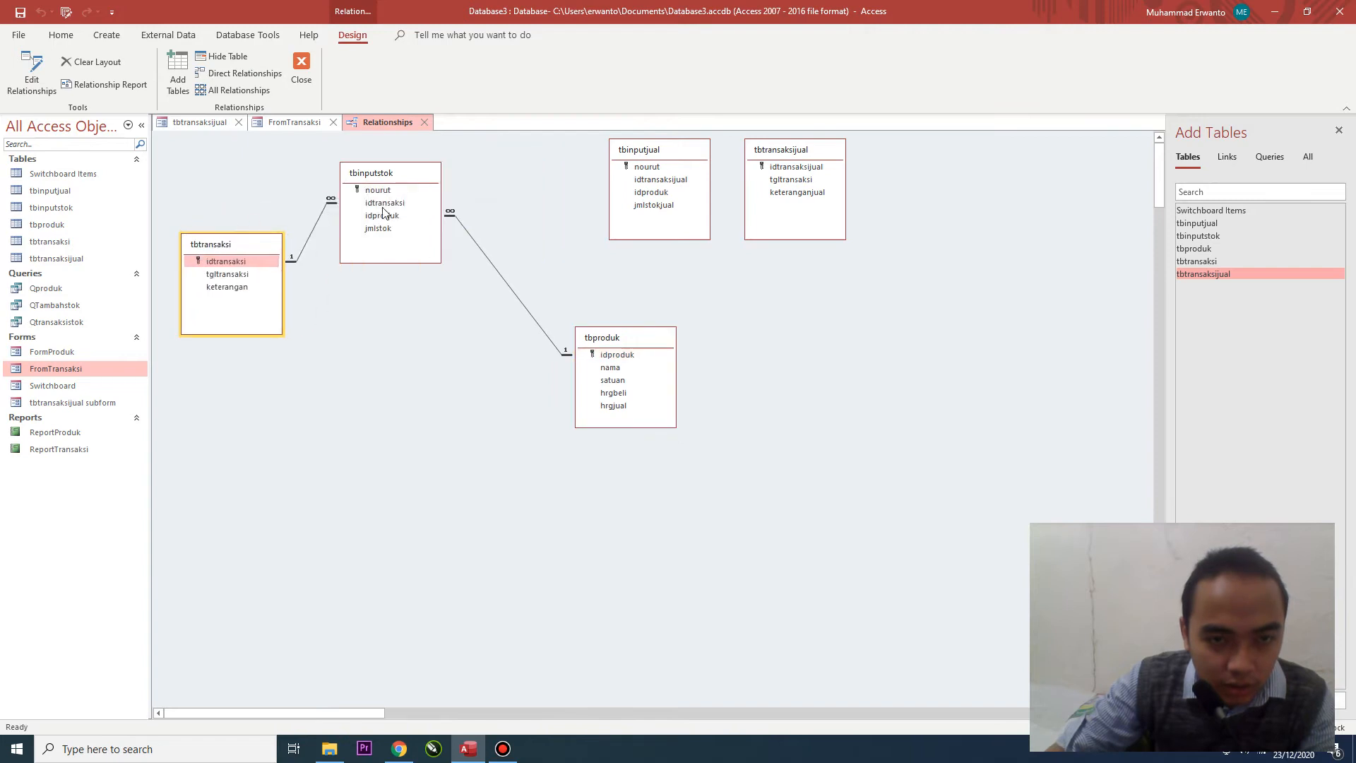
{"action": "left_click_drag", "start_coordinate": [610, 341], "coordinate": [552, 232]}
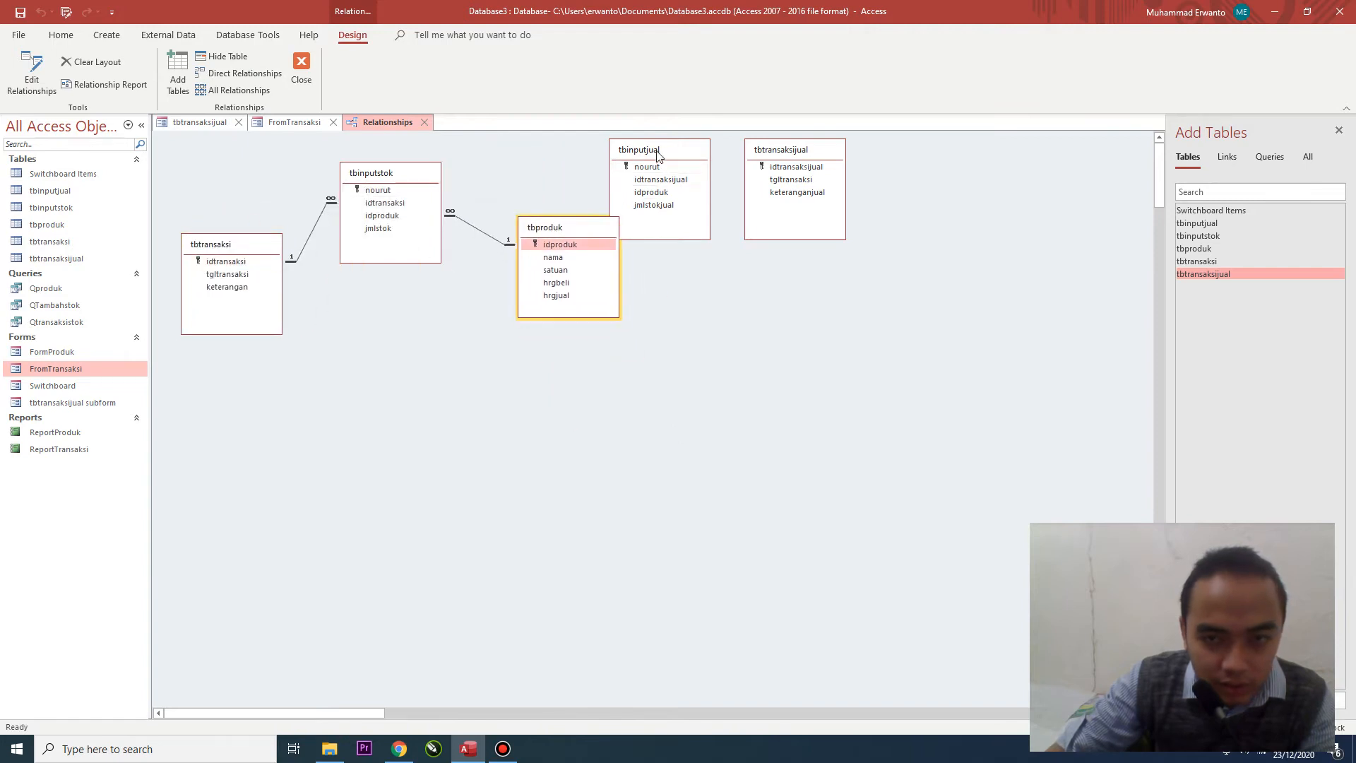
{"action": "left_click_drag", "start_coordinate": [657, 152], "coordinate": [687, 238]}
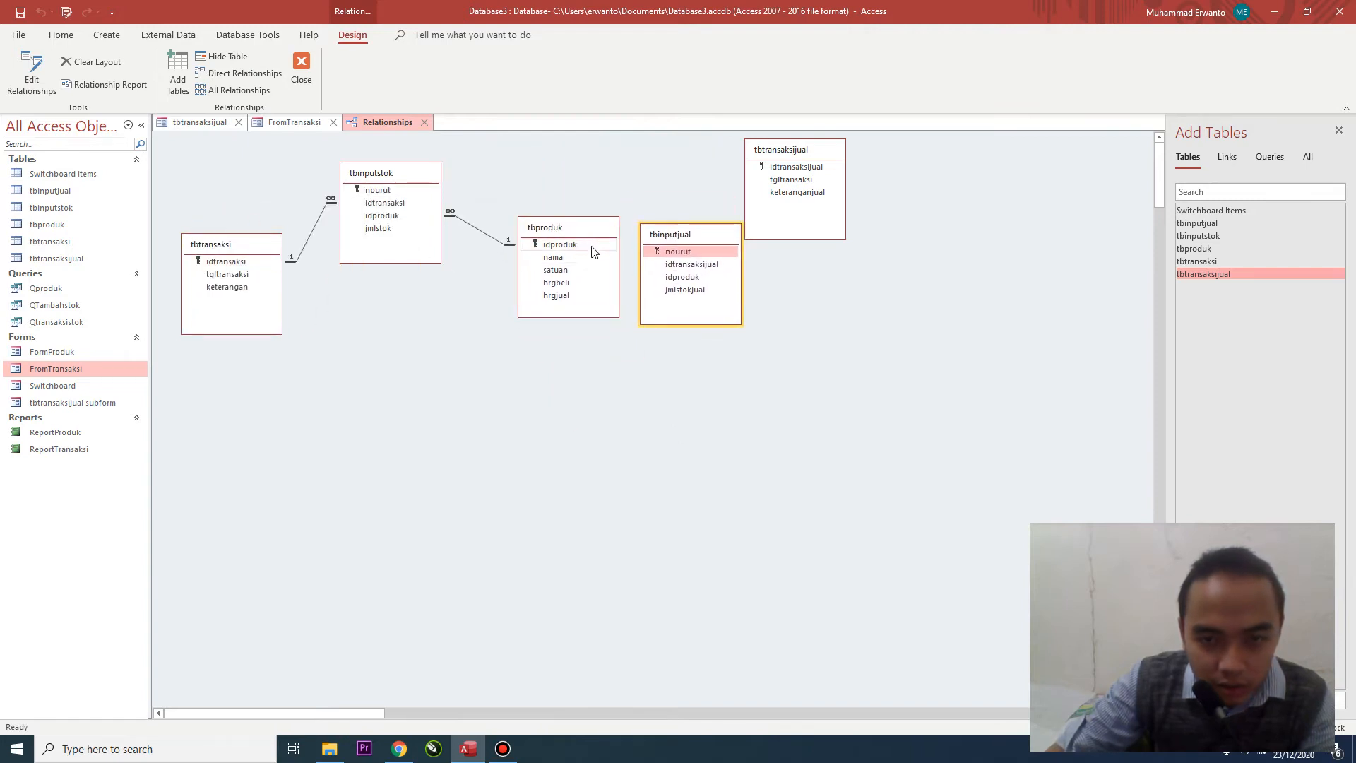
- Relate tbproduk to tbinputjual on idproduk with referential integrity, cascade update and cascade delete, and place tbtransaksijual beyond tbinputjual
{"action": "left_click_drag", "start_coordinate": [592, 247], "coordinate": [671, 278]}
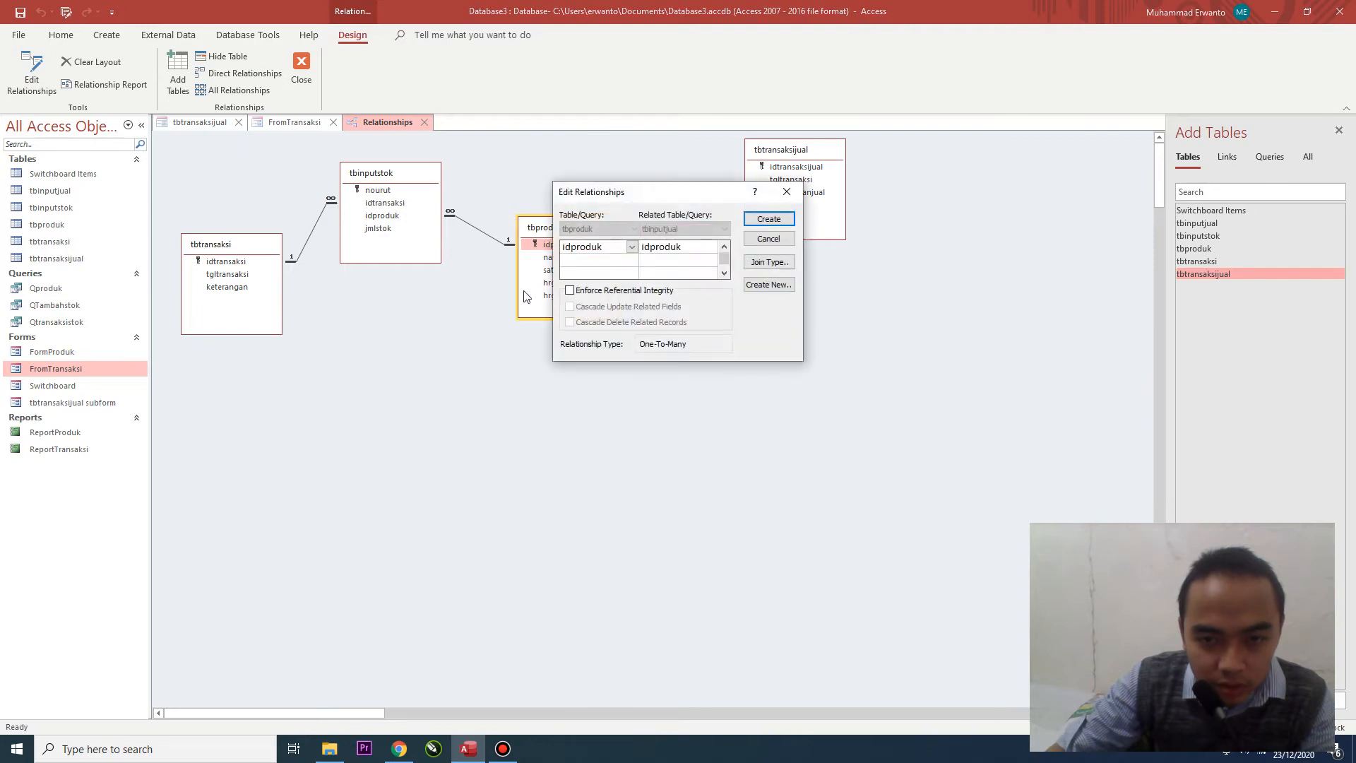
{"action": "left_click", "coordinate": [569, 290]}
{"action": "left_click", "coordinate": [570, 307]}
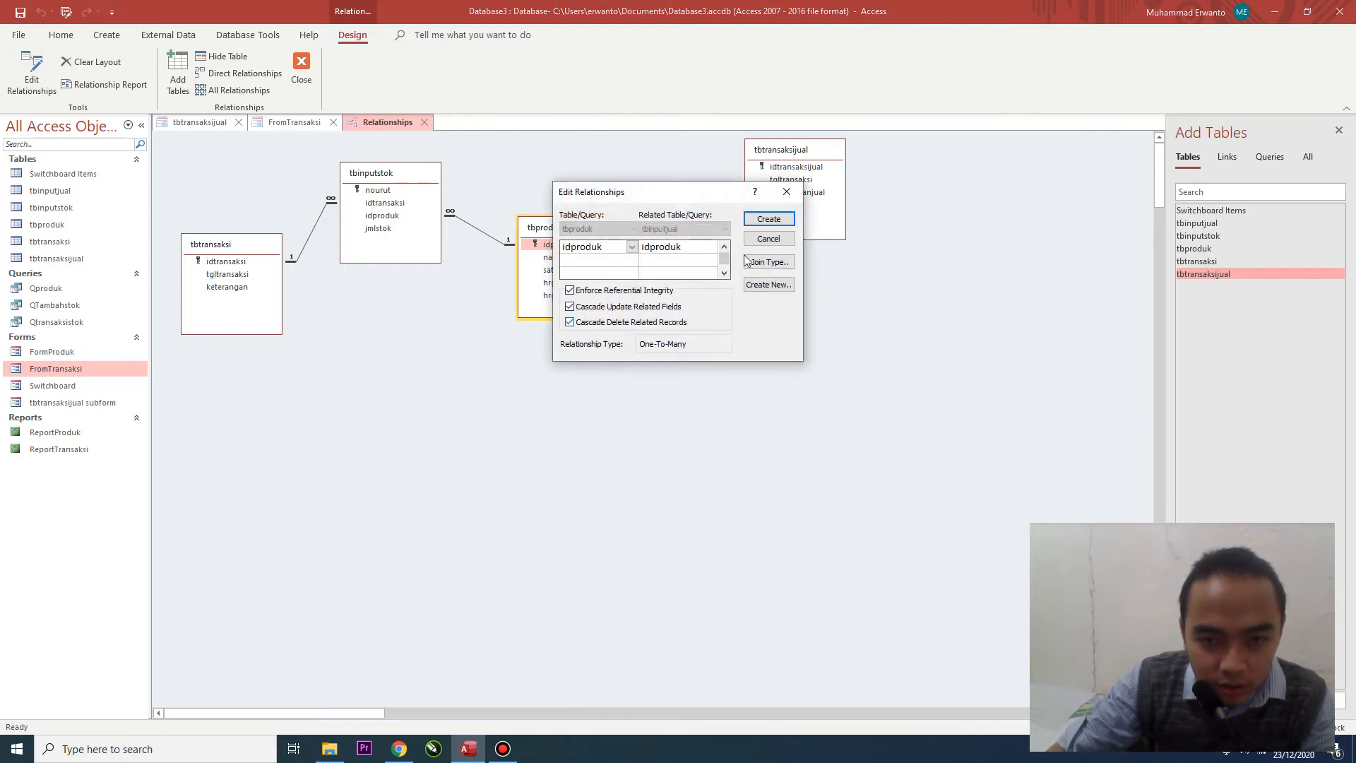
{"action": "left_click", "coordinate": [763, 221]}
{"action": "left_click_drag", "start_coordinate": [791, 155], "coordinate": [855, 295]}
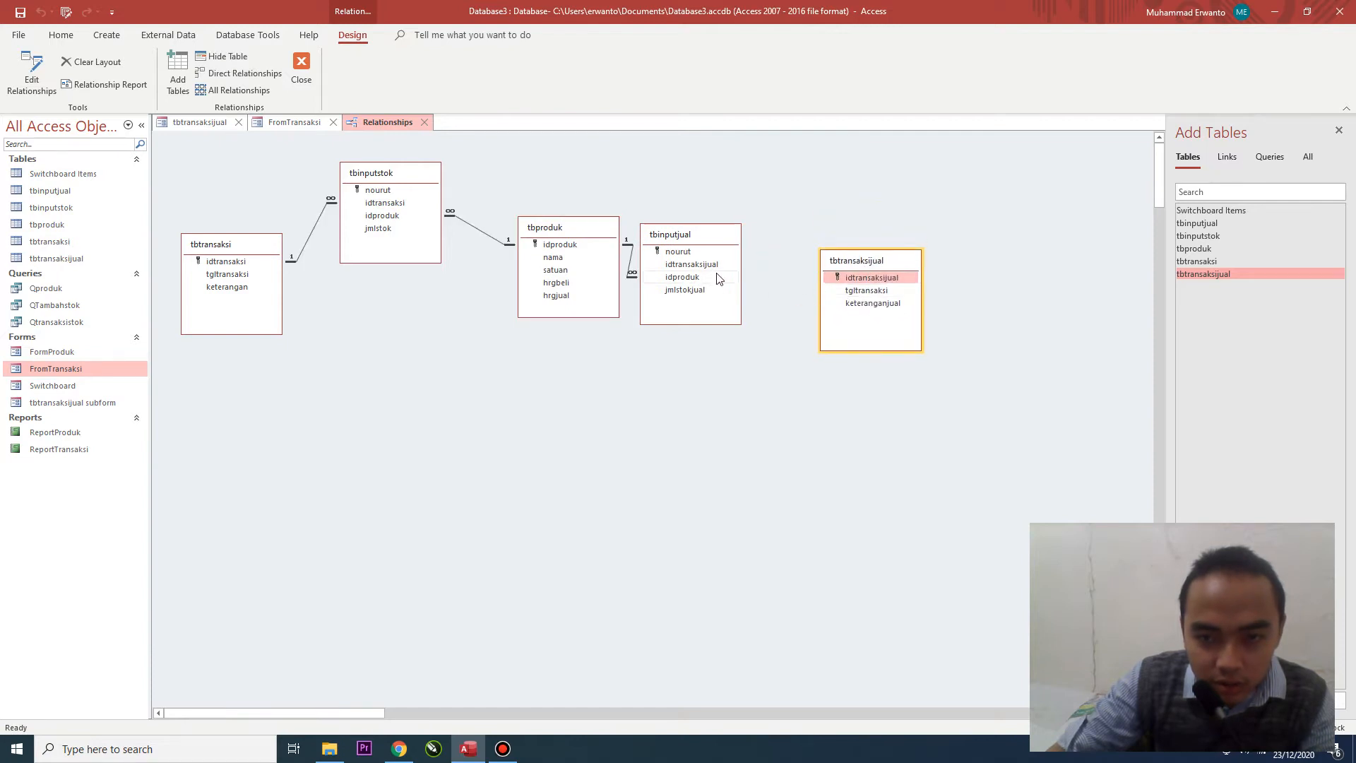
- Try to relate tbinputjual to tbtransaksijual on idtransaksijual with referential integrity and both cascade options while the forms are open
{"action": "left_click_drag", "start_coordinate": [729, 271], "coordinate": [833, 279]}
{"action": "left_click", "coordinate": [569, 291]}
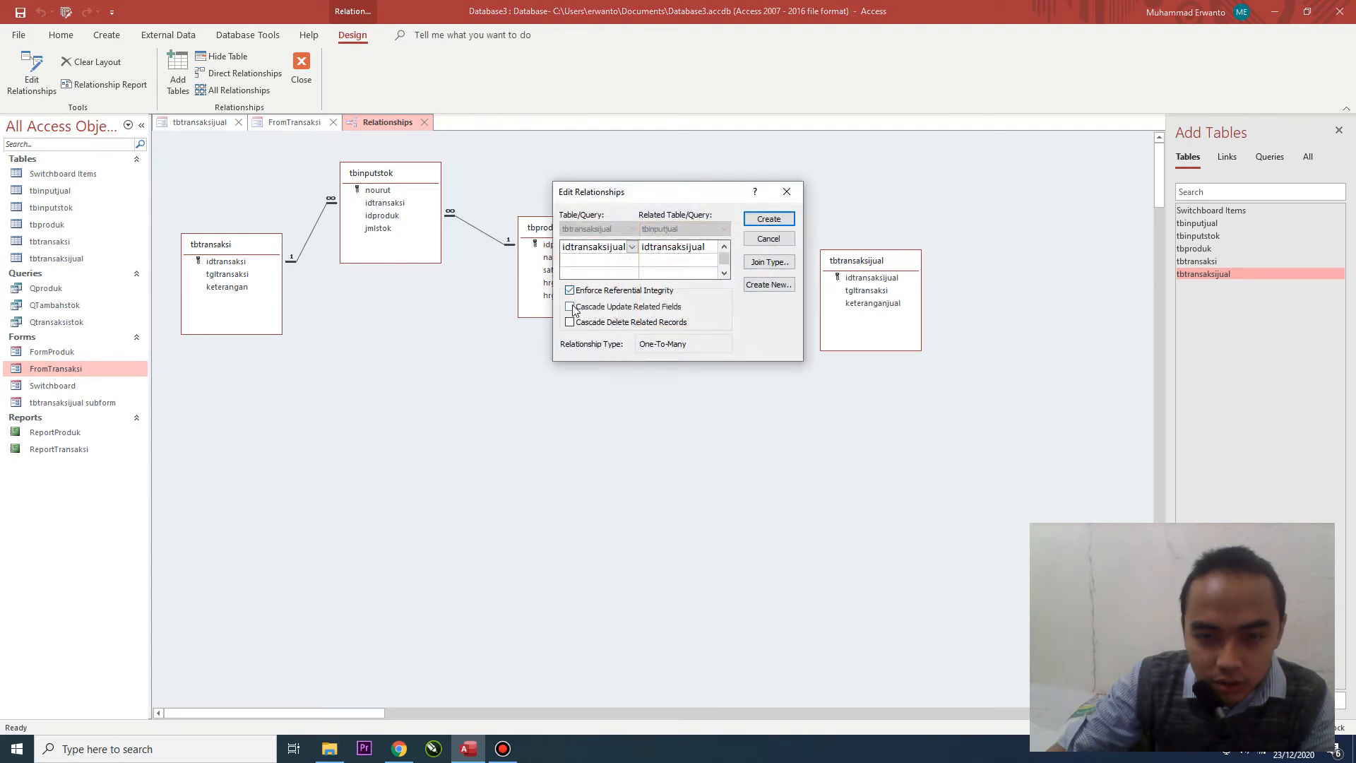
{"action": "left_click", "coordinate": [570, 306]}
{"action": "left_click", "coordinate": [764, 220]}
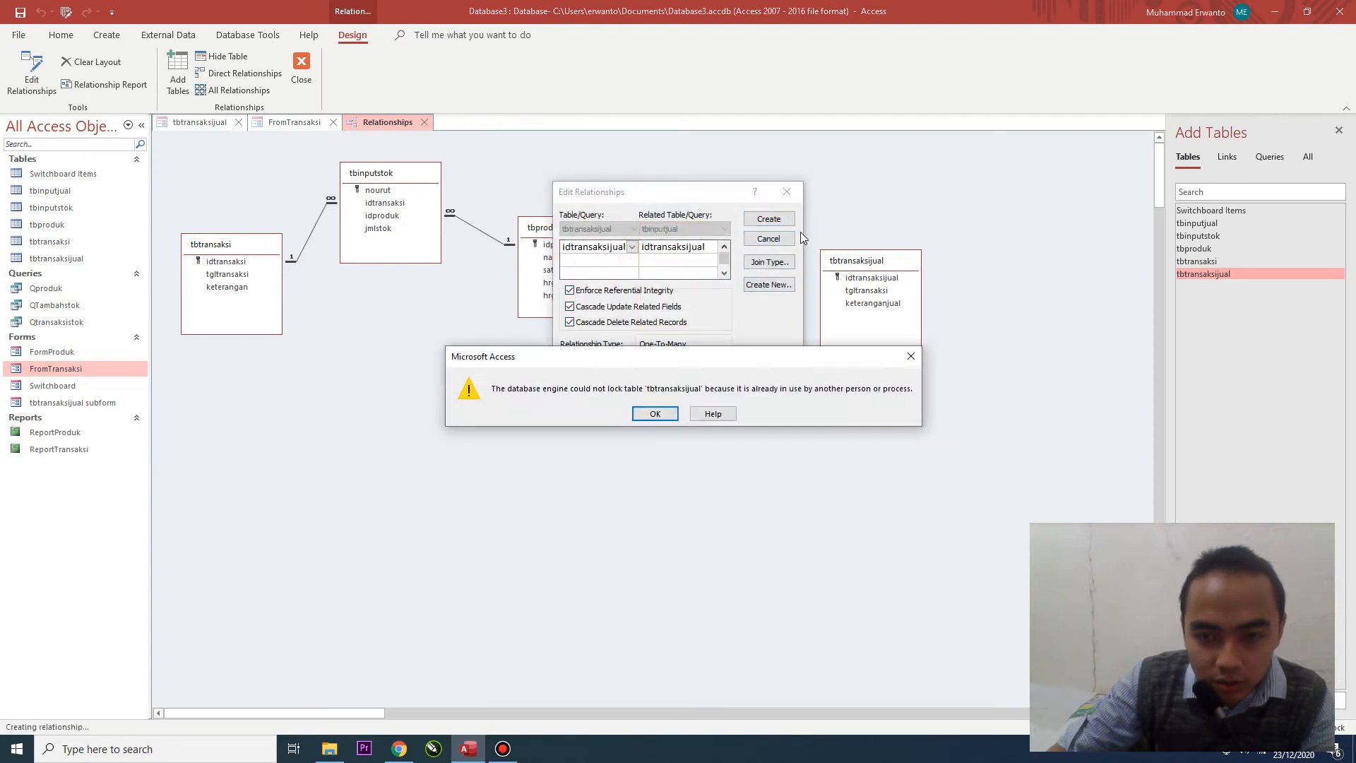
{"action": "left_click", "coordinate": [656, 416]}
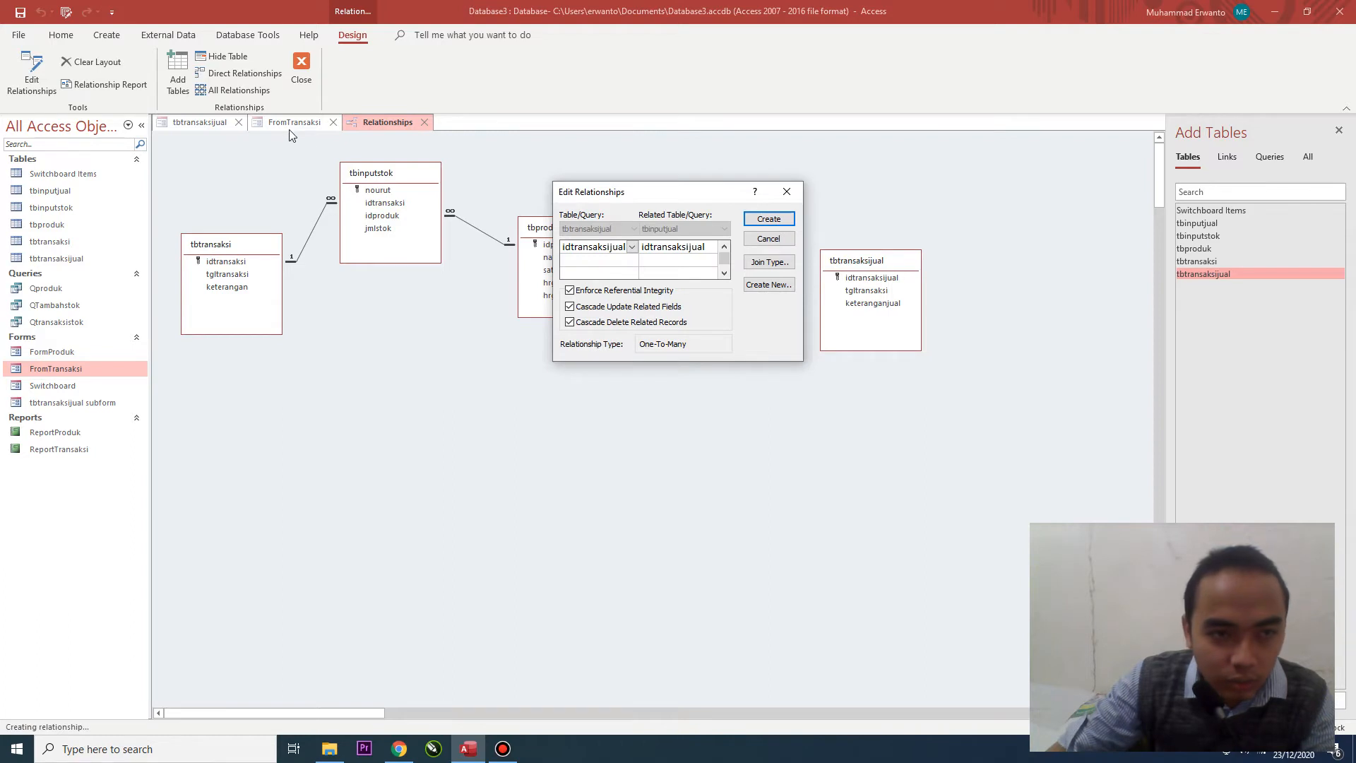
{"action": "left_click", "coordinate": [751, 243]}
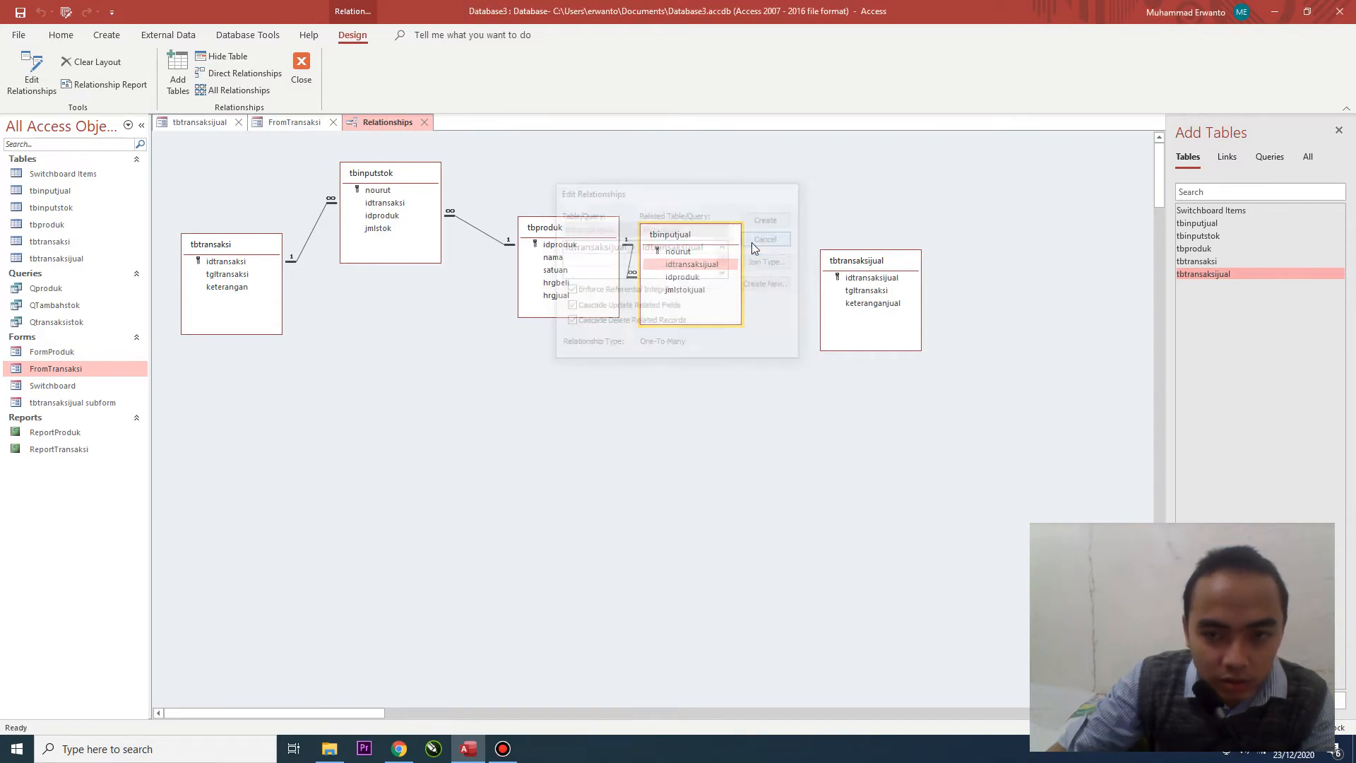
- Close the FromTransaksi form, and close the tbtransaksijual form, saving it as FormTransaksiJual
{"action": "right_click", "coordinate": [309, 127]}
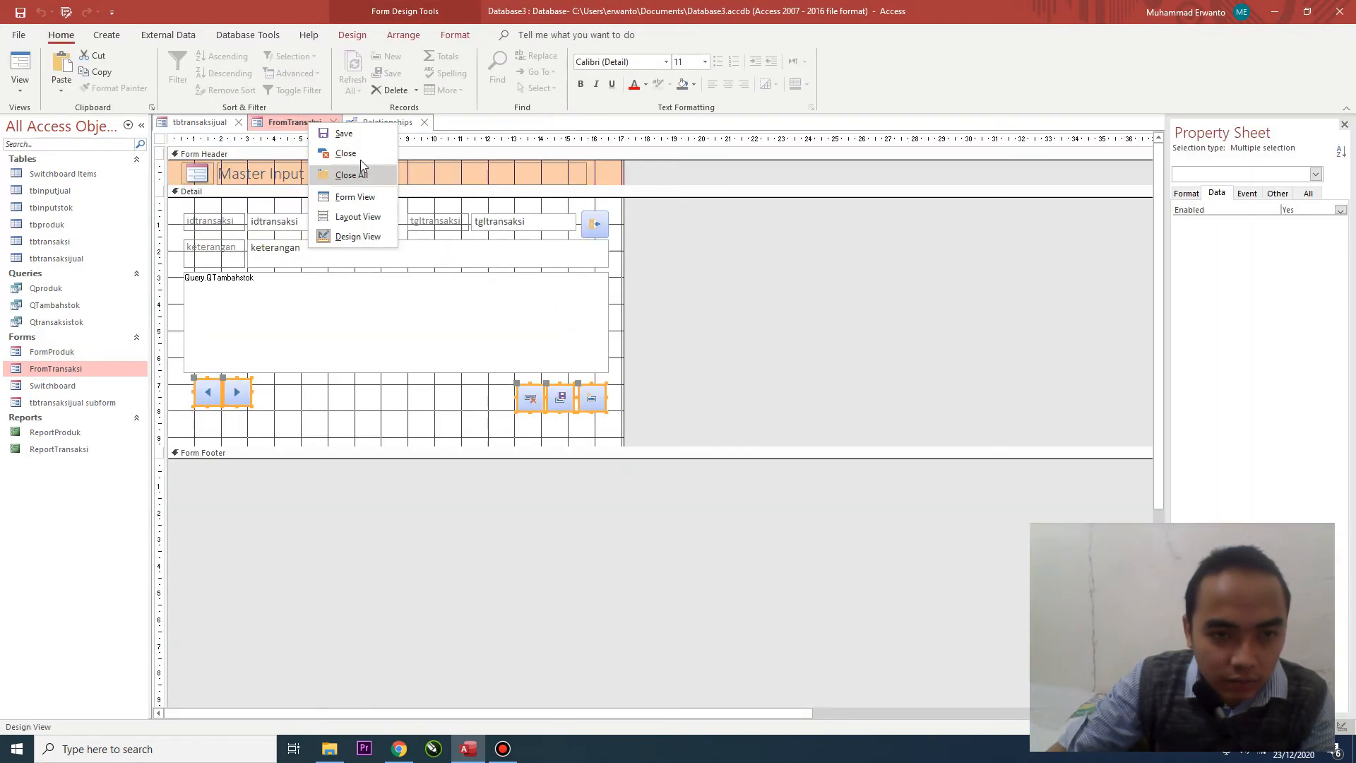
{"action": "left_click", "coordinate": [359, 155]}
{"action": "right_click", "coordinate": [206, 123]}
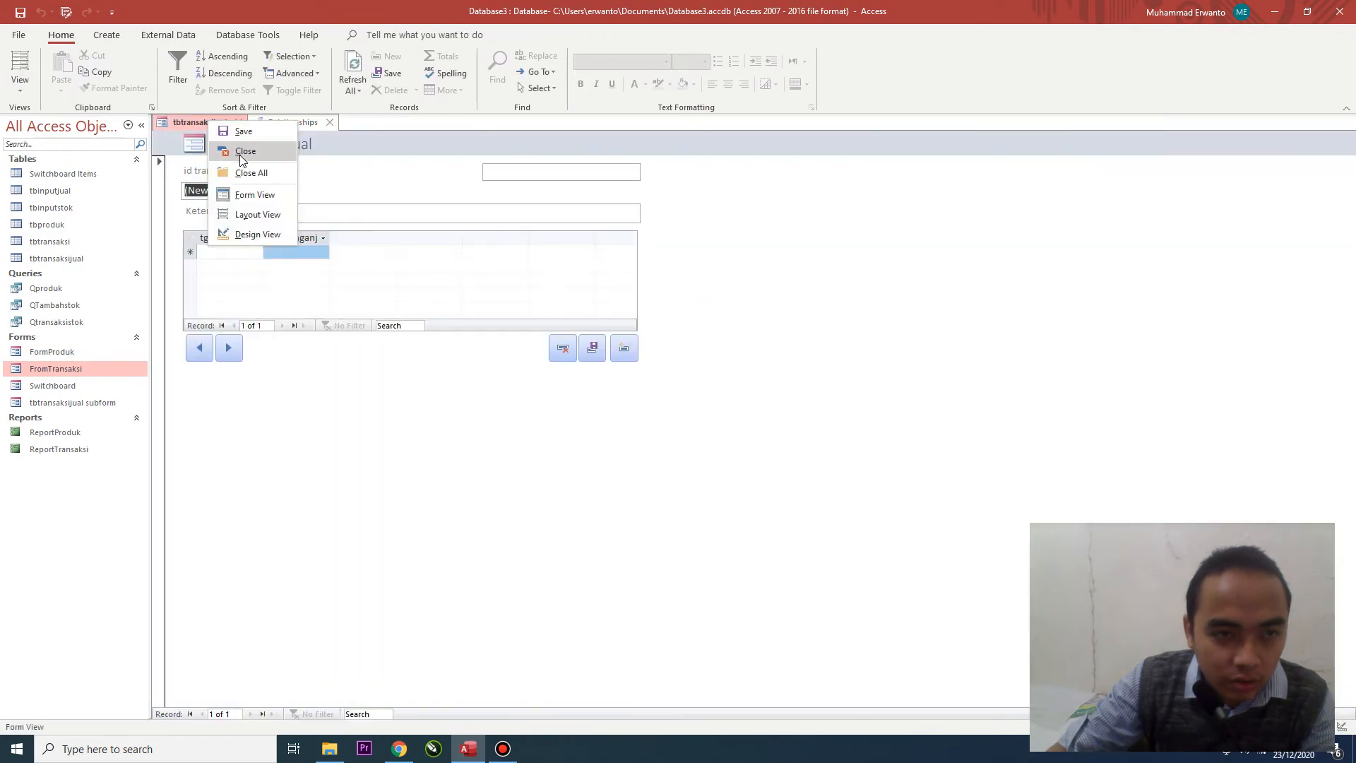
{"action": "left_click", "coordinate": [244, 155]}
{"action": "left_click", "coordinate": [639, 413]}
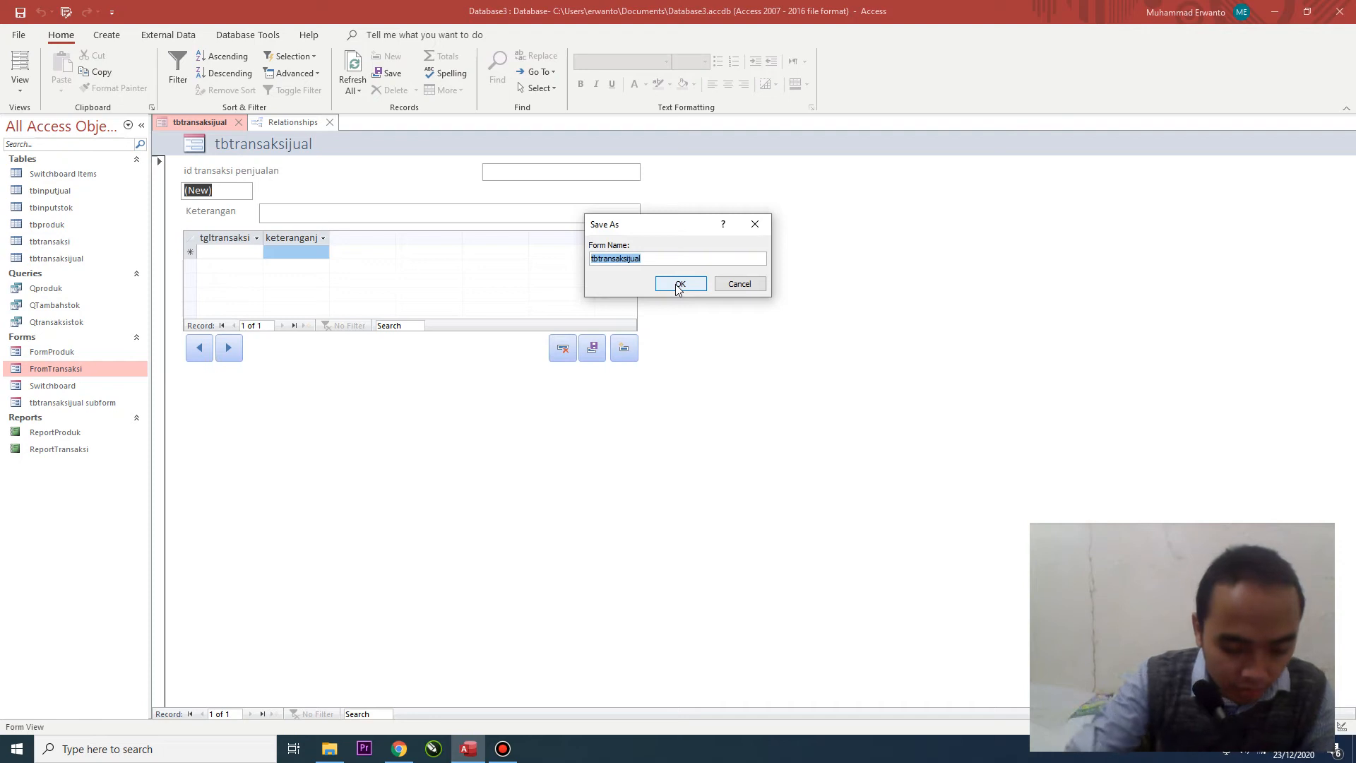
{"action": "type", "text": "Form"}
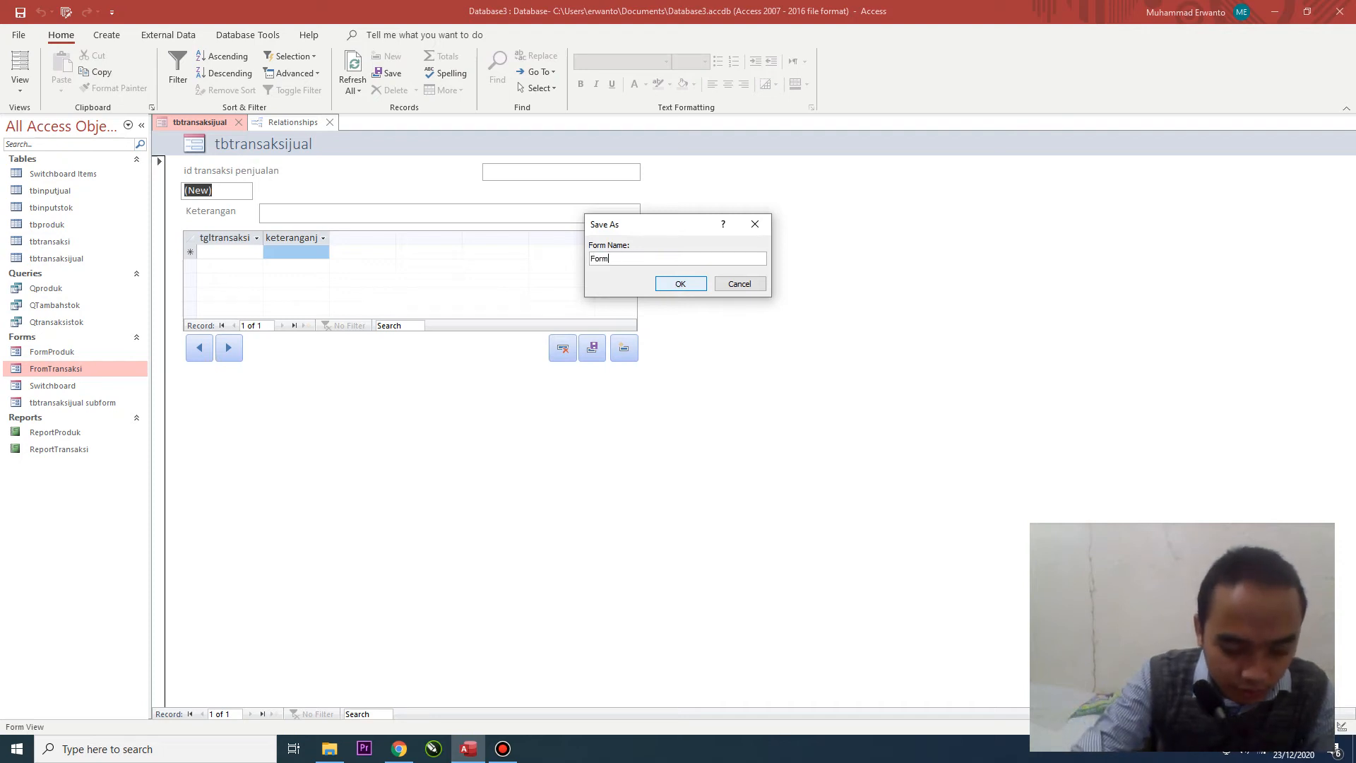
{"action": "type", "text": "TransaksiJu"}
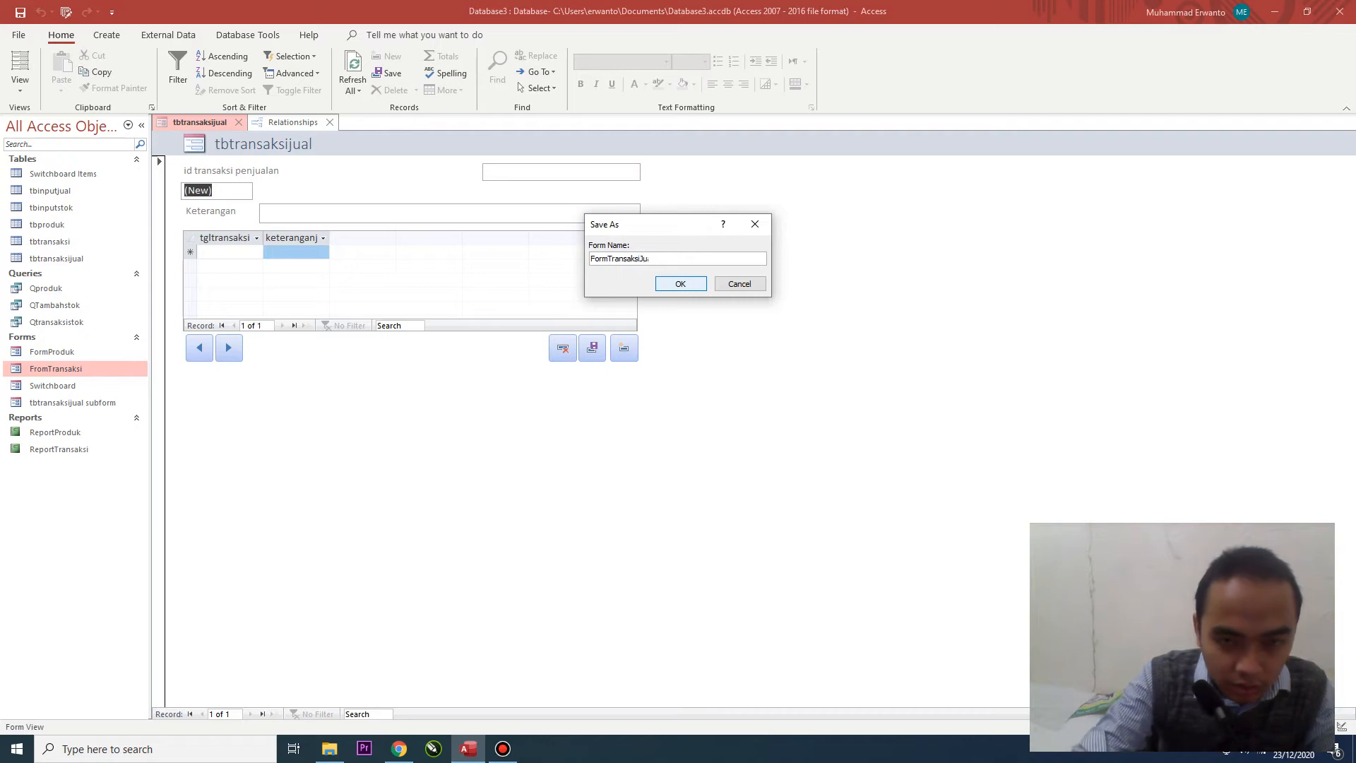
{"action": "type", "text": "al"}
{"action": "key", "text": "Return"}
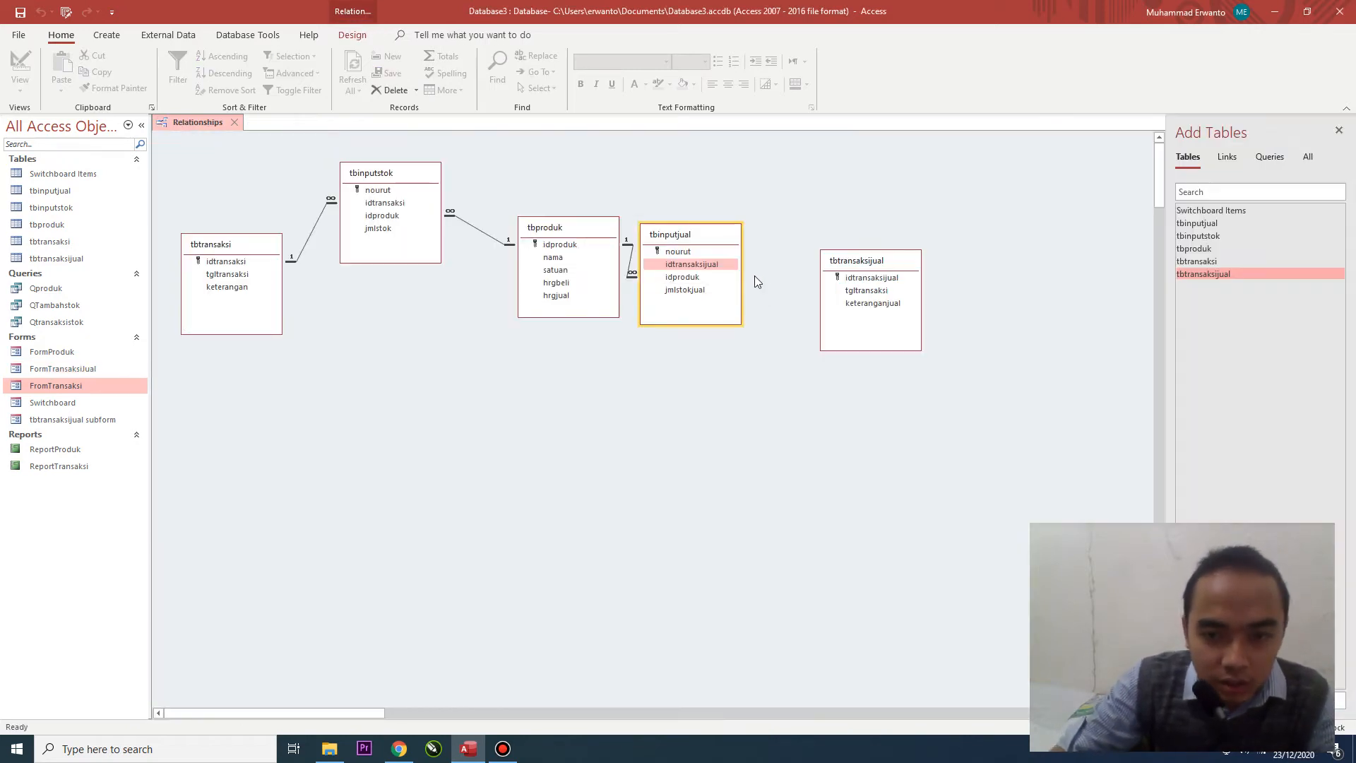
- Create the idtransaksijual relationship between tbinputjual and tbtransaksijual with referential integrity enforced
{"action": "left_click_drag", "start_coordinate": [731, 266], "coordinate": [848, 284]}
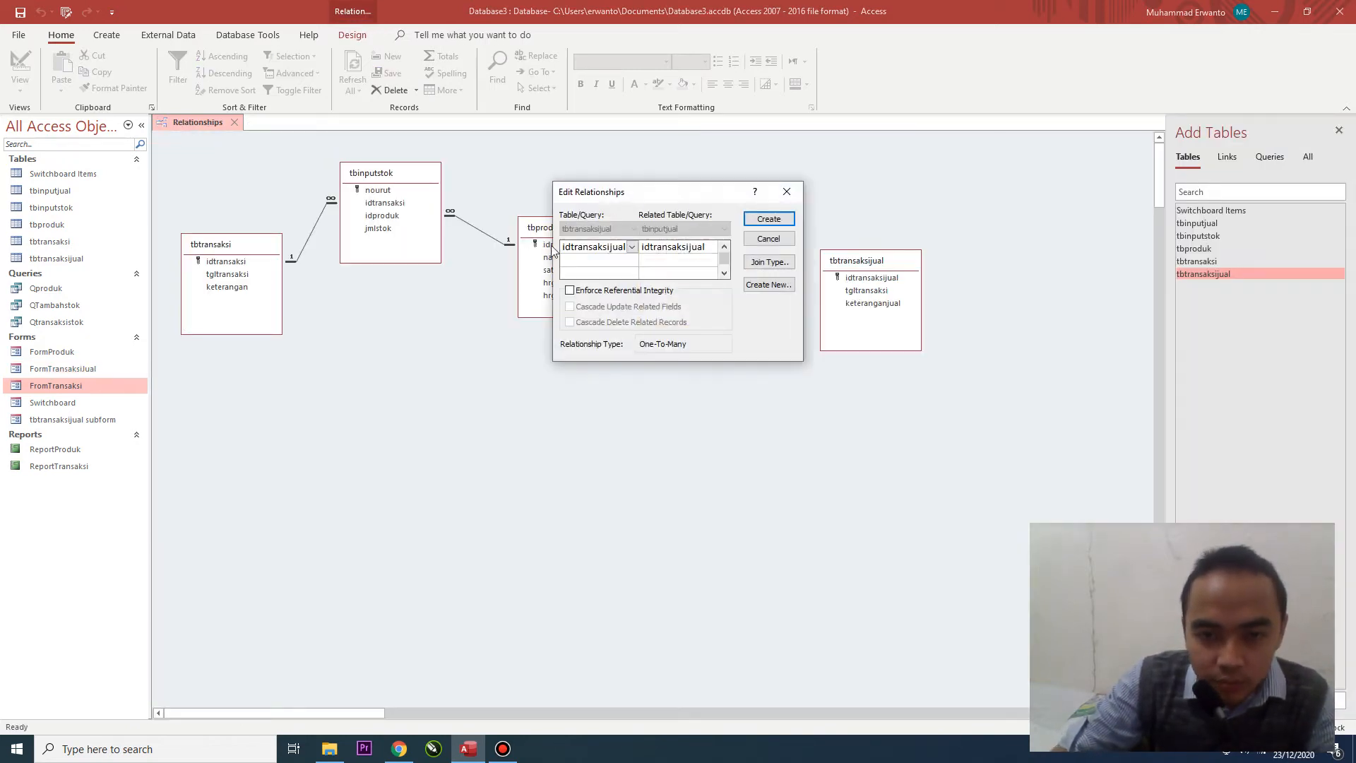
{"action": "left_click", "coordinate": [569, 290]}
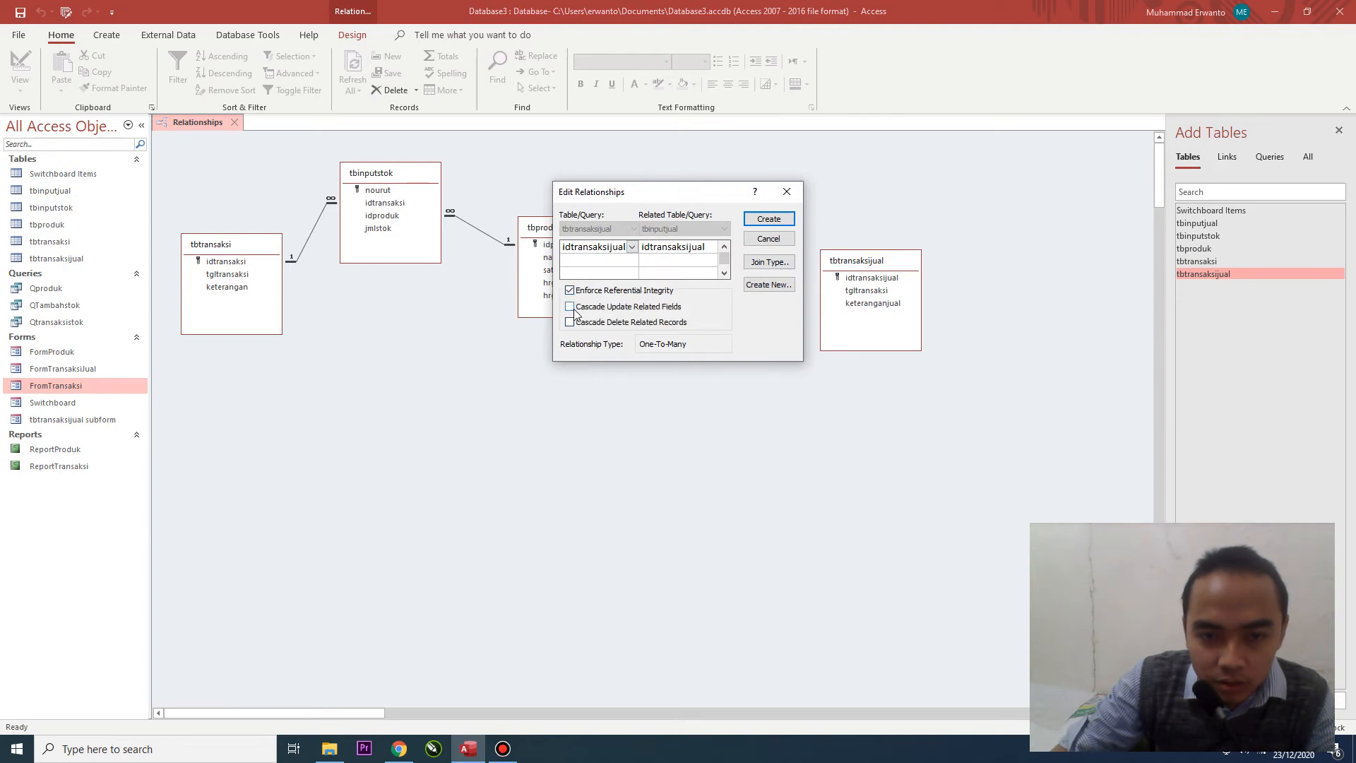
{"action": "left_click", "coordinate": [768, 219]}
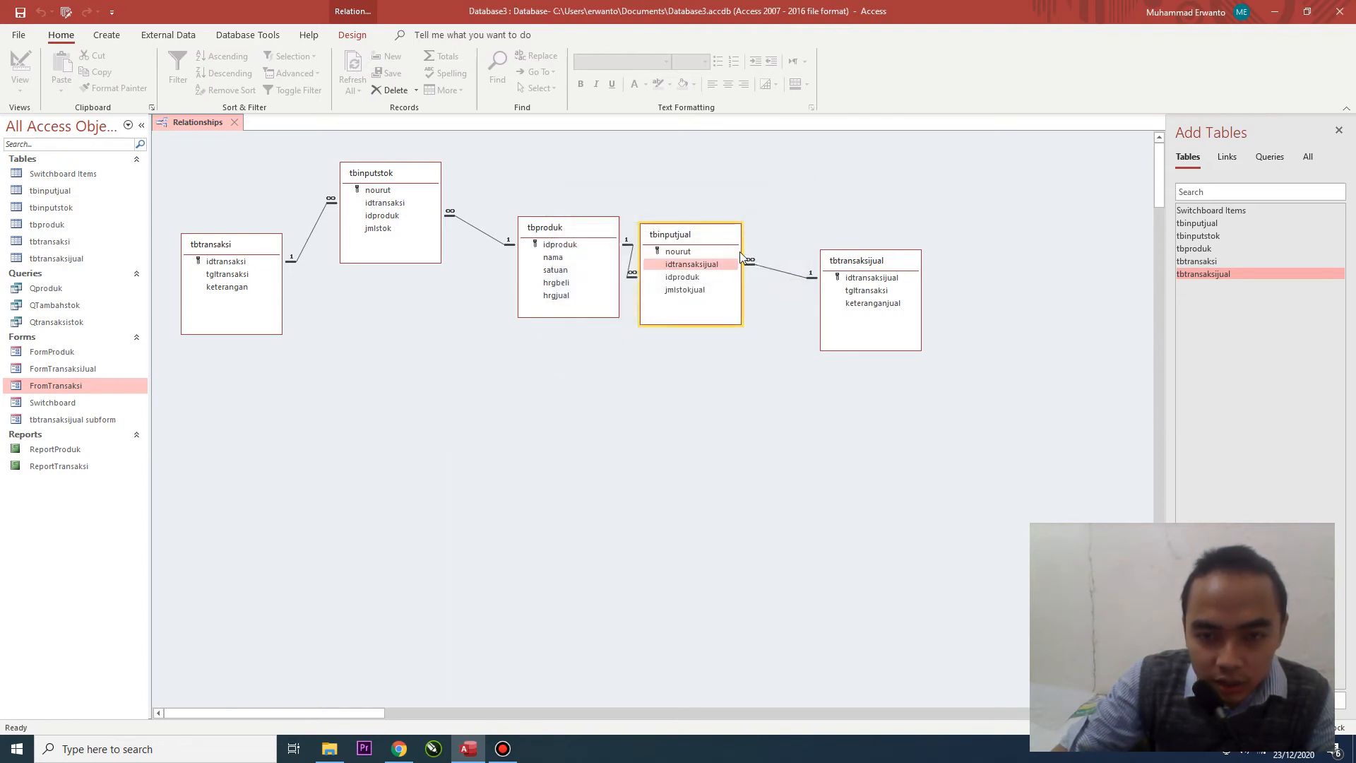
- Tidy the diagram by aligning tbproduk and tbinputjual in a row with tbinputstok and placing tbtransaksijual lower, beyond tbinputjual
{"action": "left_click_drag", "start_coordinate": [717, 237], "coordinate": [751, 269]}
{"action": "mouse_move", "coordinate": [838, 269]}
{"action": "left_mouse_down"}
{"action": "mouse_move", "coordinate": [838, 309]}
{"action": "mouse_move", "coordinate": [839, 296]}
{"action": "left_mouse_up"}
{"action": "left_click_drag", "start_coordinate": [570, 230], "coordinate": [568, 171]}
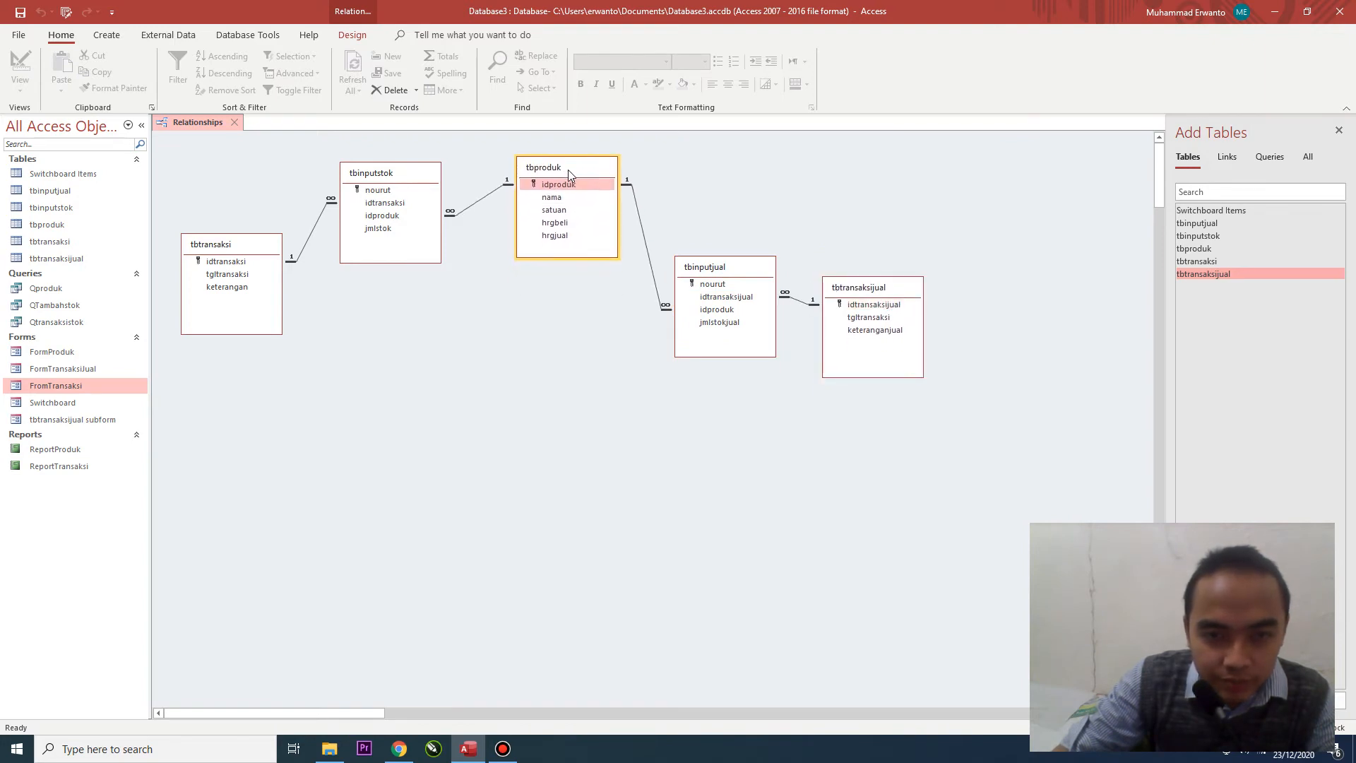
{"action": "left_click_drag", "start_coordinate": [705, 271], "coordinate": [696, 173]}
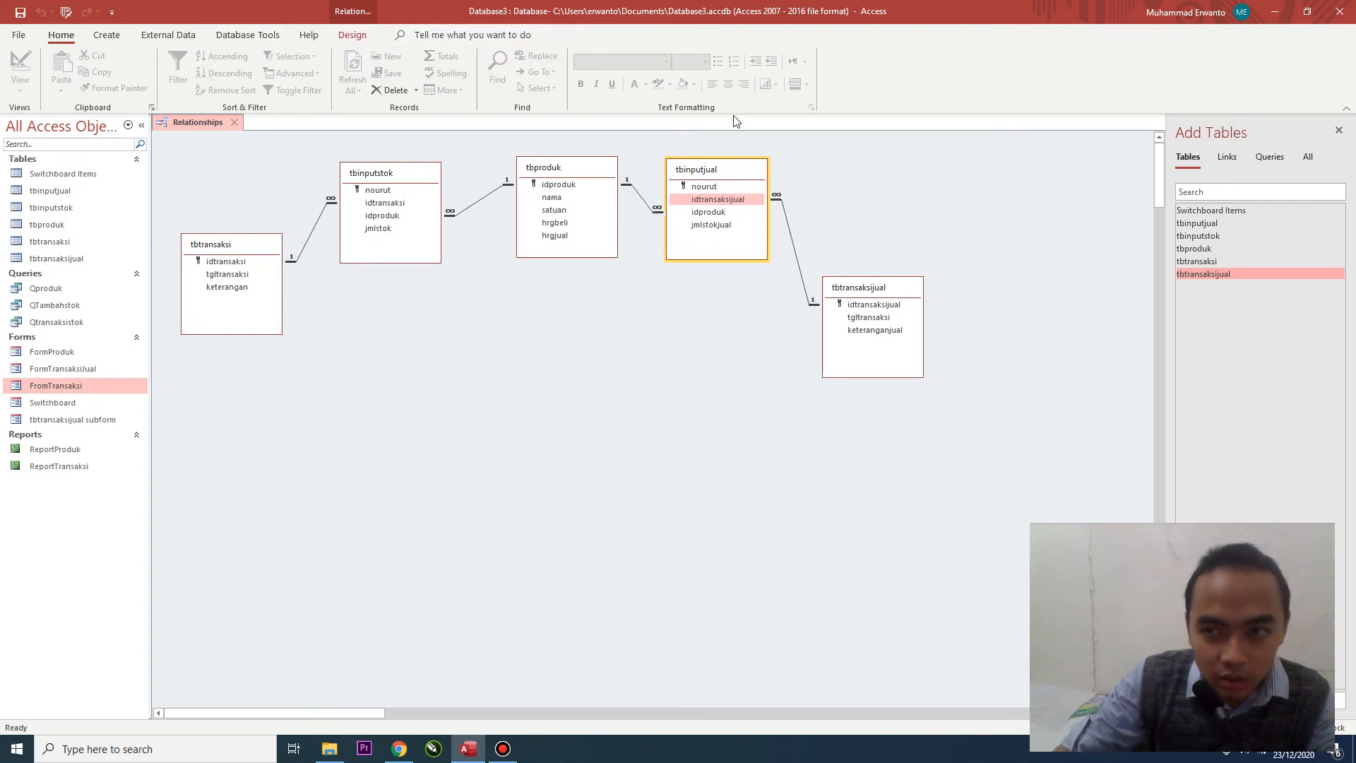
- Save and close the relationships layout, and open the FormTransaksiJual form
{"action": "right_click", "coordinate": [209, 122]}
{"action": "left_click", "coordinate": [224, 130]}
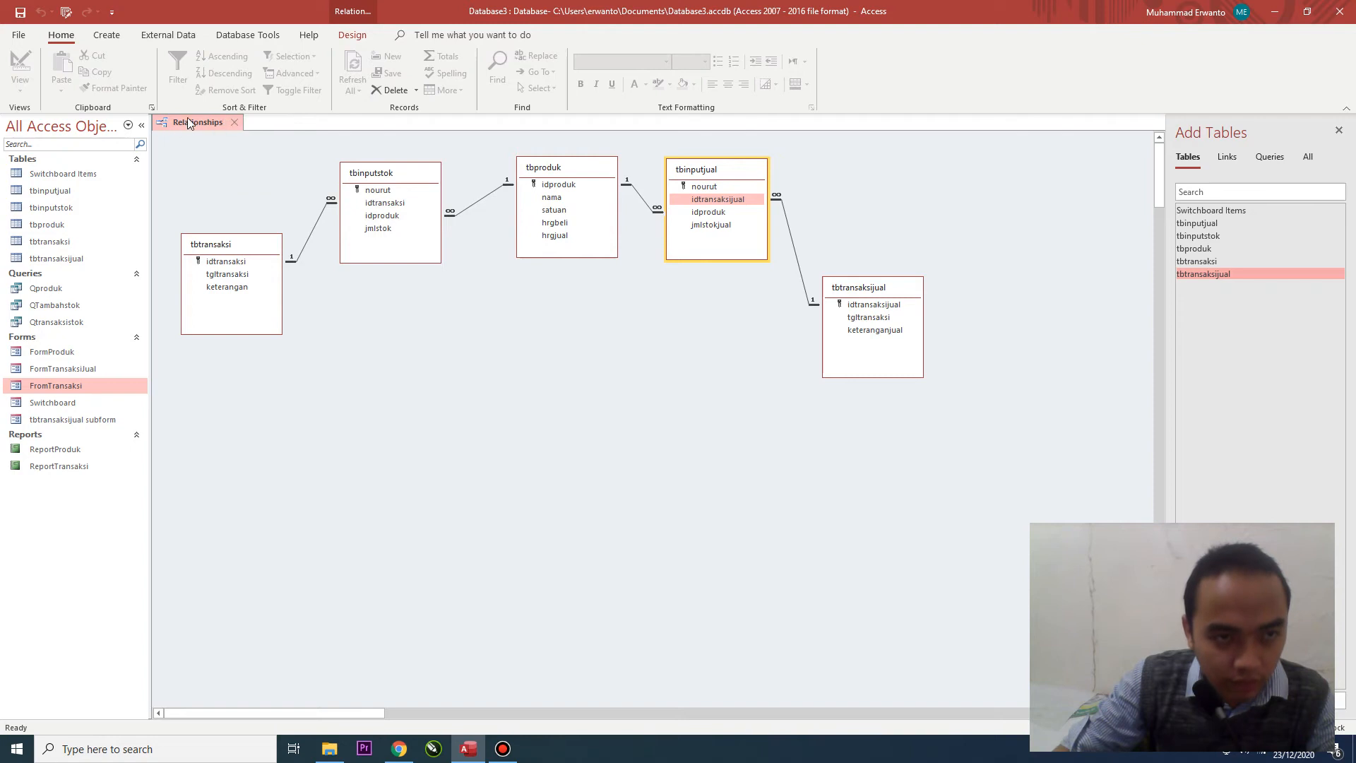
{"action": "right_click", "coordinate": [188, 120]}
{"action": "left_click", "coordinate": [222, 148]}
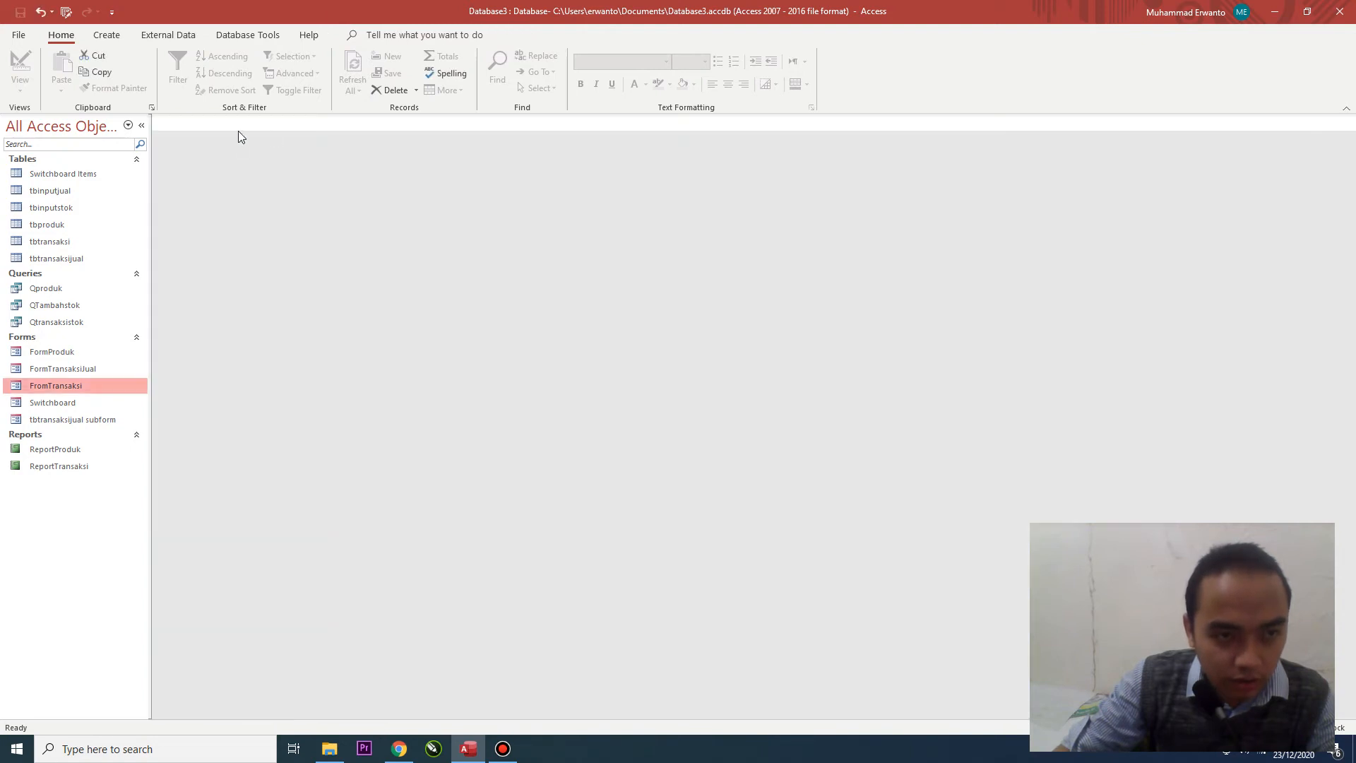
{"action": "double_click", "coordinate": [85, 369]}
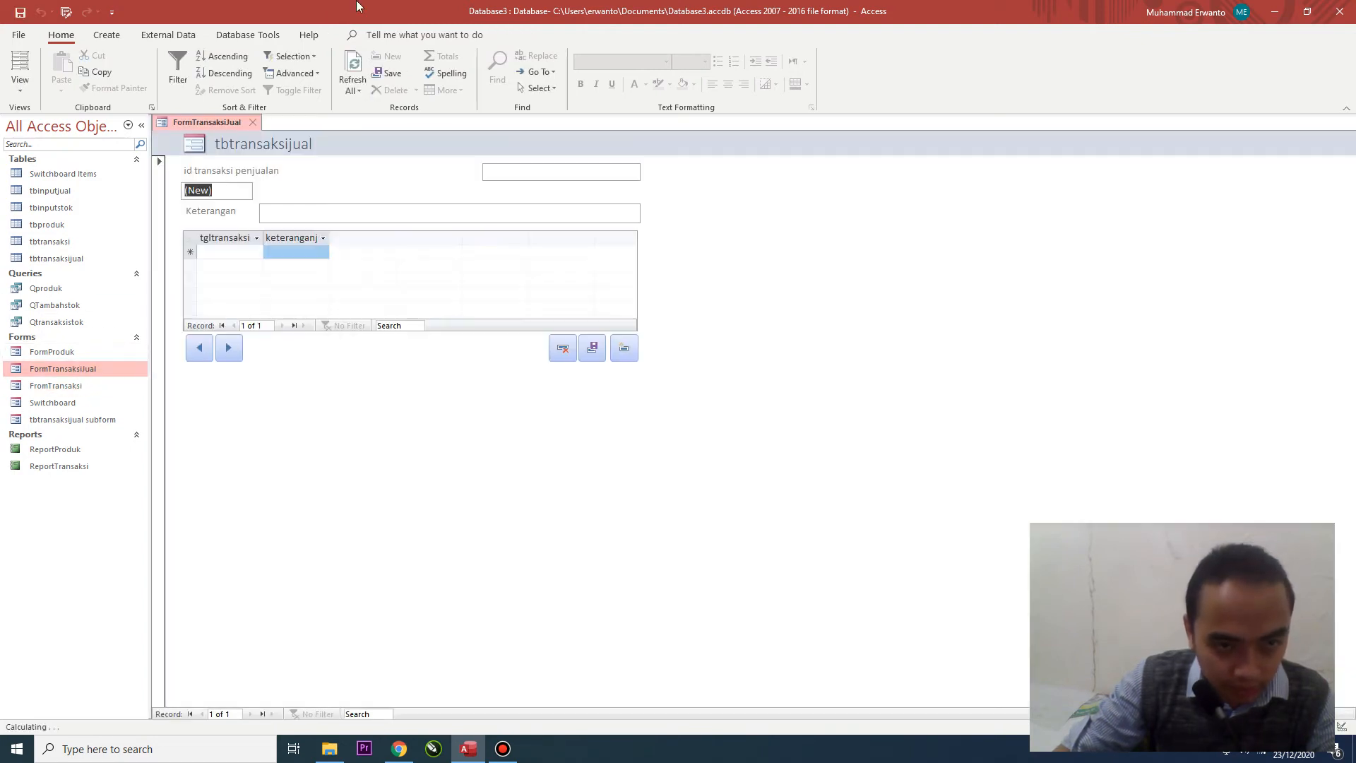
- Create a new query in design view and add the tables tbinputjual, tbtransaksijual and tbproduk
{"action": "left_click", "coordinate": [103, 37]}
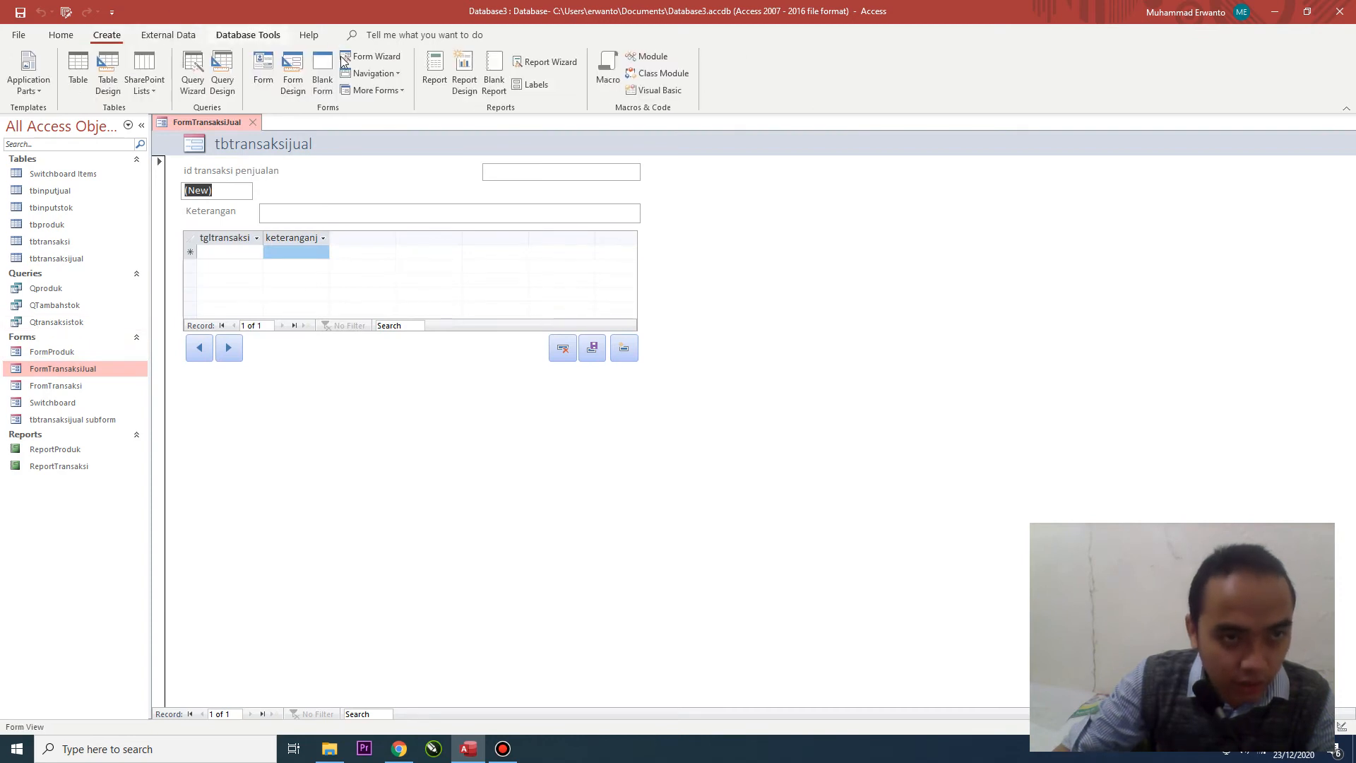
{"action": "left_click", "coordinate": [224, 70]}
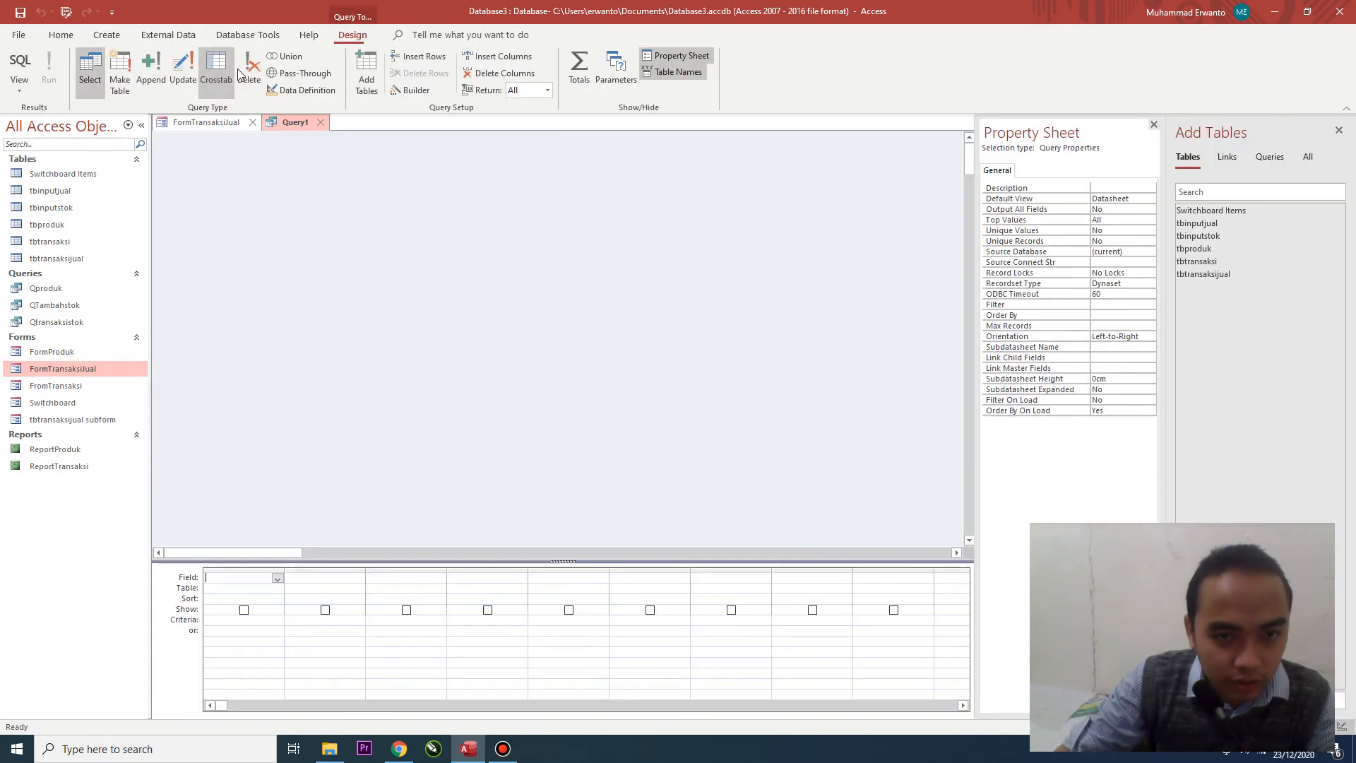
{"action": "double_click", "coordinate": [1196, 225]}
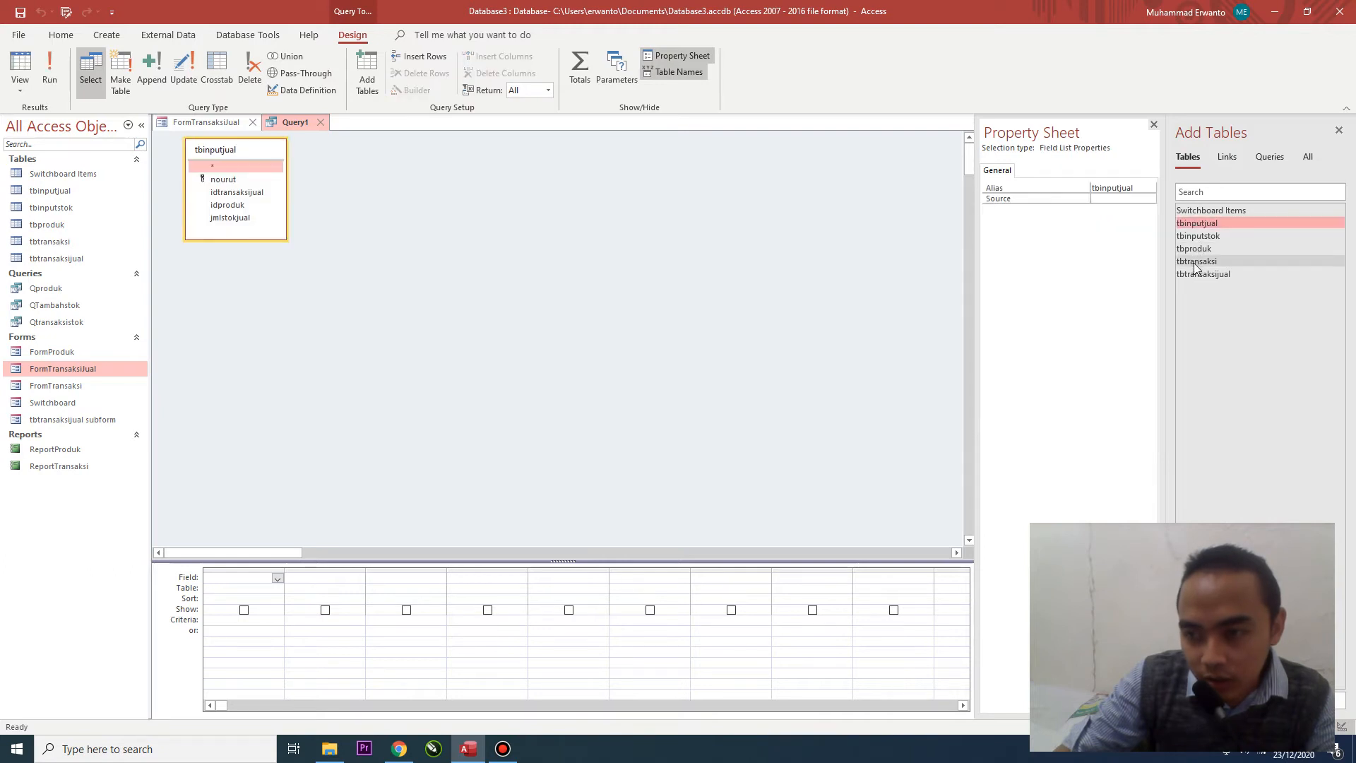
{"action": "double_click", "coordinate": [1200, 274]}
{"action": "double_click", "coordinate": [1194, 249]}
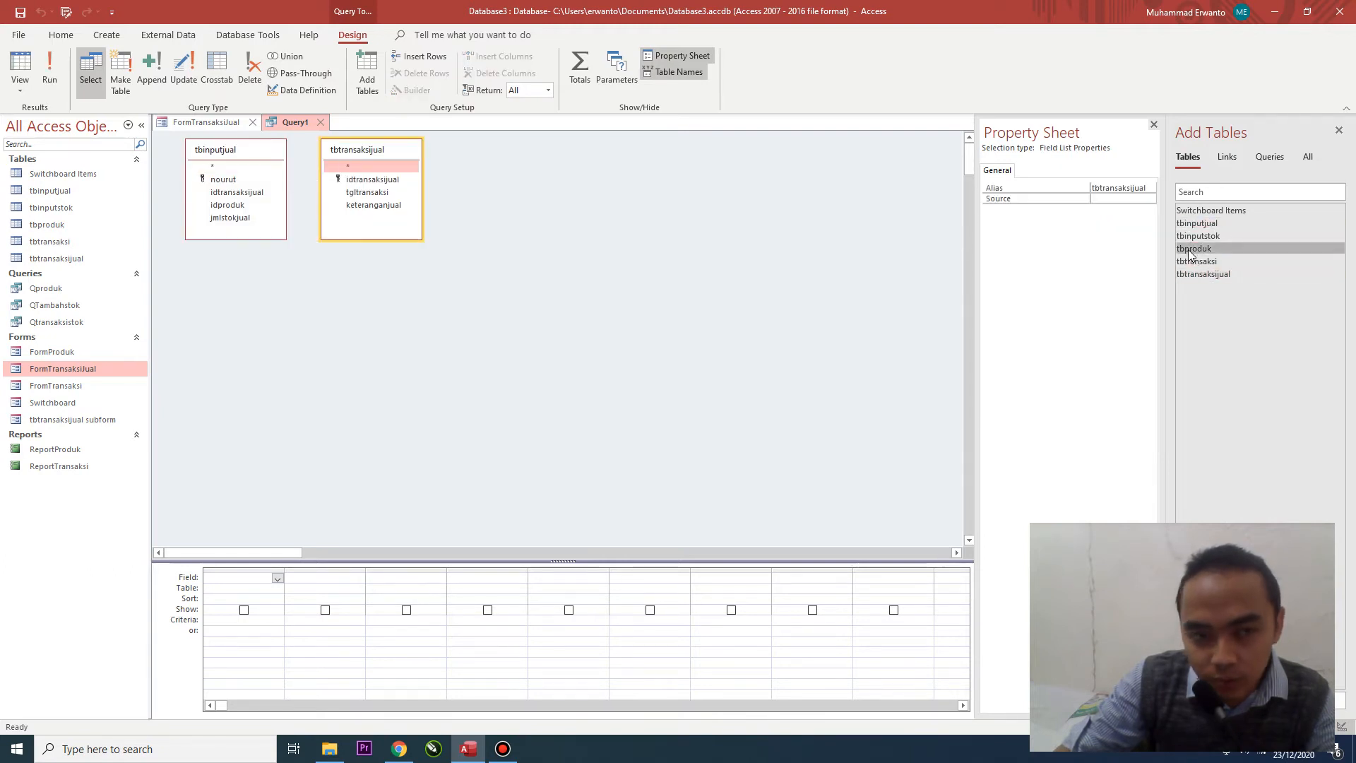
- Arrange the query's tables in one row in the order tbproduk, tbinputjual, tbtransaksijual
{"action": "left_click_drag", "start_coordinate": [504, 154], "coordinate": [365, 321]}
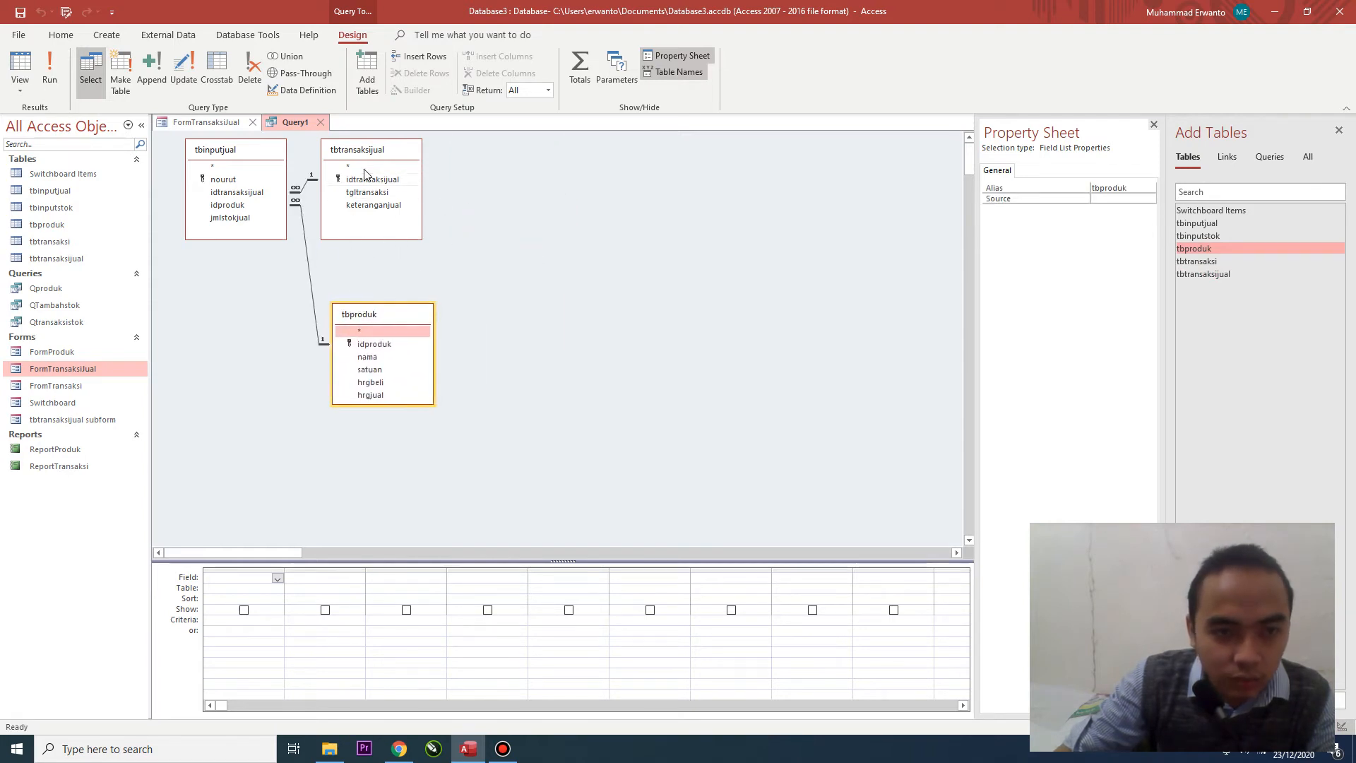
{"action": "left_click_drag", "start_coordinate": [361, 150], "coordinate": [567, 141]}
{"action": "left_click_drag", "start_coordinate": [263, 152], "coordinate": [454, 152]}
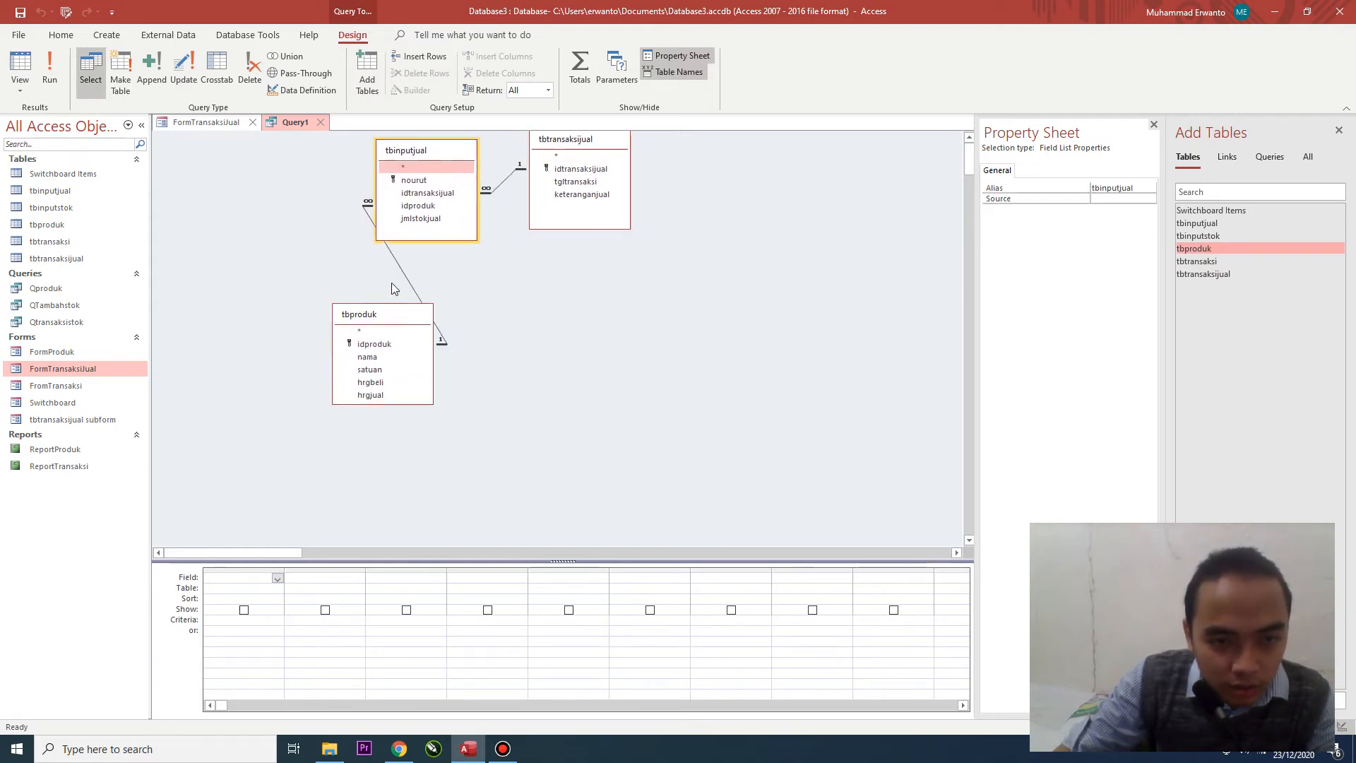
{"action": "left_click_drag", "start_coordinate": [391, 321], "coordinate": [267, 152]}
{"action": "left_click_drag", "start_coordinate": [569, 147], "coordinate": [568, 158]}
{"action": "left_click_drag", "start_coordinate": [251, 150], "coordinate": [254, 162]}
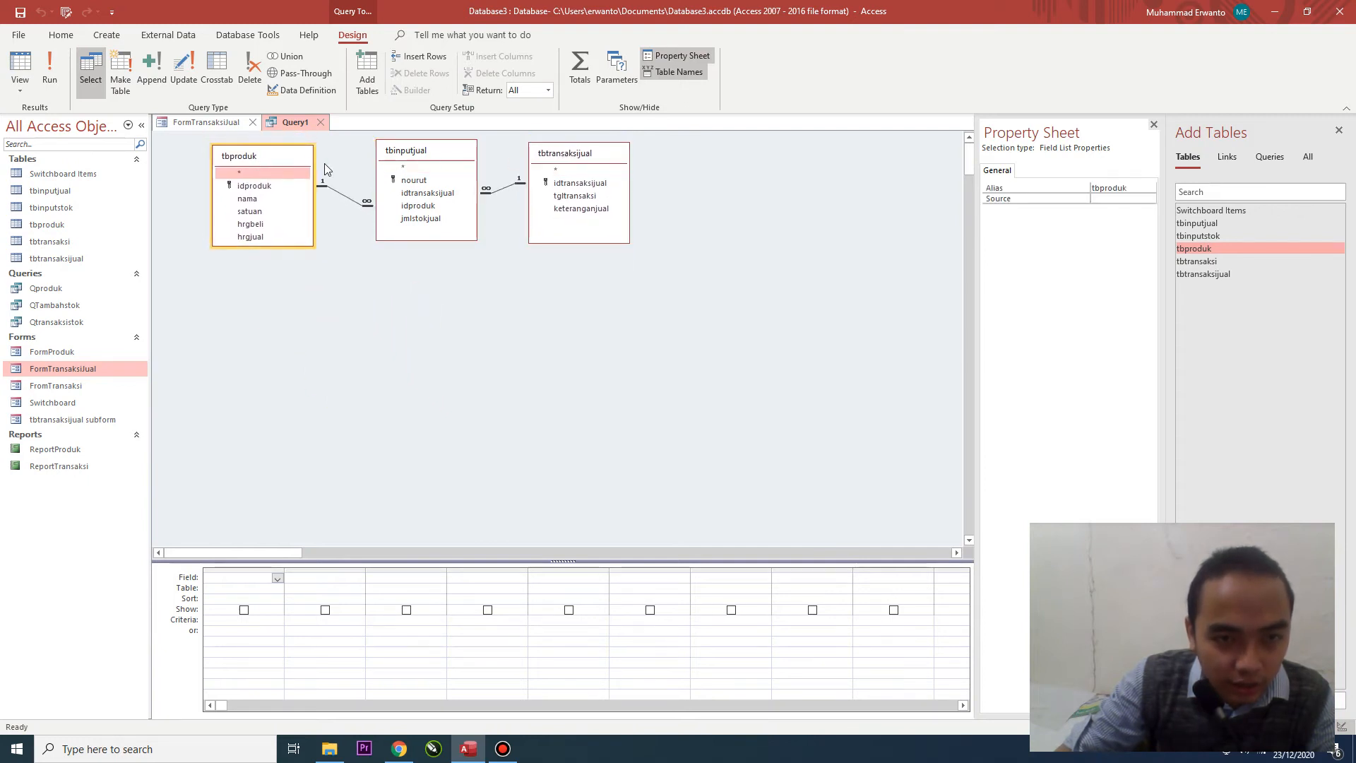
- Add the fields nourut and idproduk from tbinputjual, nama and hrgjual from tbproduk, and jmlstokjual from tbinputjual to the query
{"action": "double_click", "coordinate": [411, 180]}
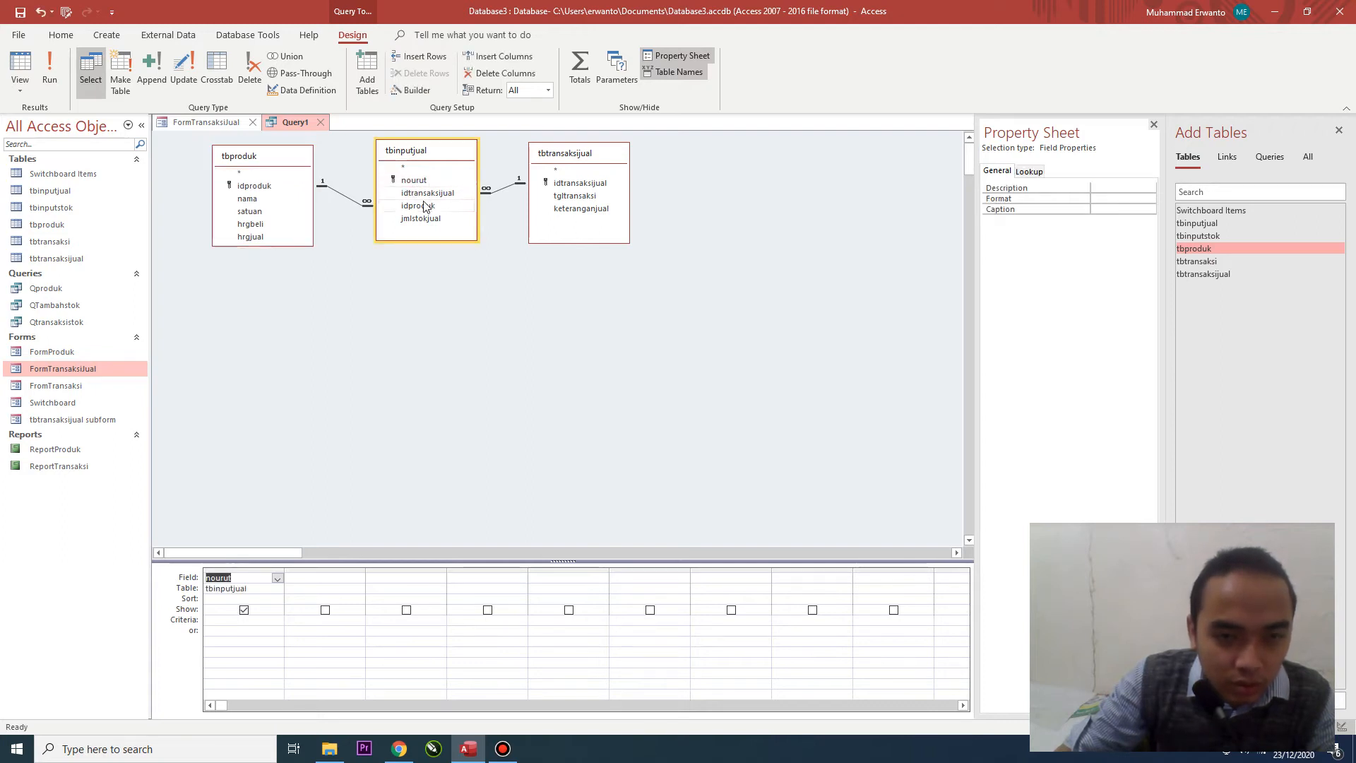
{"action": "double_click", "coordinate": [425, 206]}
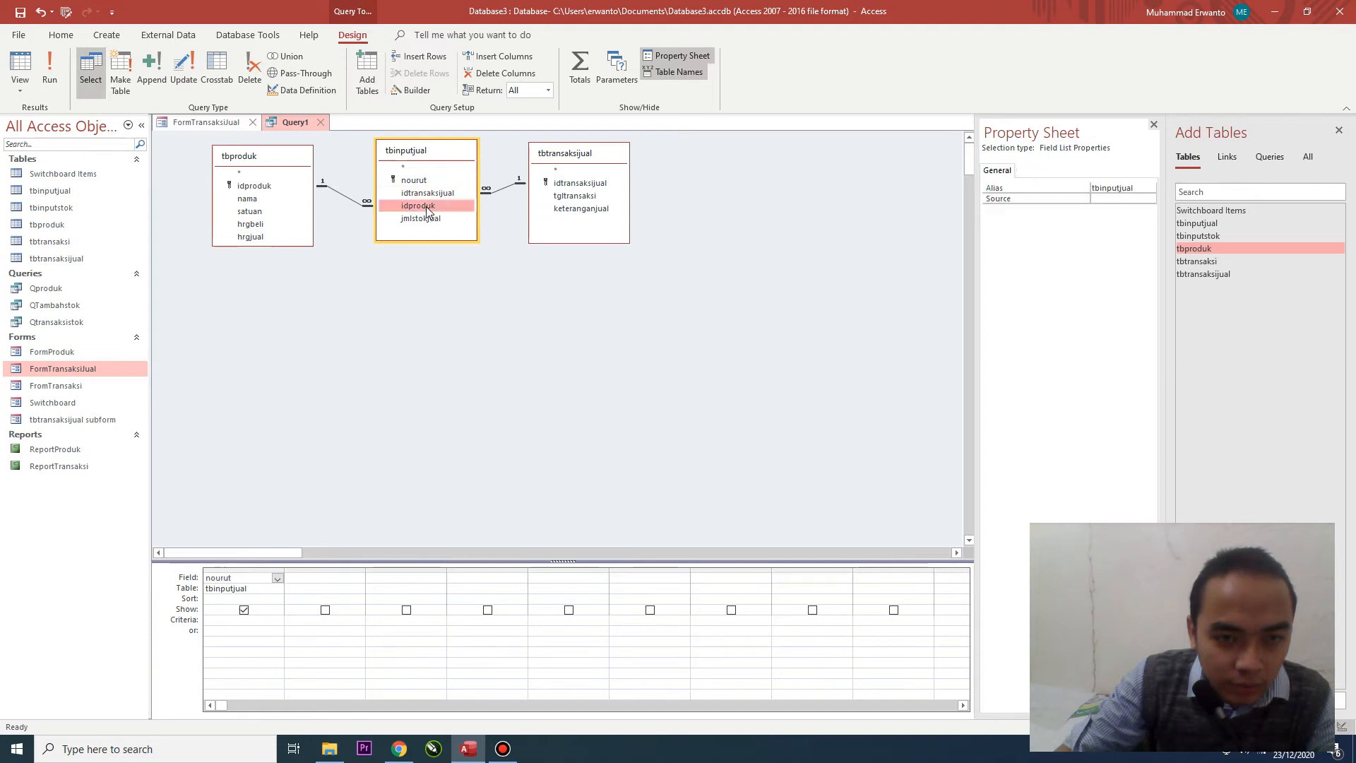
{"action": "double_click", "coordinate": [249, 200]}
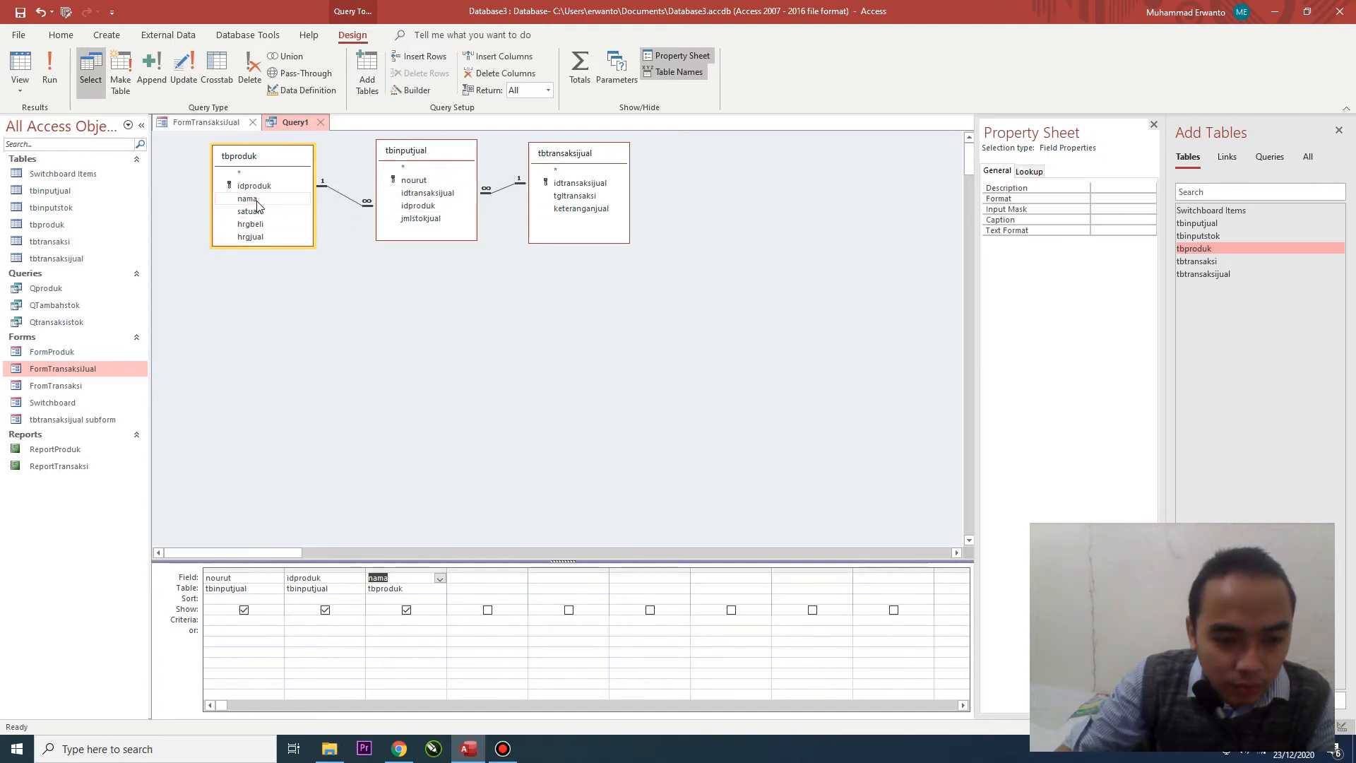
{"action": "double_click", "coordinate": [258, 238]}
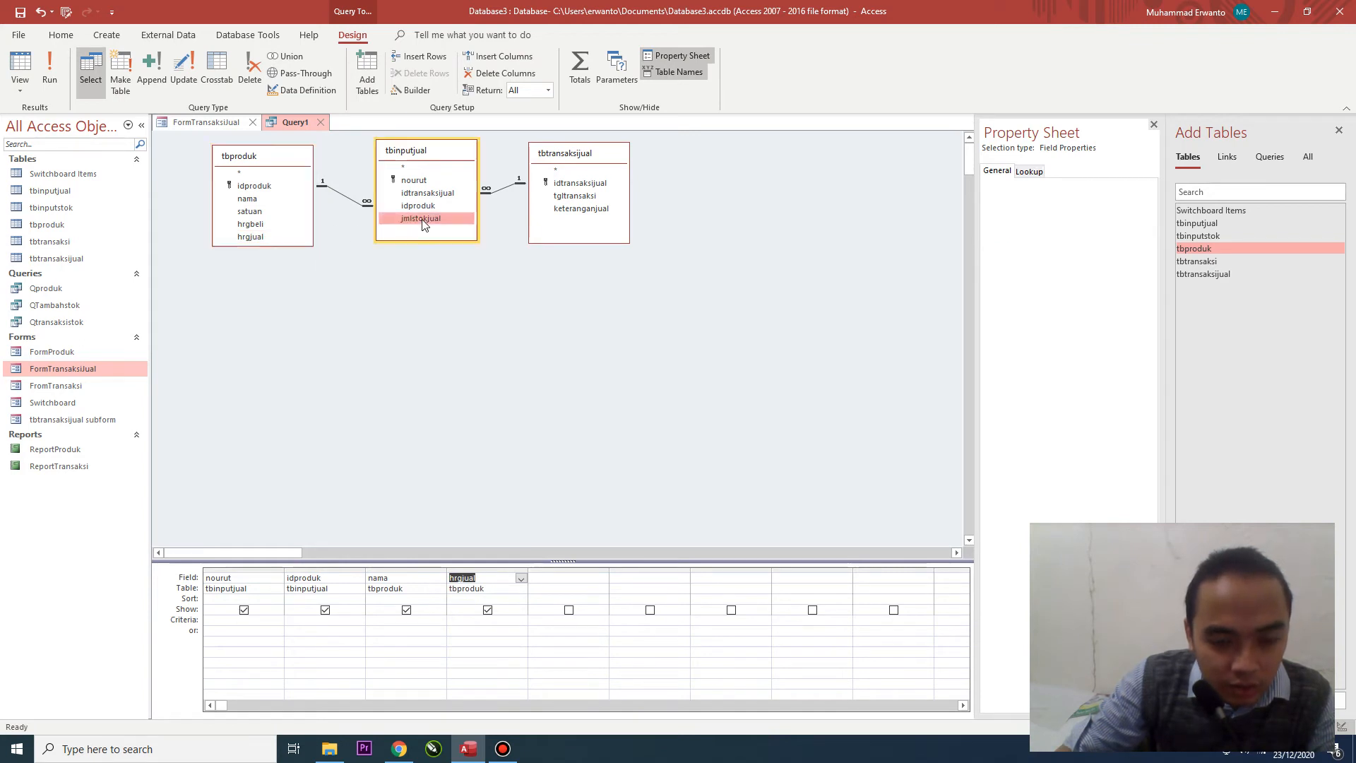
{"action": "double_click", "coordinate": [422, 219]}
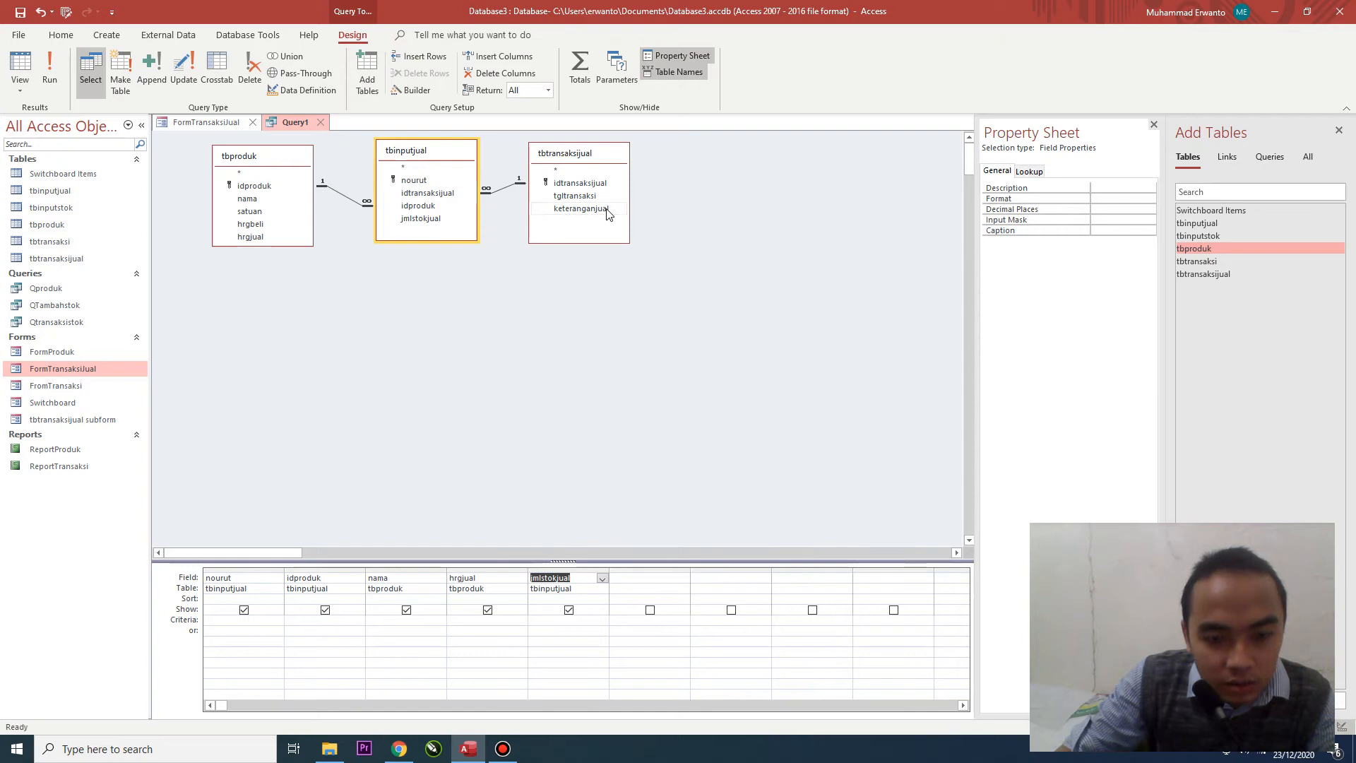
- Turn on the Totals row in the query grid, and undo the last edit
{"action": "left_click", "coordinate": [644, 576]}
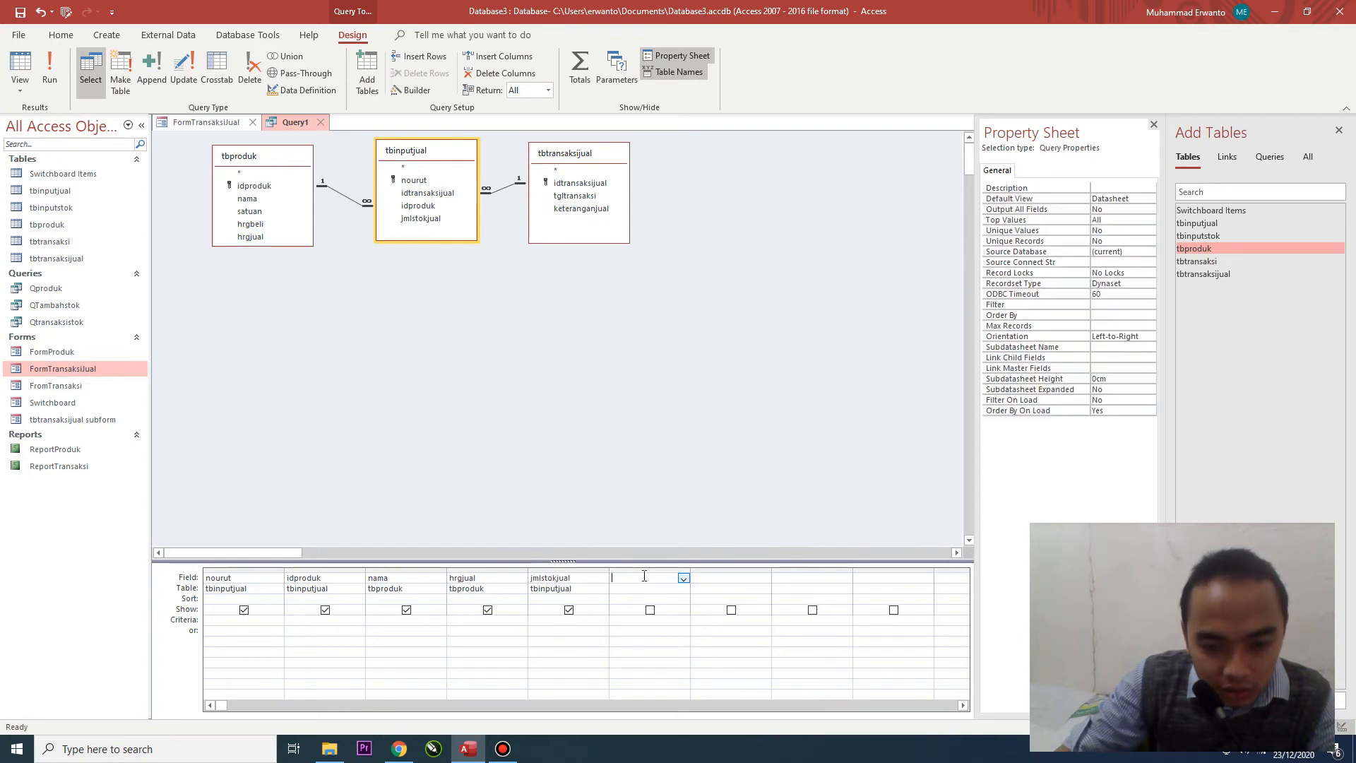
{"action": "right_click", "coordinate": [644, 577]}
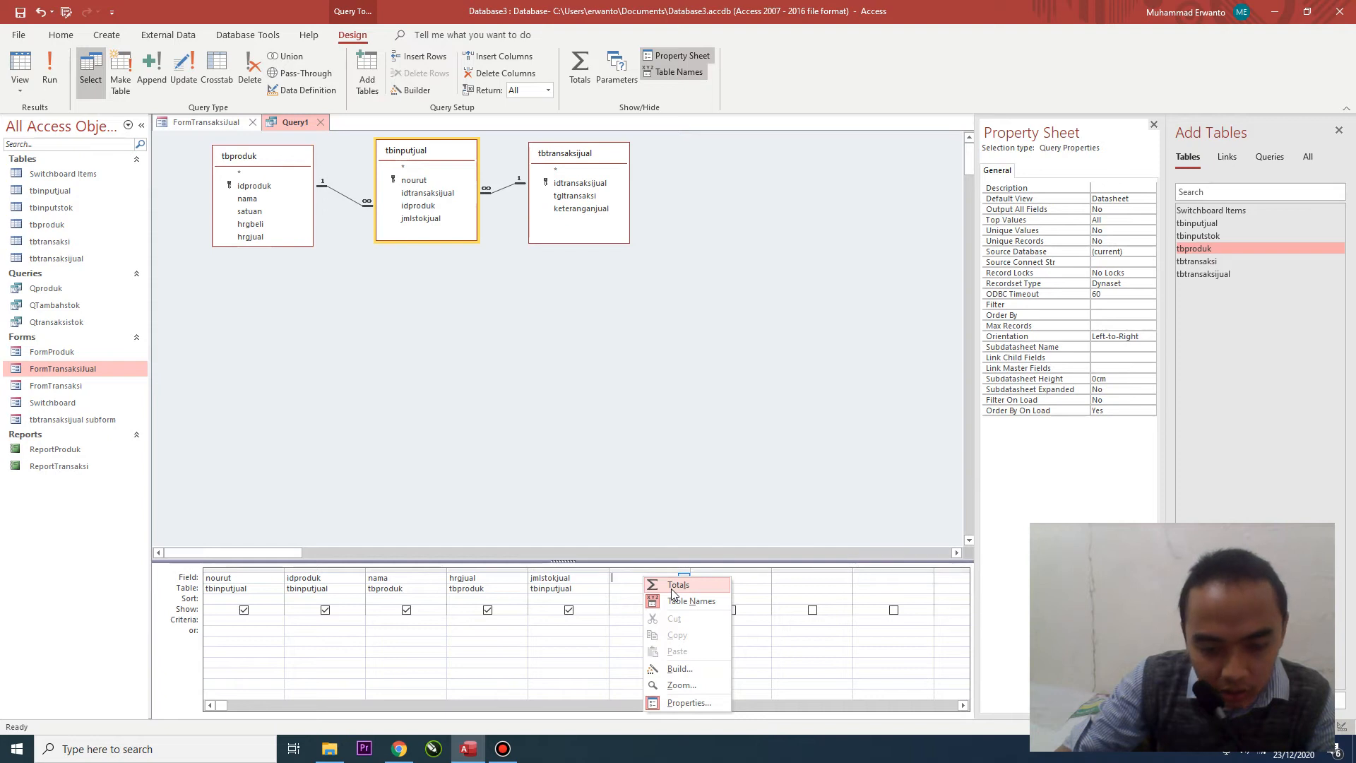
{"action": "left_click", "coordinate": [671, 592]}
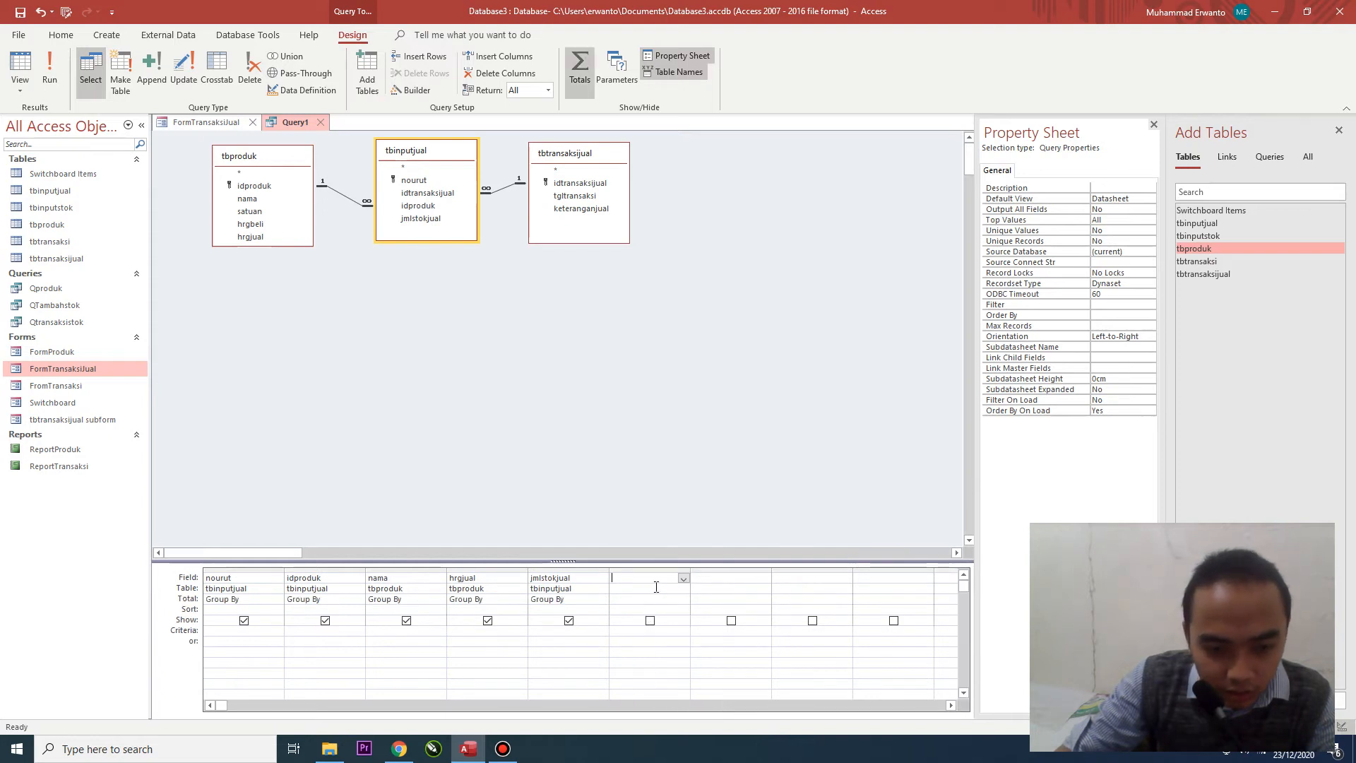
{"action": "key", "text": "ctrl+z"}
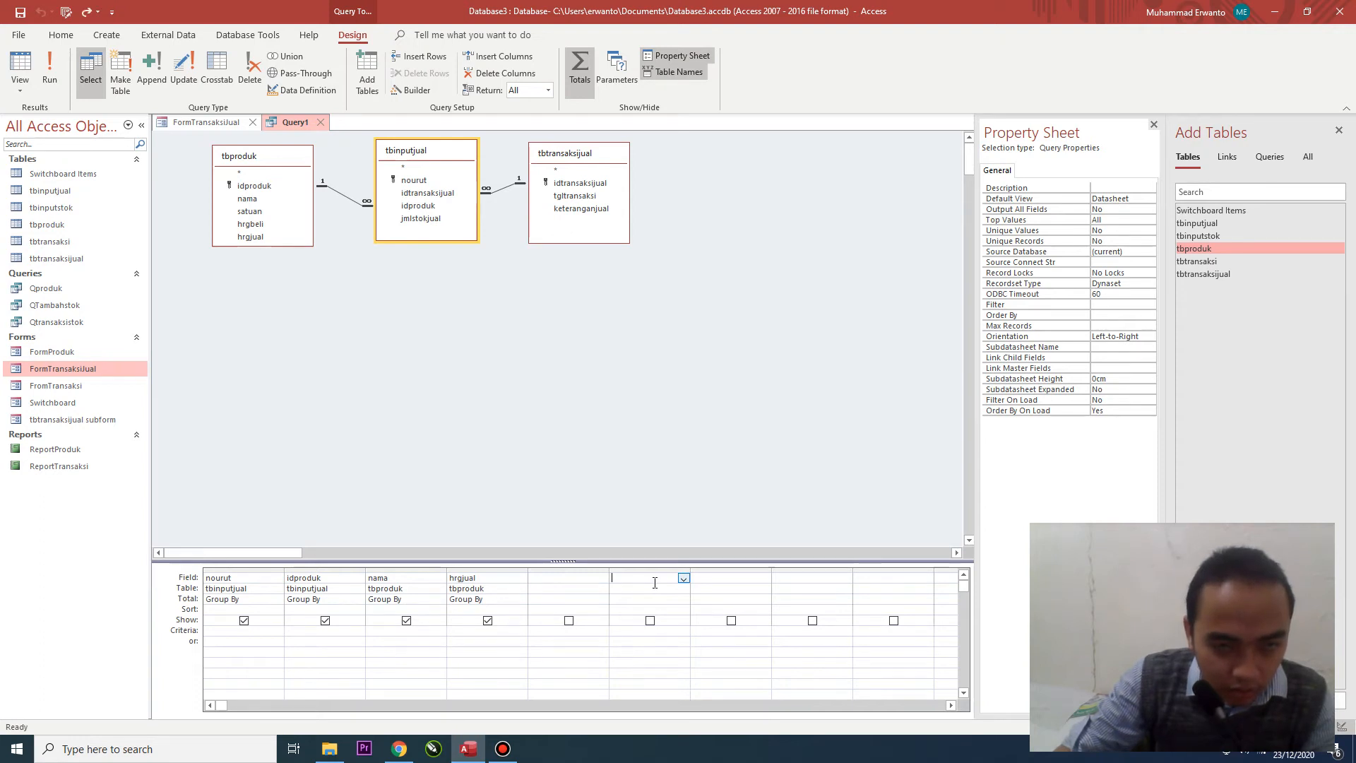
- Clear the Group By entries under nourut, idproduk, nama and hrgjual
{"action": "left_click", "coordinate": [501, 599]}
{"action": "left_click_drag", "start_coordinate": [259, 598], "coordinate": [145, 601]}
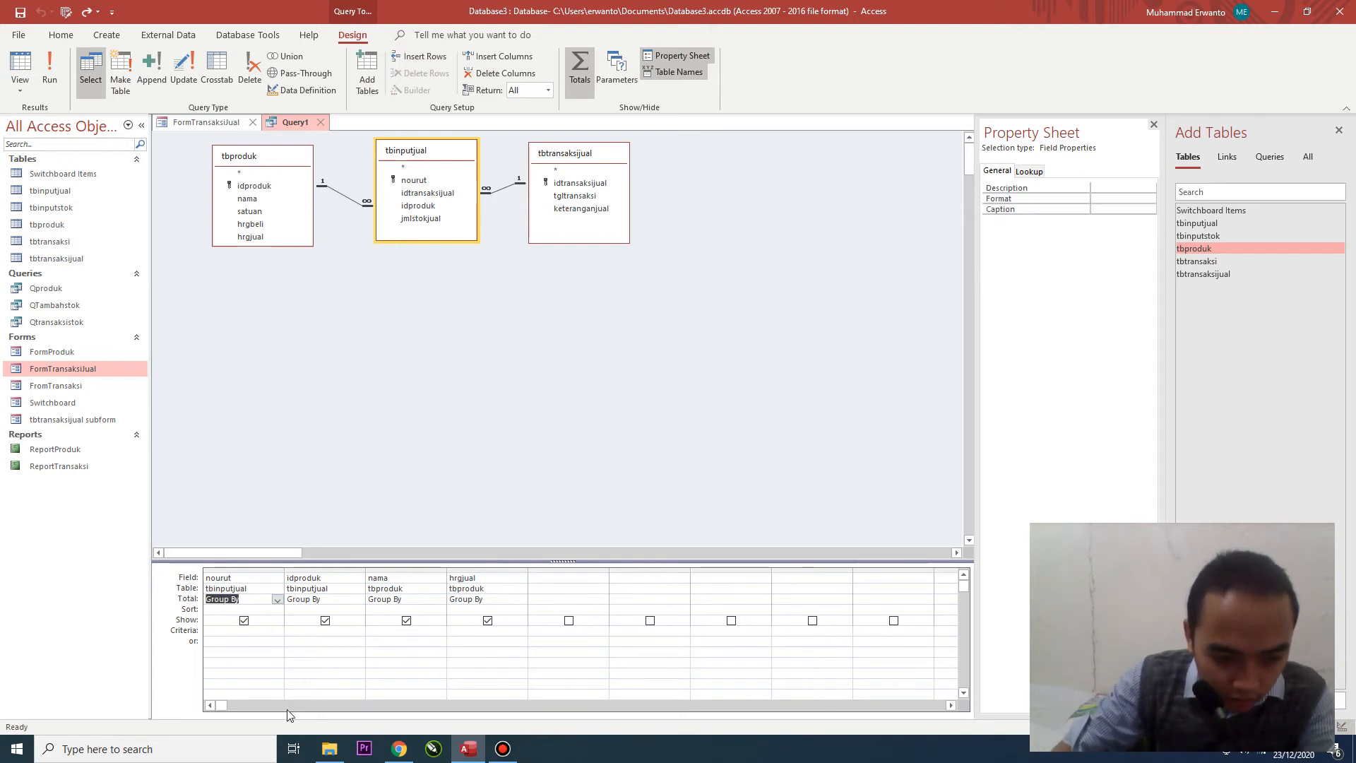
{"action": "key", "text": "BackSpace"}
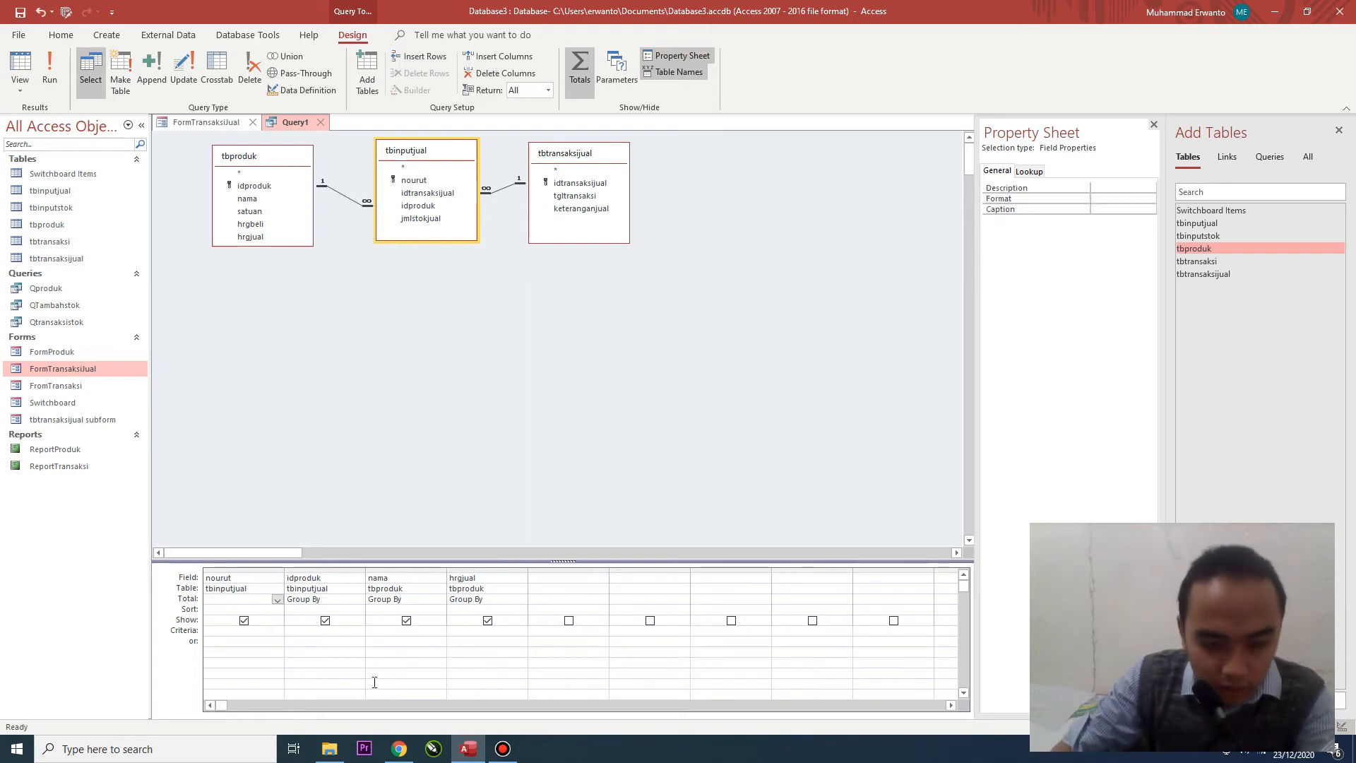
{"action": "key", "text": "Tab"}
{"action": "key", "text": "BackSpace"}
{"action": "key", "text": "Tab"}
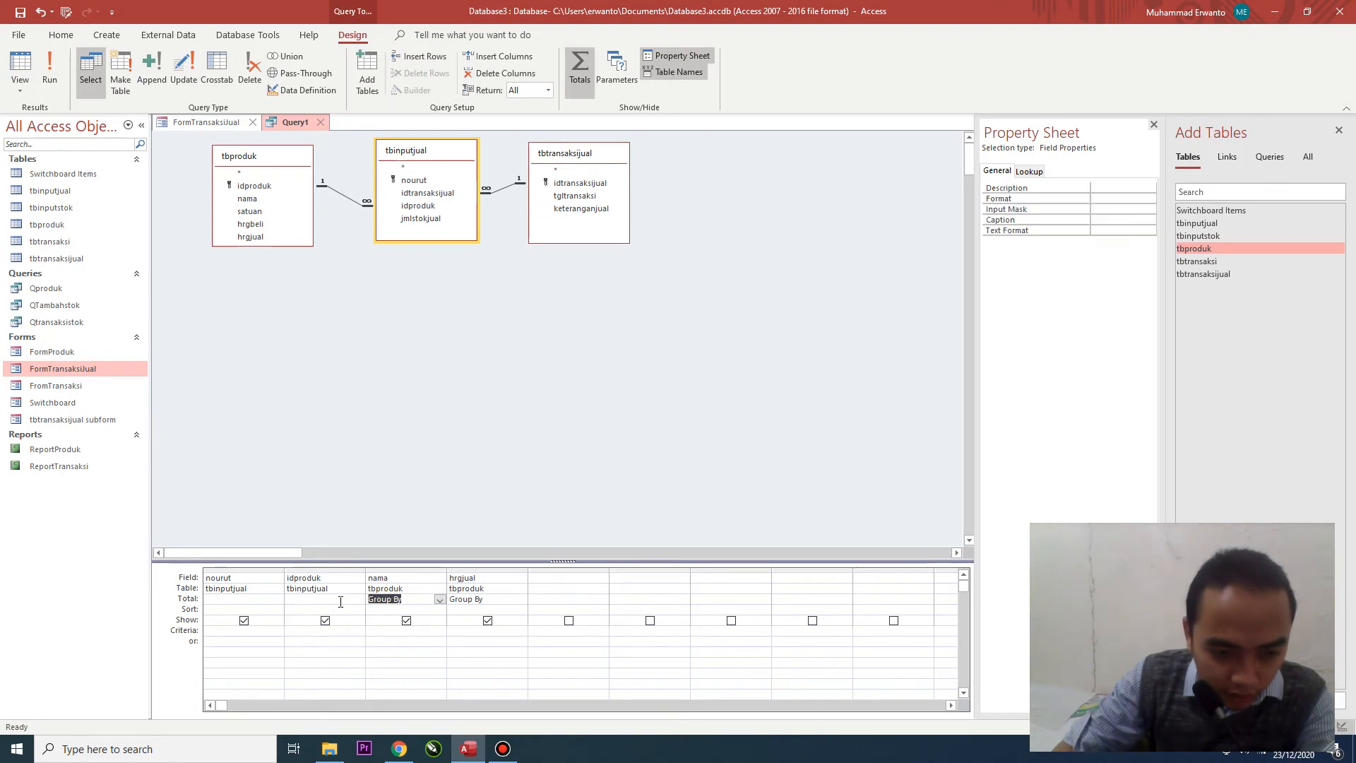
{"action": "key", "text": "BackSpace"}
{"action": "key", "text": "Tab"}
{"action": "key", "text": "BackSpace"}
- Add jmlstokjual from tbinputjual as the fifth query field and clear its Group By entry
{"action": "left_click", "coordinate": [557, 579]}
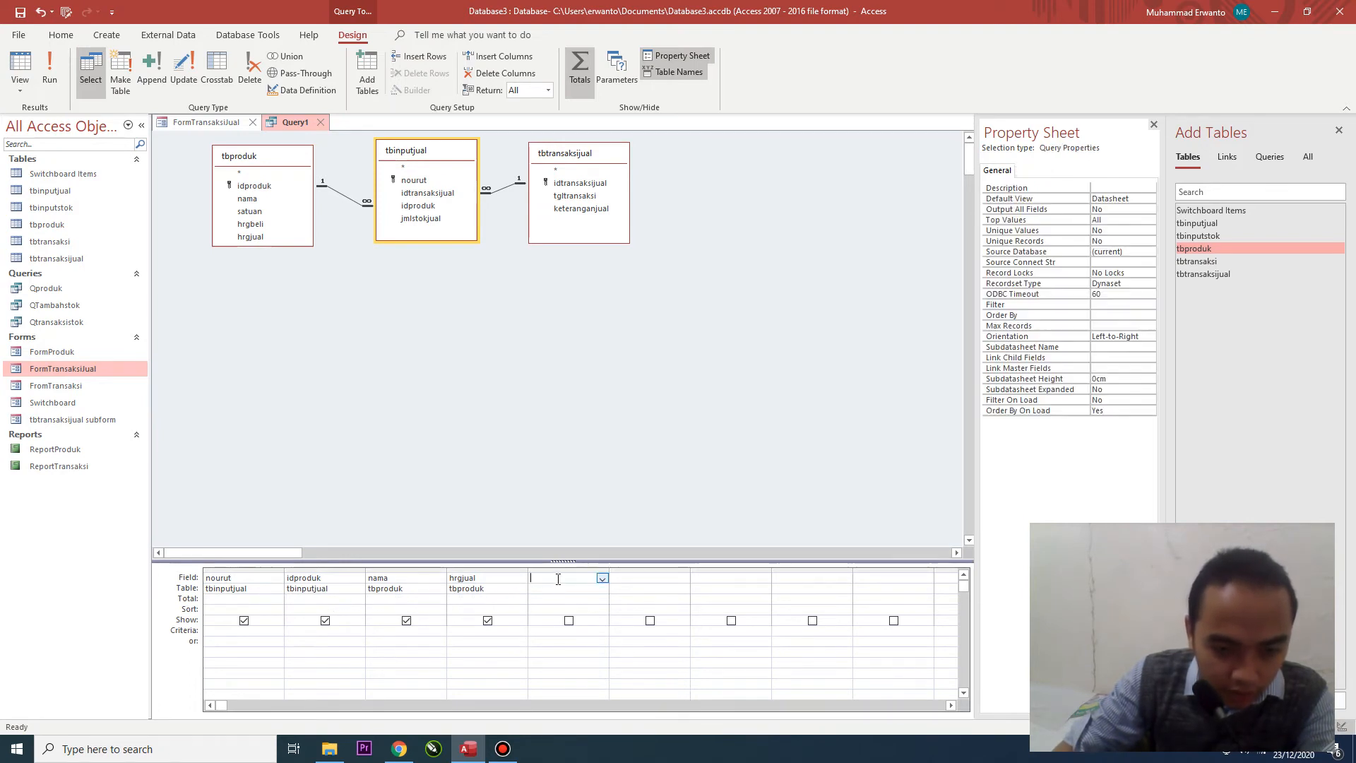
{"action": "double_click", "coordinate": [422, 219]}
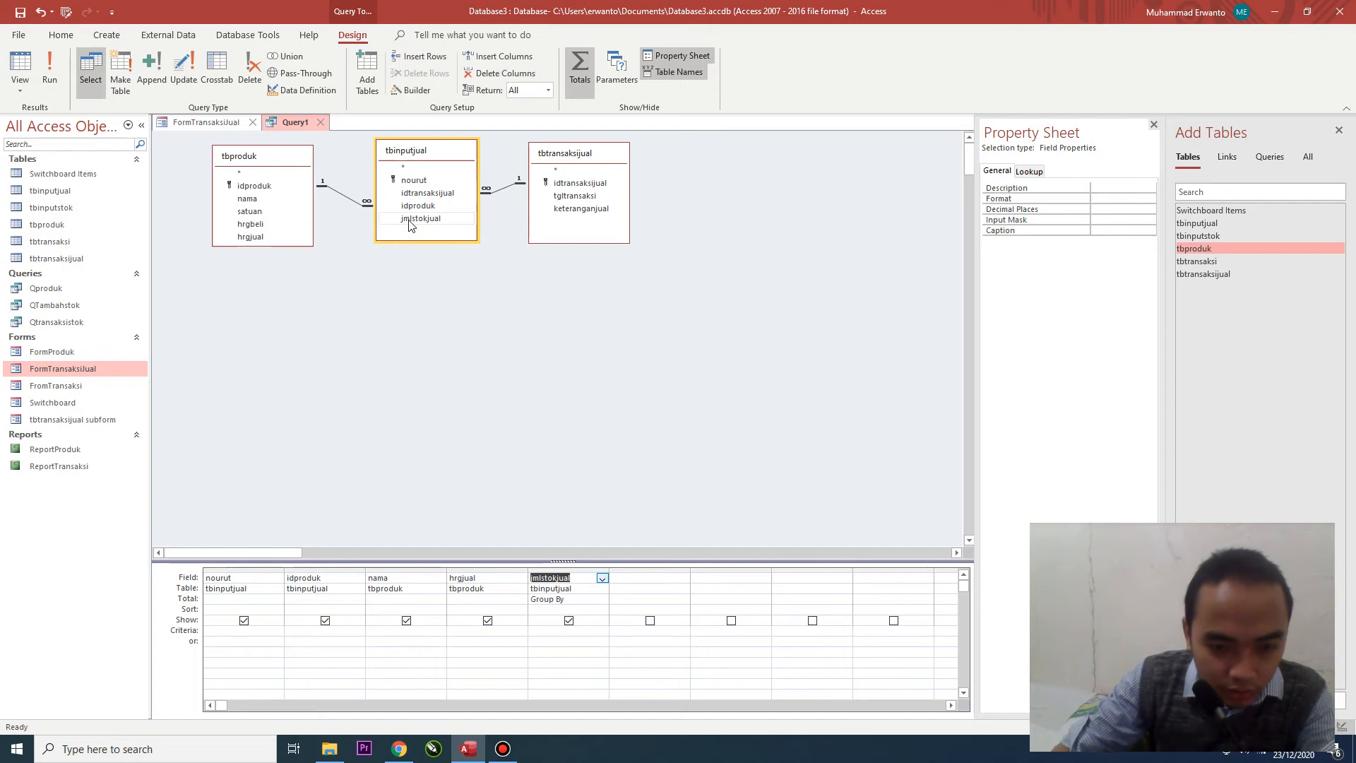
{"action": "key", "text": "Down"}
{"action": "key", "text": "Down"}
{"action": "key", "text": "BackSpace"}
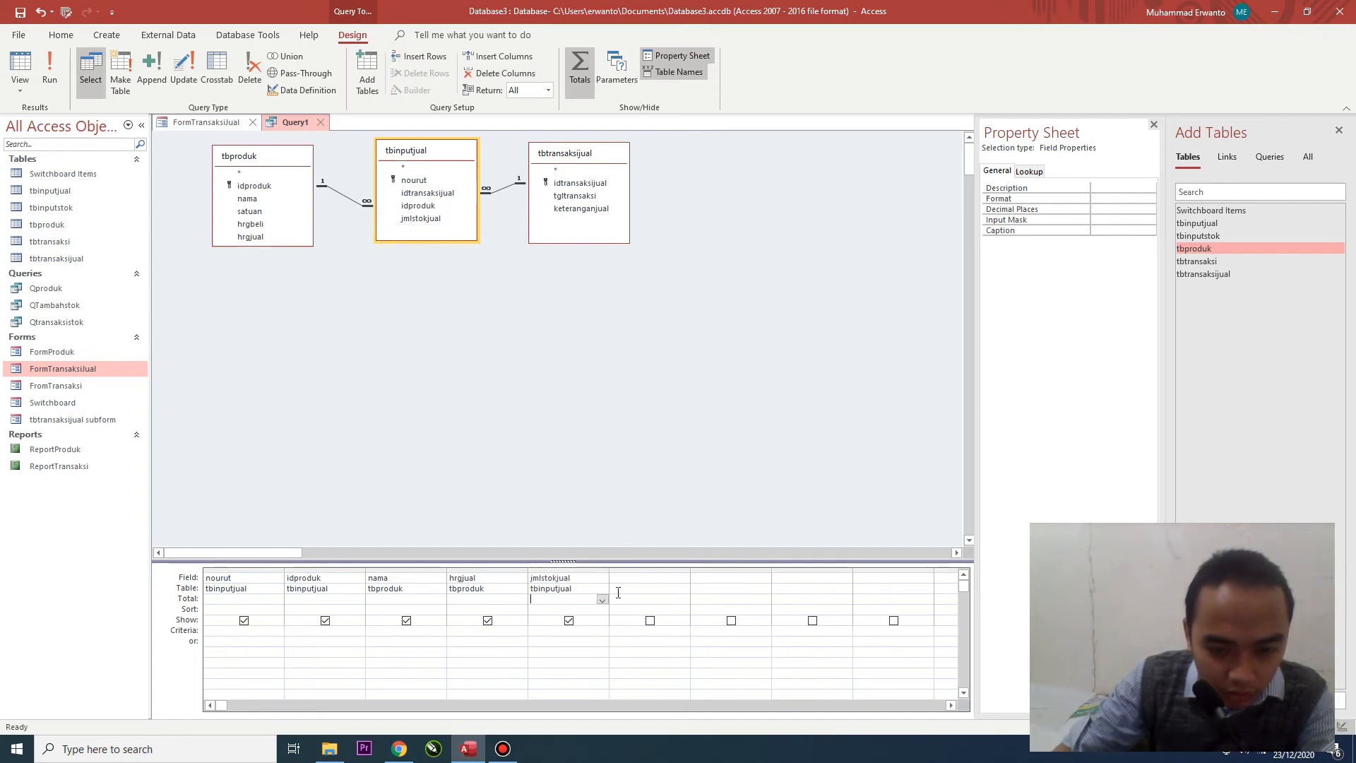
- Turn off the Totals row in the query grid
{"action": "left_click", "coordinate": [647, 579]}
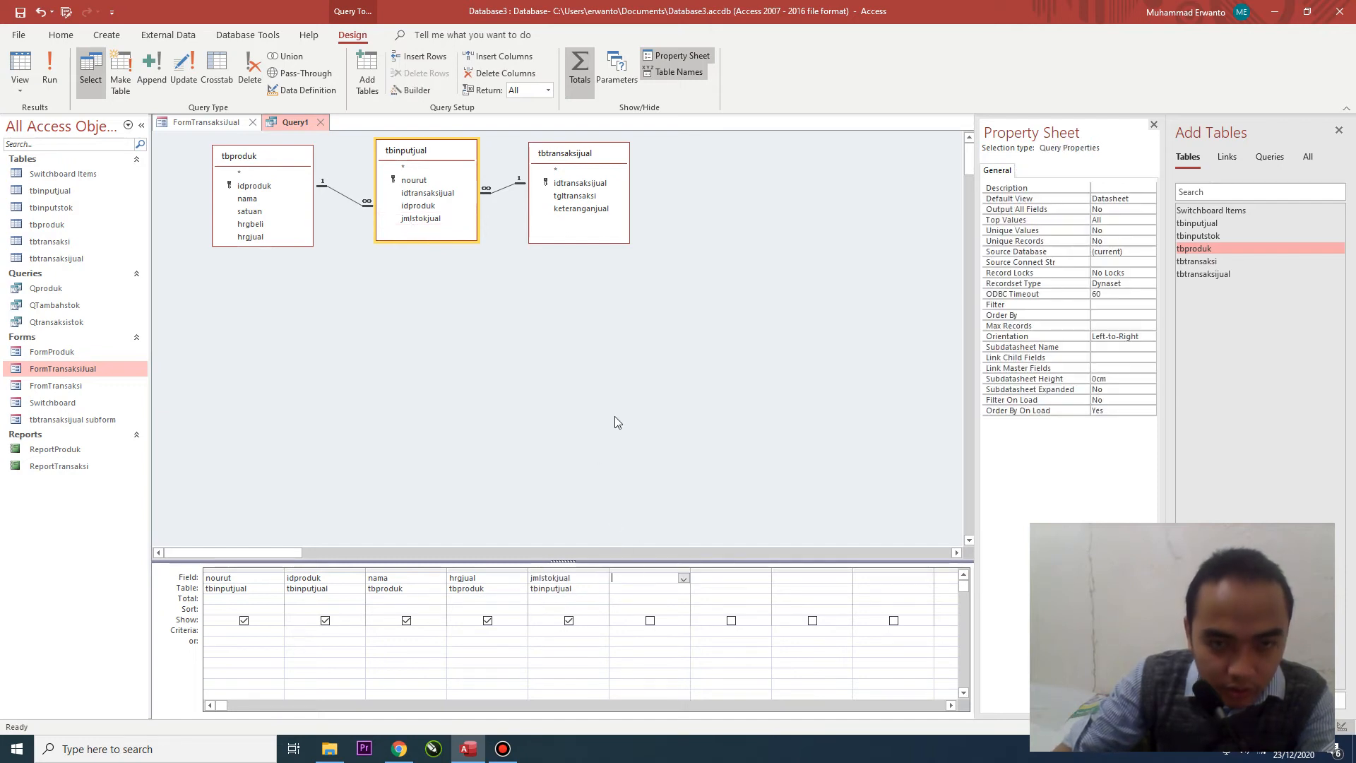
{"action": "right_click", "coordinate": [633, 579]}
{"action": "left_click", "coordinate": [655, 589]}
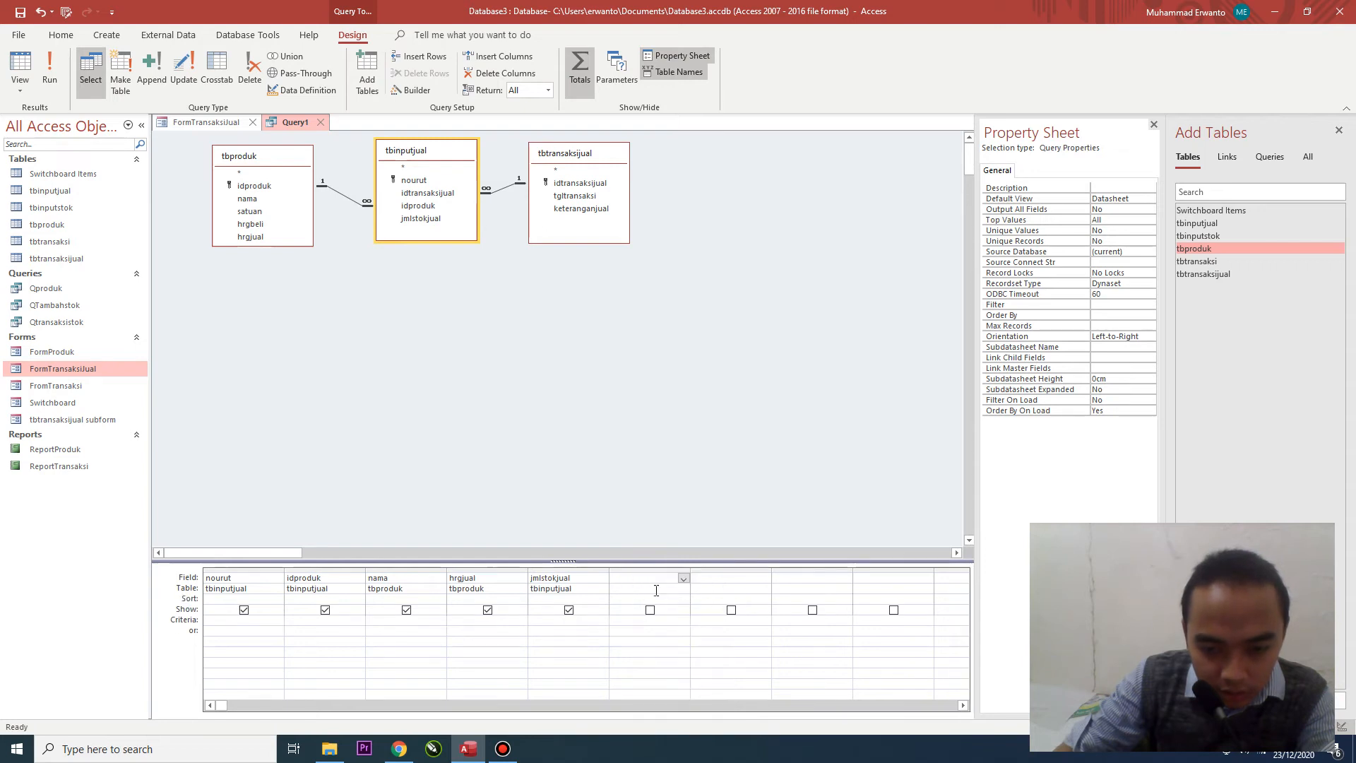
- Open the Expression Builder for the empty column after jmlstokjual and start the expression with "total:"
{"action": "right_click", "coordinate": [650, 581]}
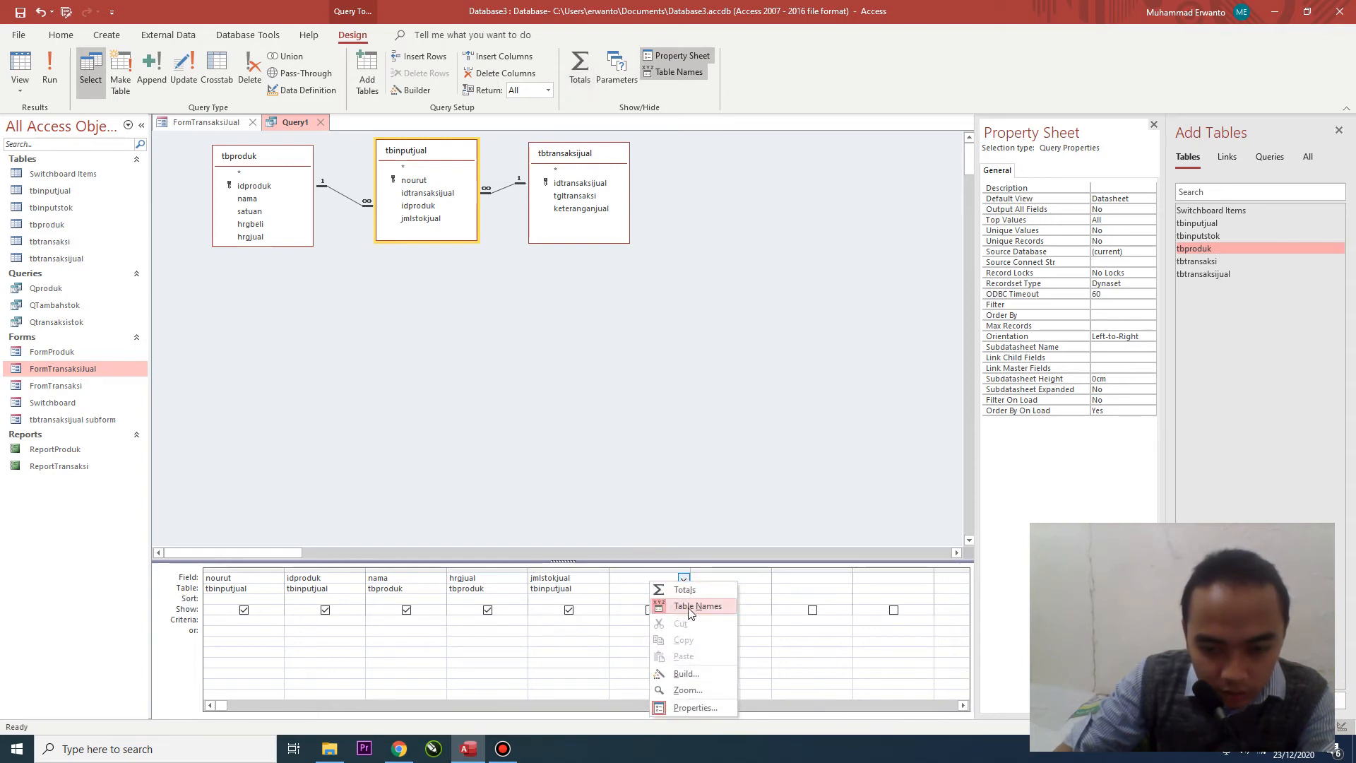
{"action": "left_click", "coordinate": [697, 675]}
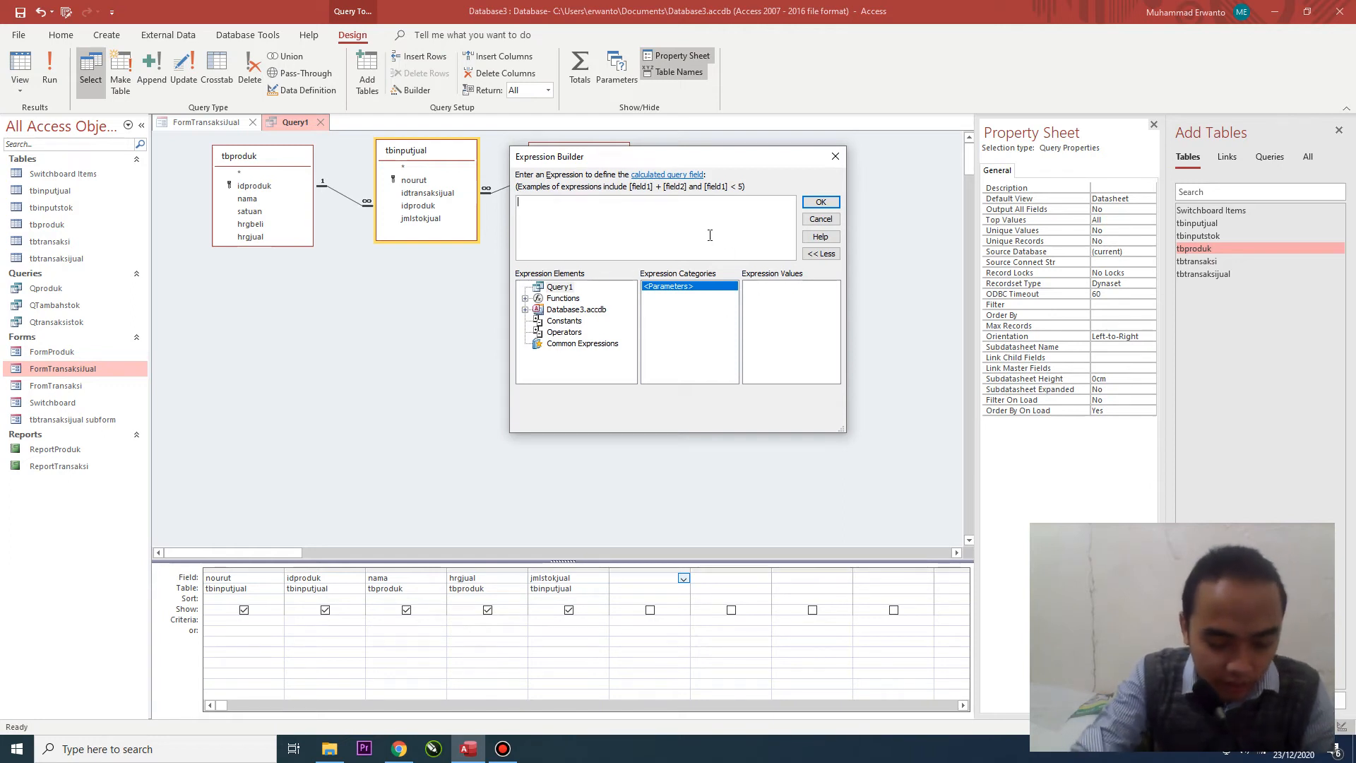
{"action": "type", "text": "t"}
{"action": "key", "text": "BackSpace"}
{"action": "type", "text": "total"}
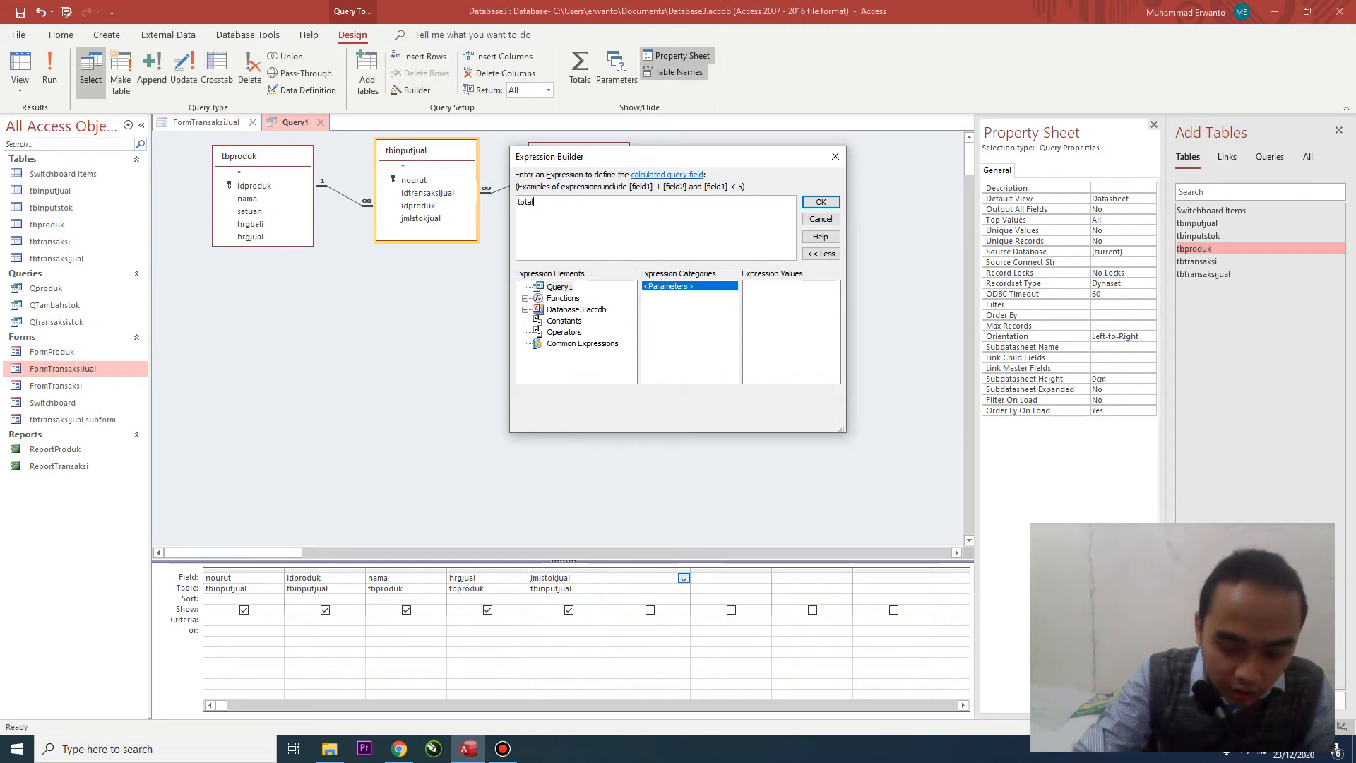
{"action": "type", "text": ":"}
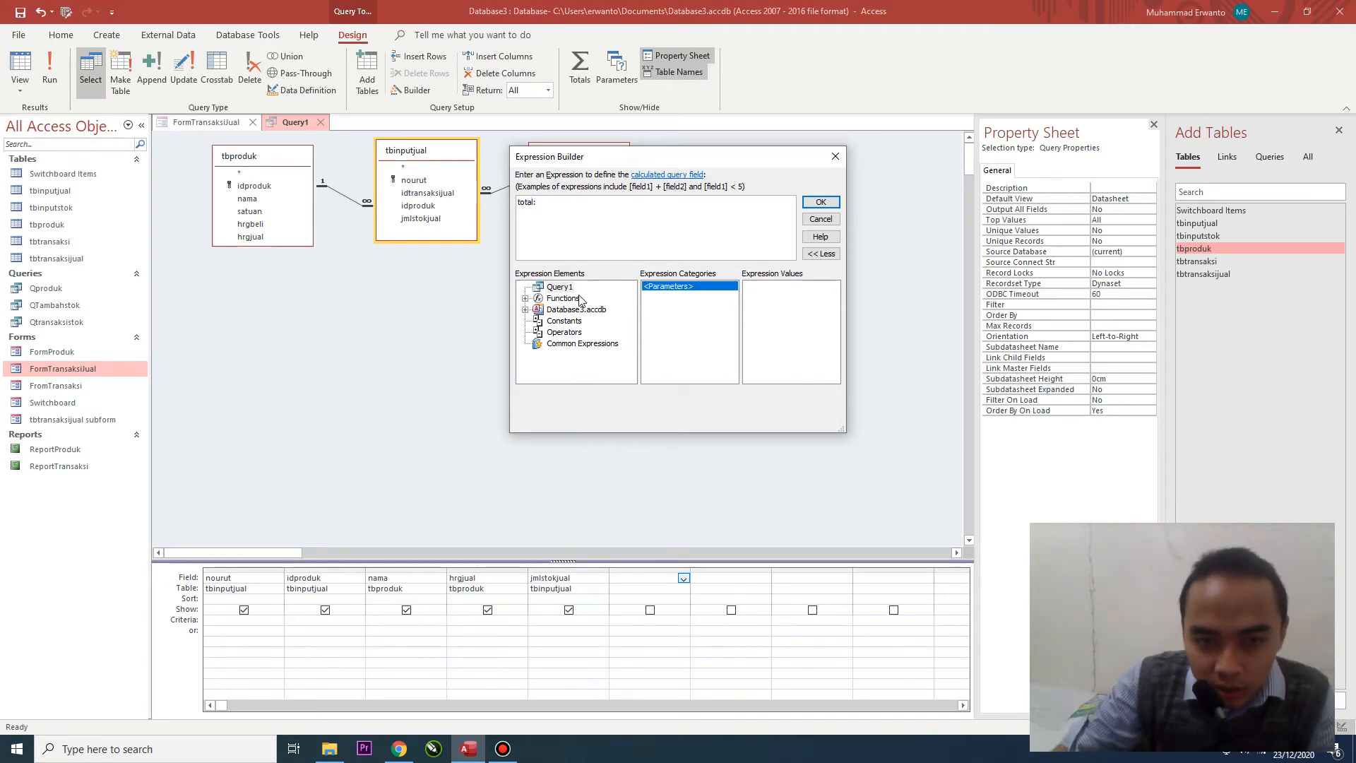
- Insert the hrgjual field of tbproduk into the total expression and delete the «Expr» placeholder before it
{"action": "left_click", "coordinate": [524, 309]}
{"action": "left_click", "coordinate": [537, 322]}
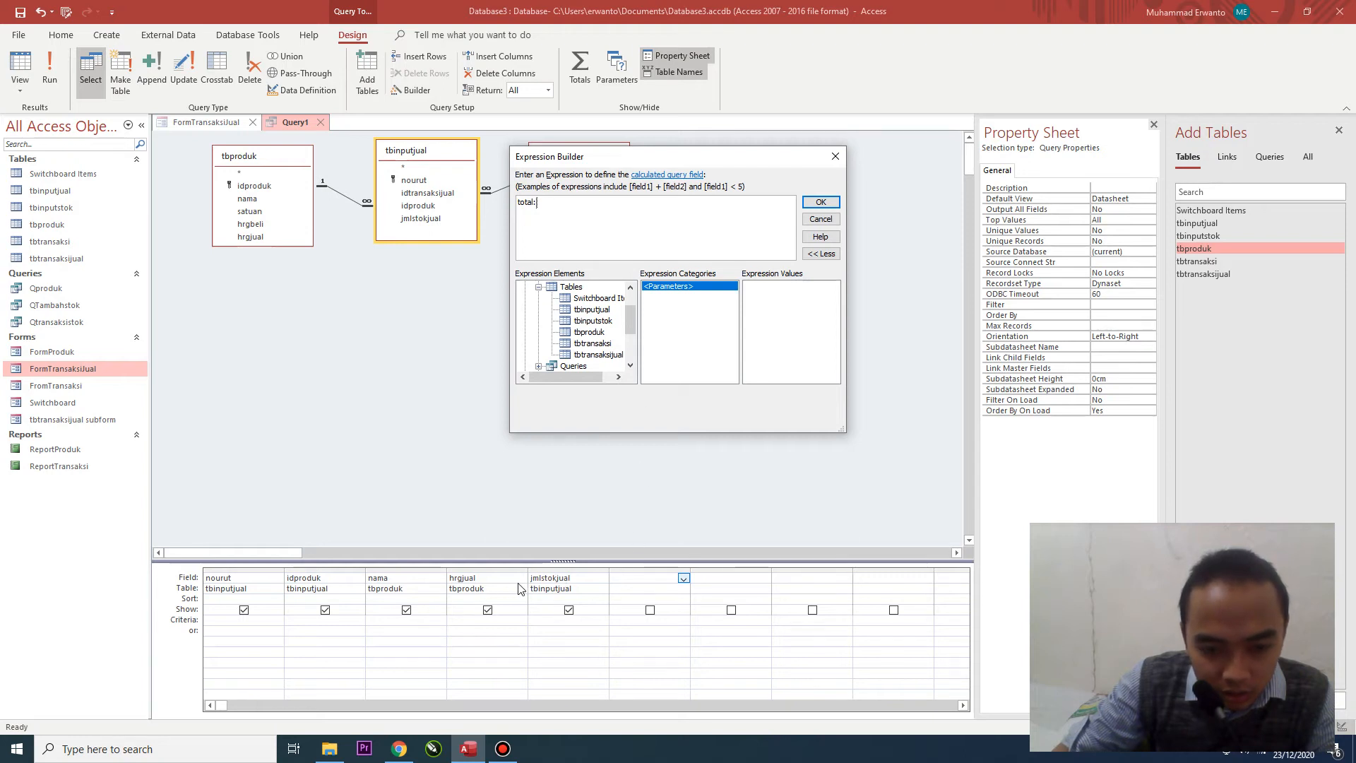
{"action": "left_click", "coordinate": [569, 332]}
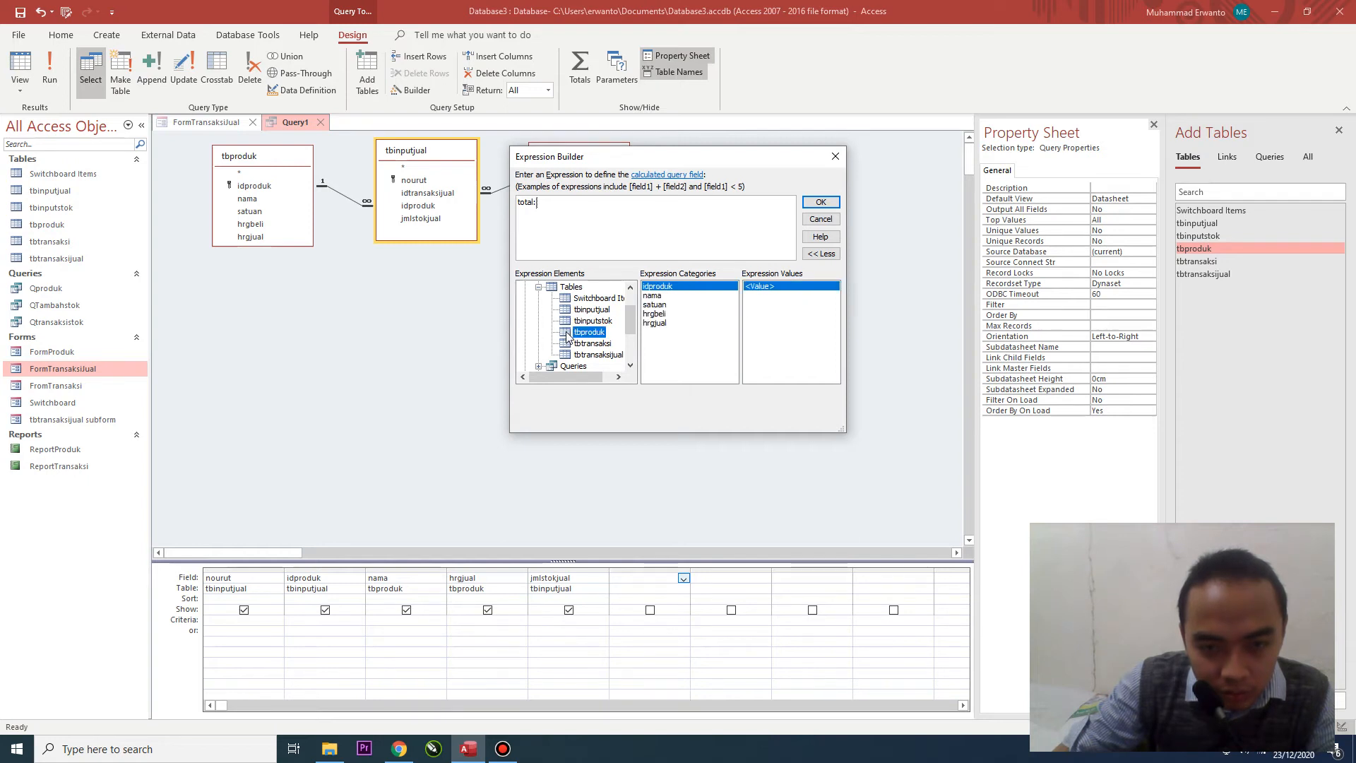
{"action": "left_click", "coordinate": [654, 324]}
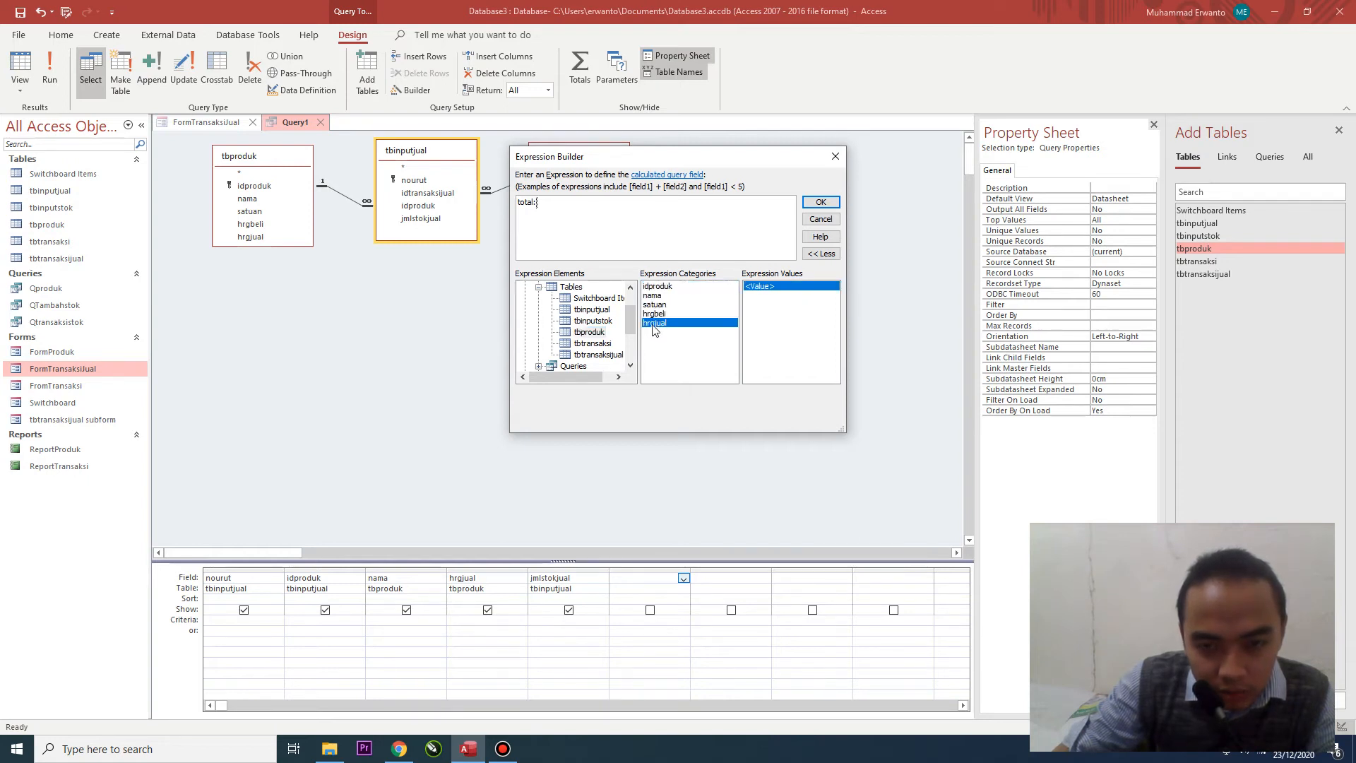
{"action": "double_click", "coordinate": [654, 323]}
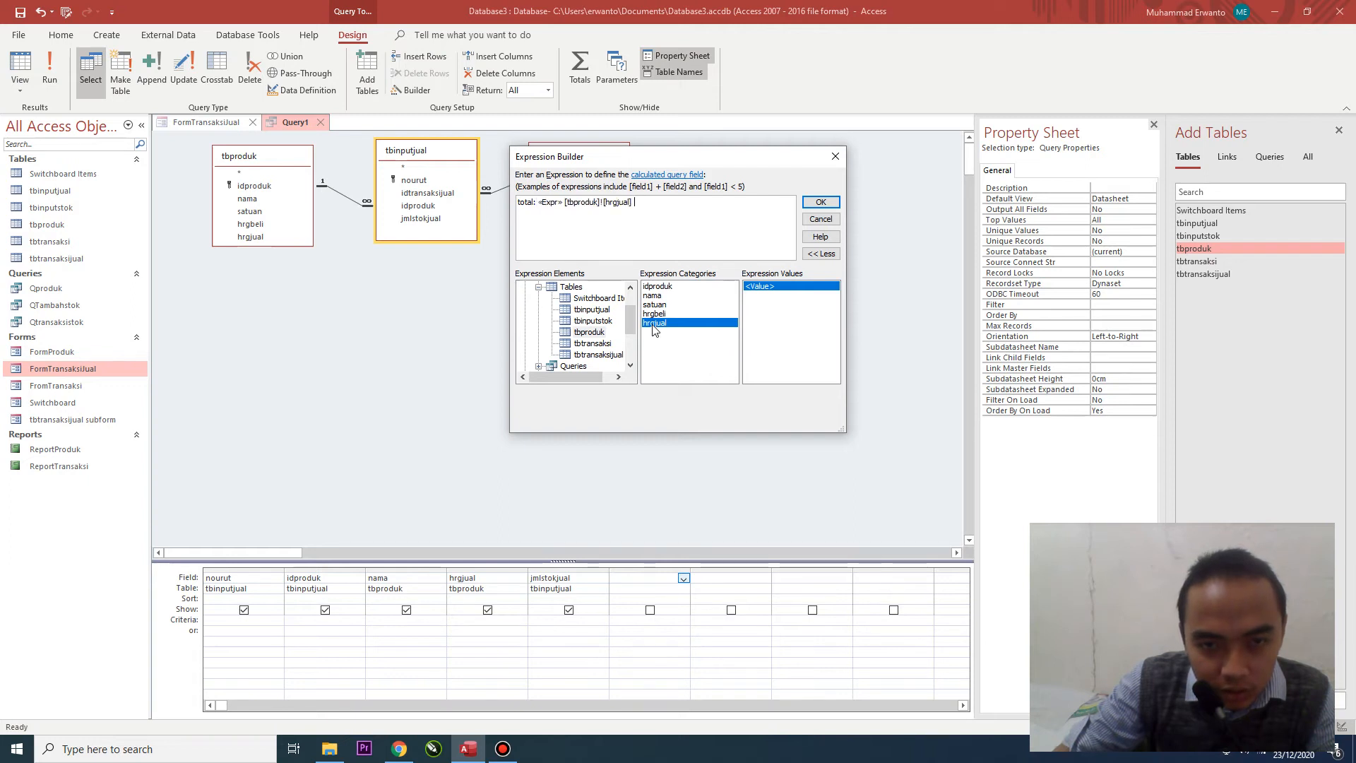
{"action": "left_click", "coordinate": [554, 204]}
{"action": "key", "text": "Delete"}
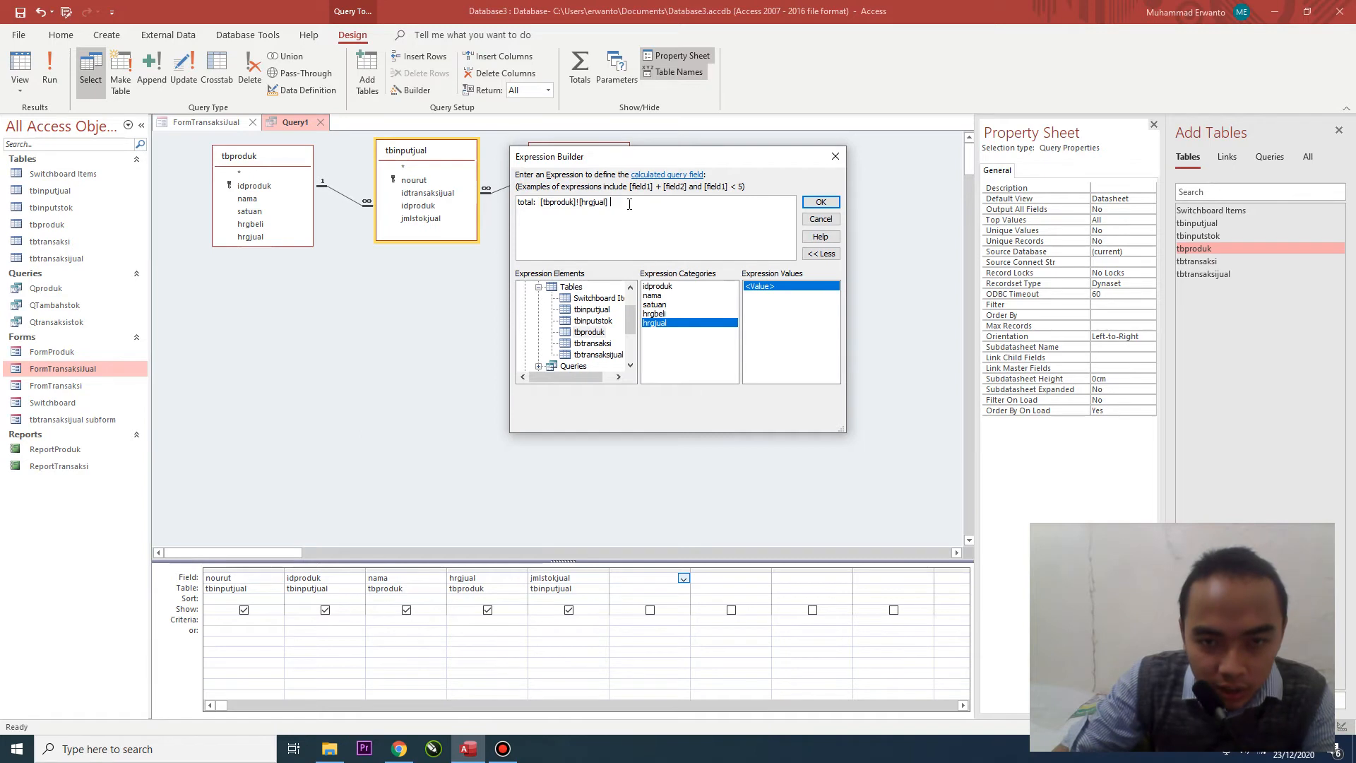
- Complete the total expression by multiplying hrgjual by the jmlstokjual field of tbinputjual, and accept it into the query column
{"action": "left_click", "coordinate": [647, 225]}
{"action": "type", "text": "*"}
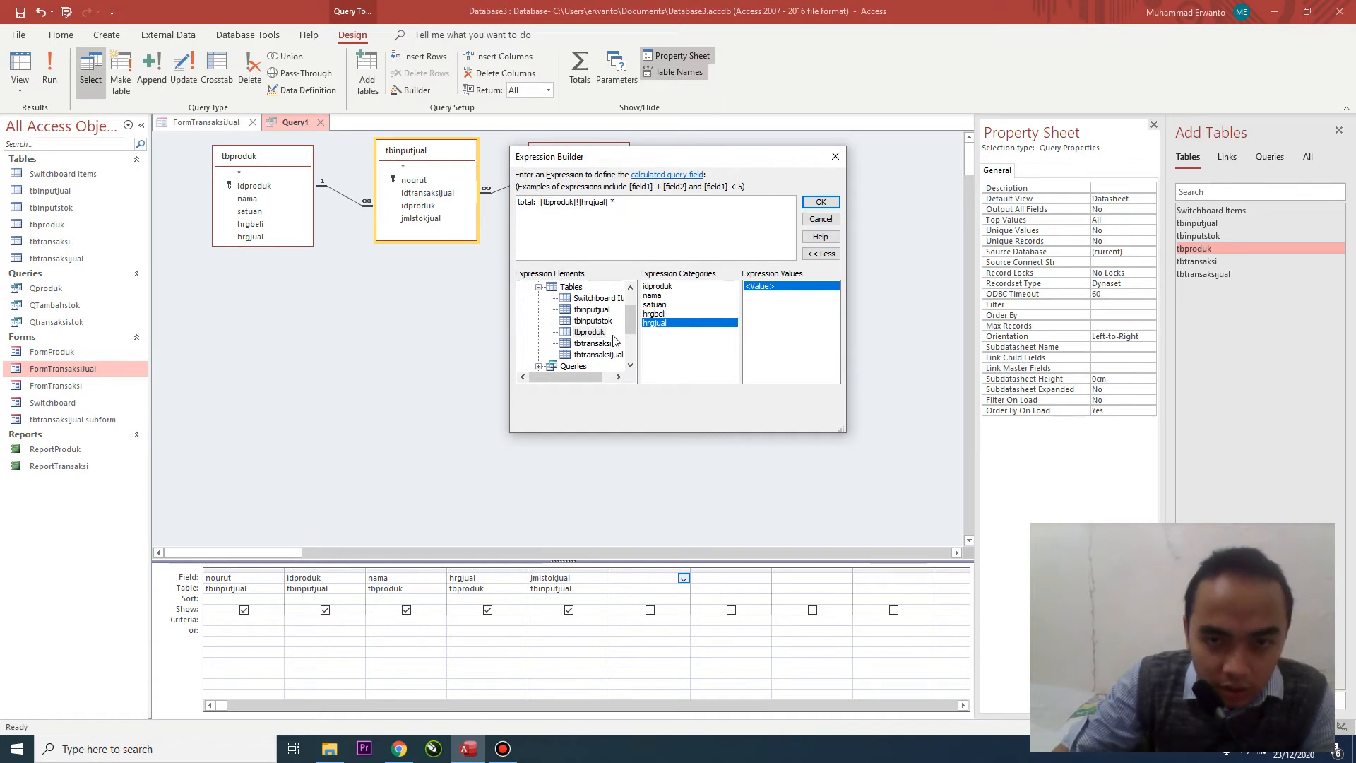
{"action": "left_click", "coordinate": [575, 354]}
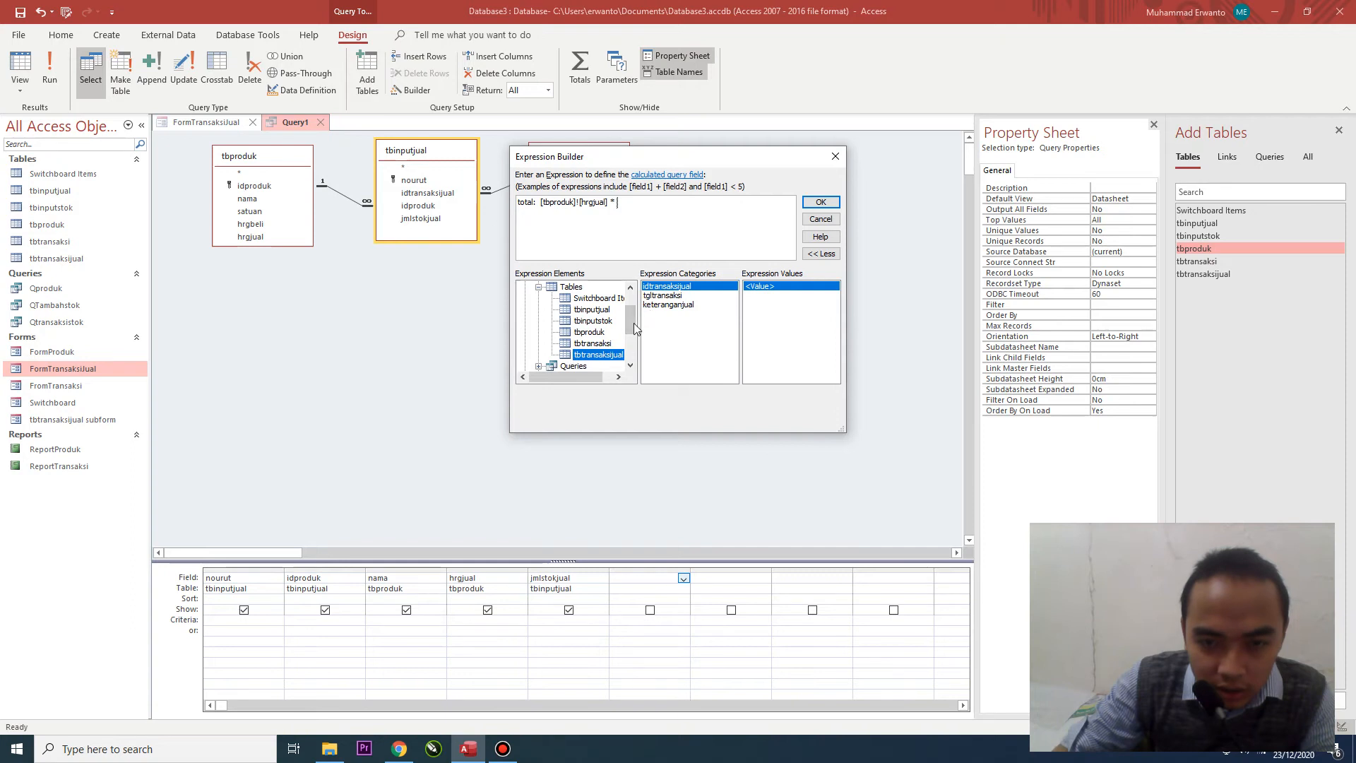
{"action": "left_click", "coordinate": [590, 311]}
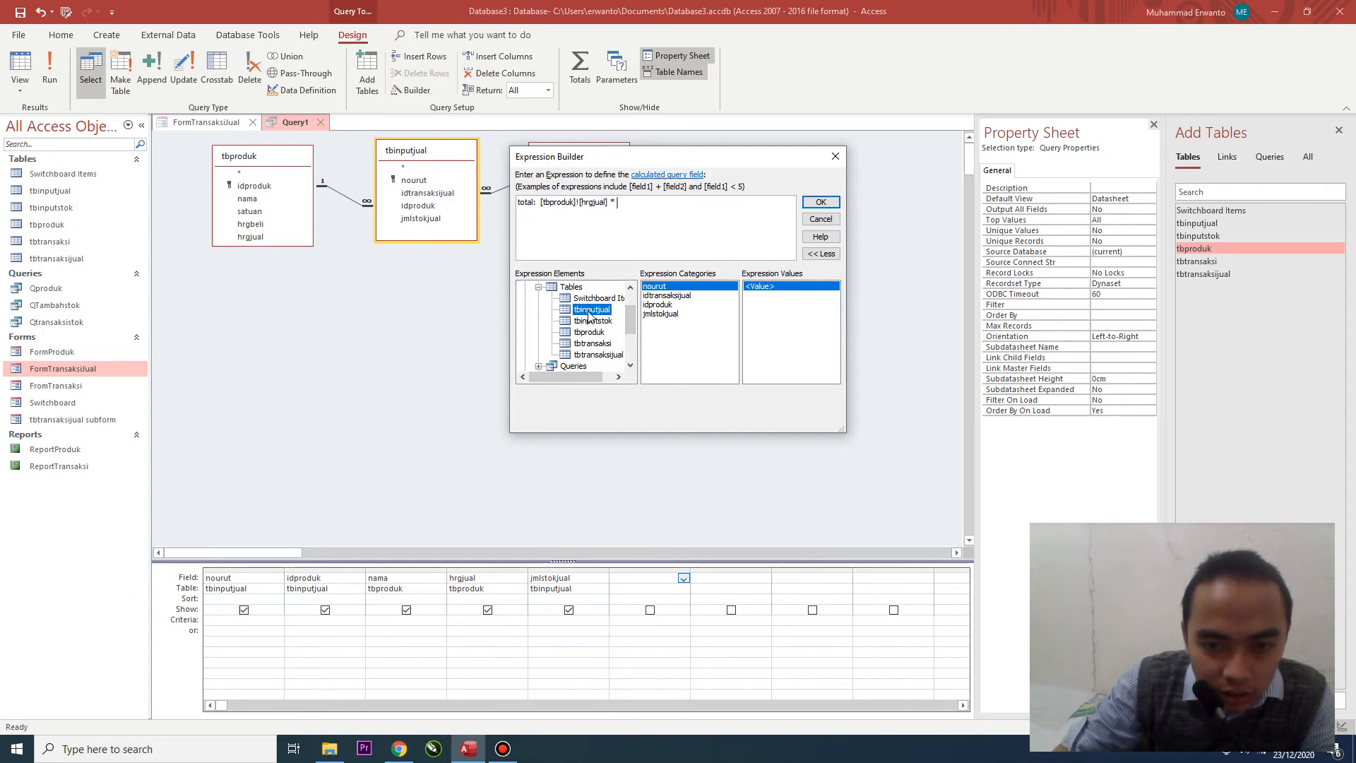
{"action": "double_click", "coordinate": [661, 314]}
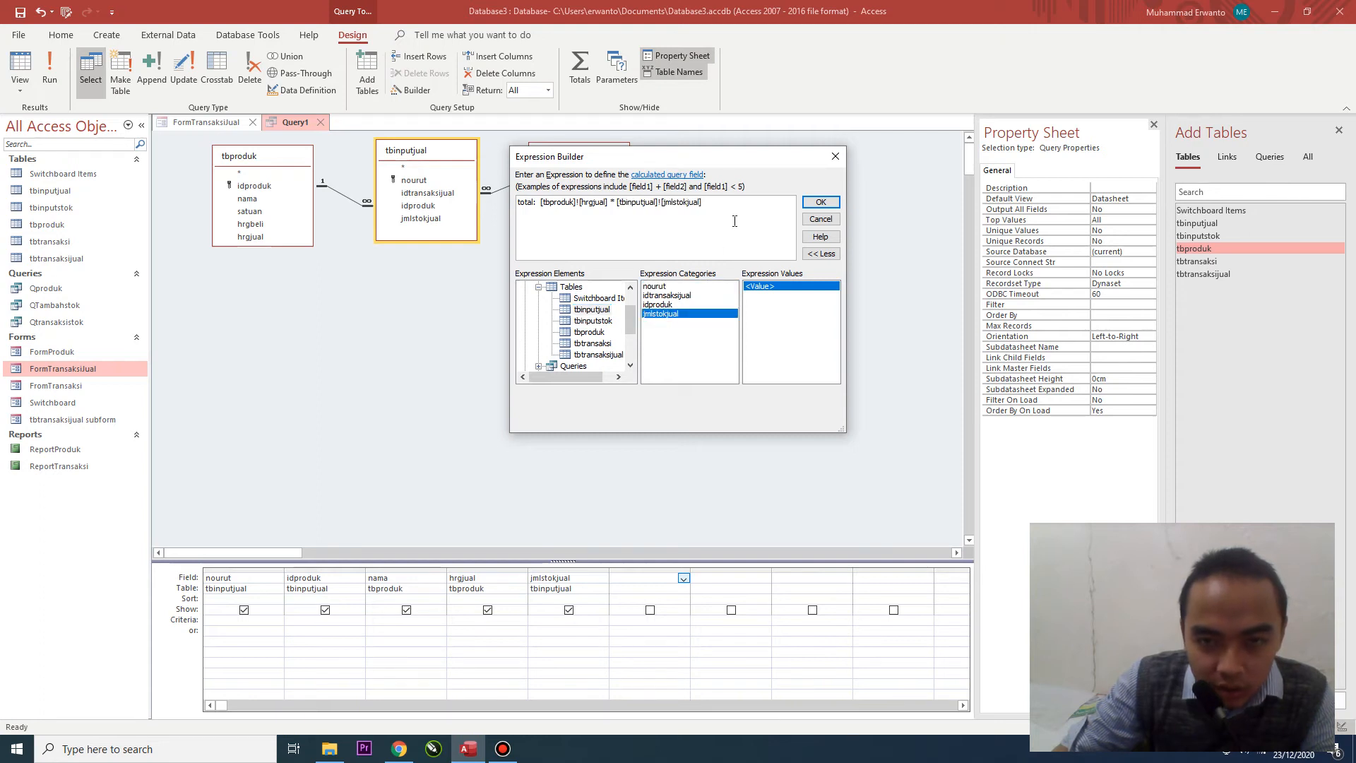
{"action": "left_click", "coordinate": [820, 202]}
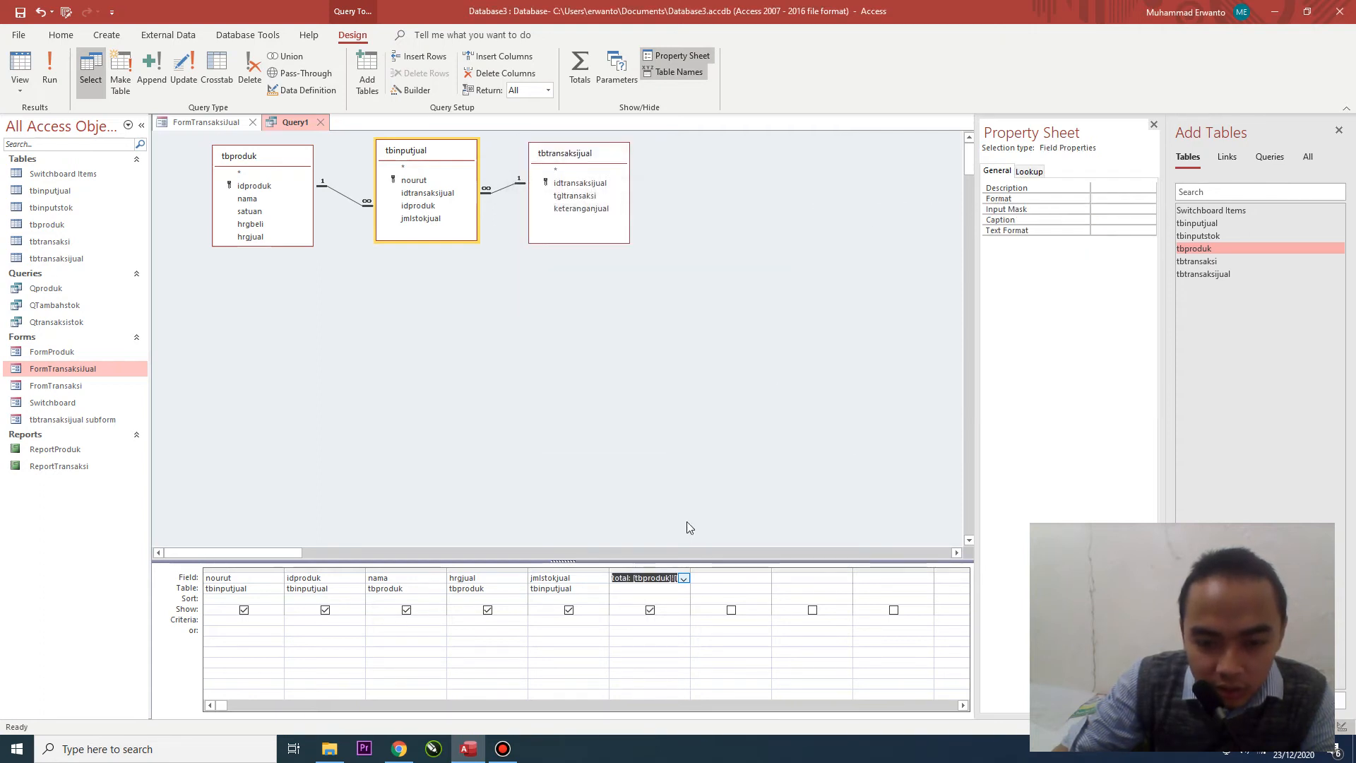
- Add idtransaksijual from tbinputjual as the query field after total and clear the duplicate column beside it
{"action": "left_click", "coordinate": [730, 577]}
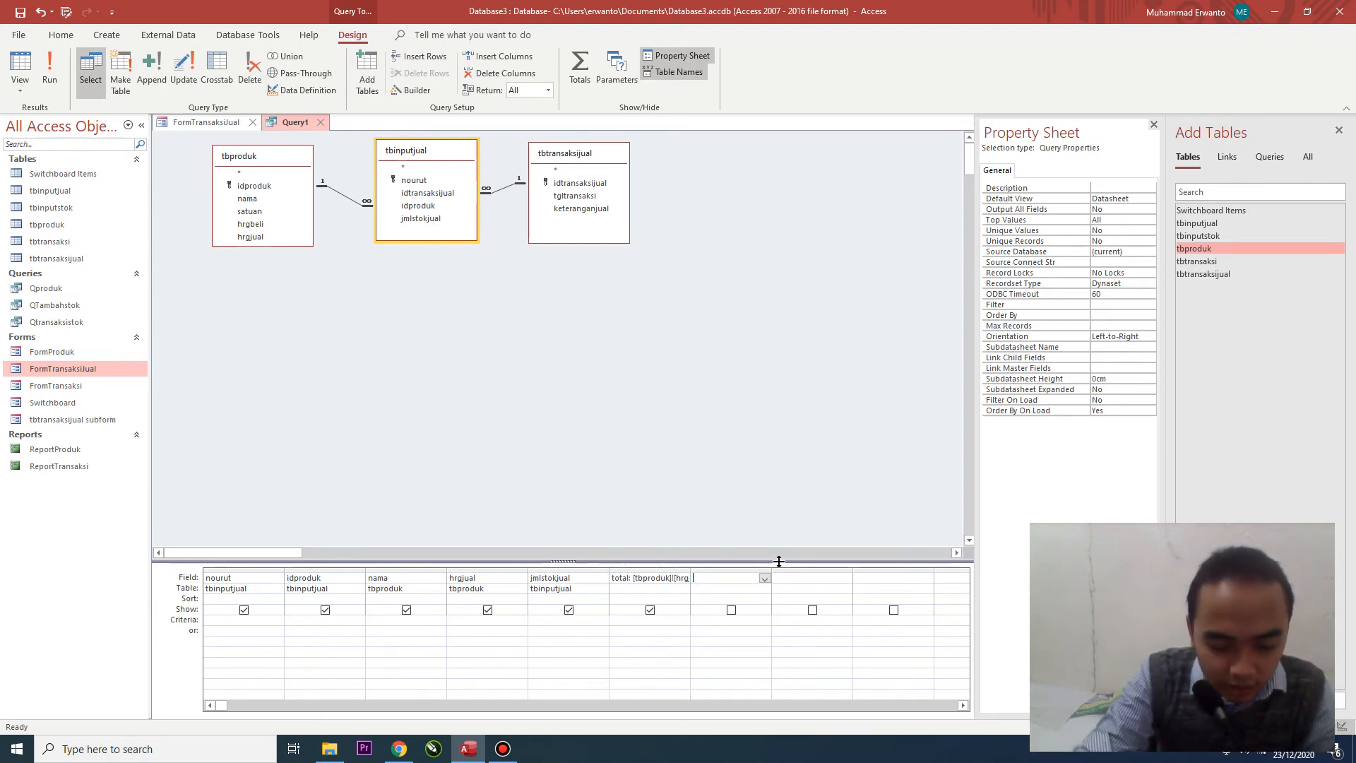
{"action": "double_click", "coordinate": [431, 194]}
{"action": "double_click", "coordinate": [432, 195]}
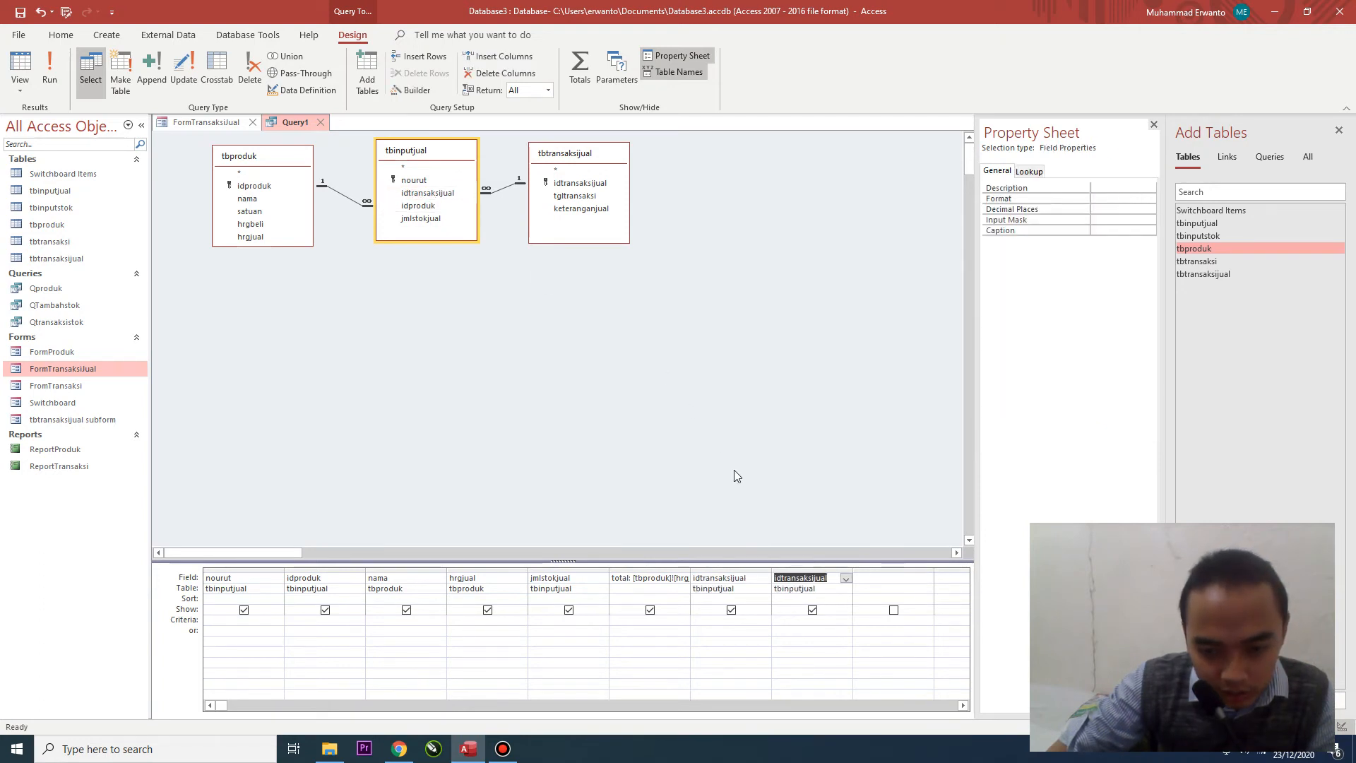
{"action": "key", "text": "Delete"}
{"action": "left_click", "coordinate": [795, 504]}
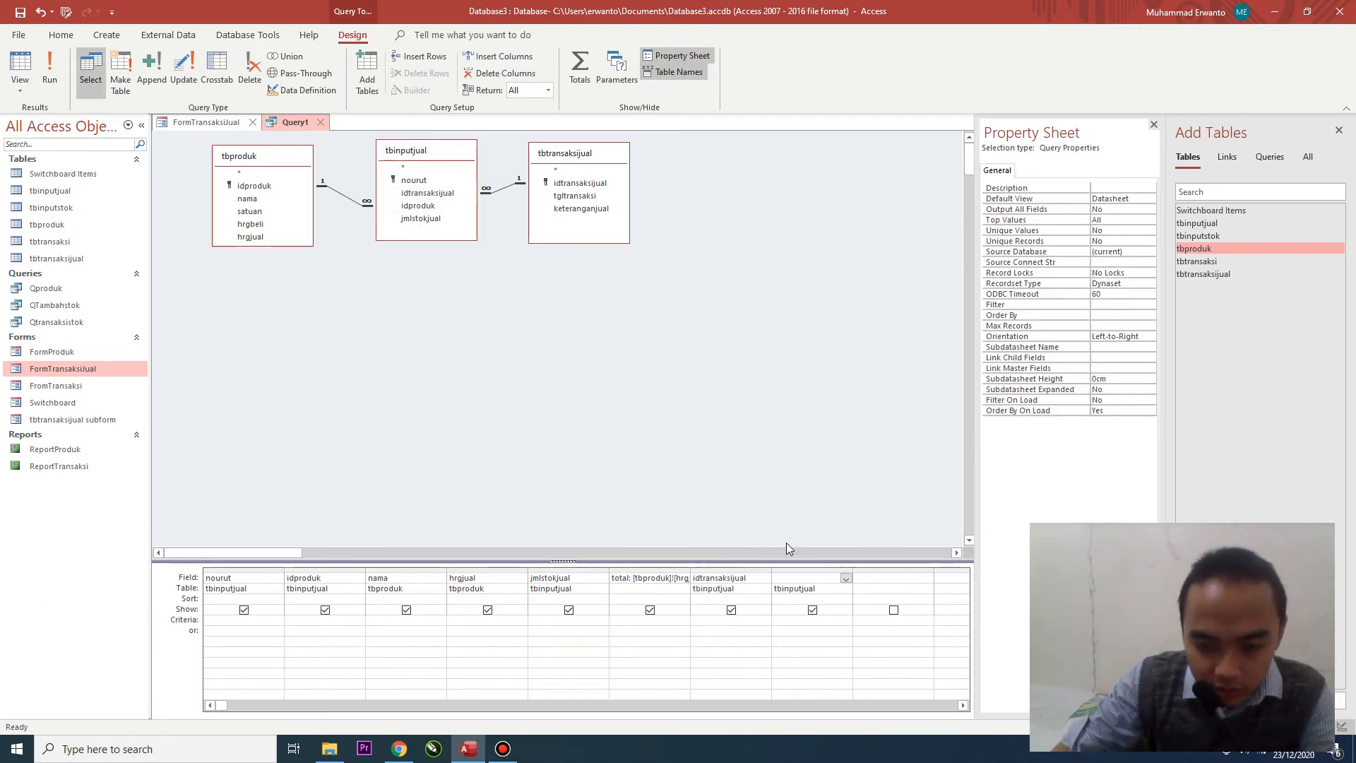
{"action": "left_click", "coordinate": [822, 589]}
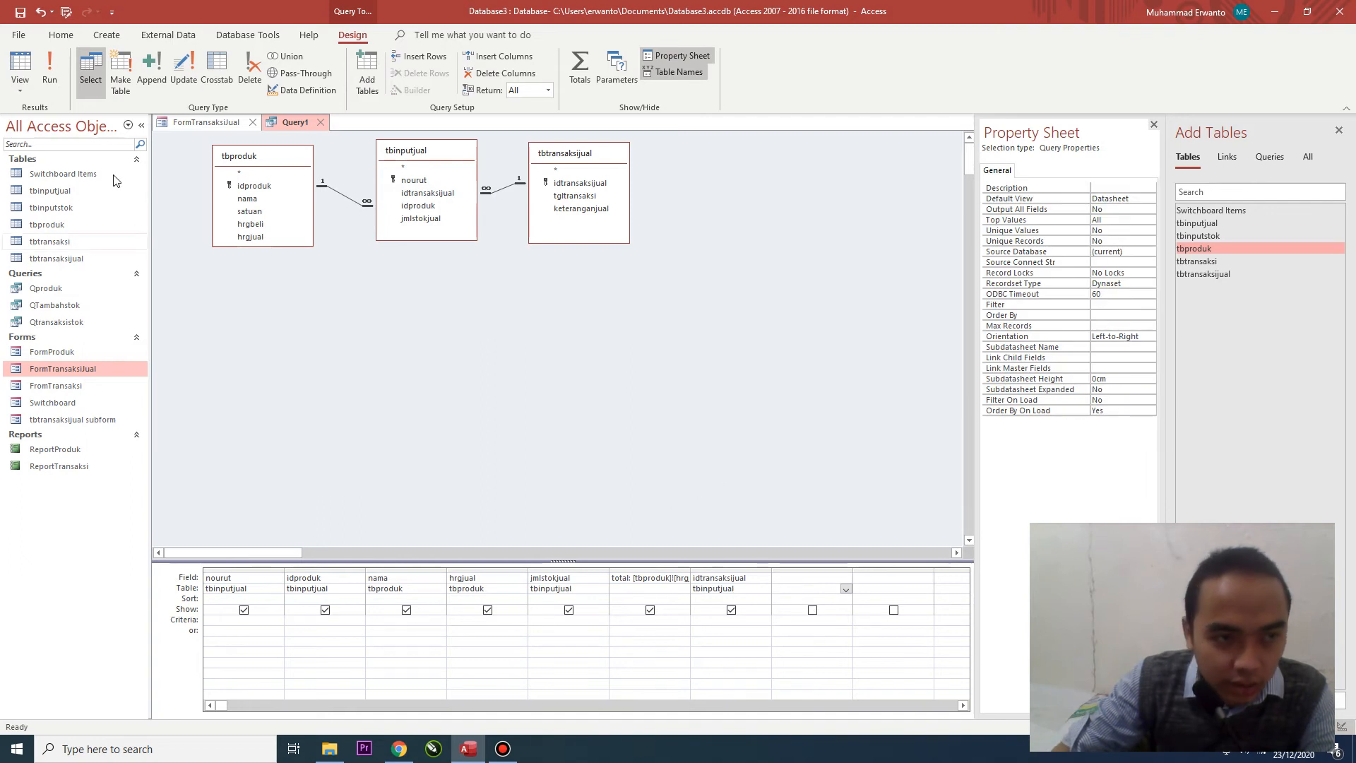
- Run the query and save it under the name Qpenjualan
{"action": "left_click", "coordinate": [49, 70]}
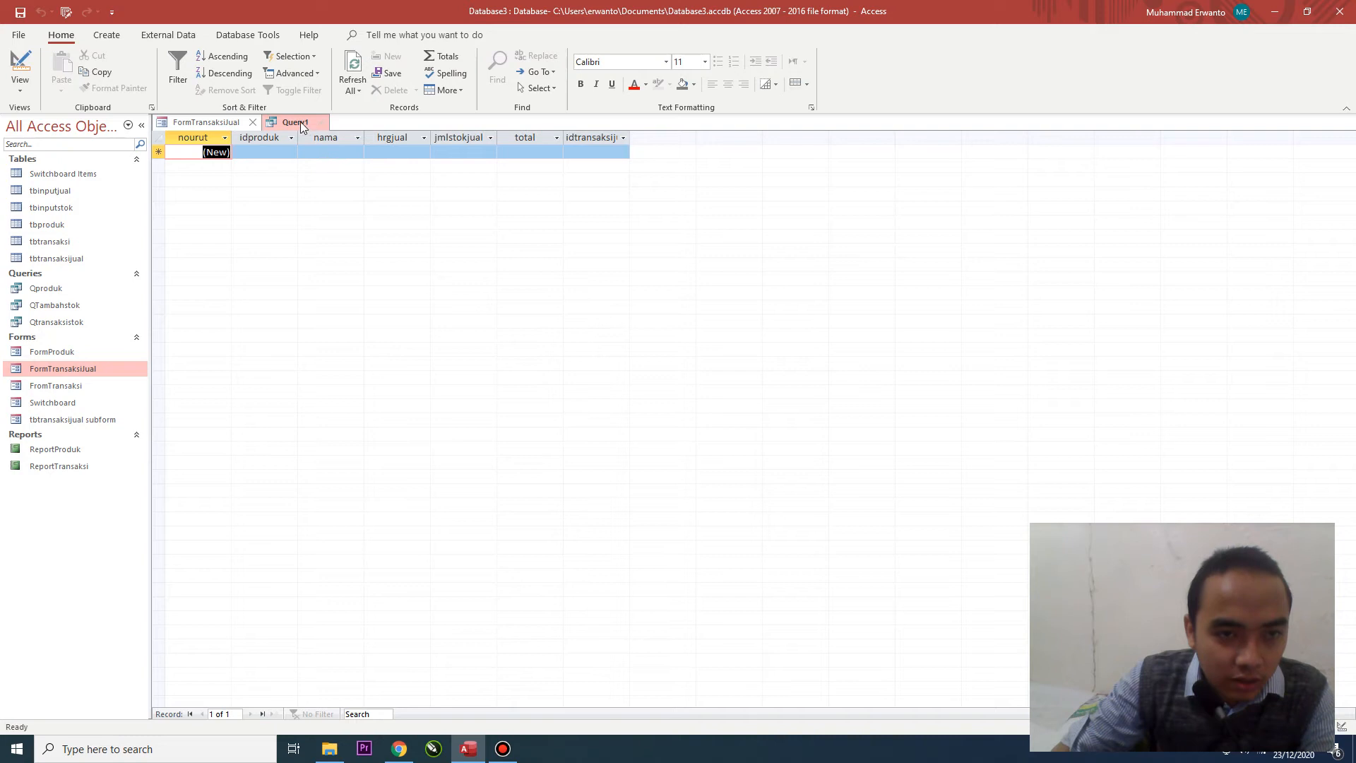
{"action": "right_click", "coordinate": [299, 121]}
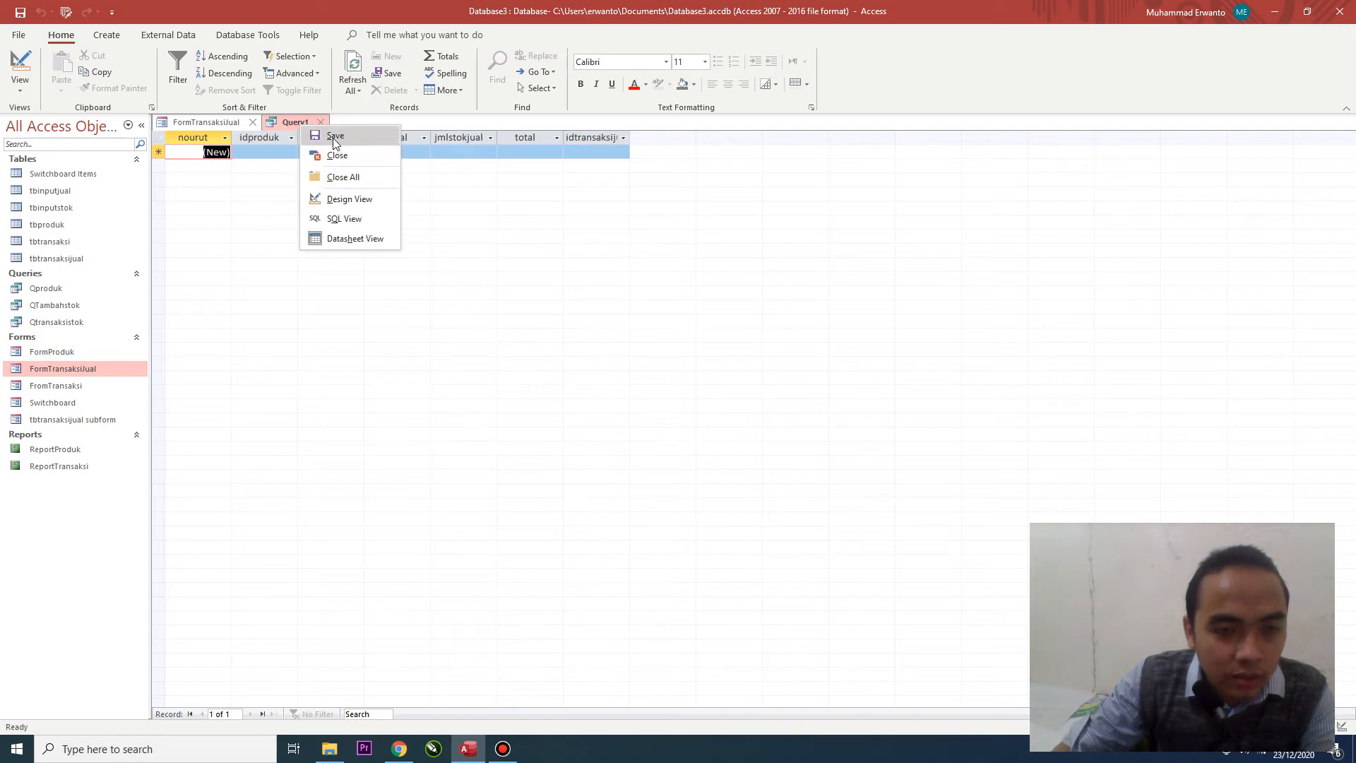
{"action": "left_click", "coordinate": [333, 136]}
{"action": "type", "text": "Q"}
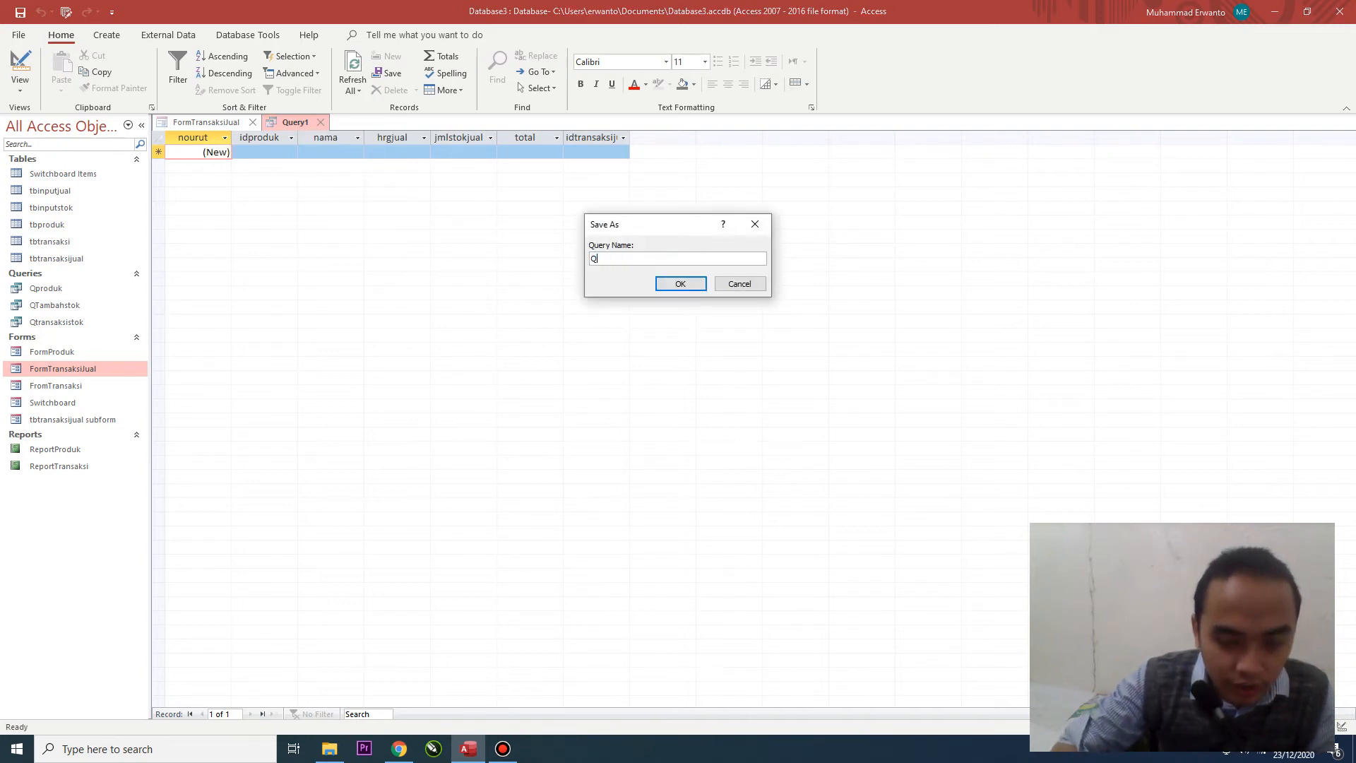
{"action": "type", "text": "penjualan"}
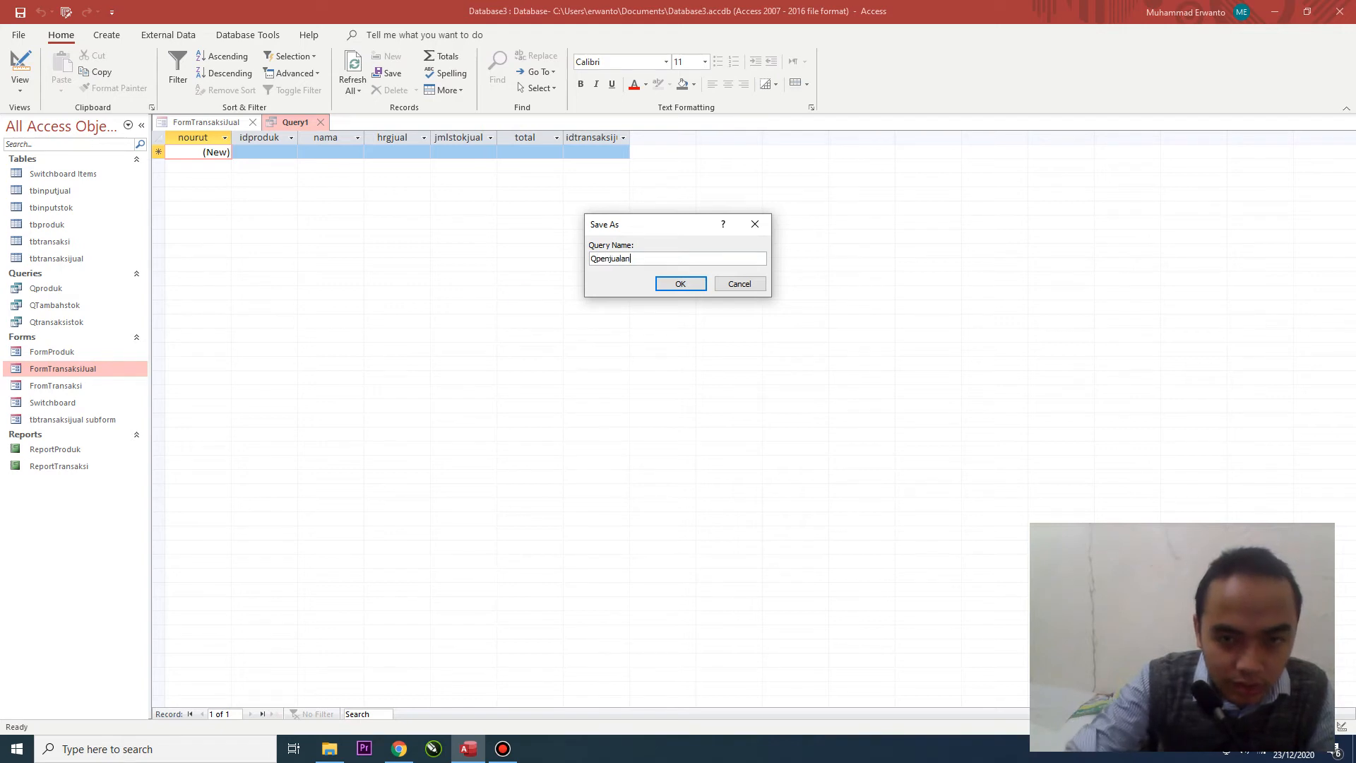
{"action": "key", "text": "Return"}
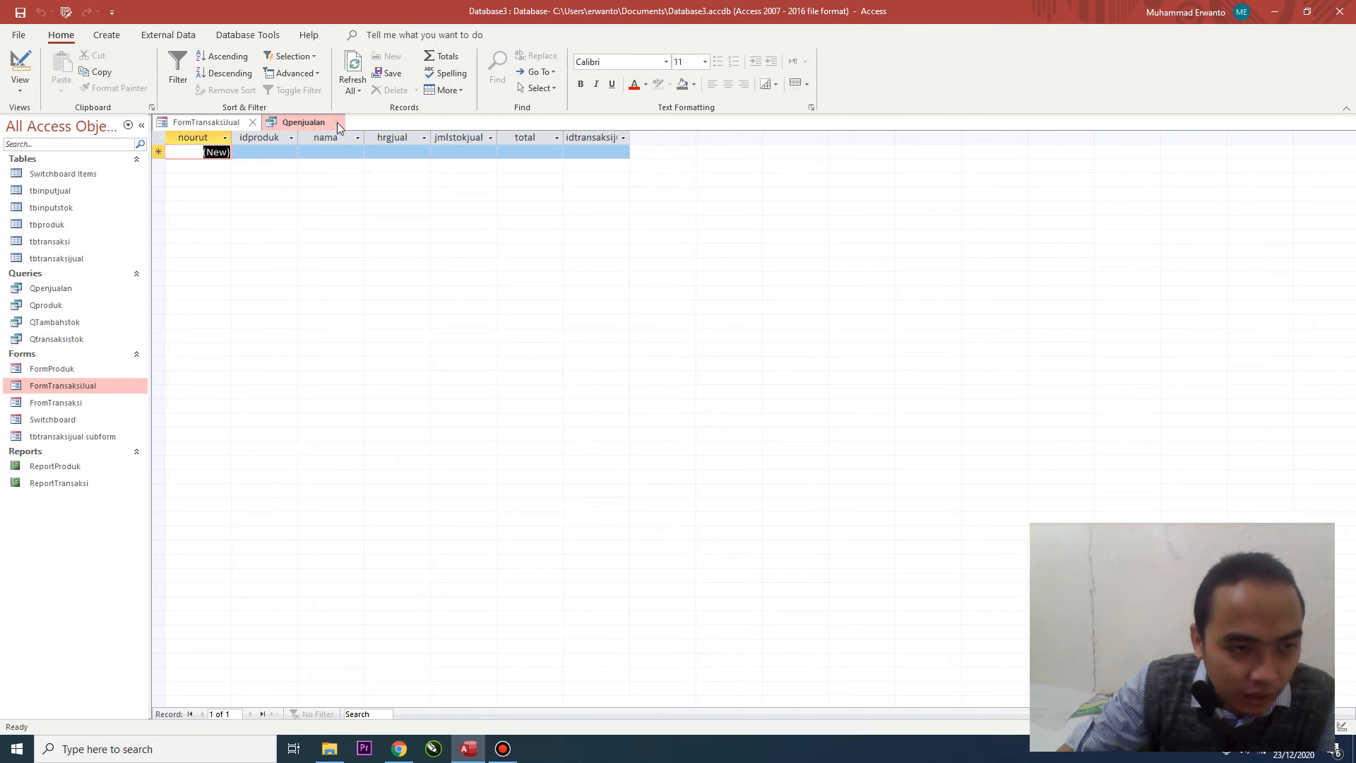
- In the design of FormTransaksiJual, set the subform's Source Object to Query.Qpenjualan
{"action": "left_click", "coordinate": [196, 124]}
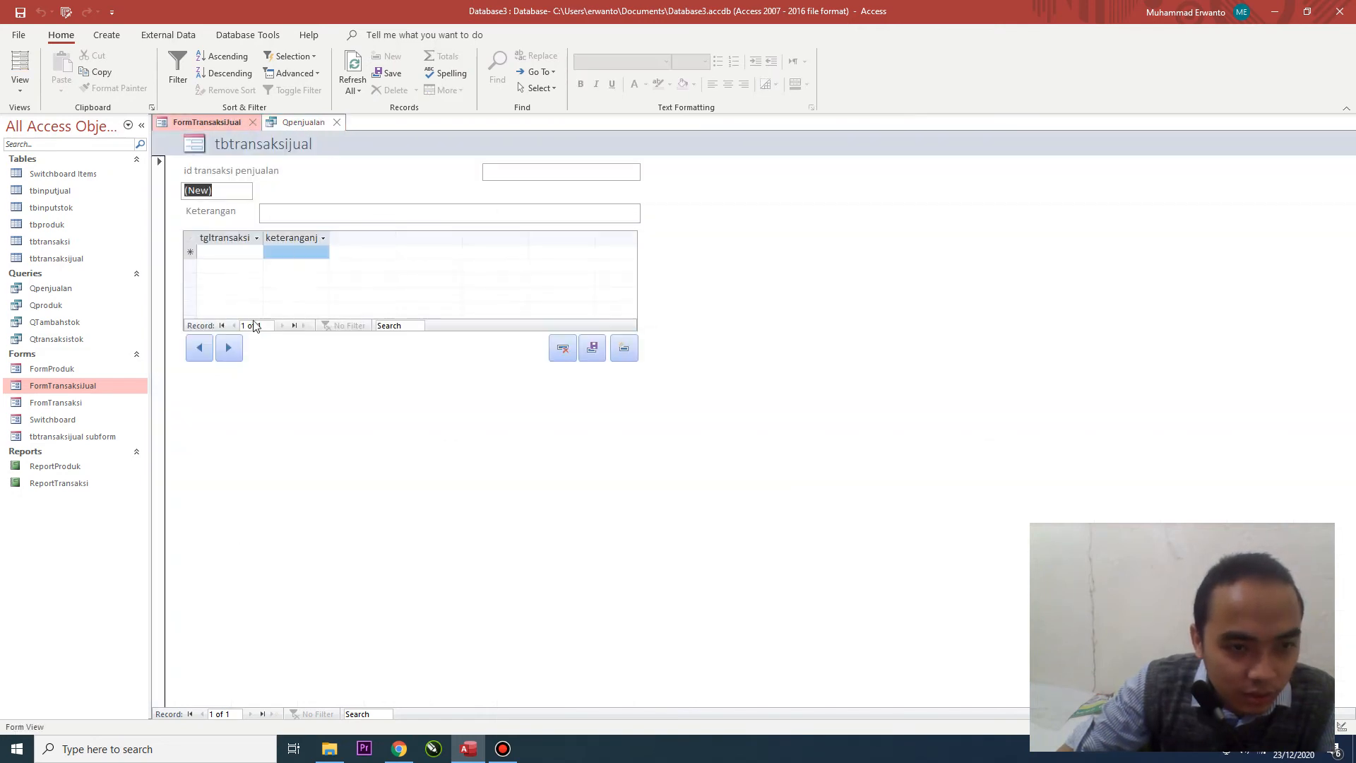
{"action": "left_click", "coordinate": [19, 88]}
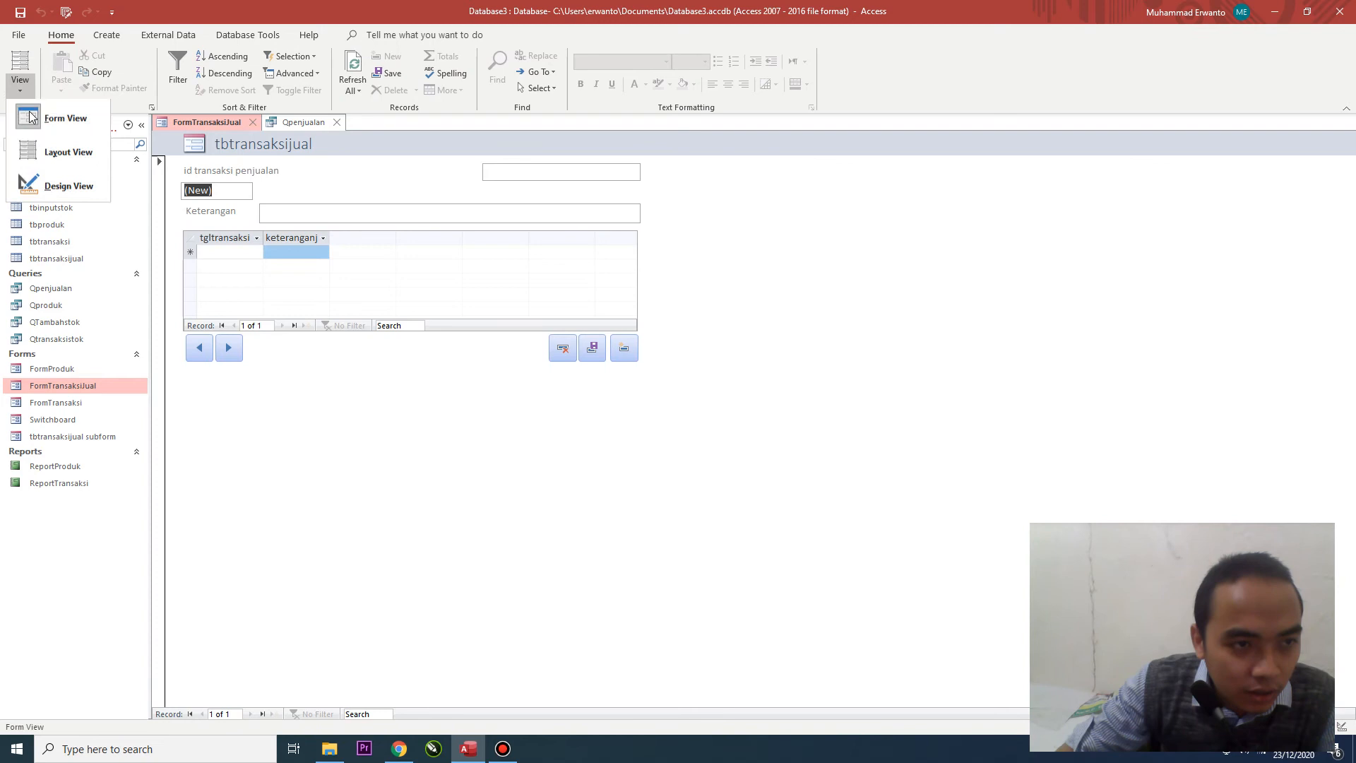
{"action": "left_click", "coordinate": [56, 185]}
{"action": "left_click", "coordinate": [259, 292]}
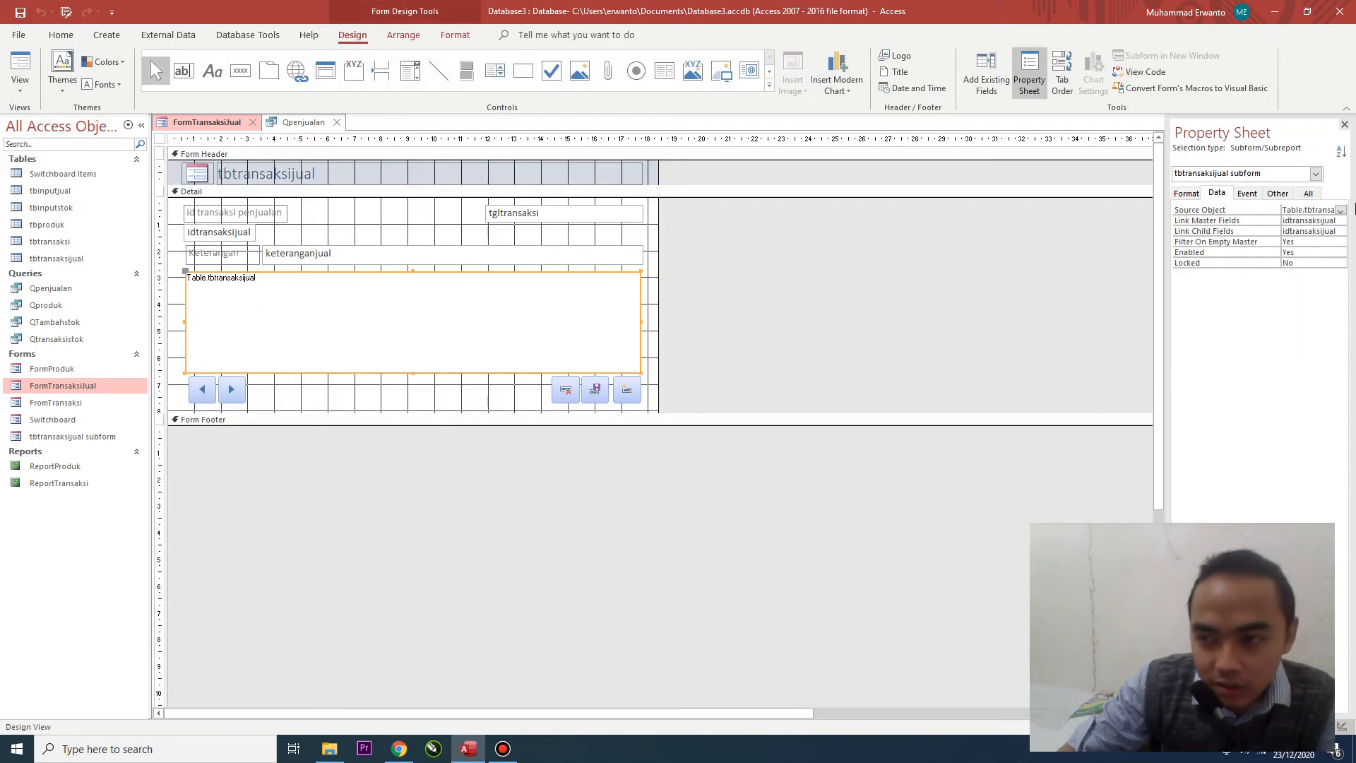
{"action": "left_click", "coordinate": [1339, 209]}
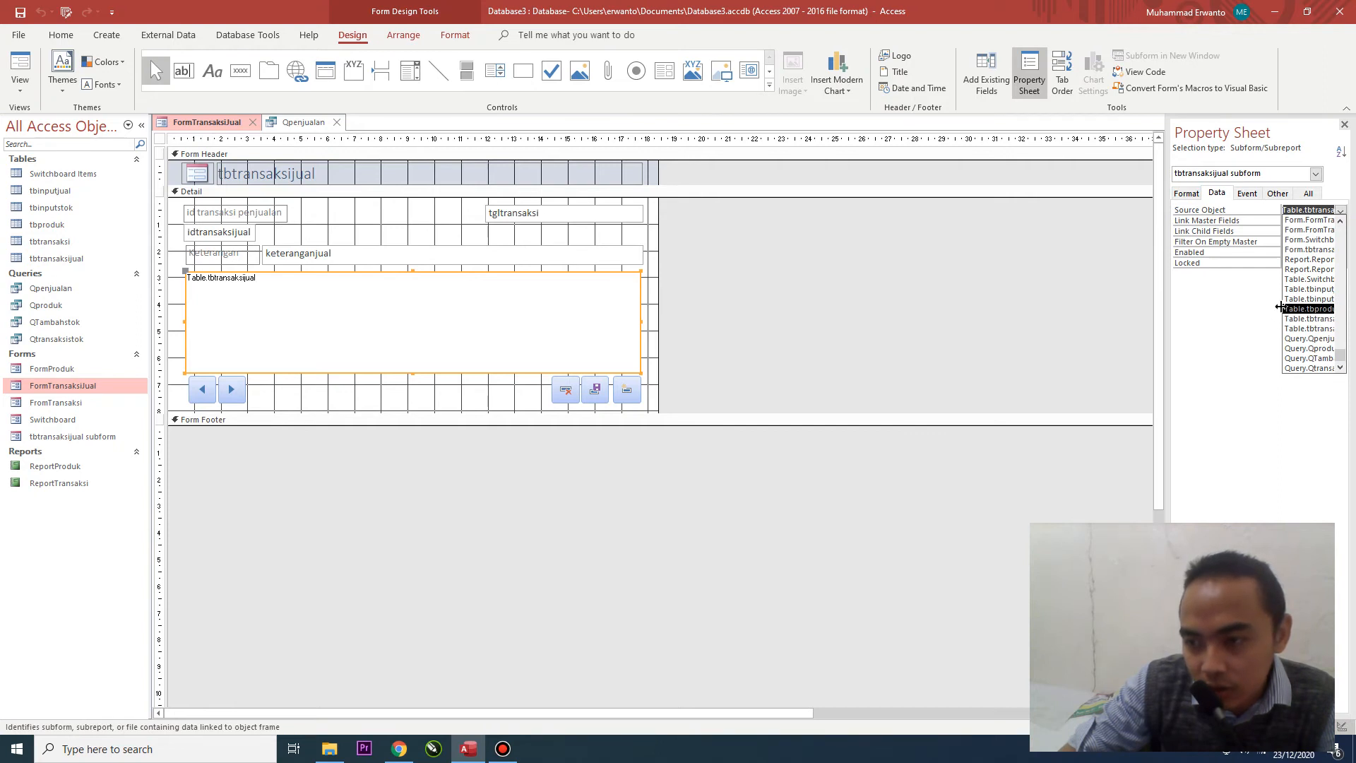
{"action": "left_click", "coordinate": [1280, 308]}
{"action": "left_click", "coordinate": [1341, 210]}
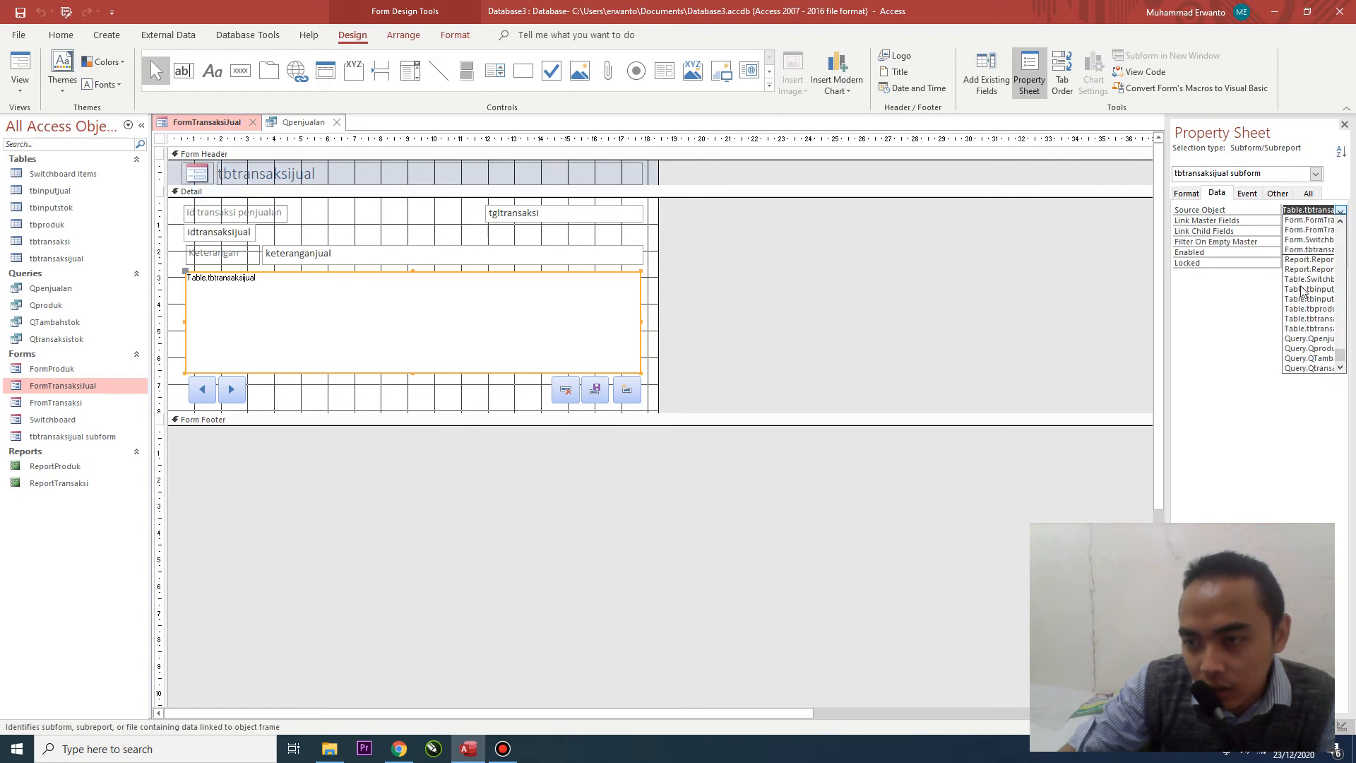
{"action": "left_click", "coordinate": [1262, 306]}
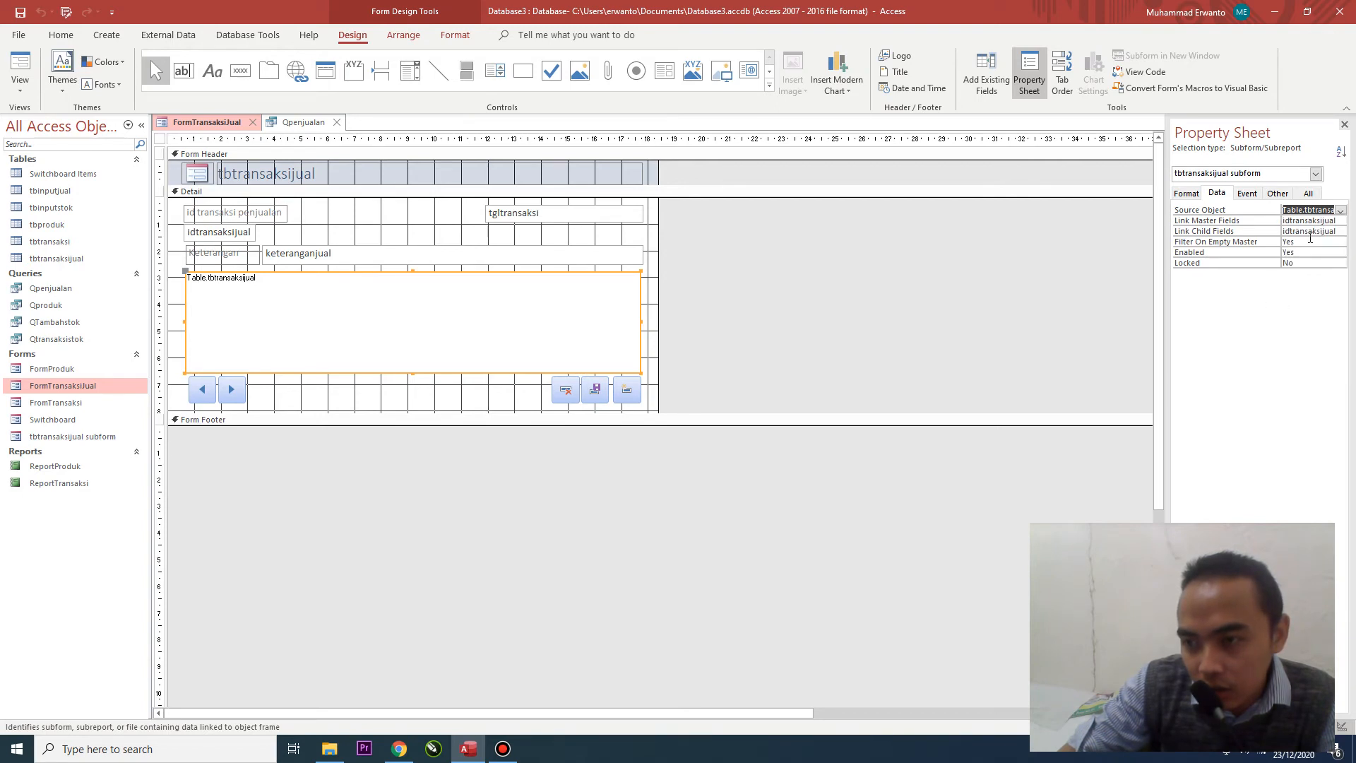
{"action": "left_click", "coordinate": [1338, 210]}
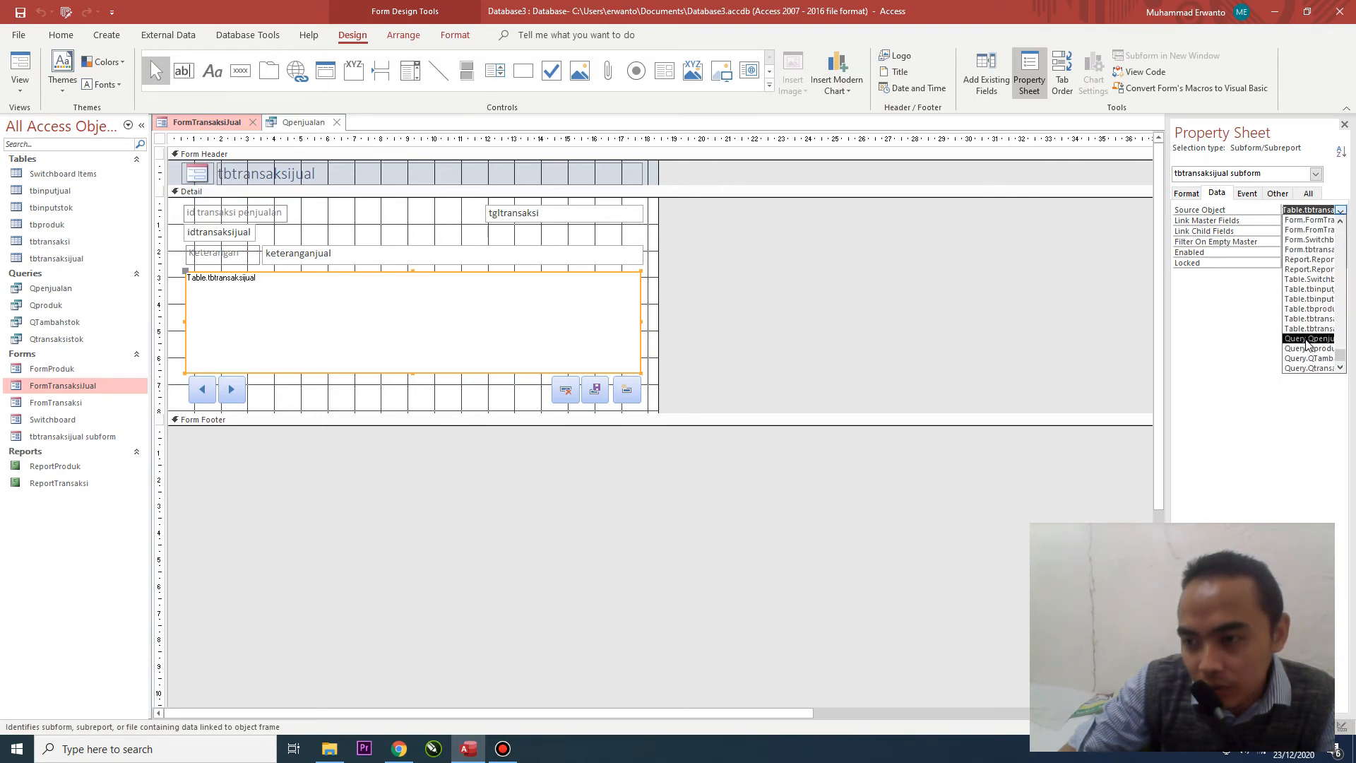
{"action": "left_click", "coordinate": [1307, 340]}
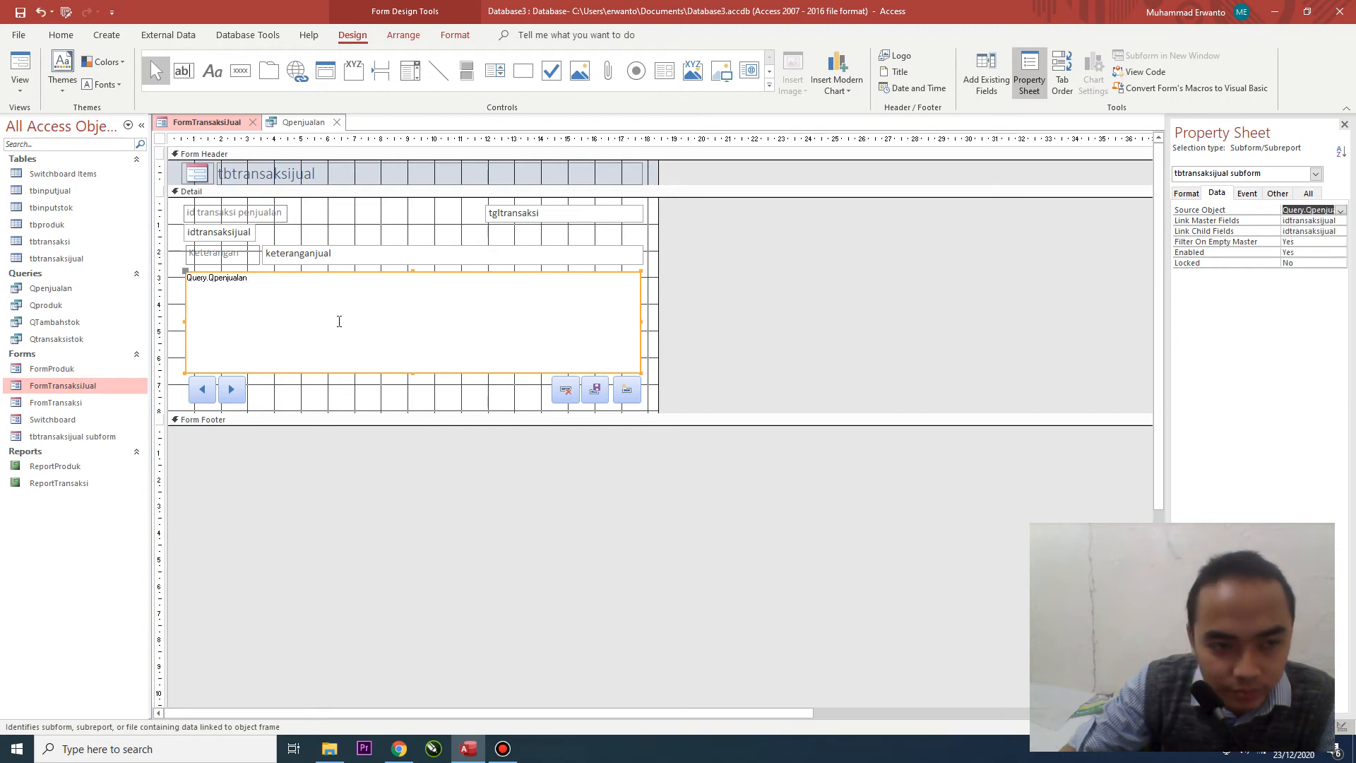
- Show FormTransaksiJual in Form View and widen the subform's total column to the subform's edge
{"action": "left_click", "coordinate": [20, 63]}
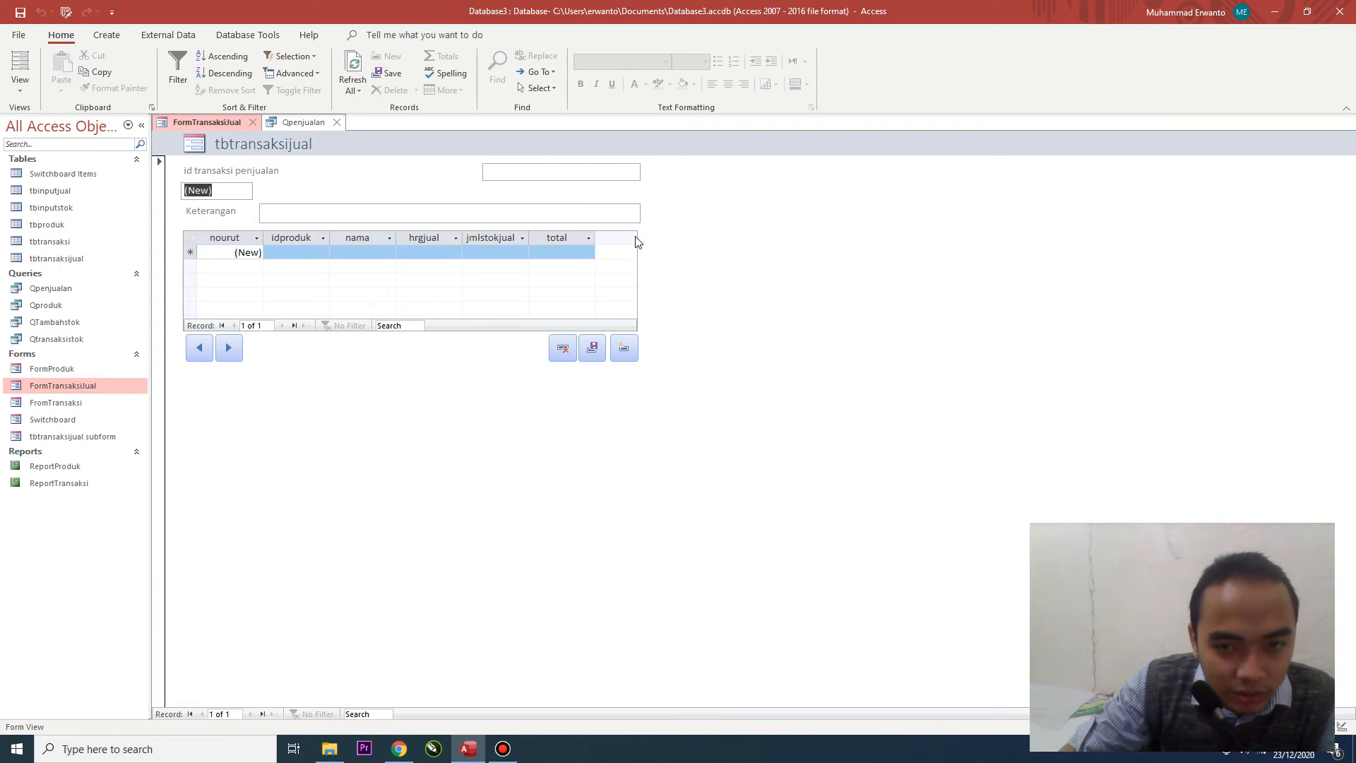
{"action": "left_click", "coordinate": [591, 238]}
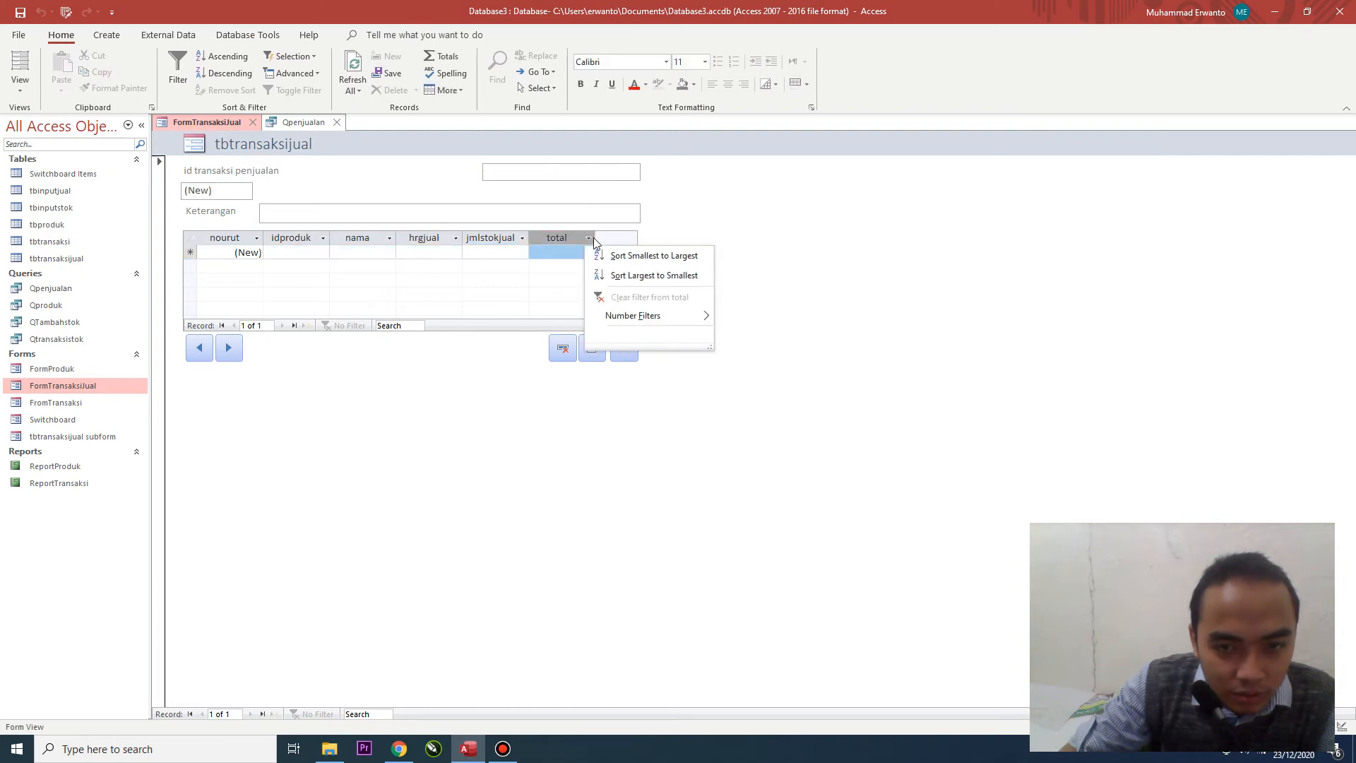
{"action": "left_click", "coordinate": [588, 238]}
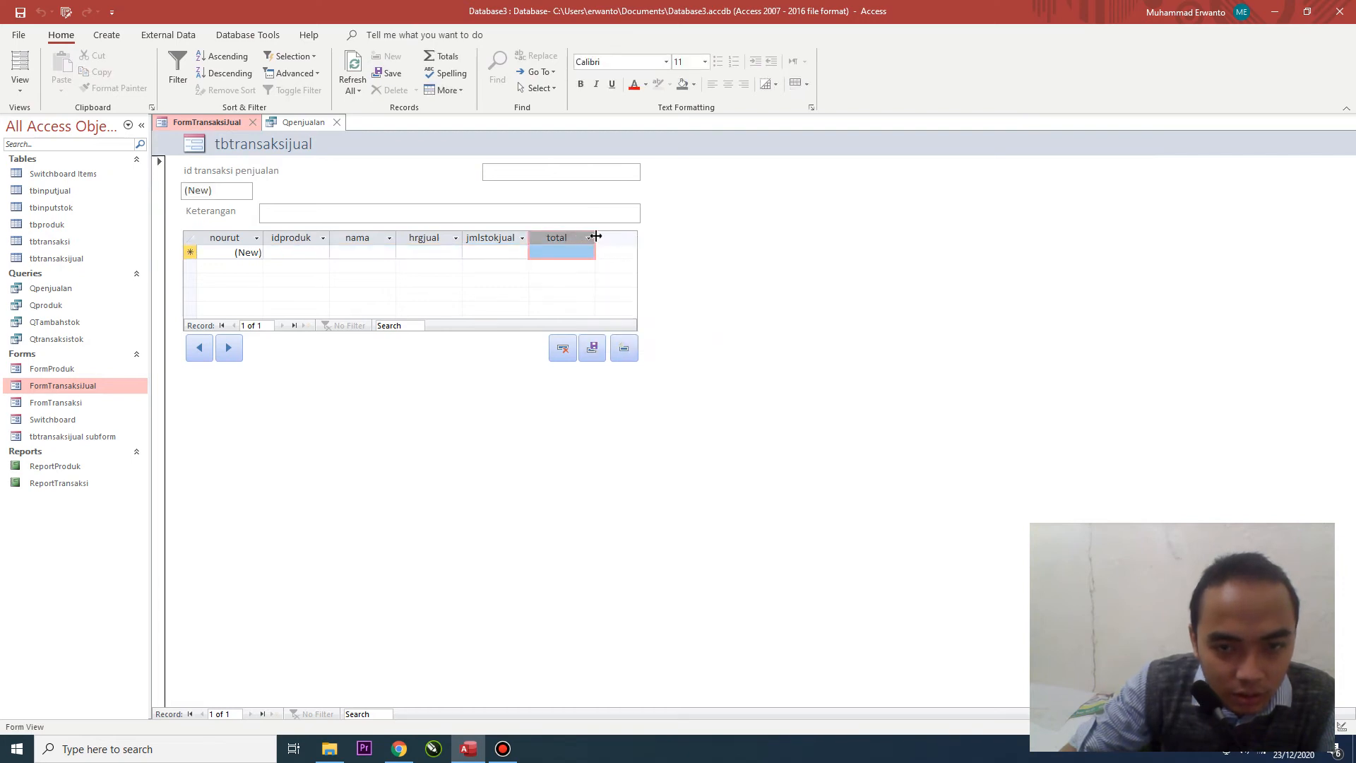
{"action": "left_click_drag", "start_coordinate": [596, 236], "coordinate": [637, 237]}
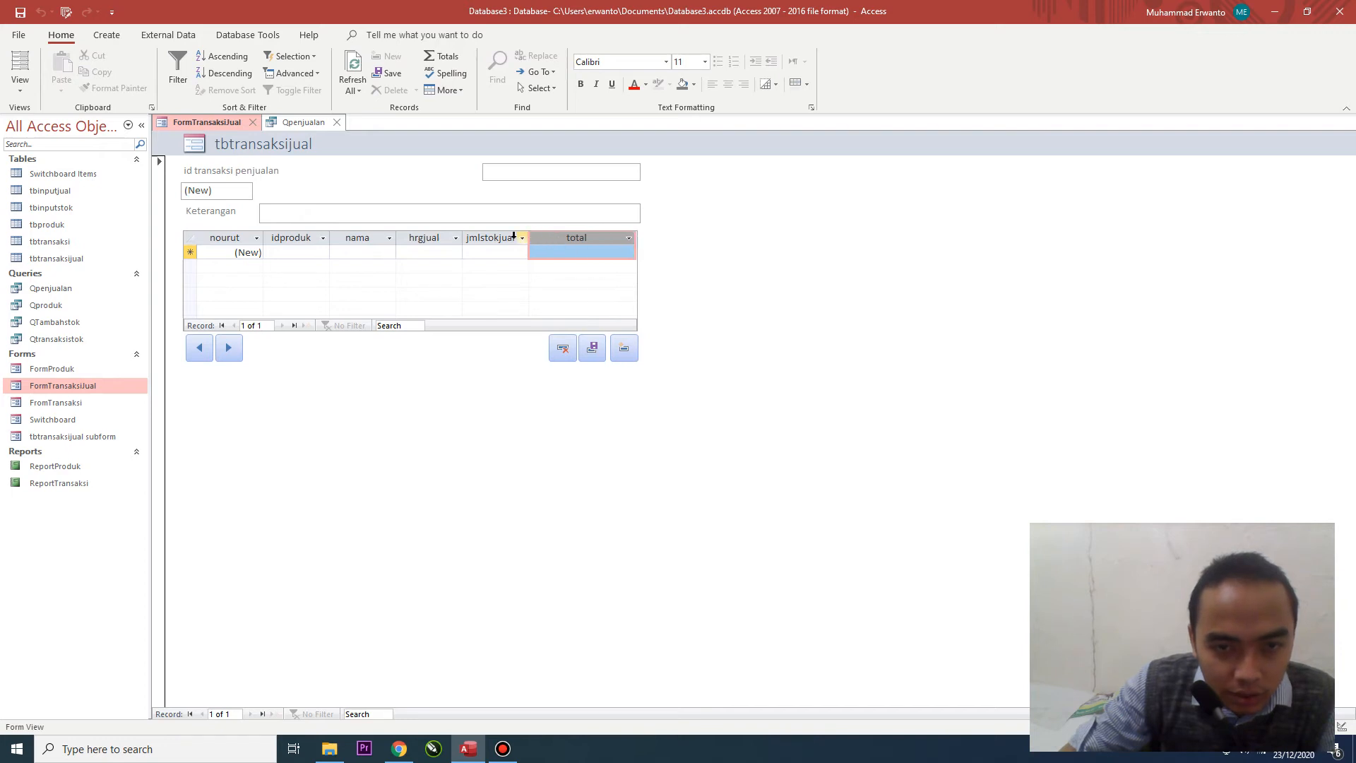
{"action": "left_click", "coordinate": [456, 238]}
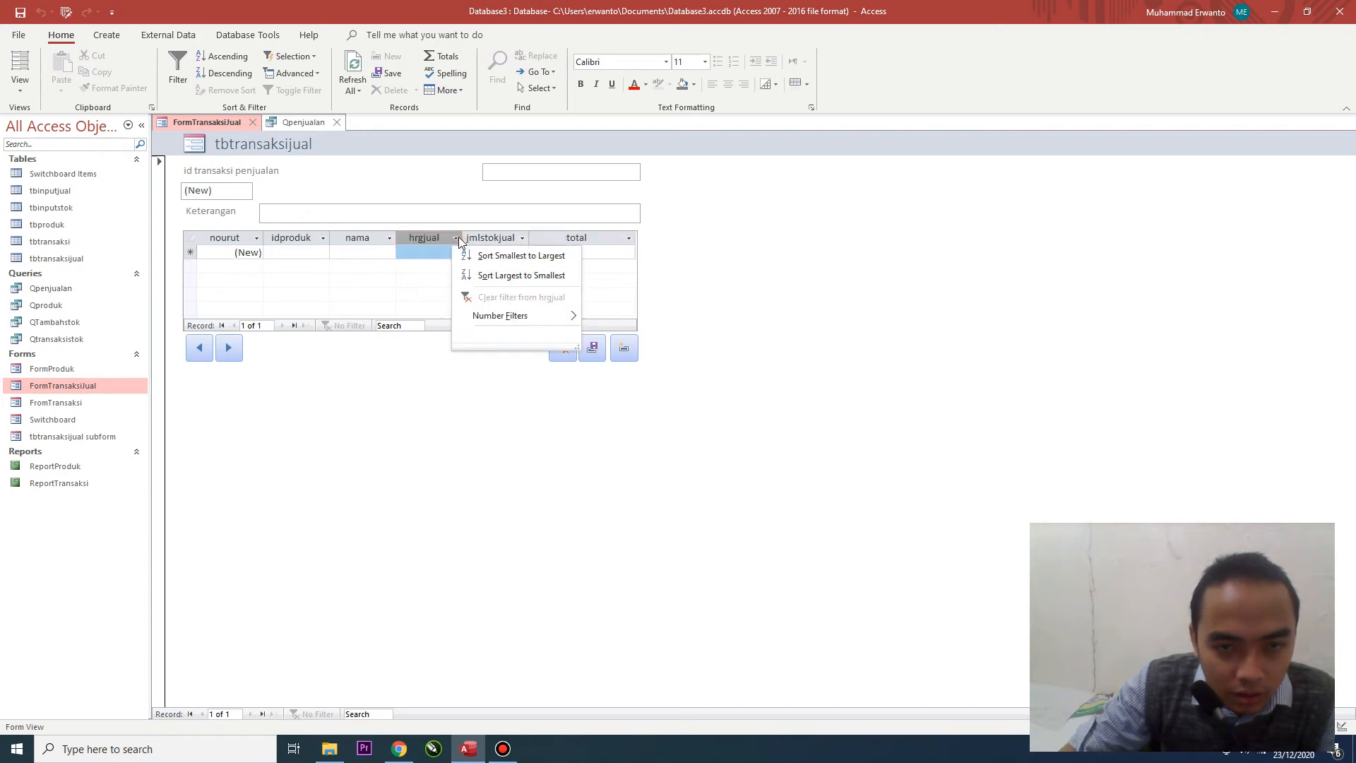
{"action": "key", "text": "Escape"}
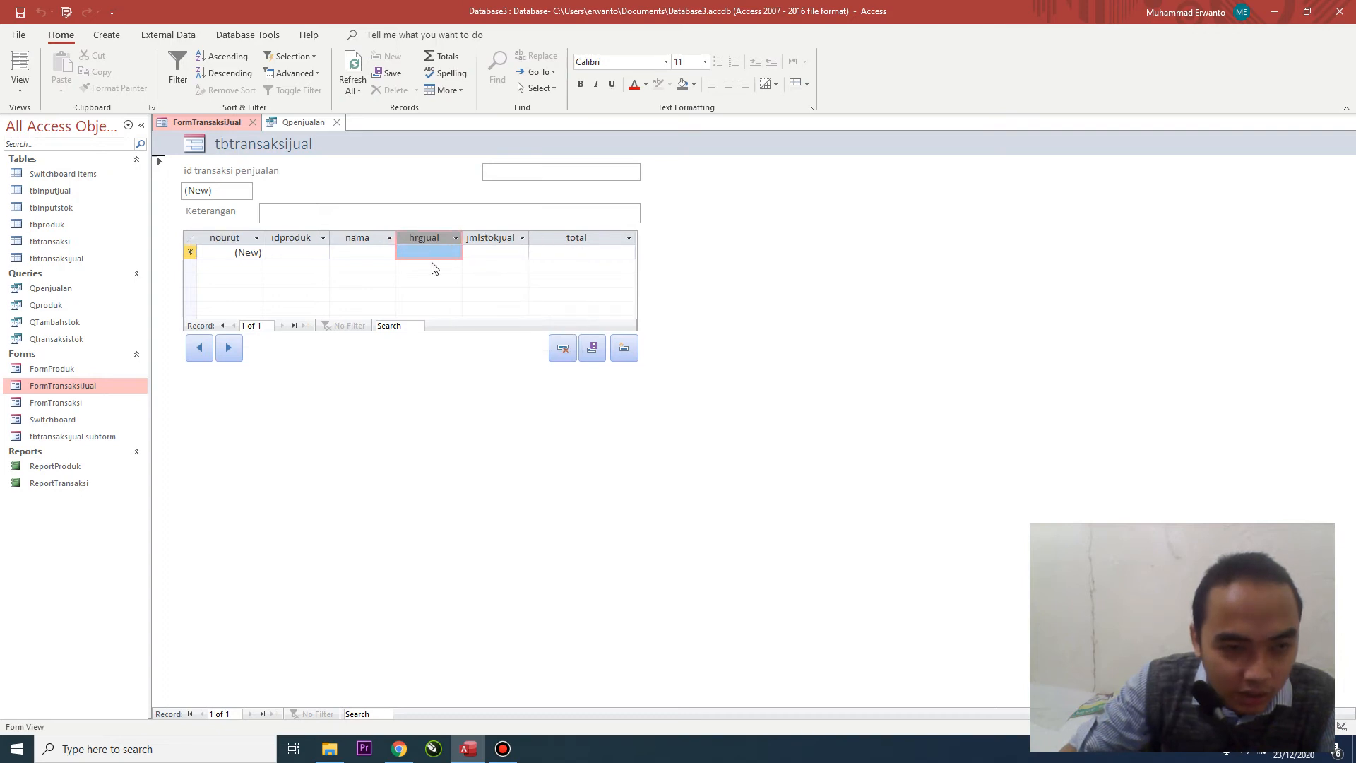
- Return FormTransaksiJual to Design View, saving the changes to both the form and the Qpenjualan query
{"action": "left_click", "coordinate": [20, 81]}
{"action": "left_click", "coordinate": [69, 187]}
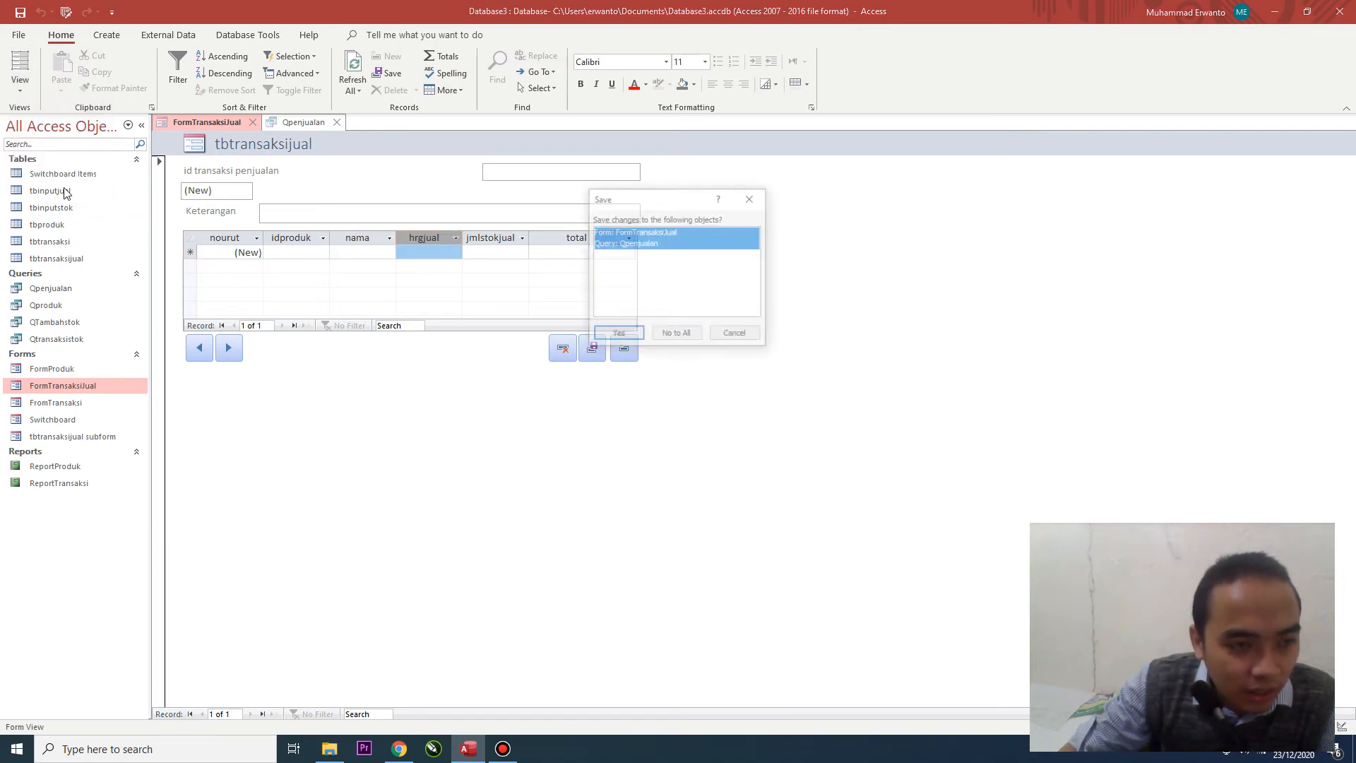
{"action": "left_click", "coordinate": [621, 335]}
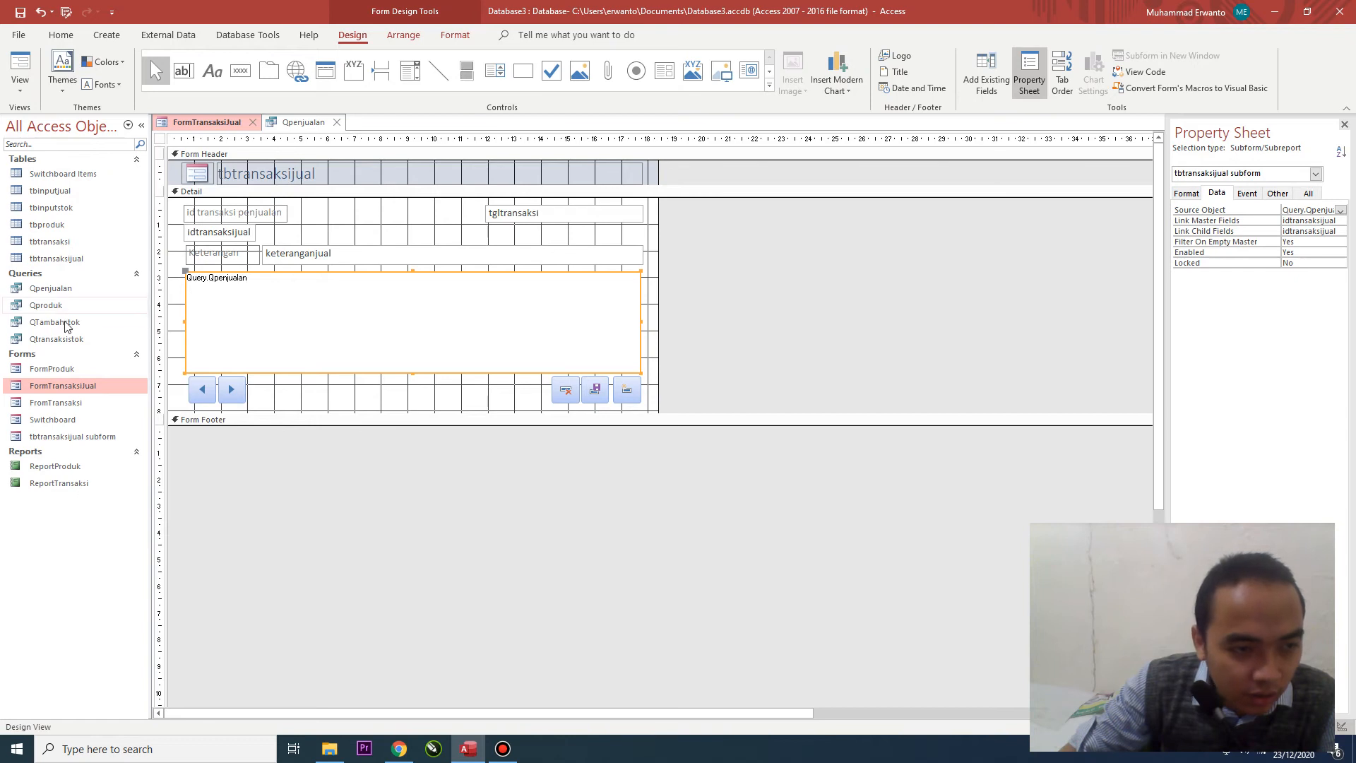
- Open Qpenjualan in Design View and give its nourut field the alias "No:"
{"action": "double_click", "coordinate": [51, 288]}
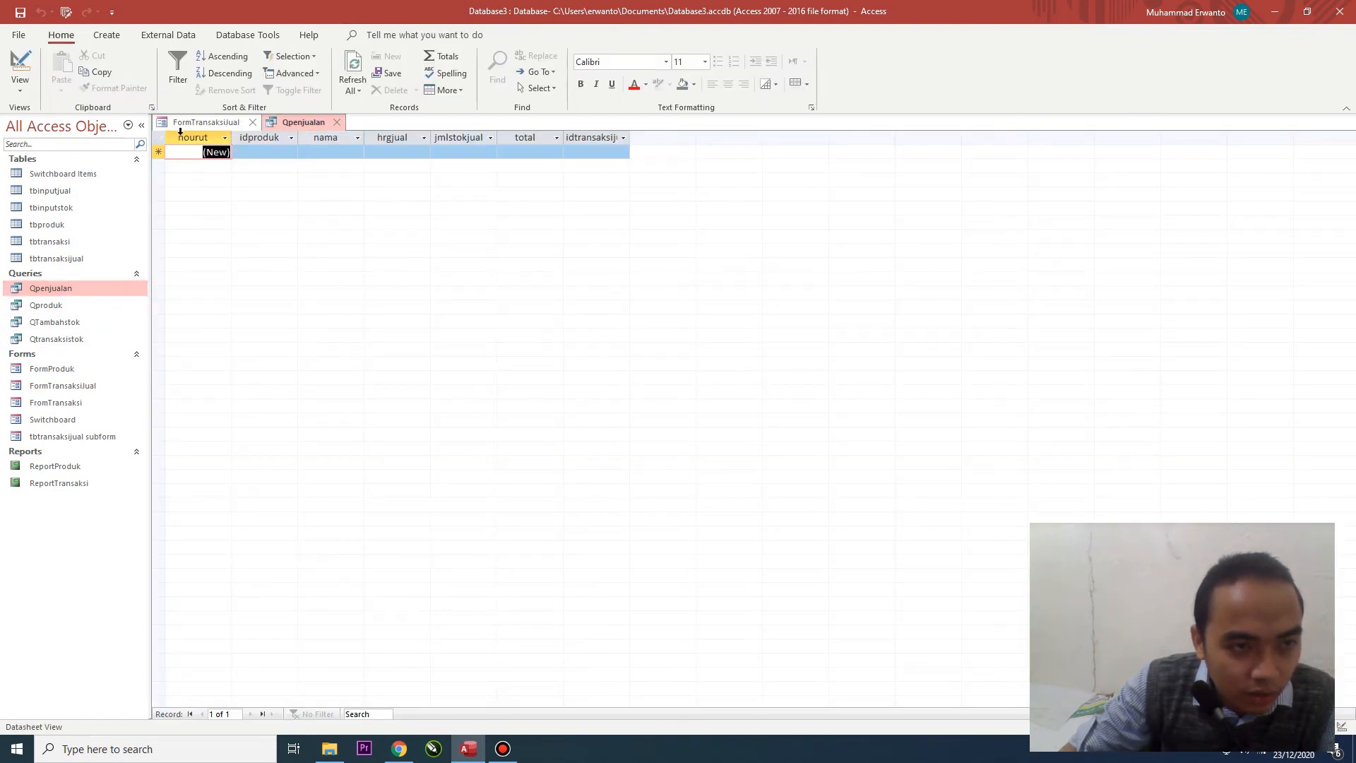
{"action": "left_click", "coordinate": [20, 67]}
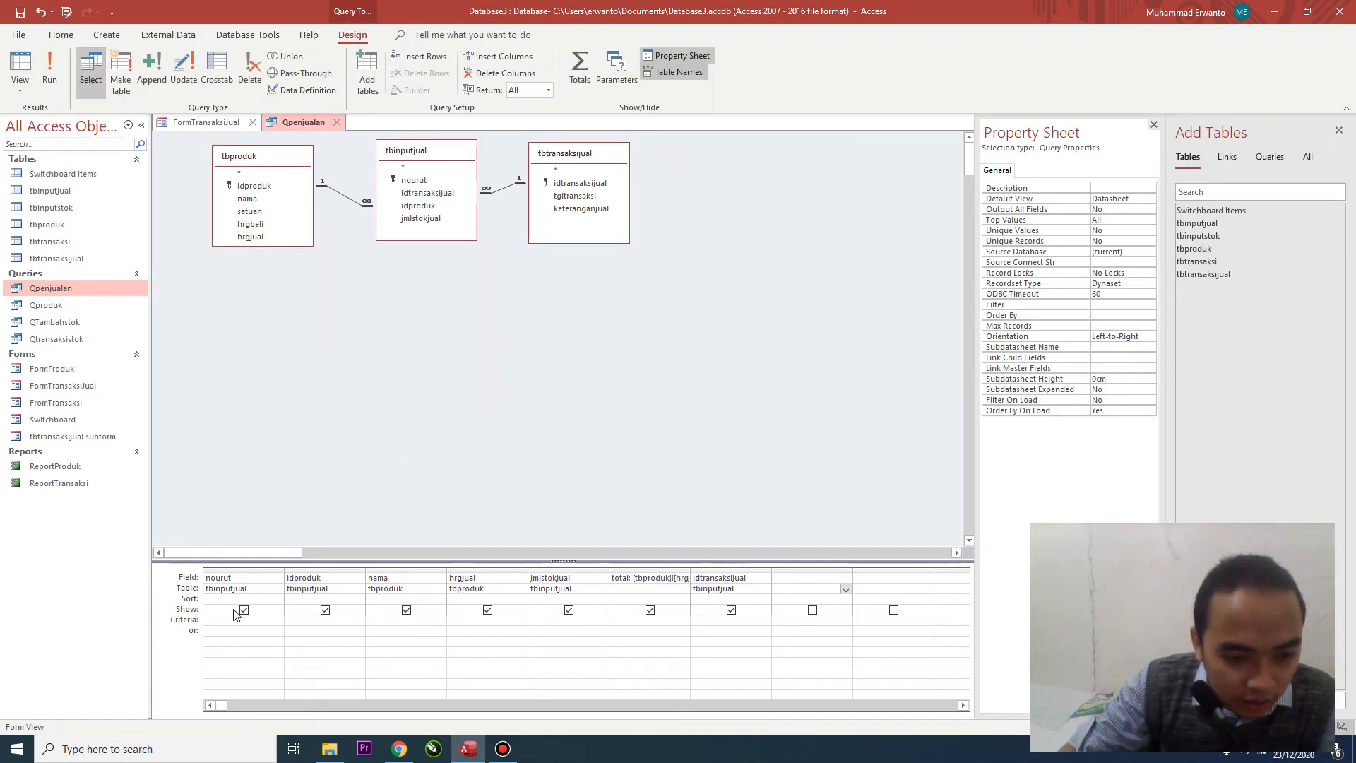
{"action": "left_click", "coordinate": [210, 577]}
{"action": "type", "text": "N"}
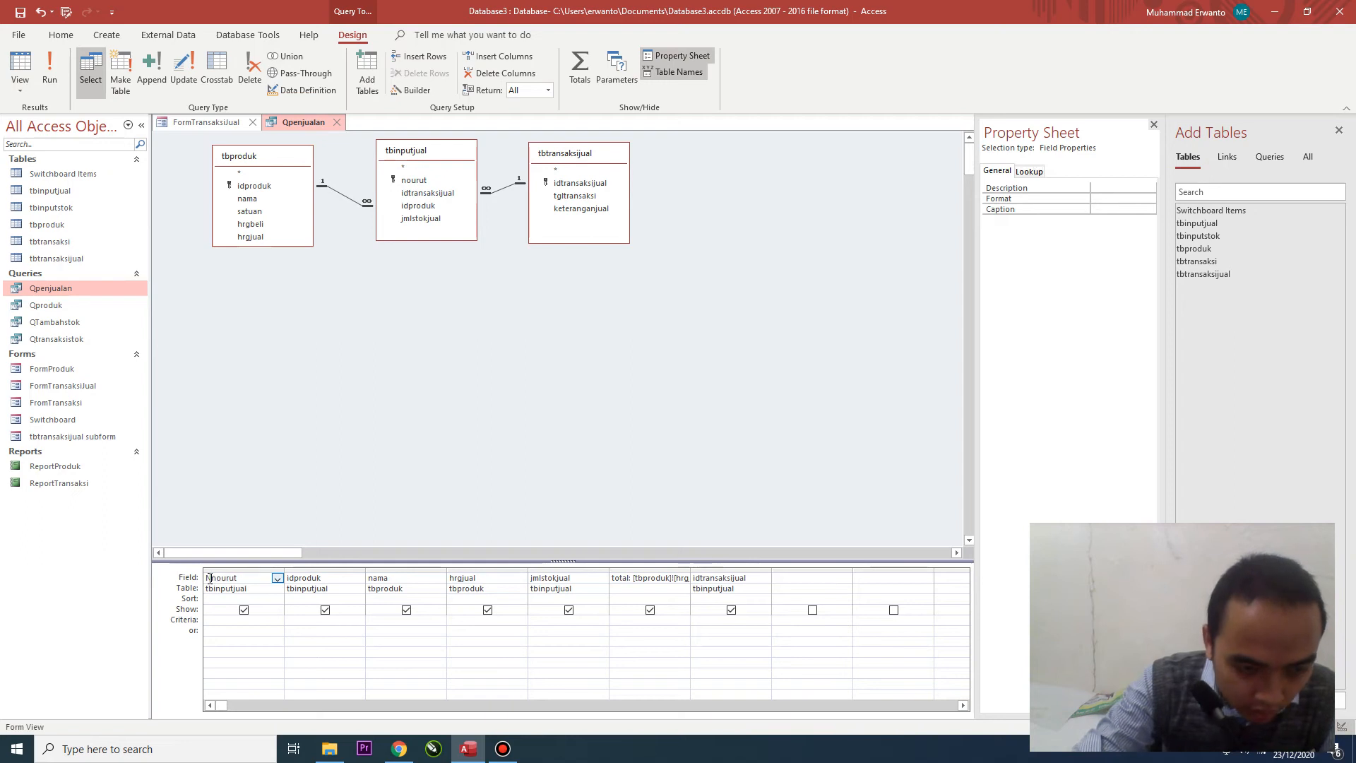
{"action": "type", "text": "O"}
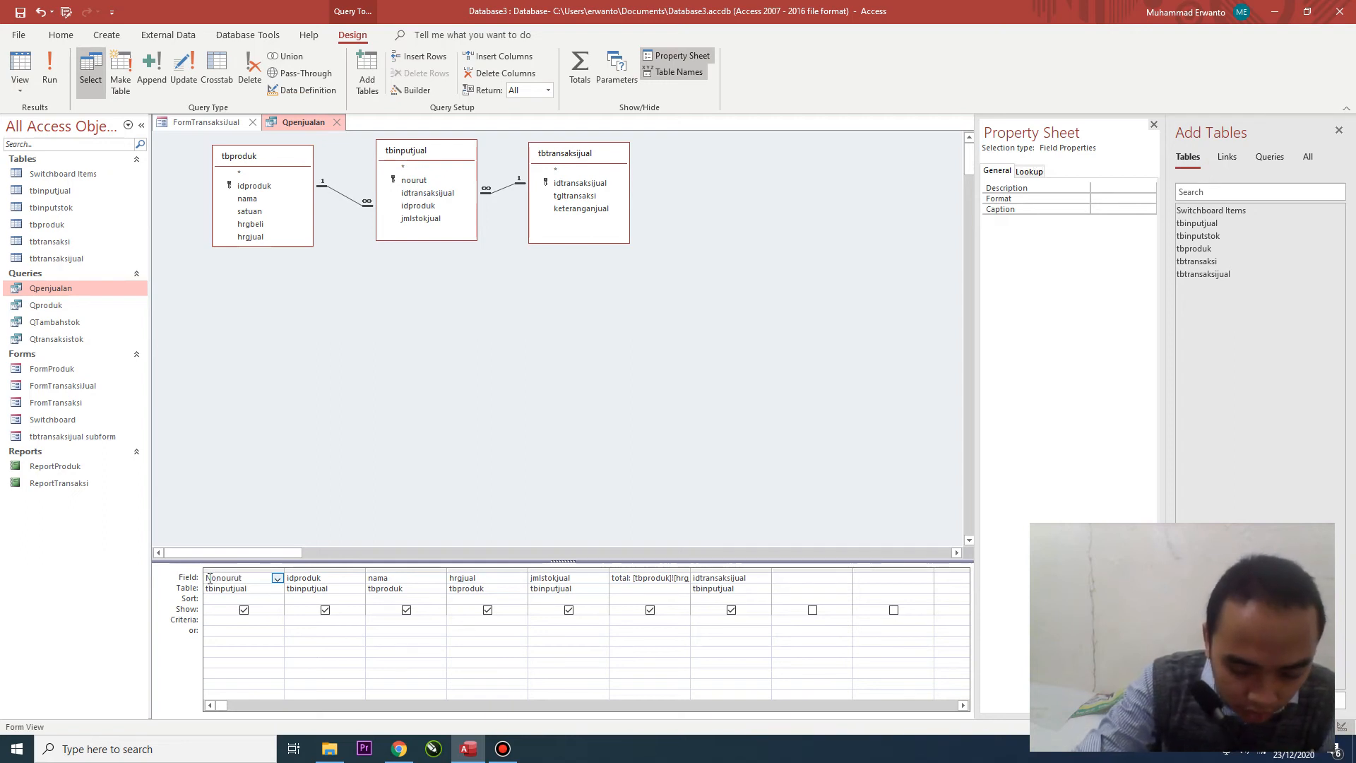
{"action": "type", "text": ":"}
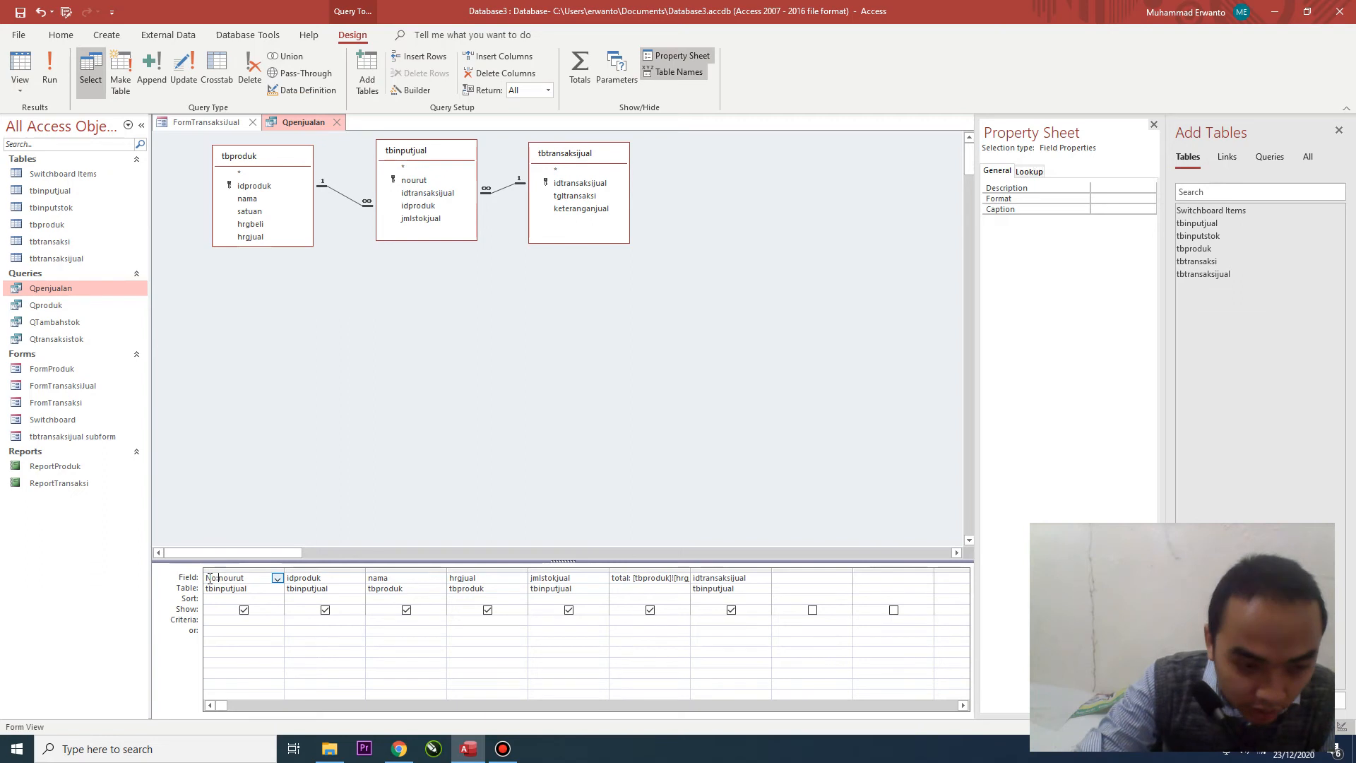
- In the Qpenjualan design, give idproduk the alias "Barcode:" and nama the alias "Nama Item:"
{"action": "left_click", "coordinate": [293, 579]}
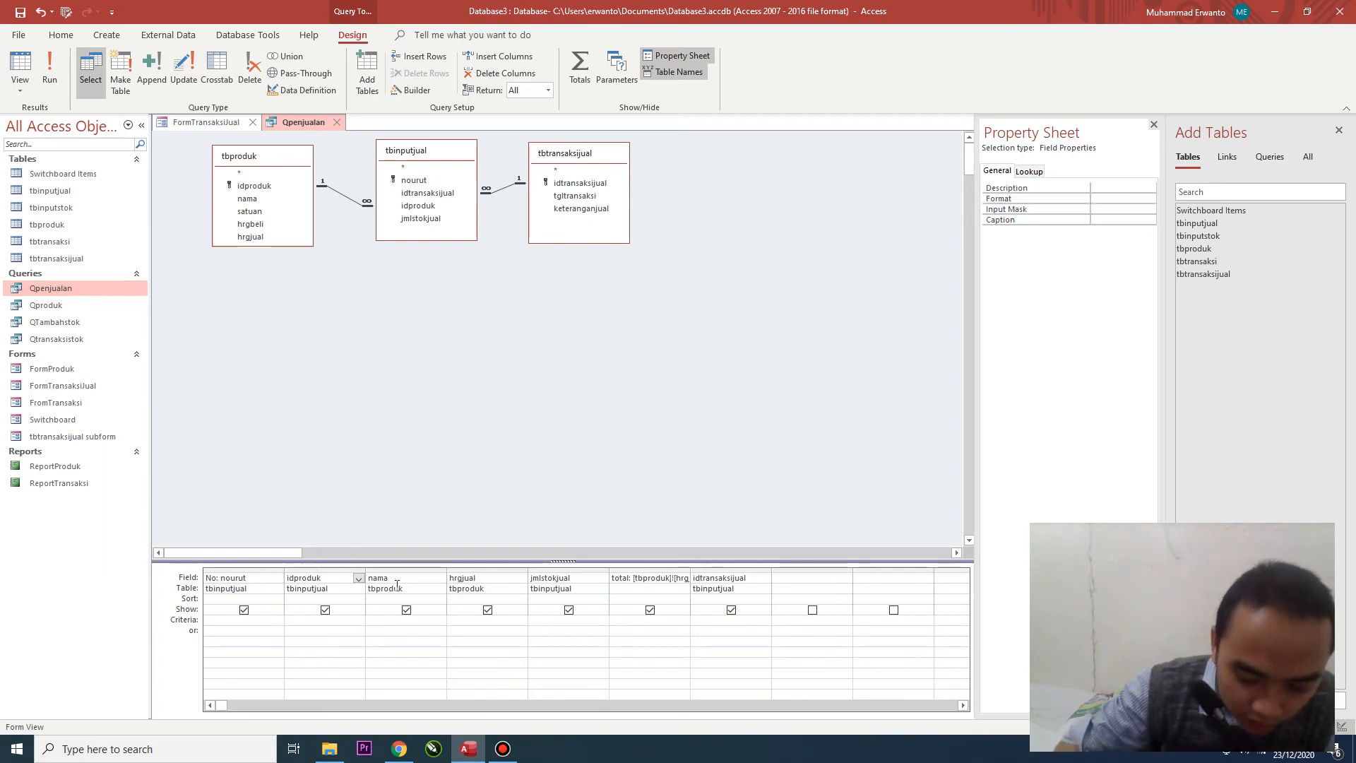
{"action": "type", "text": "Ba"}
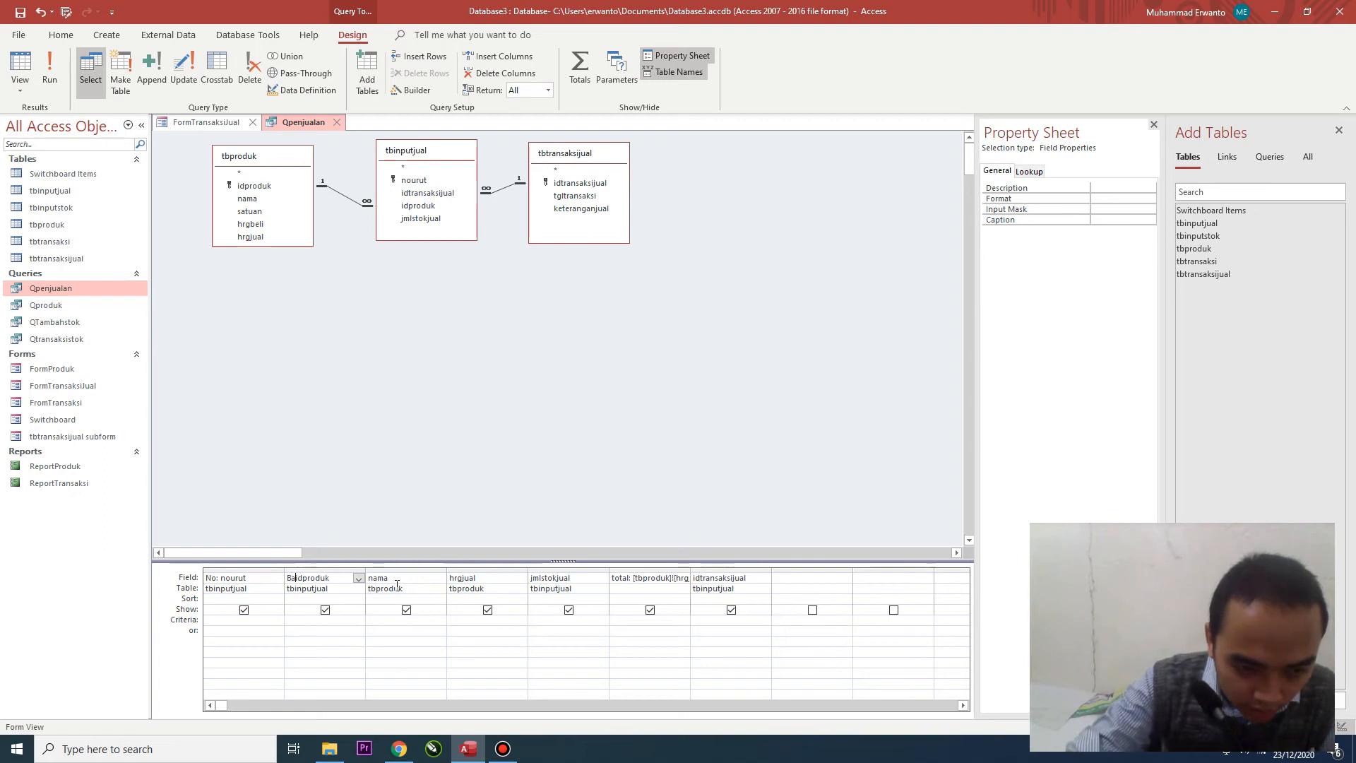
{"action": "type", "text": "rcode"}
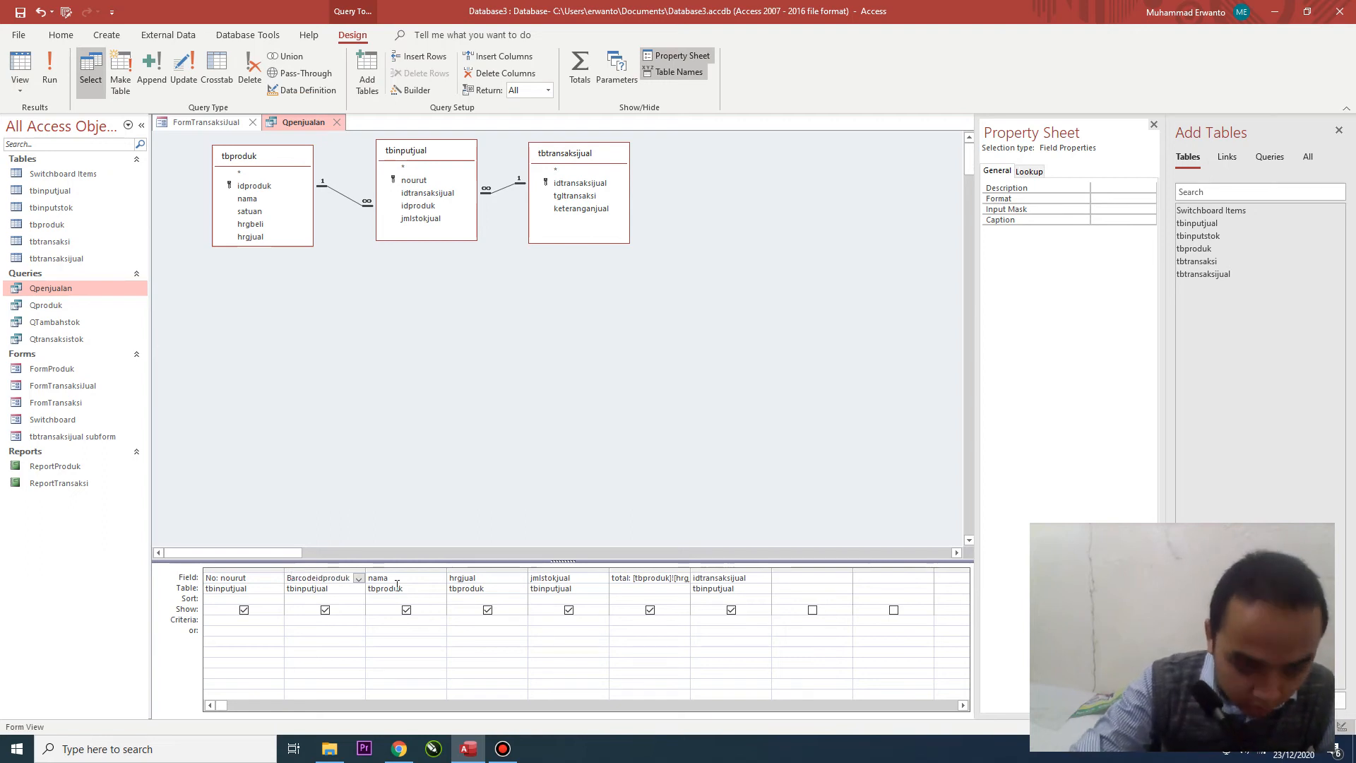
{"action": "type", "text": ":"}
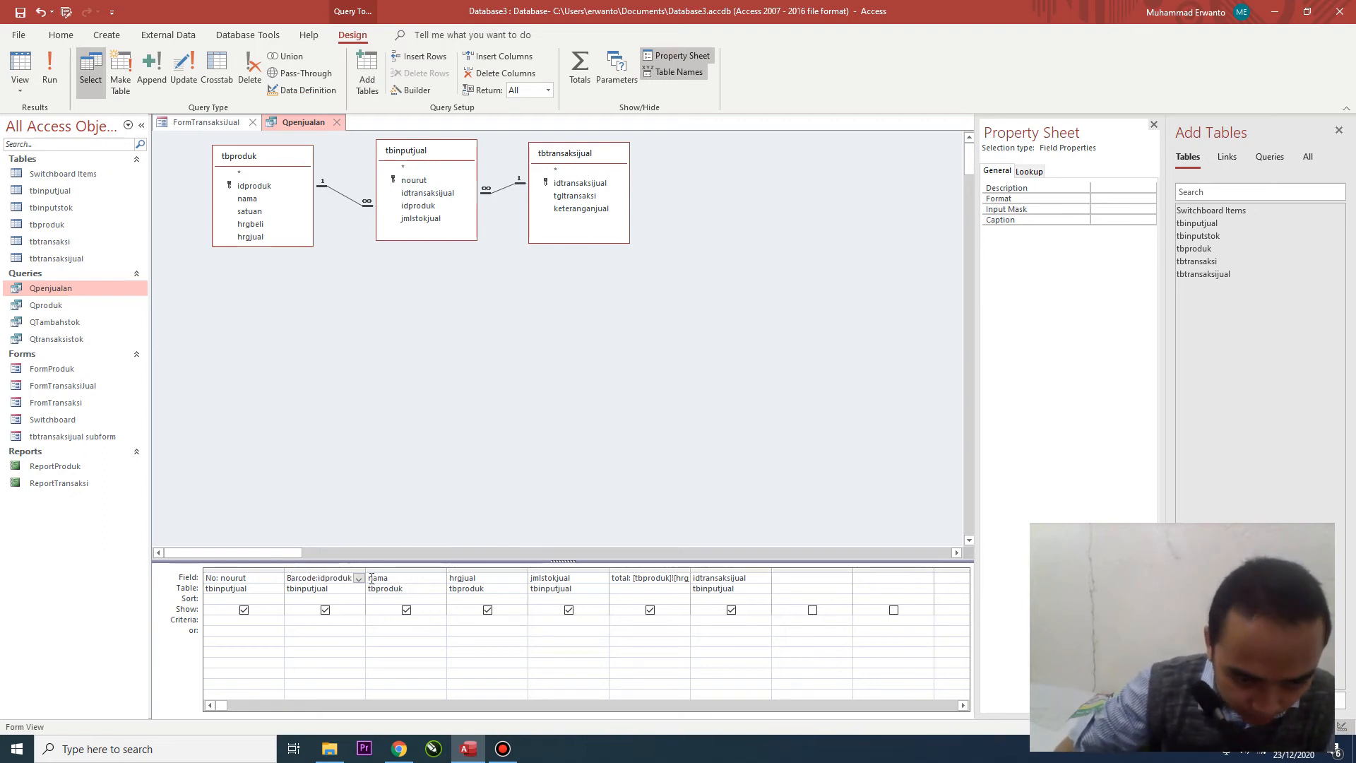
{"action": "left_click", "coordinate": [371, 578]}
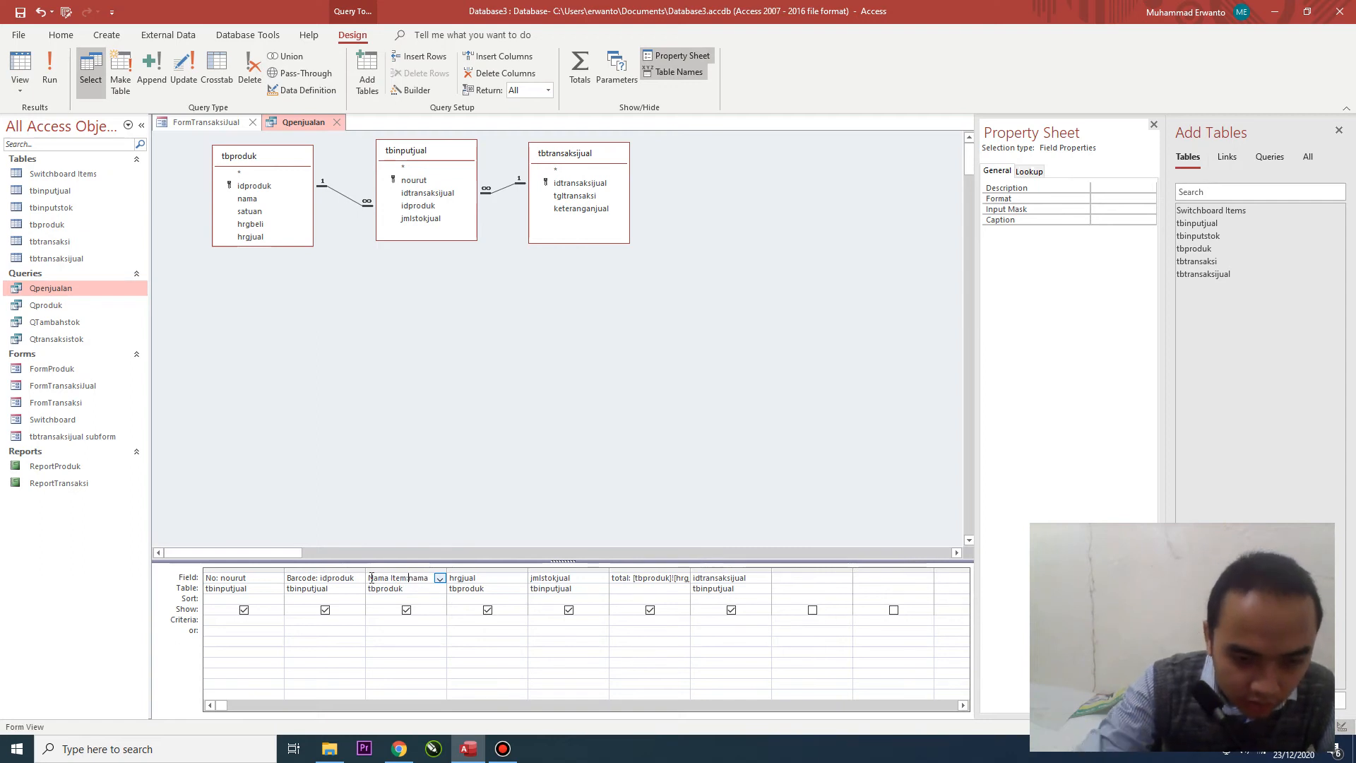
{"action": "type", "text": ":"}
- Give the hrgjual field the alias "Harga:" and the jmlstokjual field the alias "Jumlah:" in the query
{"action": "left_click", "coordinate": [454, 578]}
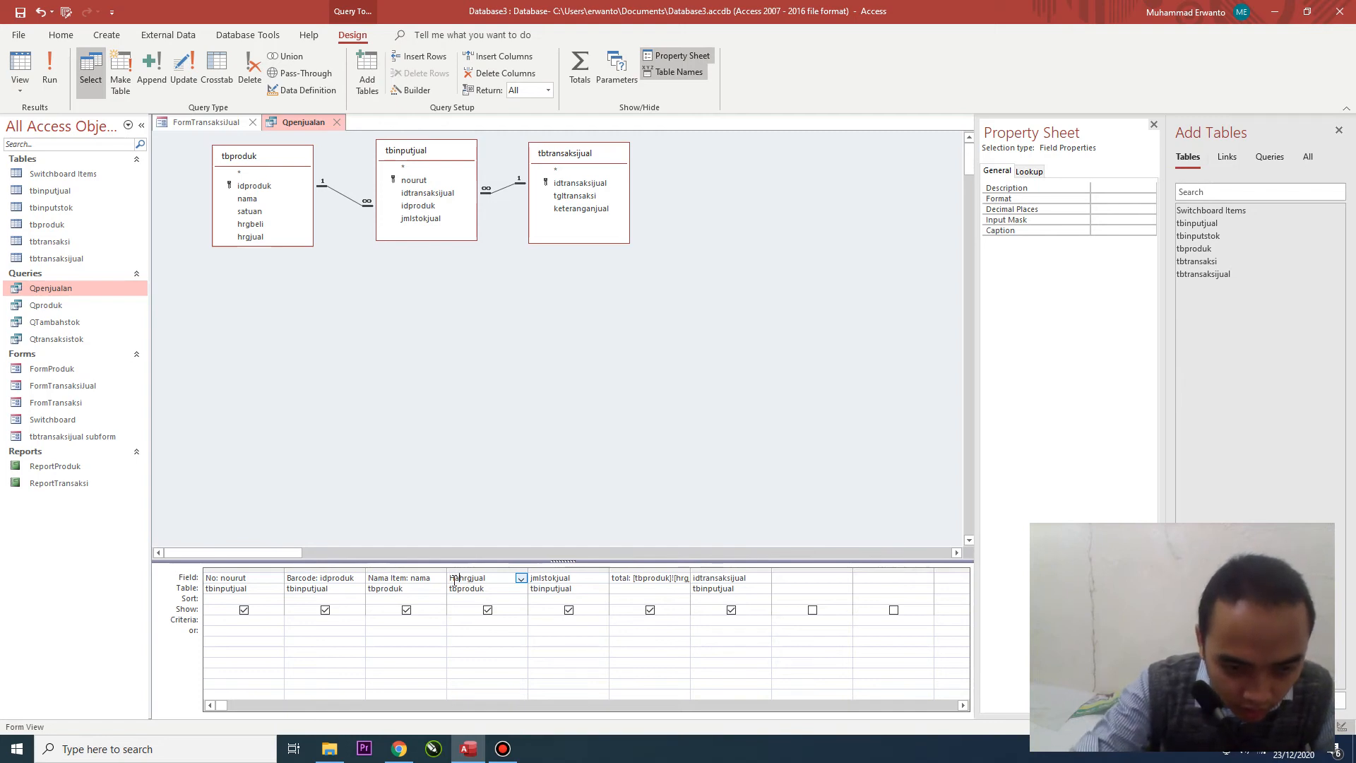
{"action": "type", "text": "Harga:"}
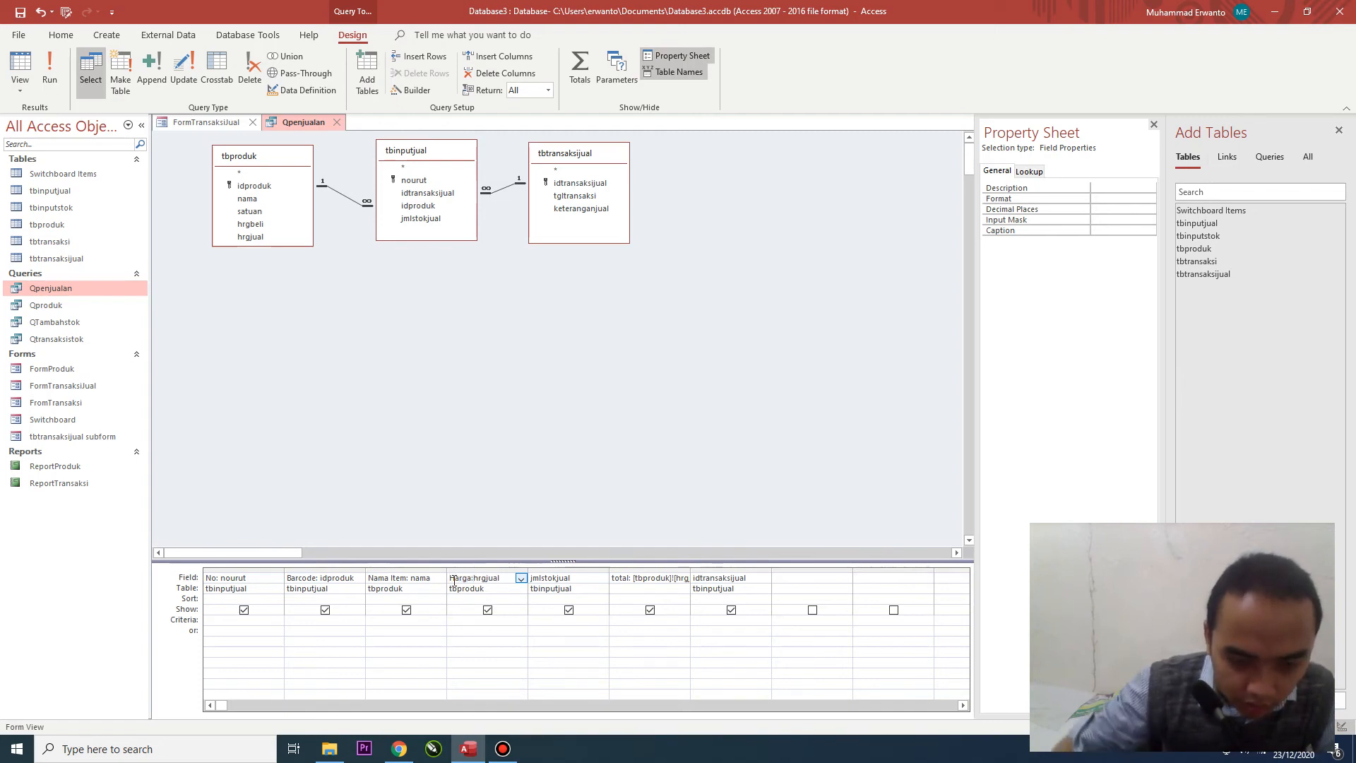
{"action": "left_click", "coordinate": [534, 579]}
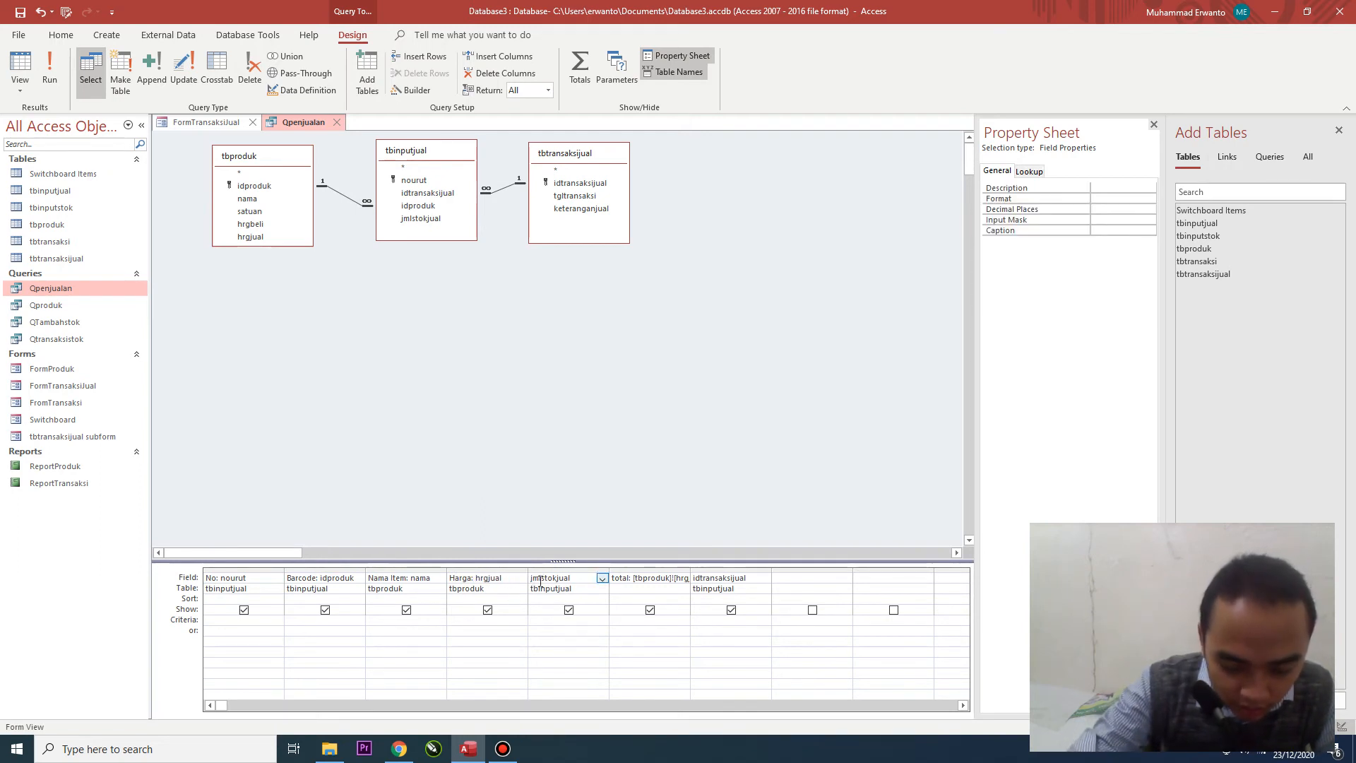
{"action": "type", "text": "Jumlah"}
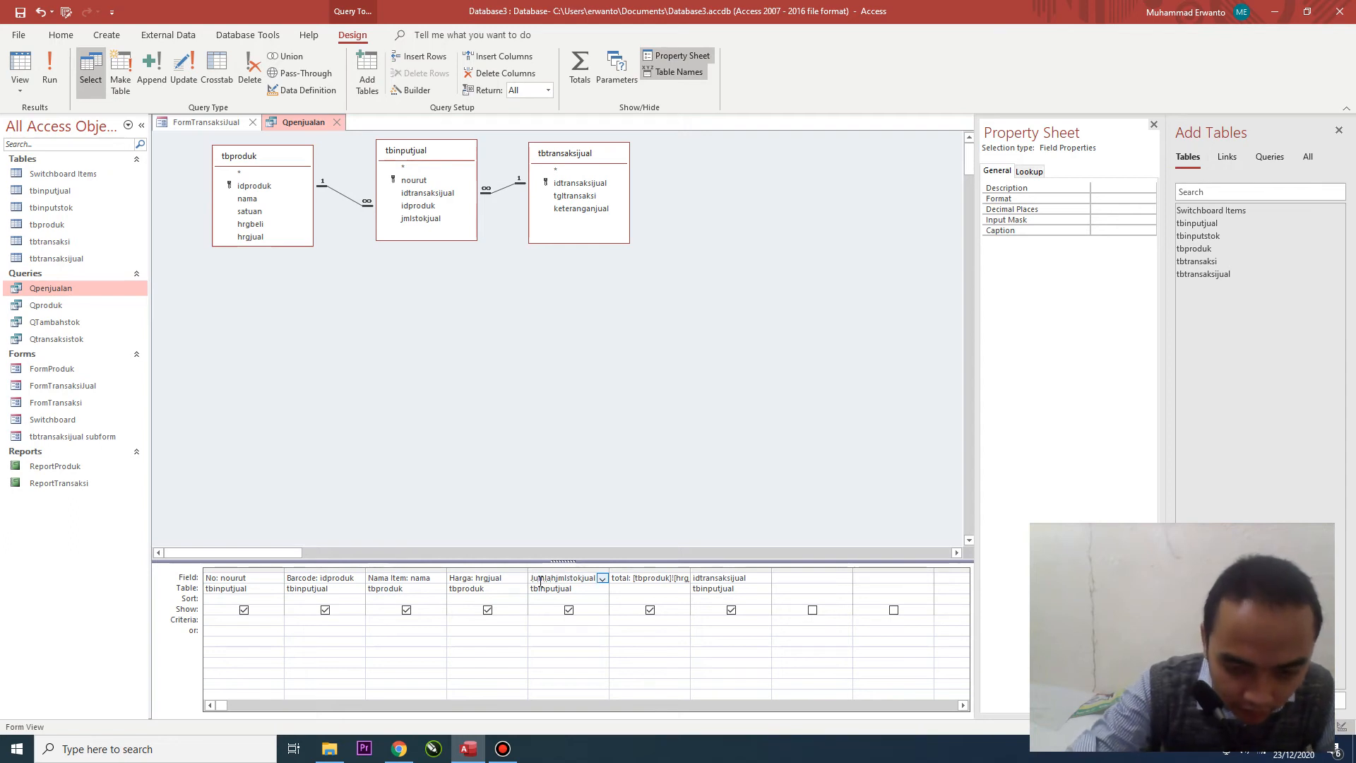
{"action": "type", "text": ":"}
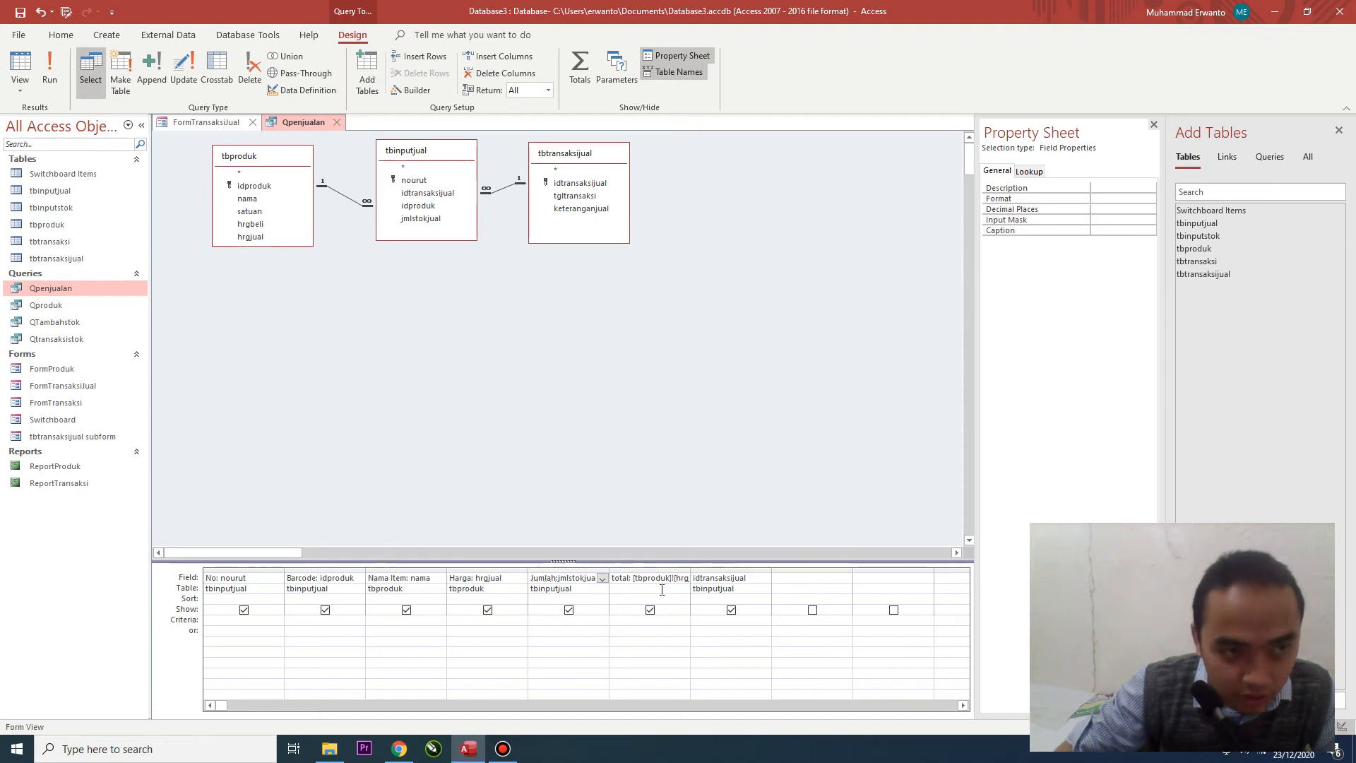
- Show Qpenjualan in Datasheet View to check its column headings, and close the query with its changes saved
{"action": "left_click", "coordinate": [52, 71]}
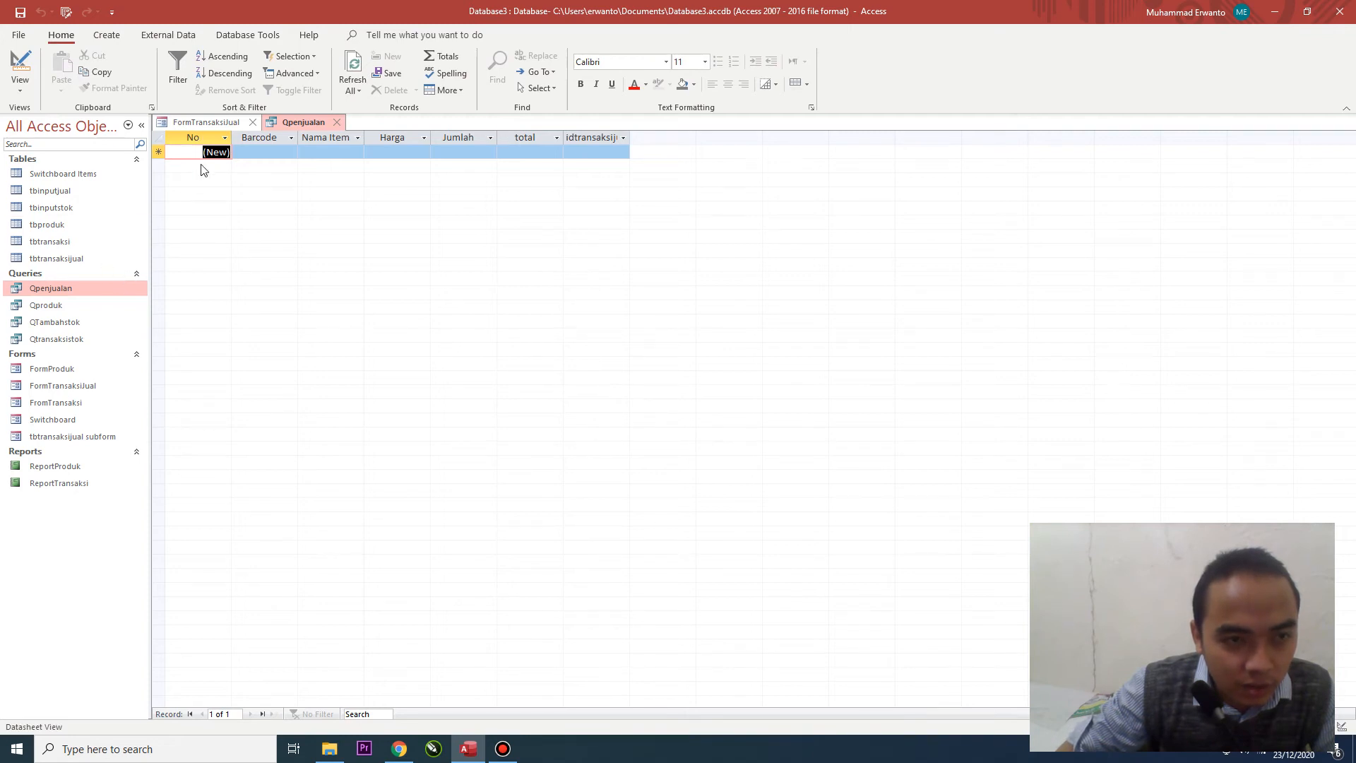
{"action": "right_click", "coordinate": [314, 125]}
{"action": "left_click", "coordinate": [360, 197]}
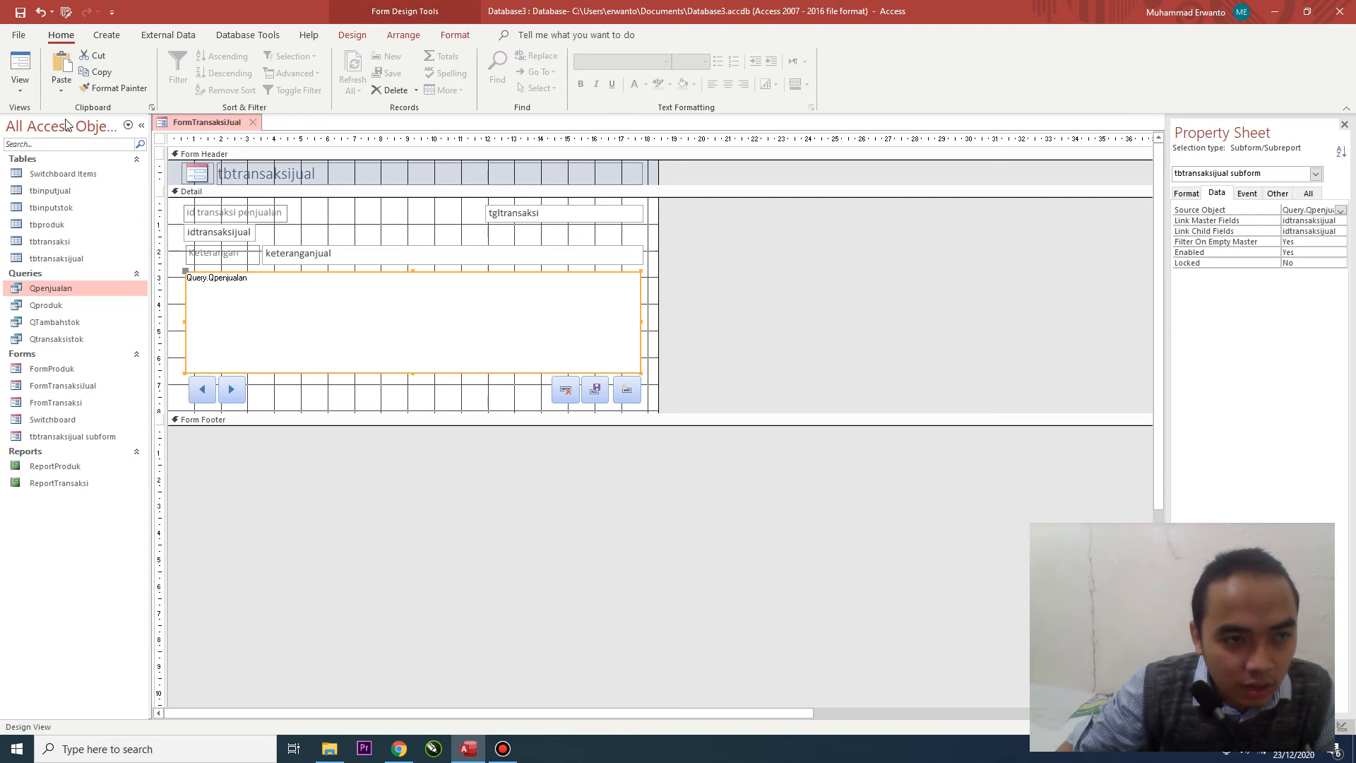
- Show FormTransaksiJual in Form View, narrow the subform's No column, and widen its Barcode and Nama Item columns
{"action": "left_click", "coordinate": [21, 70]}
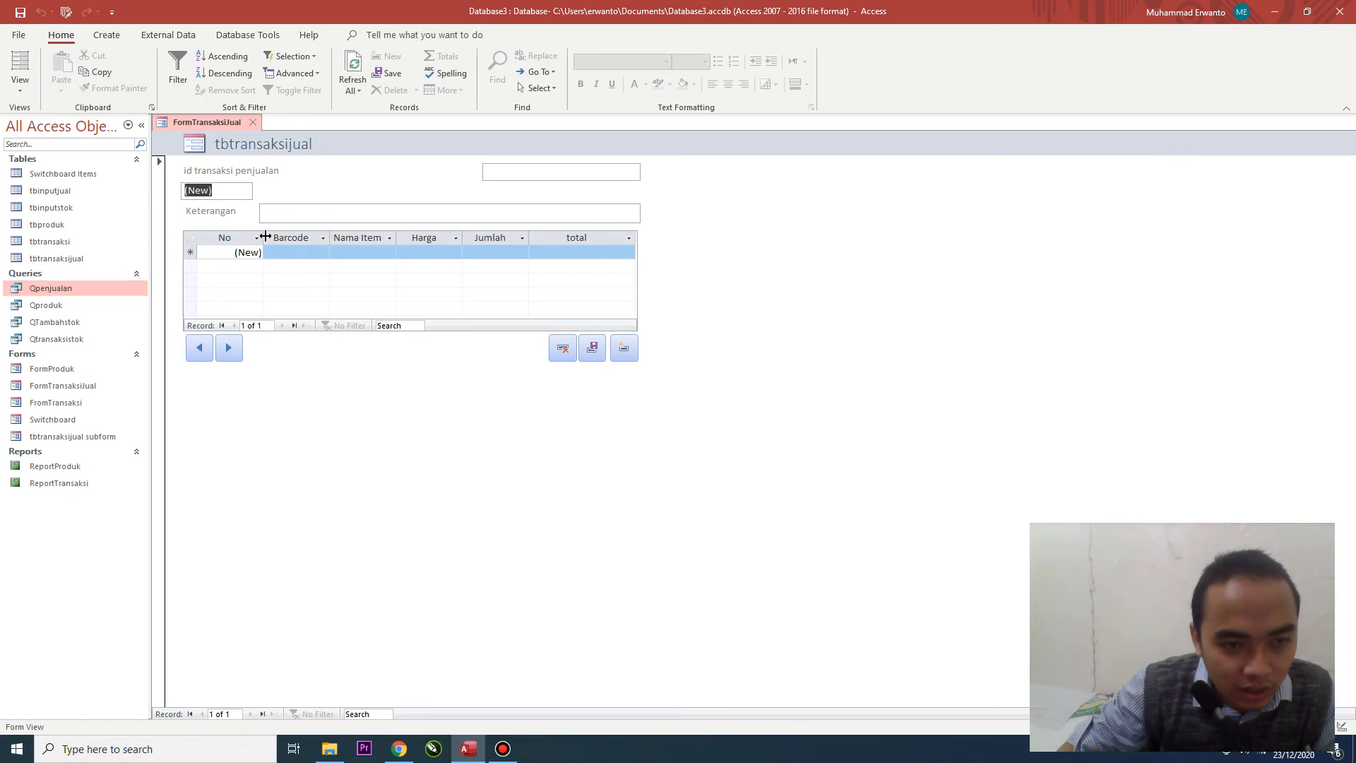
{"action": "left_click", "coordinate": [236, 248]}
{"action": "left_click_drag", "start_coordinate": [236, 241], "coordinate": [322, 237]}
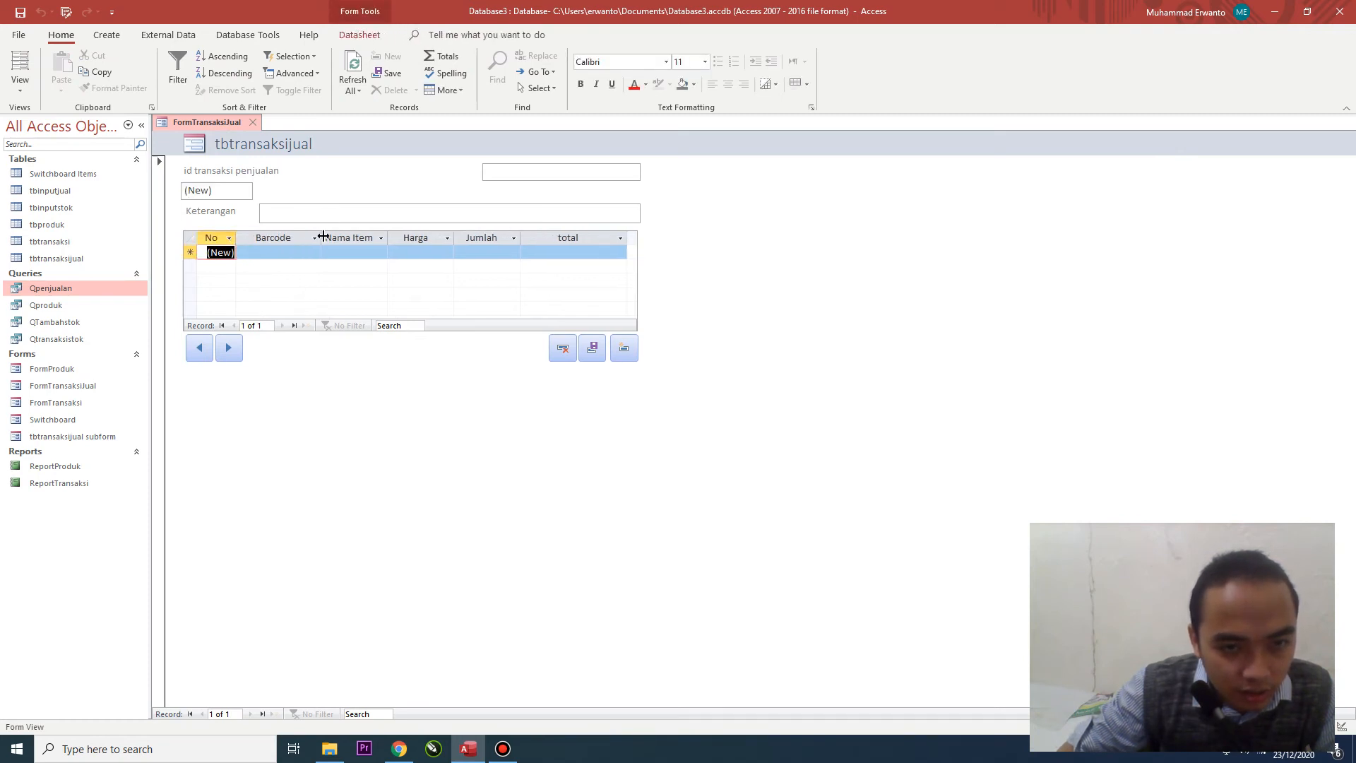
{"action": "left_click", "coordinate": [383, 237]}
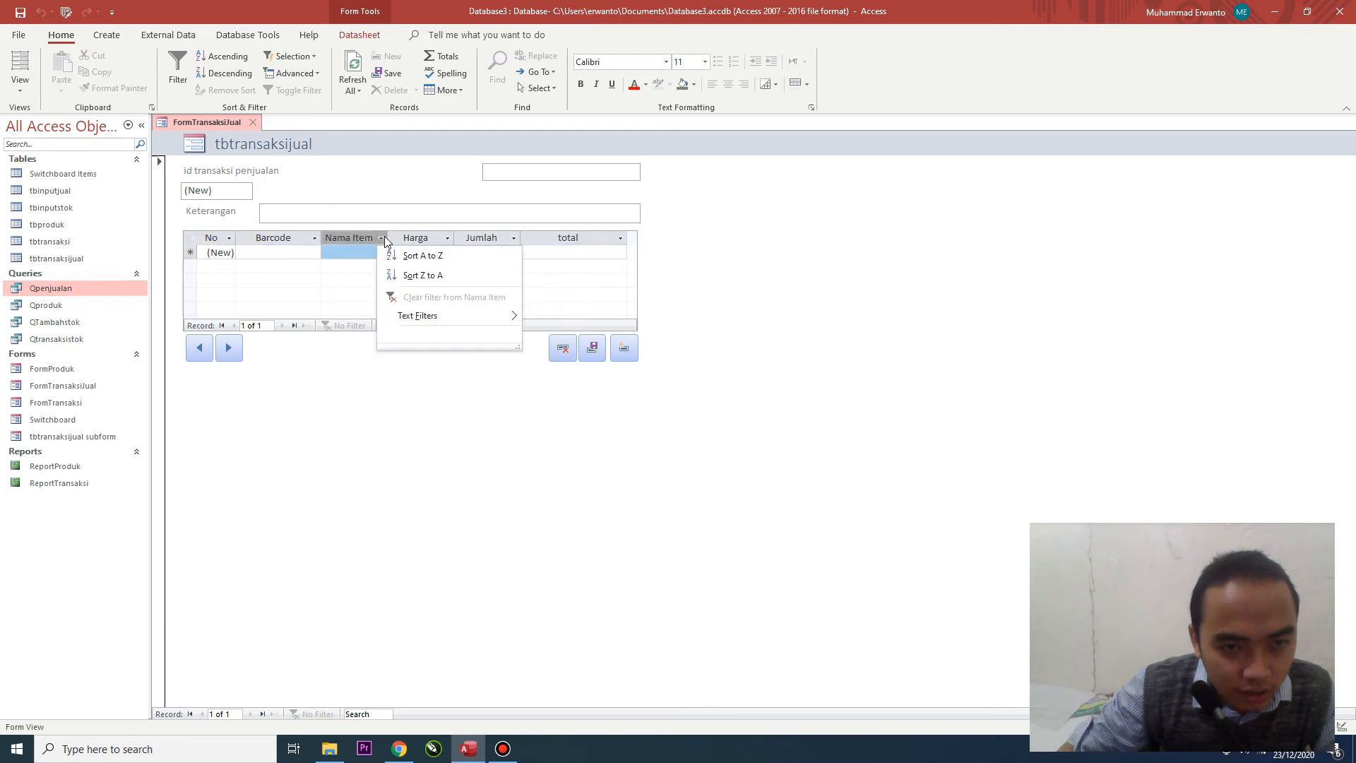
{"action": "left_click", "coordinate": [384, 236]}
{"action": "left_click_drag", "start_coordinate": [387, 237], "coordinate": [400, 237]}
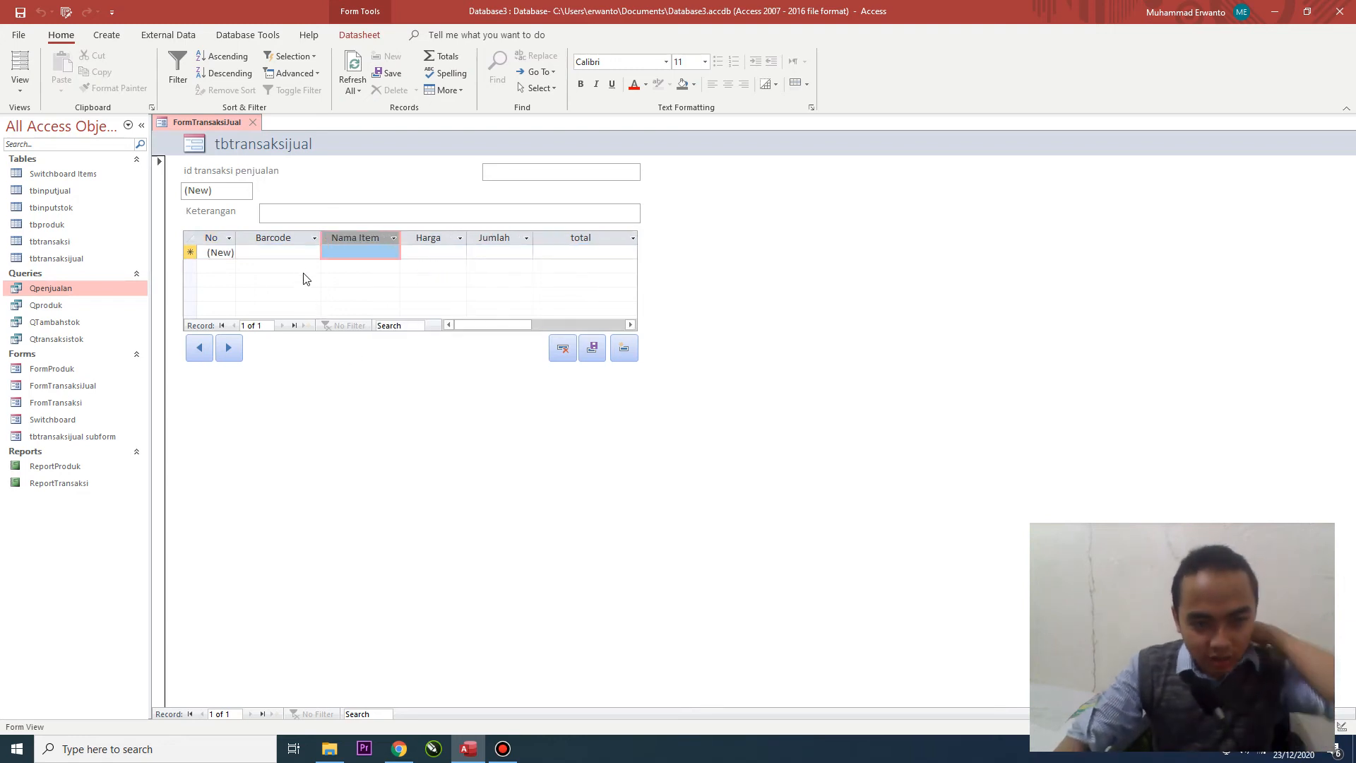
- Add a subform row for product P0001 (PENSIL) with a Jumlah of 2
{"action": "left_click", "coordinate": [311, 252]}
{"action": "left_click", "coordinate": [313, 253]}
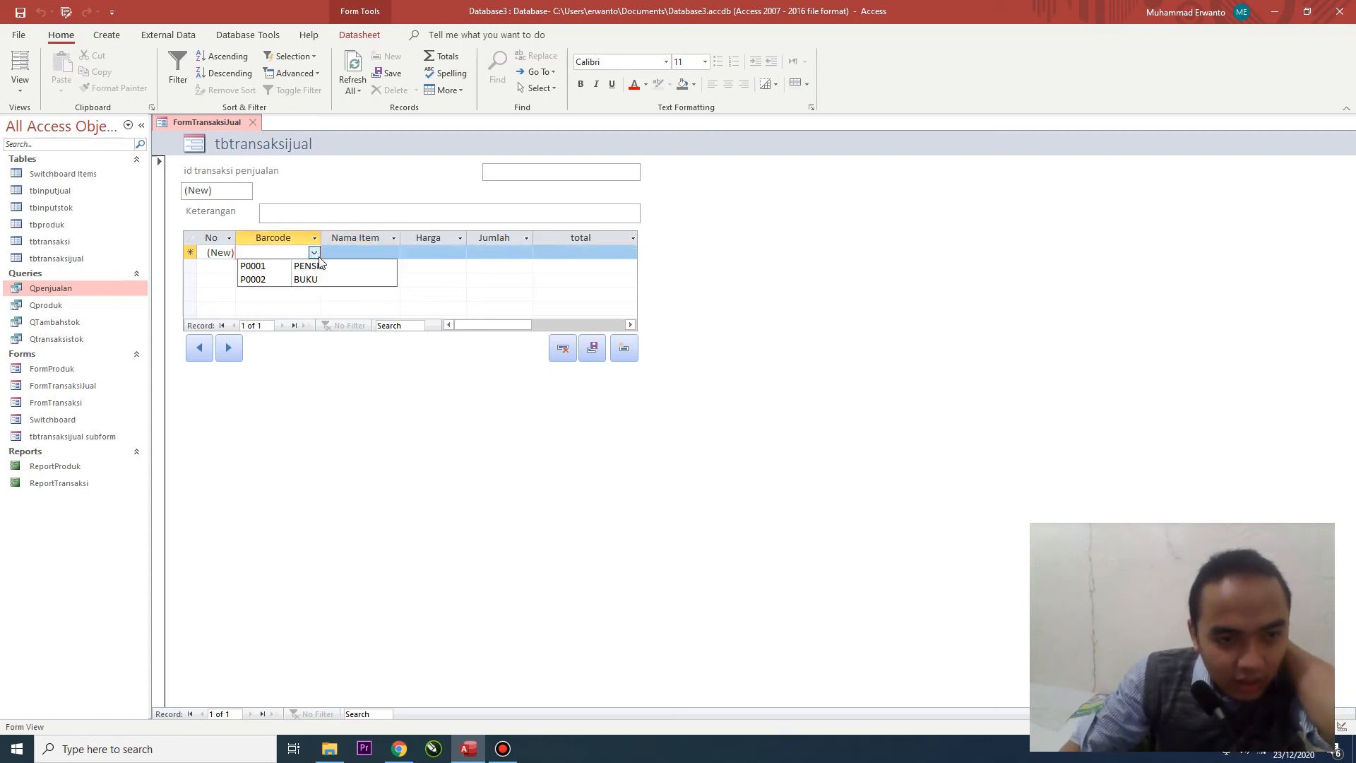
{"action": "left_click", "coordinate": [315, 408]}
{"action": "left_click", "coordinate": [313, 253]}
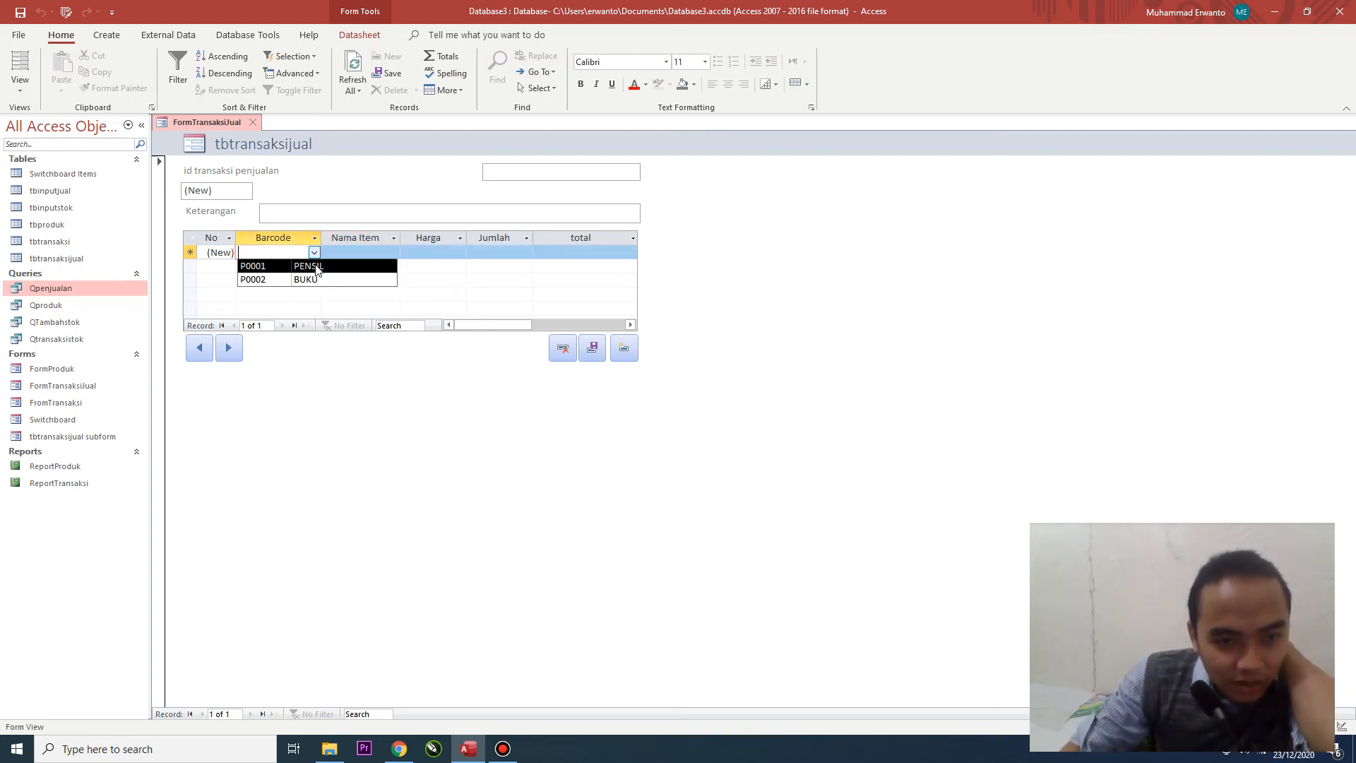
{"action": "left_click", "coordinate": [360, 260]}
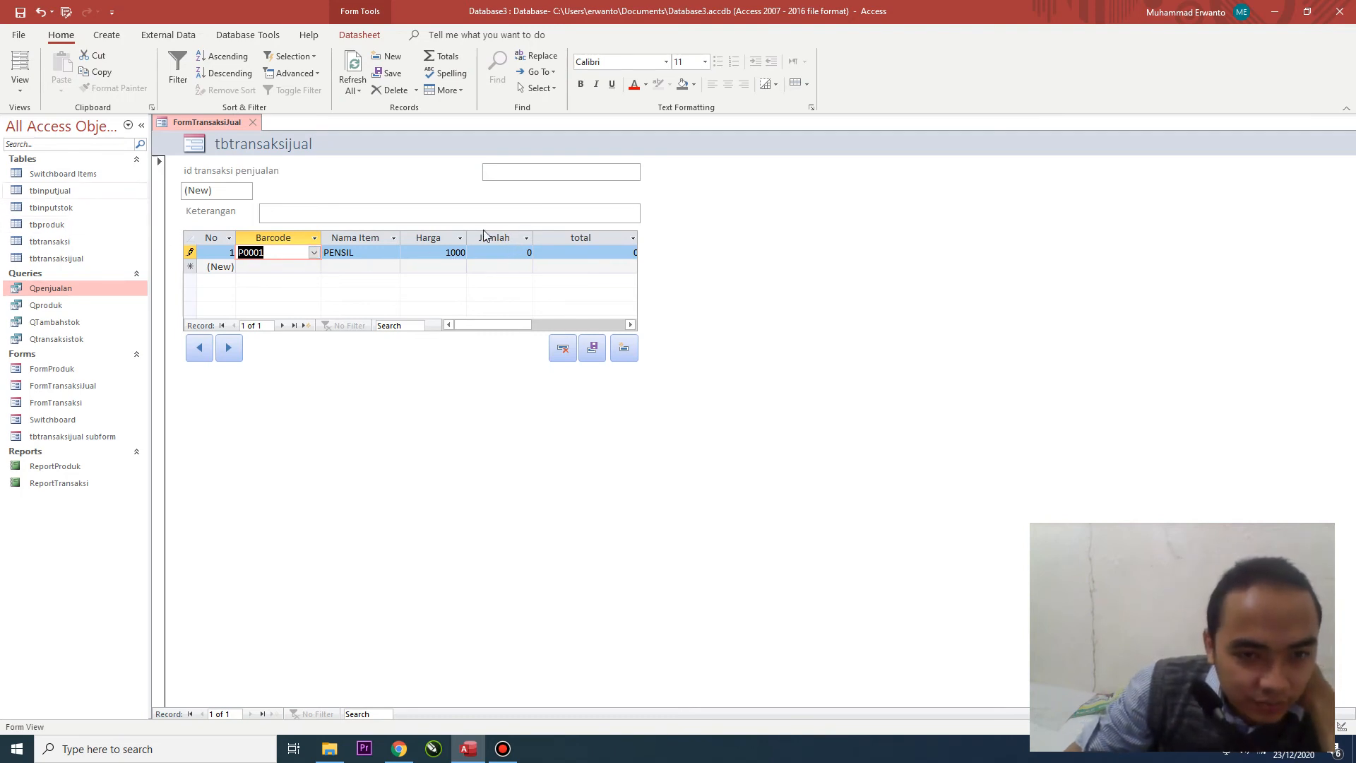
{"action": "key", "text": "Tab"}
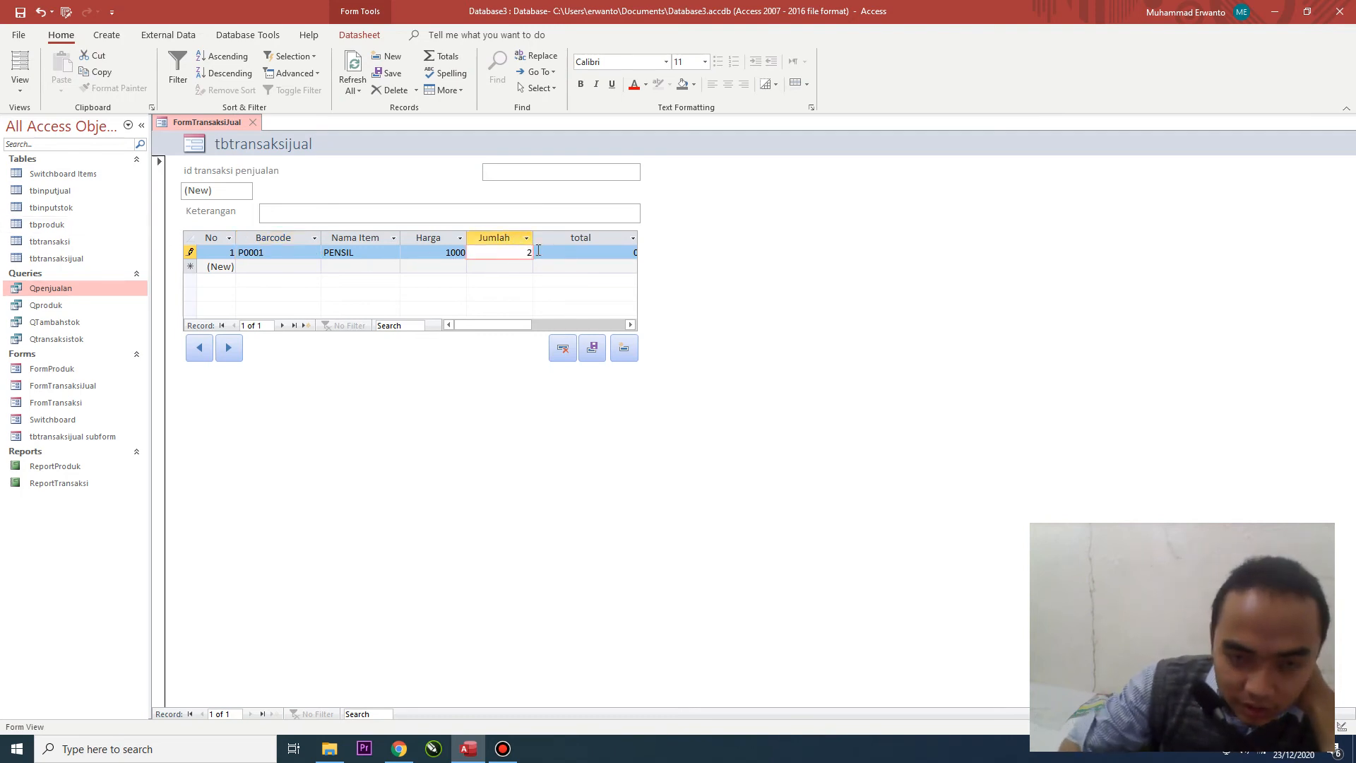
{"action": "type", "text": "2"}
{"action": "key", "text": "Tab"}
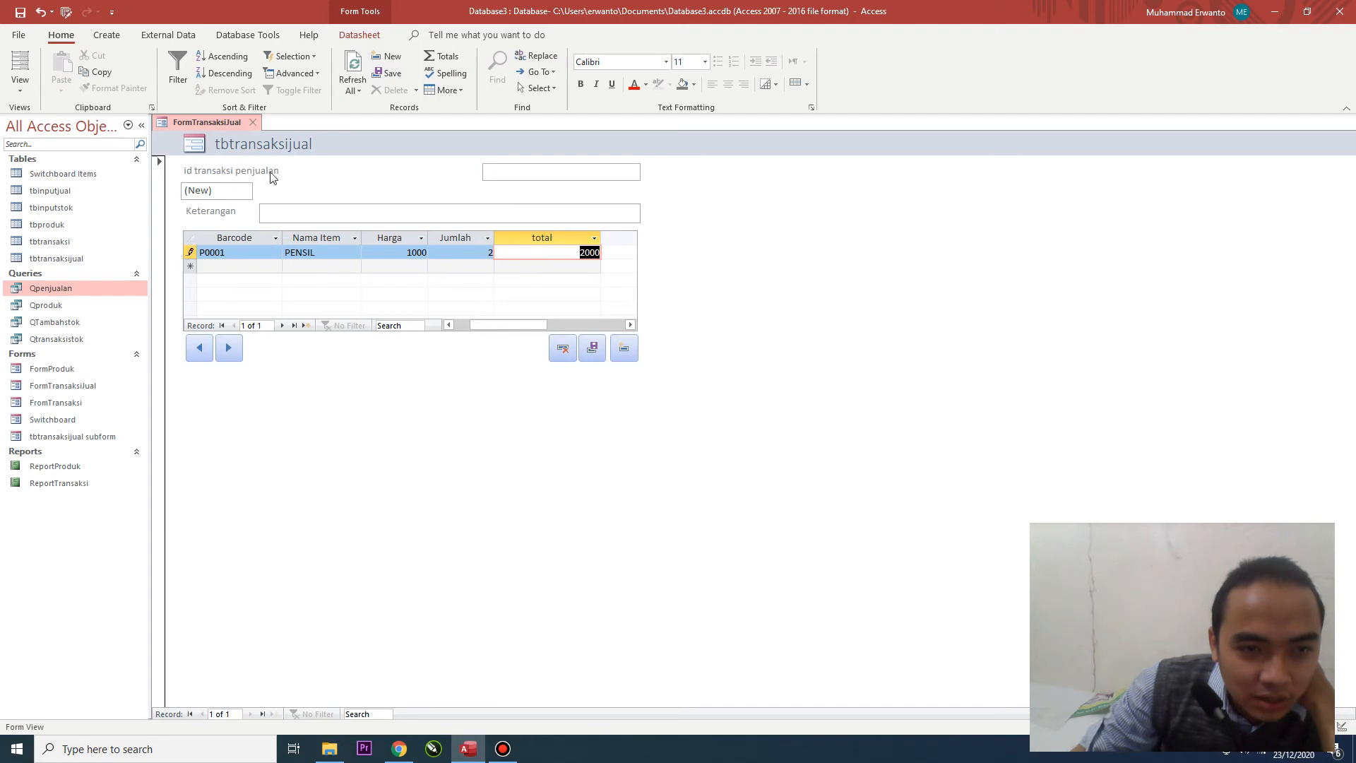
- Set the transaction date to 16/12/2020 and enter a person's first name in the Keterangan field
{"action": "left_click", "coordinate": [522, 175]}
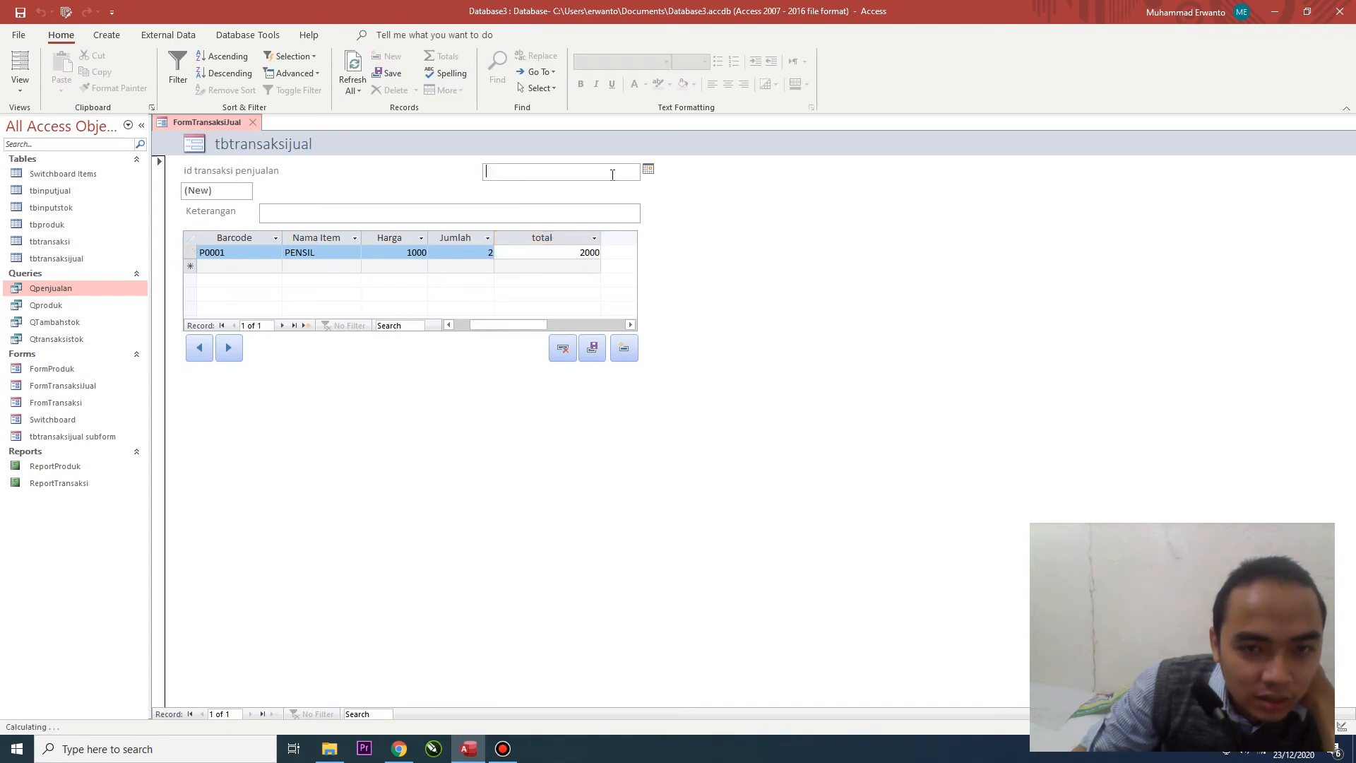
{"action": "left_click", "coordinate": [649, 171]}
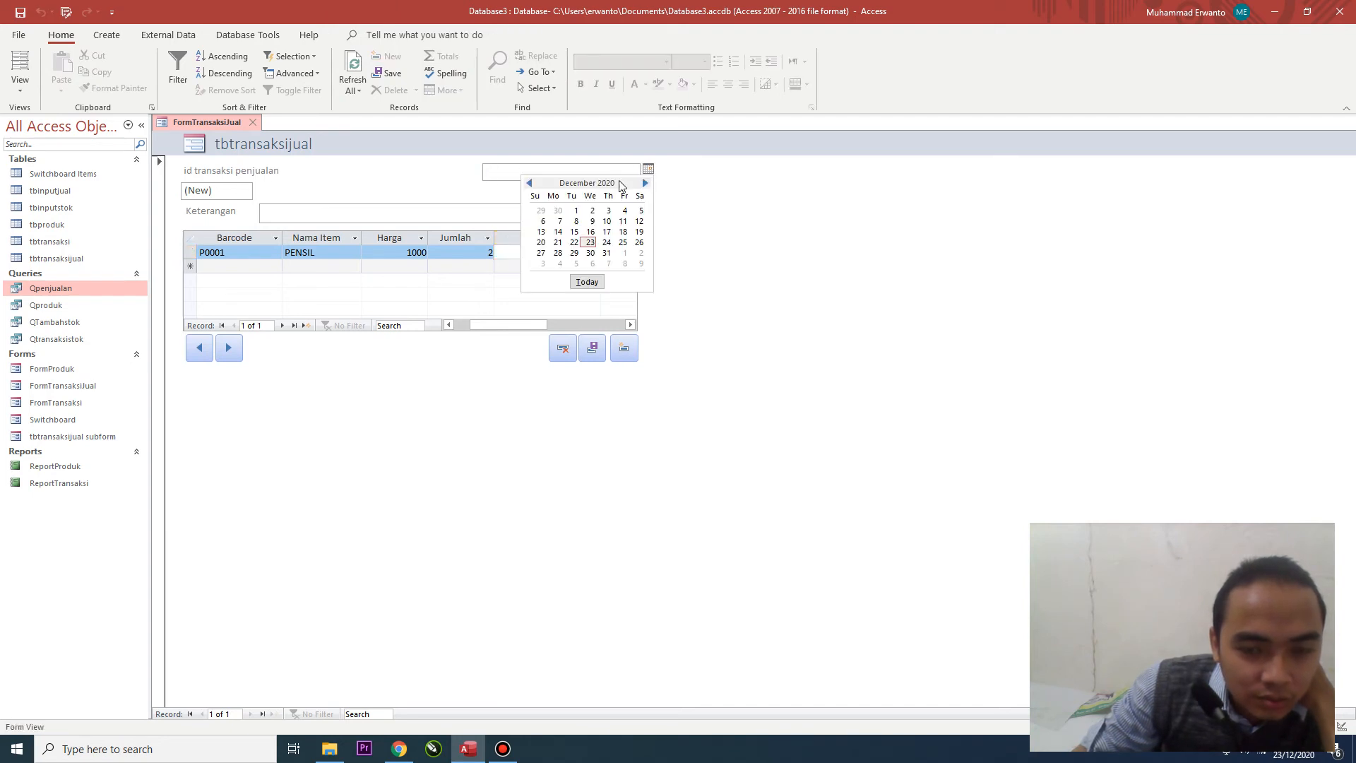
{"action": "left_click", "coordinate": [591, 232]}
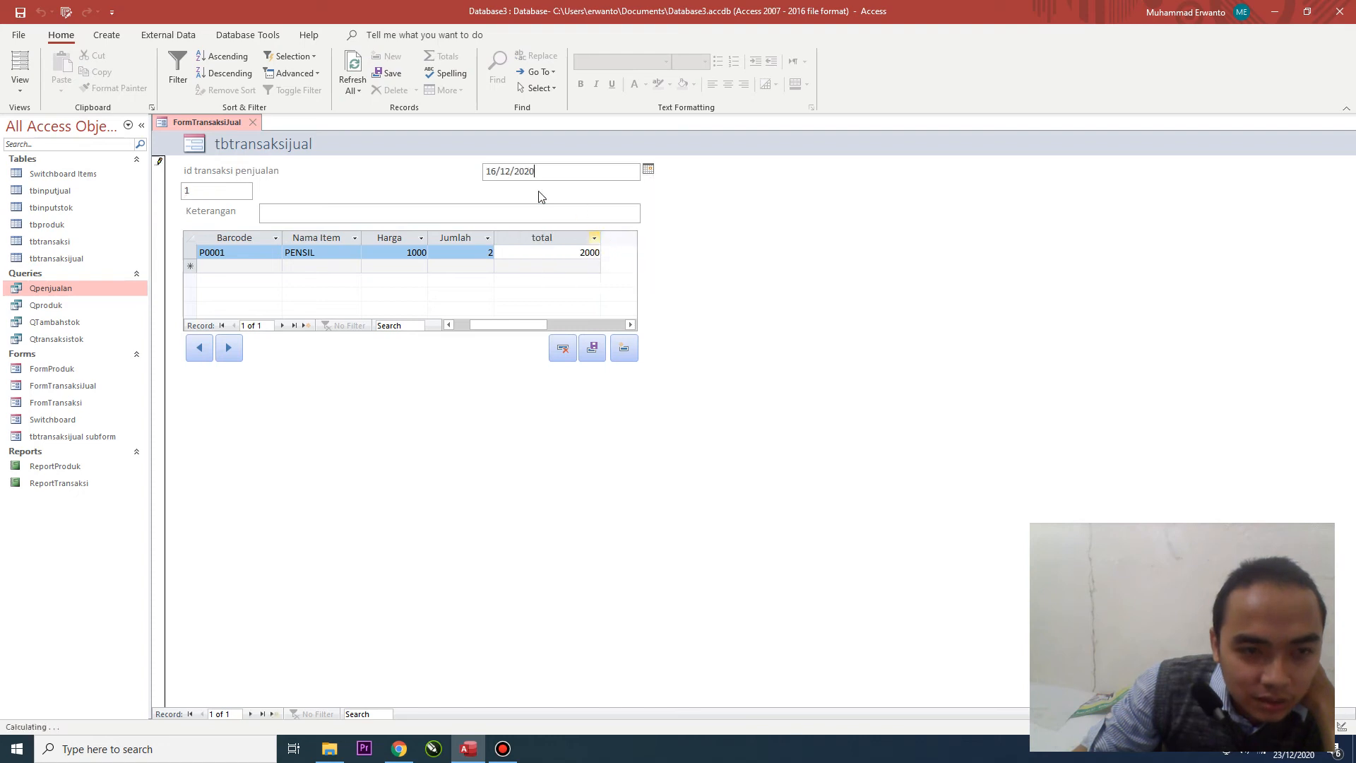
{"action": "left_click", "coordinate": [449, 209]}
{"action": "type", "text": "susi"}
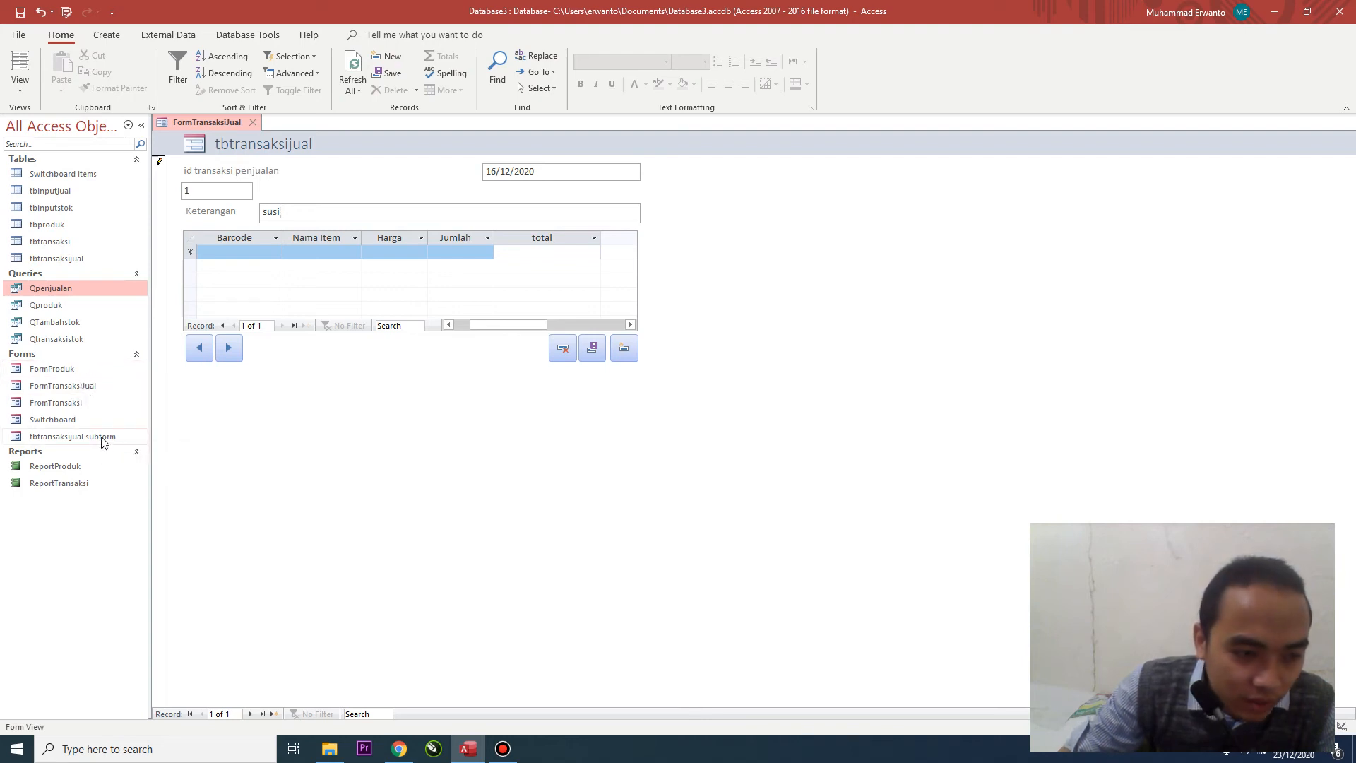
- Save and close FormTransaksiJual
{"action": "right_click", "coordinate": [225, 120]}
{"action": "left_click", "coordinate": [272, 132]}
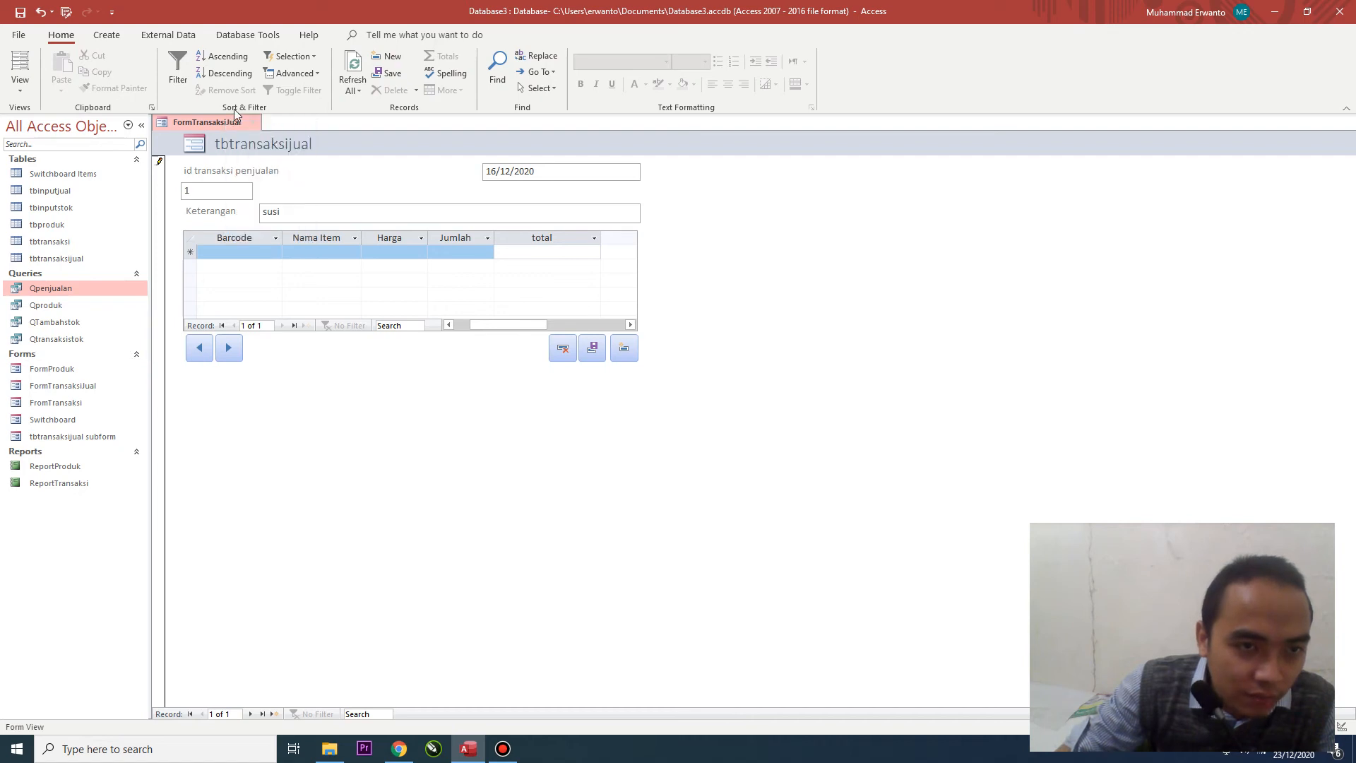
{"action": "left_click", "coordinate": [255, 122]}
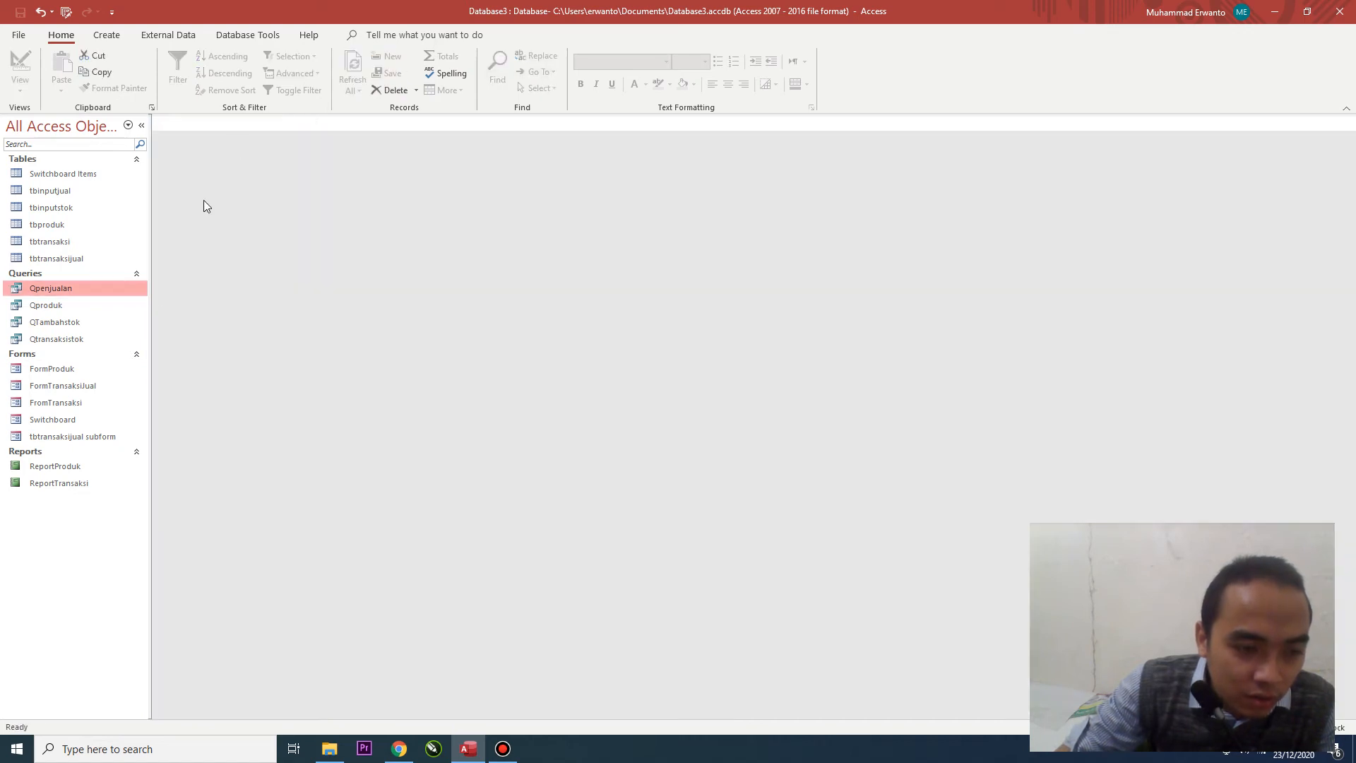
- Open the tbtransaksijual subform form to check its contents, close it and permanently delete it from the database
{"action": "double_click", "coordinate": [89, 437]}
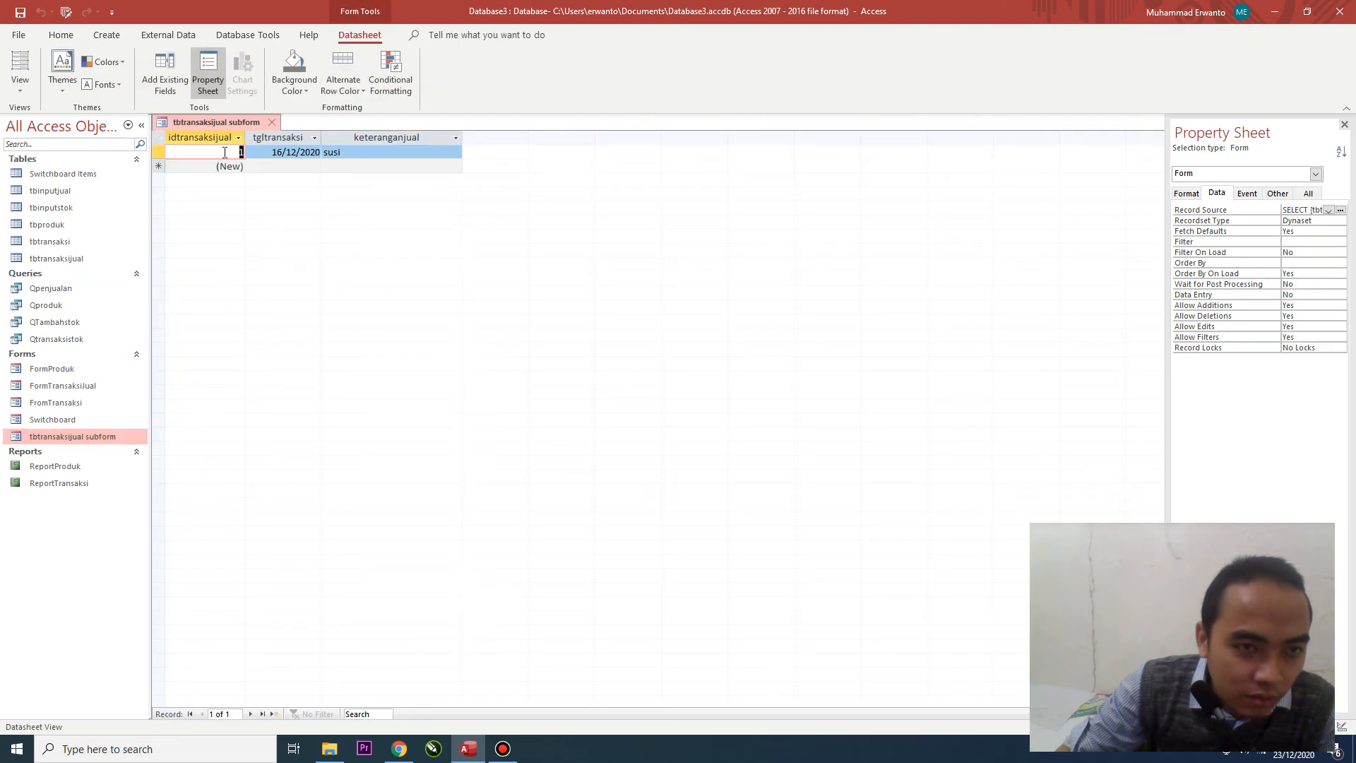
{"action": "left_click", "coordinate": [273, 123]}
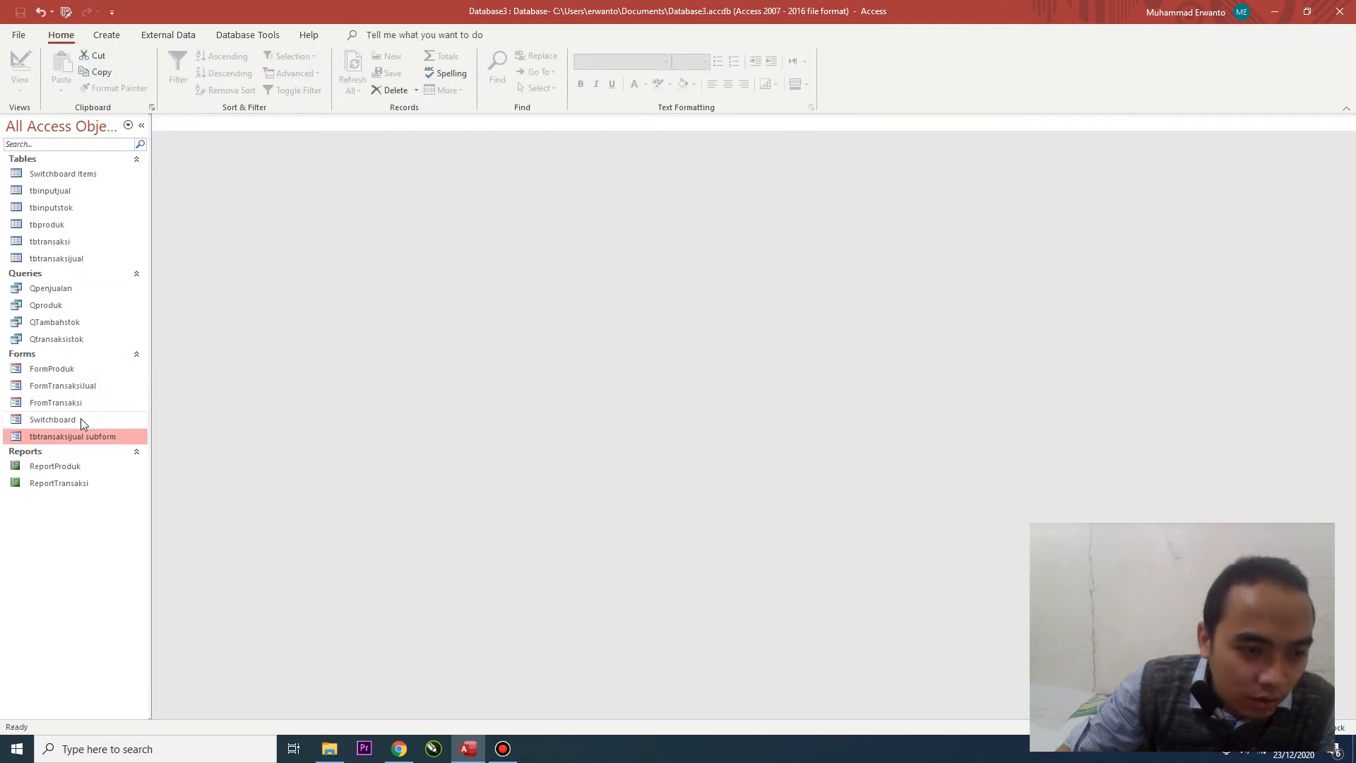
{"action": "key", "text": "Delete"}
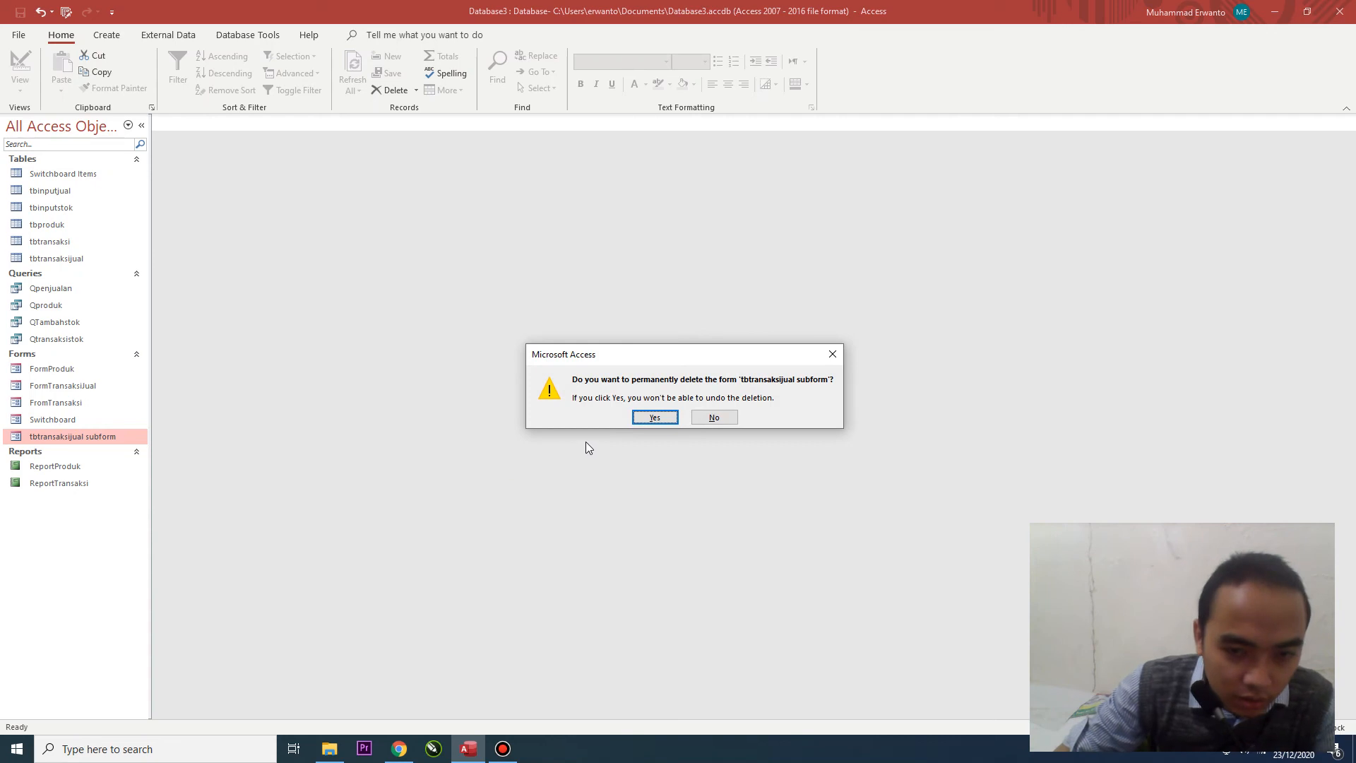
{"action": "left_click", "coordinate": [654, 417]}
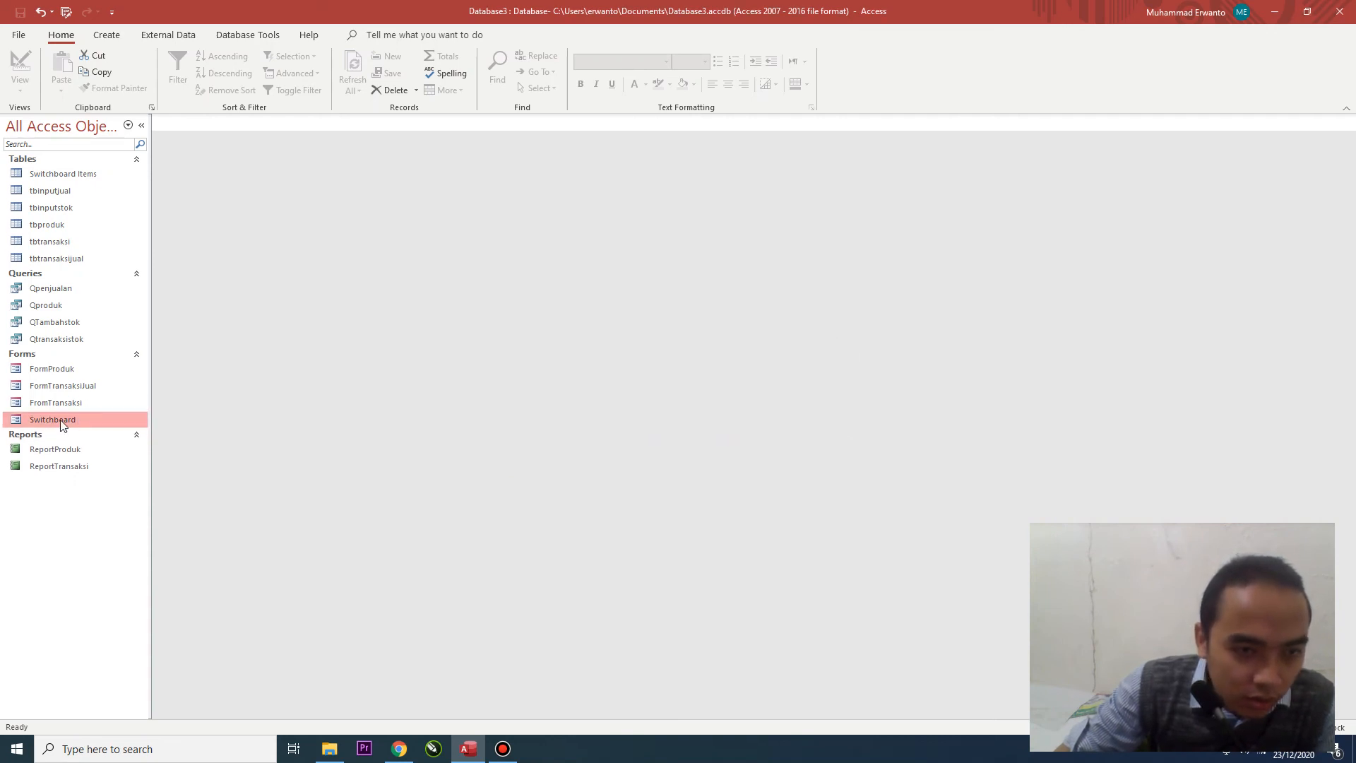
- Open the Switchboard form, inspect it in Design View and return it to Form View
{"action": "key", "text": "Return"}
{"action": "left_click", "coordinate": [19, 85]}
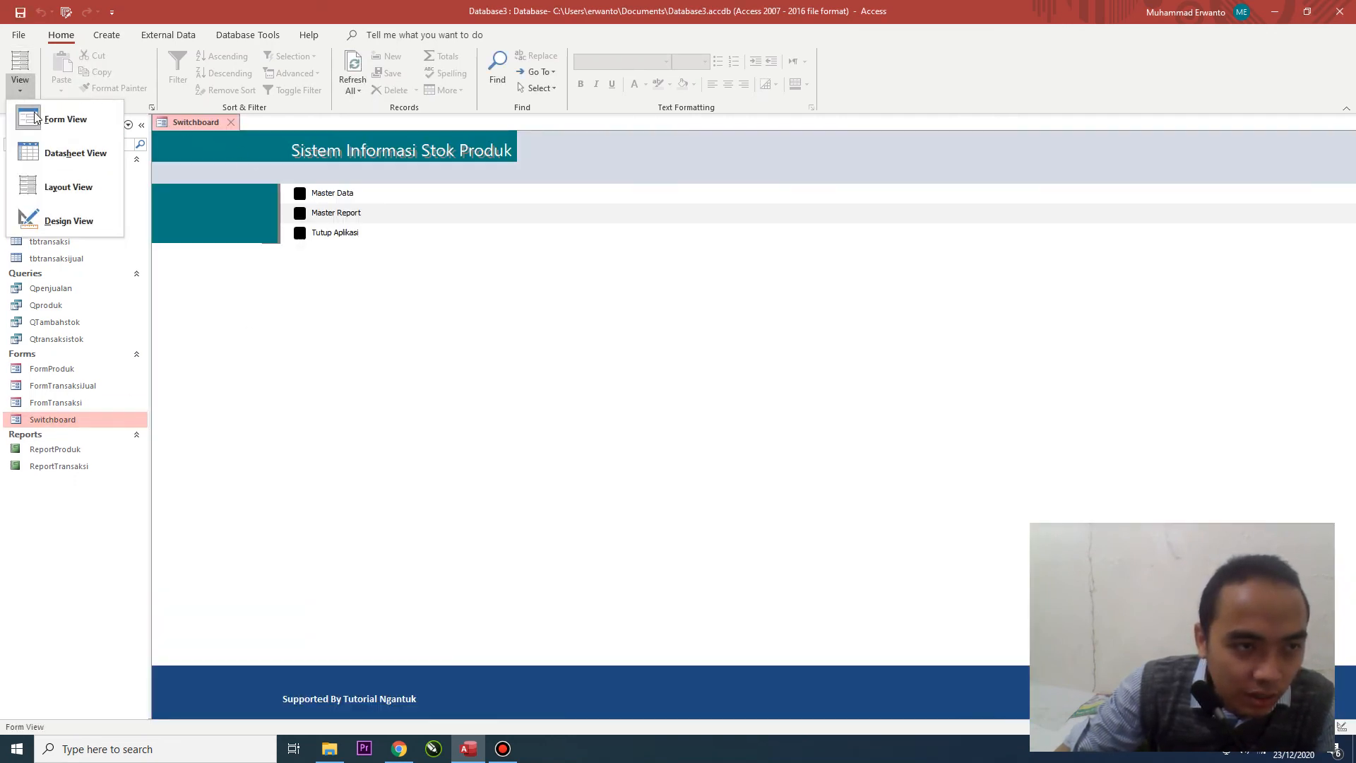
{"action": "left_click", "coordinate": [44, 219]}
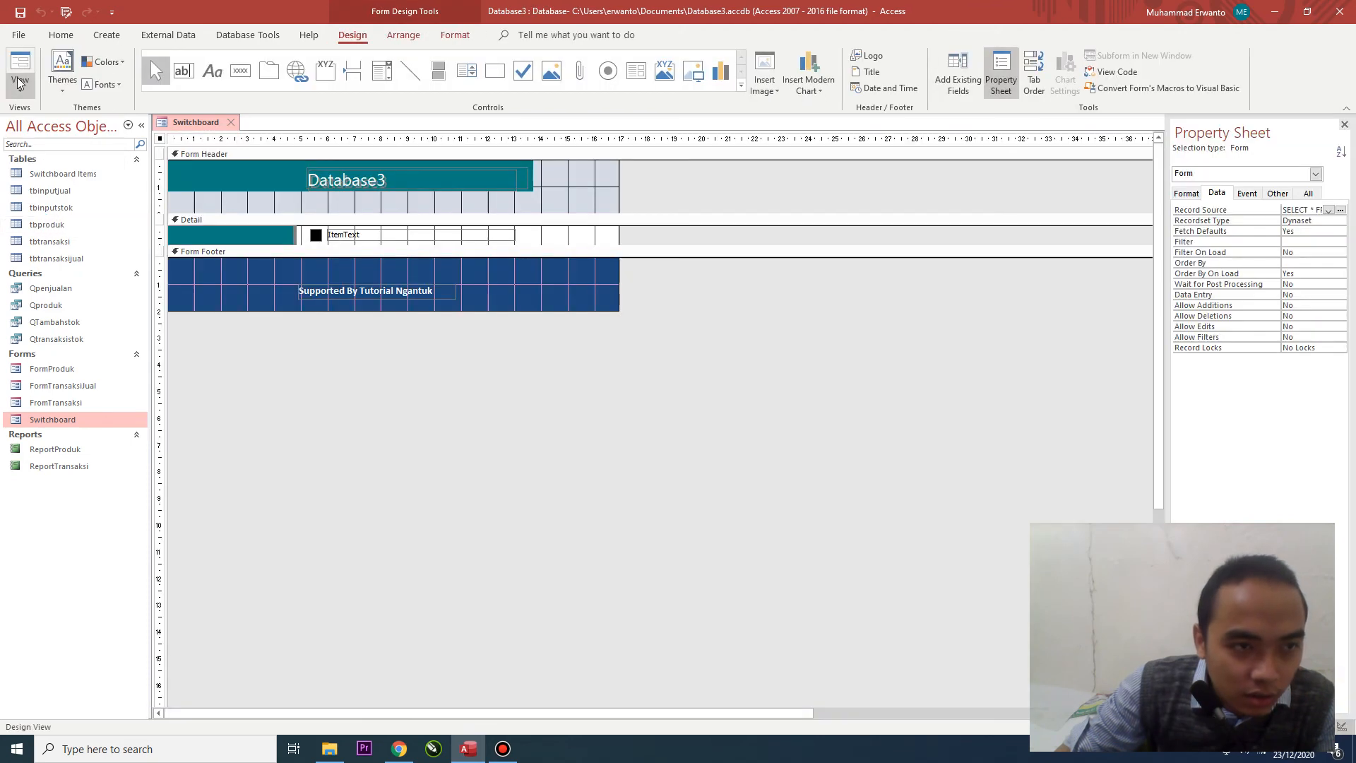
{"action": "left_click", "coordinate": [28, 90]}
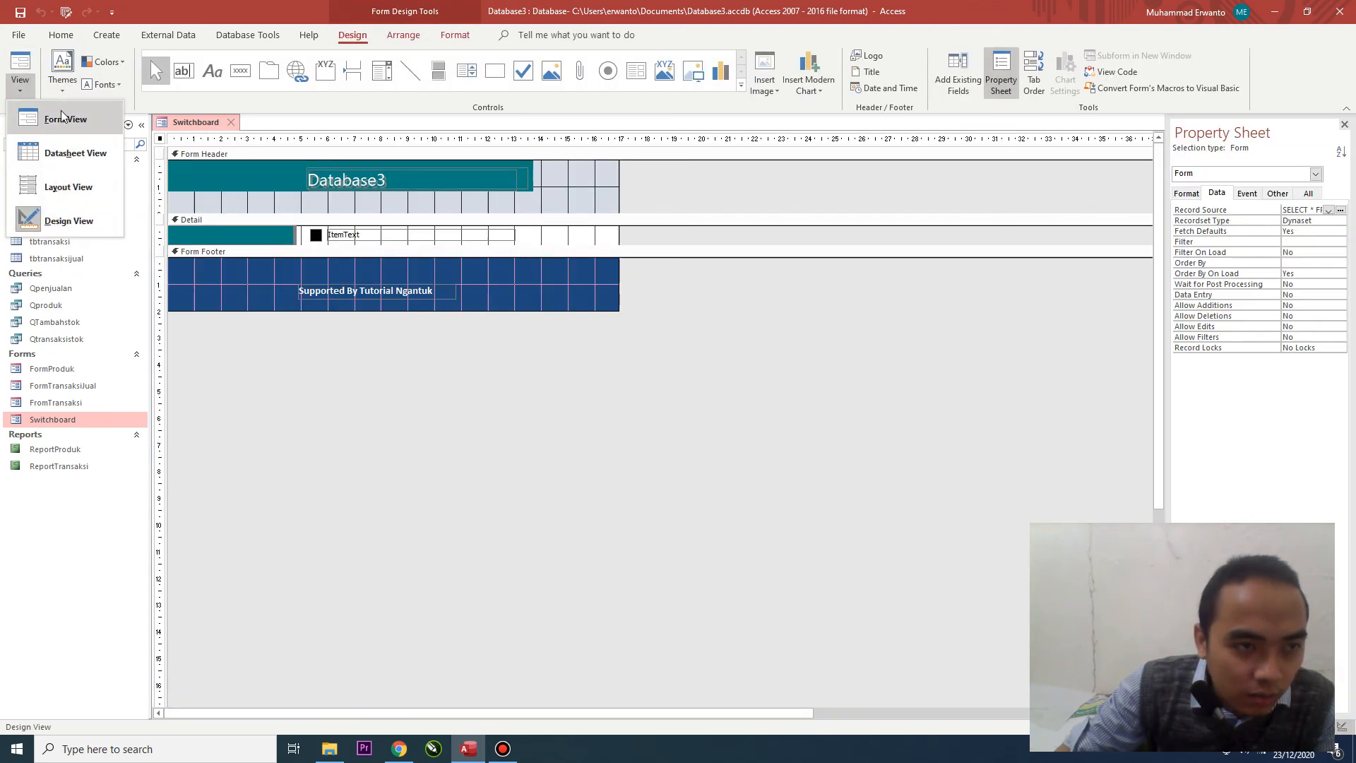
{"action": "left_click", "coordinate": [66, 120]}
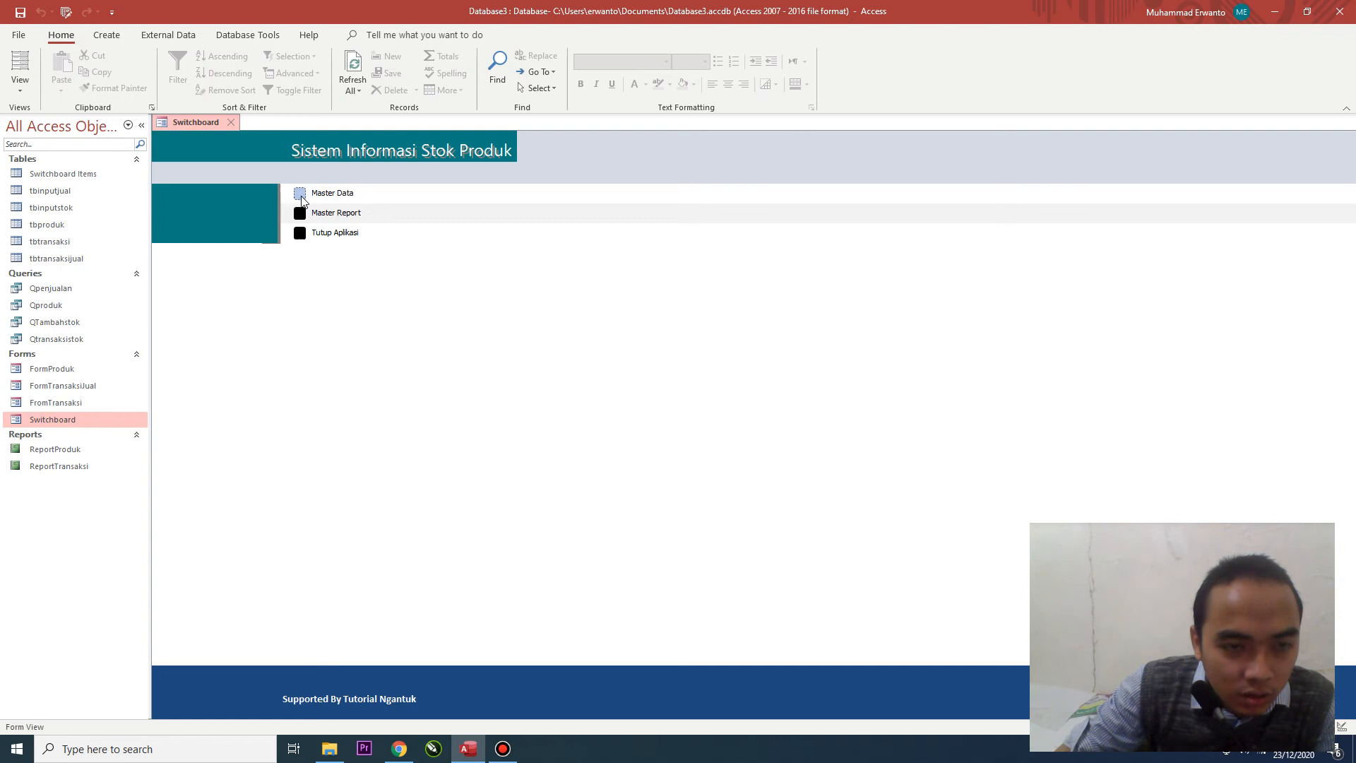
- Open the Switchboard Manager and bring up the Master Data page for editing
{"action": "right_click", "coordinate": [210, 122]}
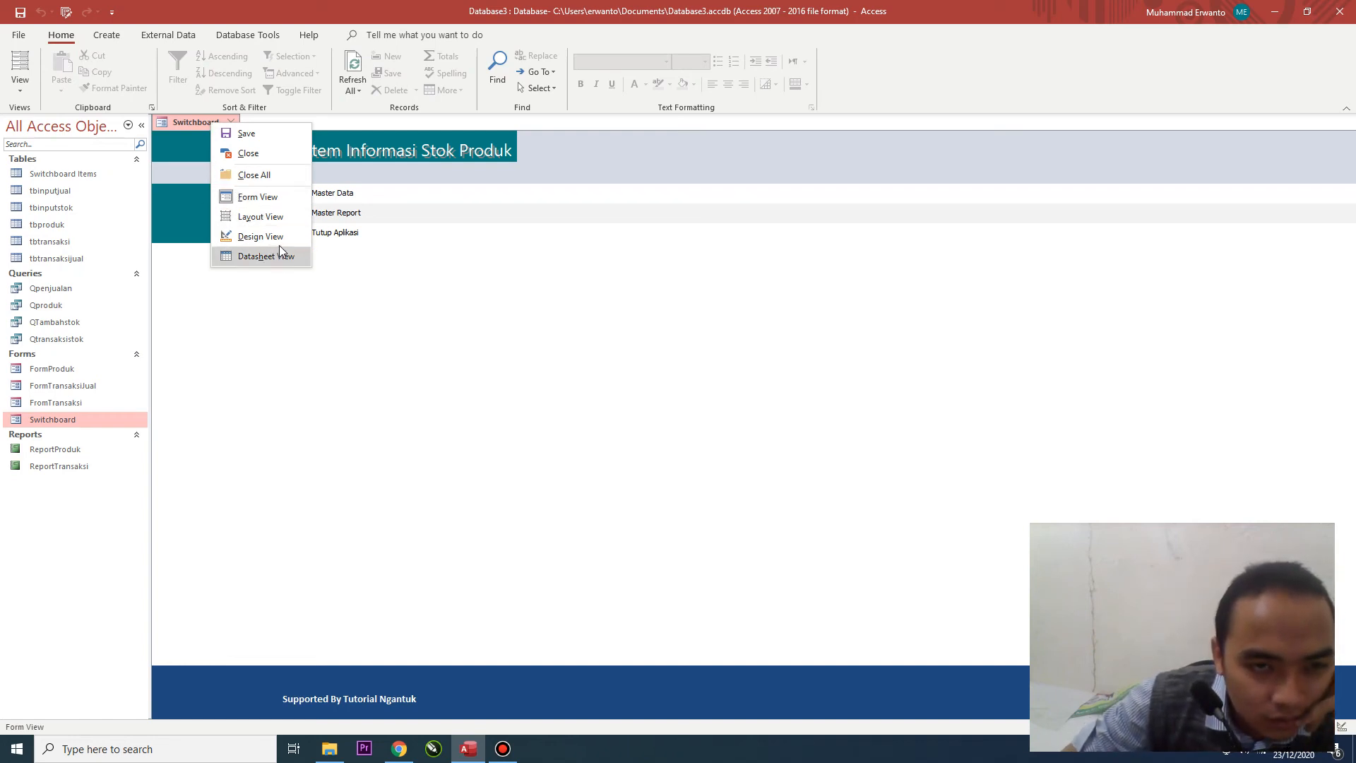
{"action": "left_click", "coordinate": [422, 255]}
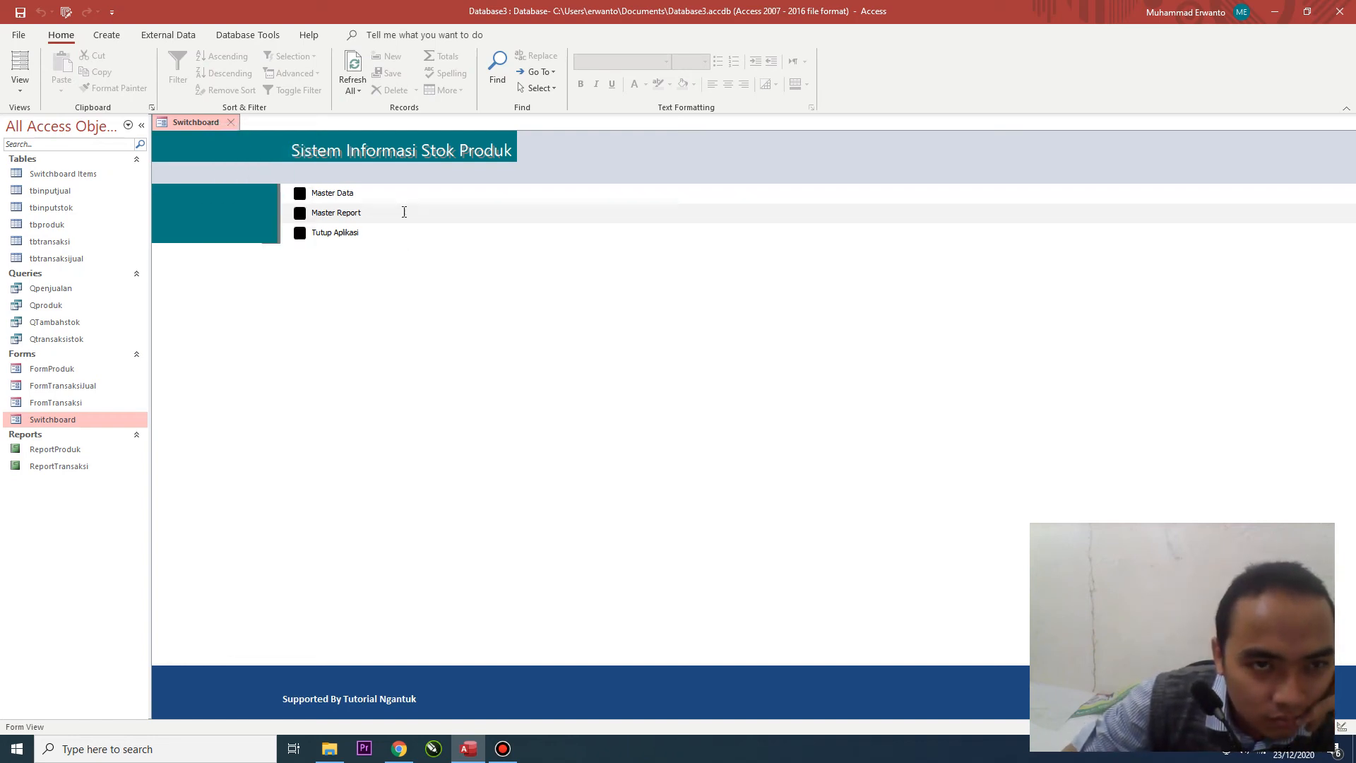
{"action": "left_click", "coordinate": [65, 12]}
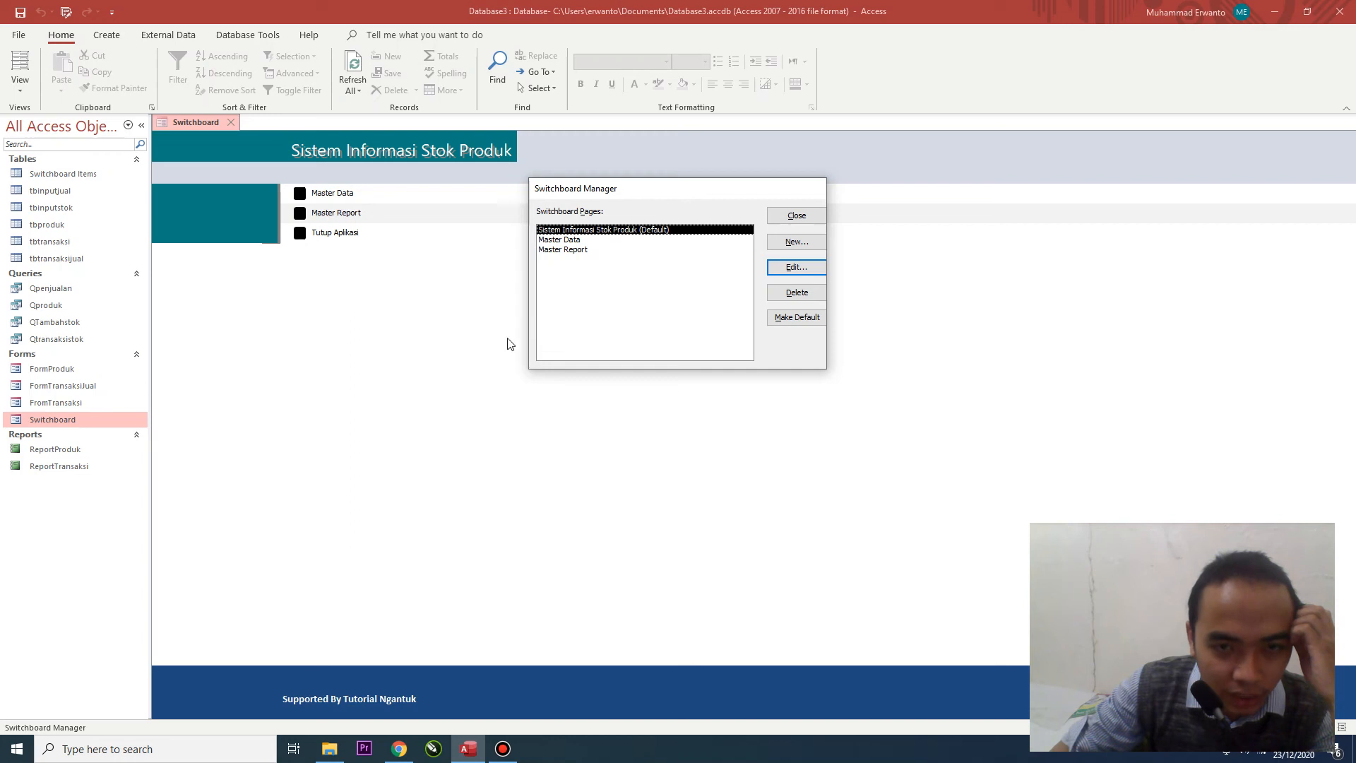
{"action": "double_click", "coordinate": [583, 240]}
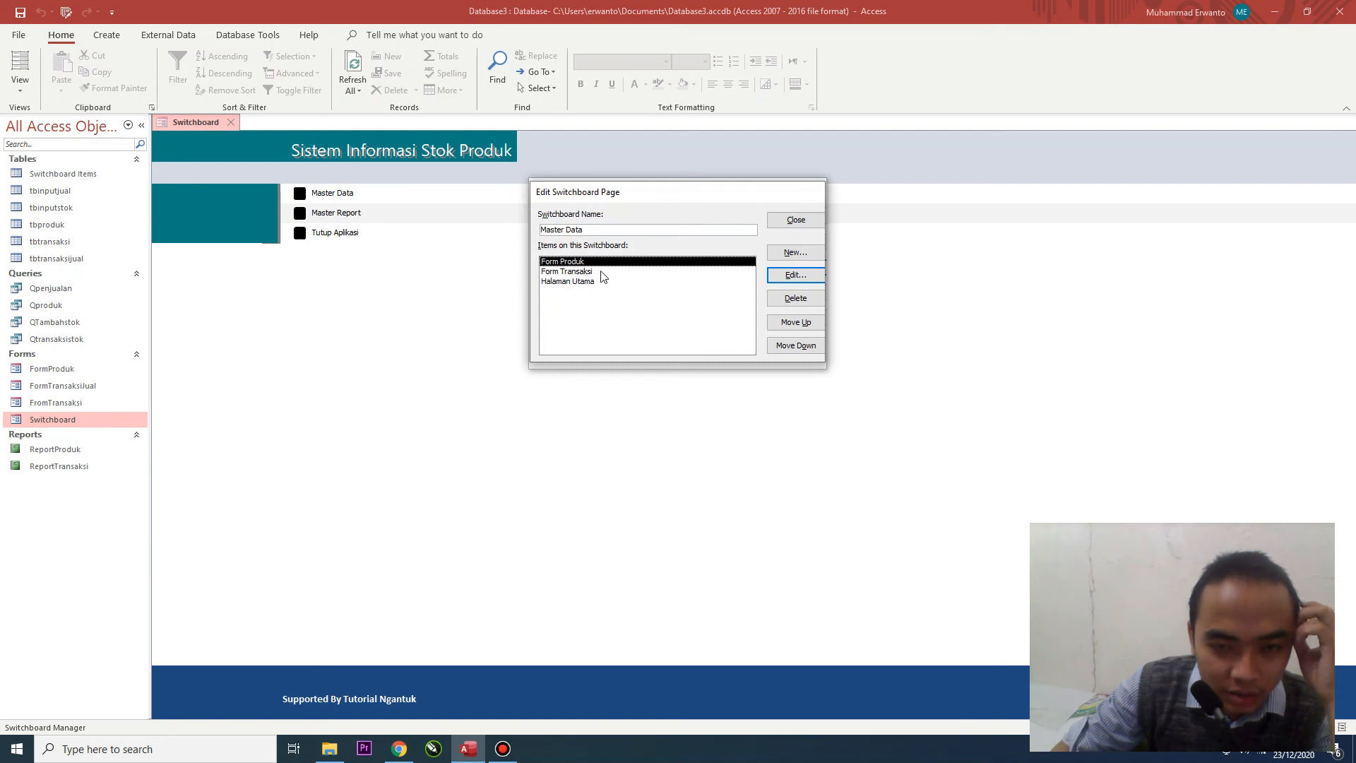
- Change the text of the Form Transaksi item on the Master Data page to "Form Stok Barang"
{"action": "left_click", "coordinate": [588, 273]}
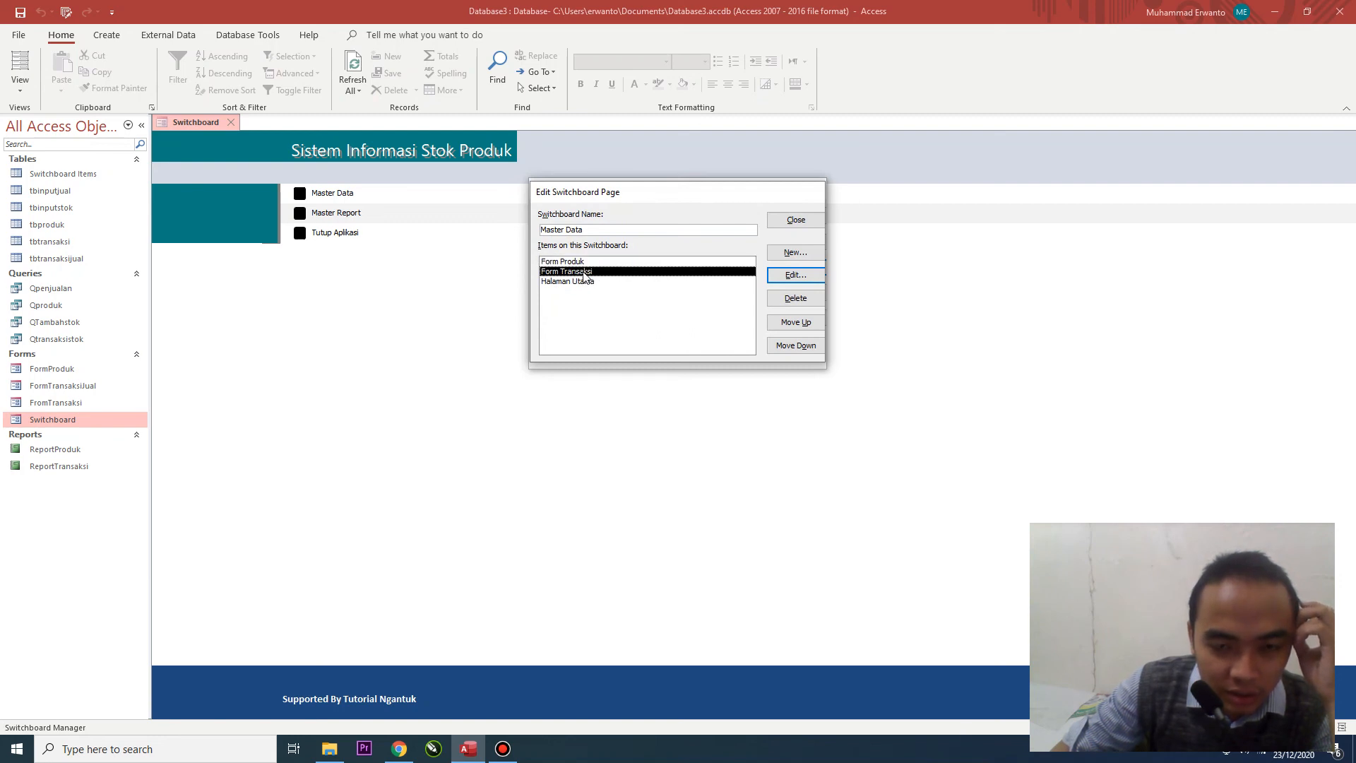
{"action": "left_click", "coordinate": [788, 277]}
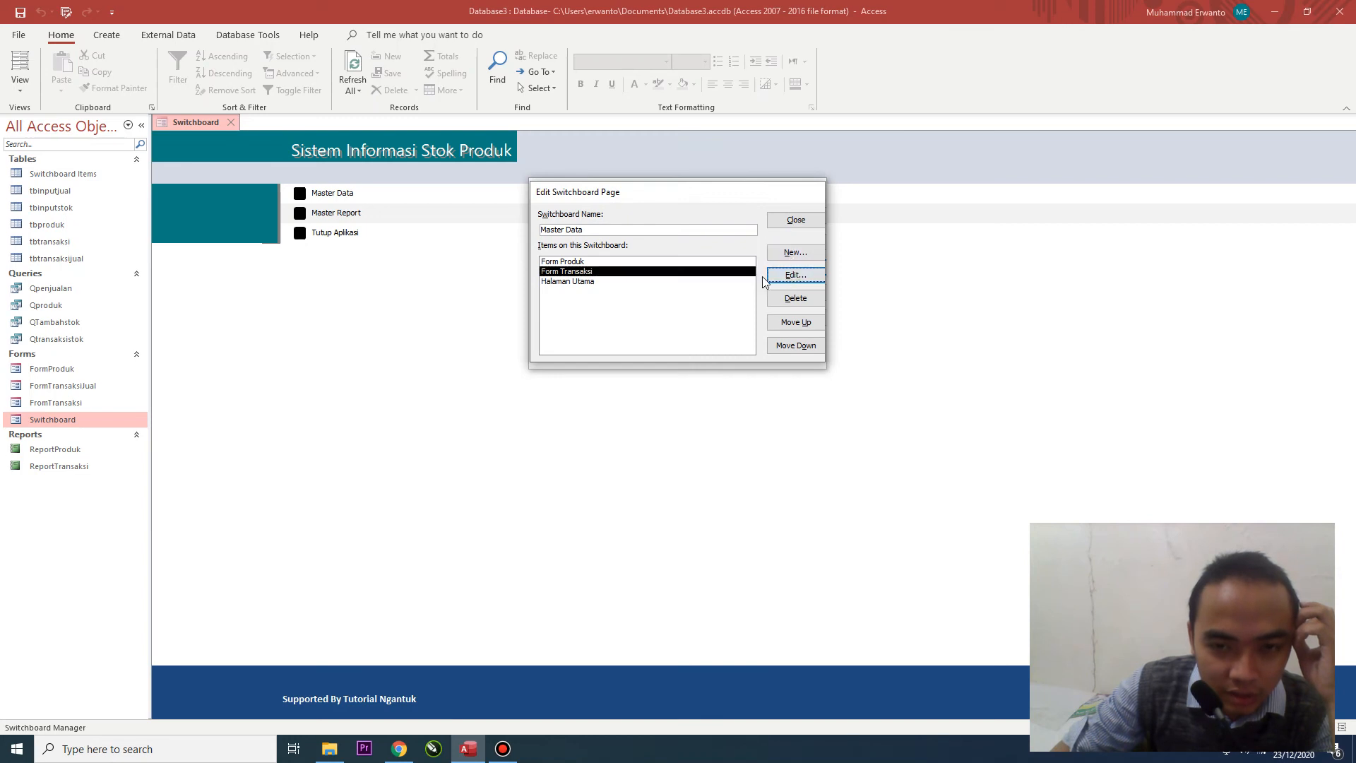
{"action": "left_click", "coordinate": [657, 244]}
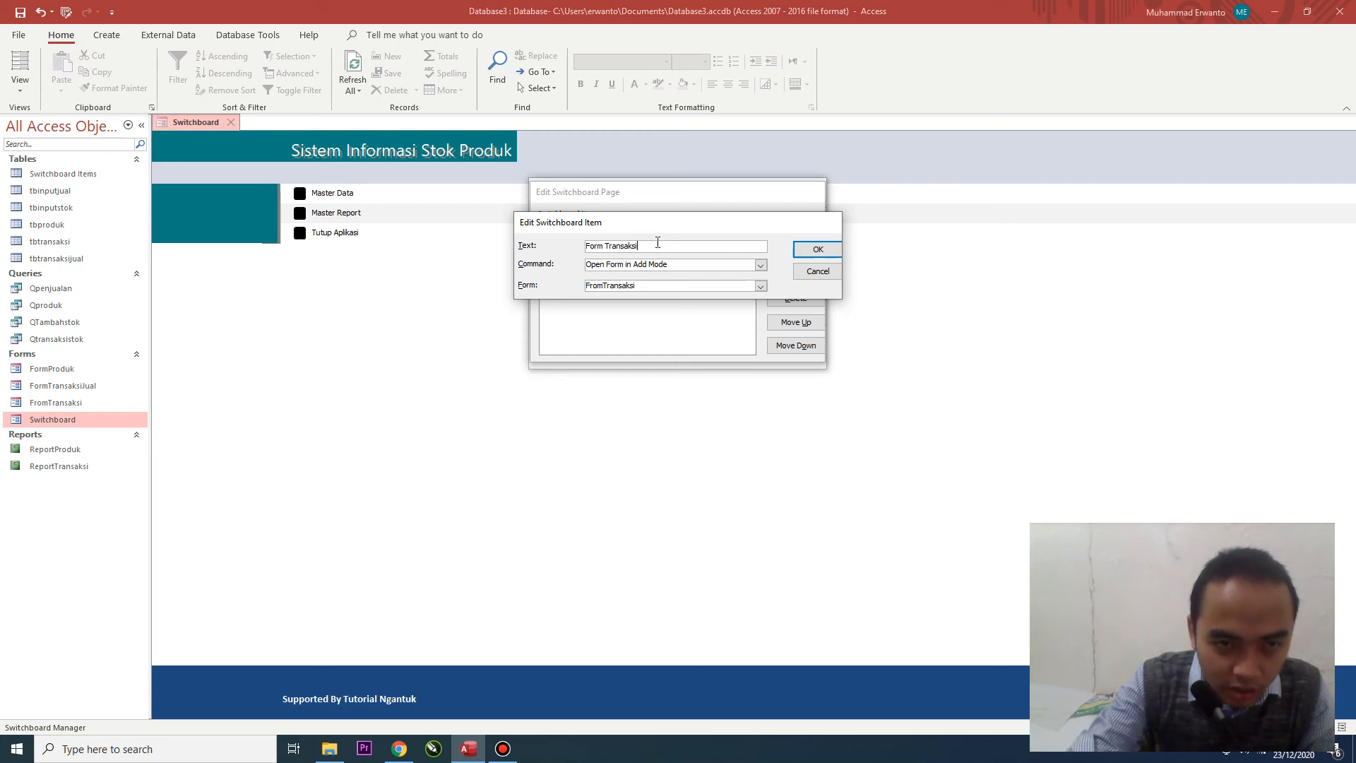
{"action": "key", "text": "BackSpace"}
{"action": "key", "text": "BackSpace"}
{"action": "key", "text": "BackSpace"}
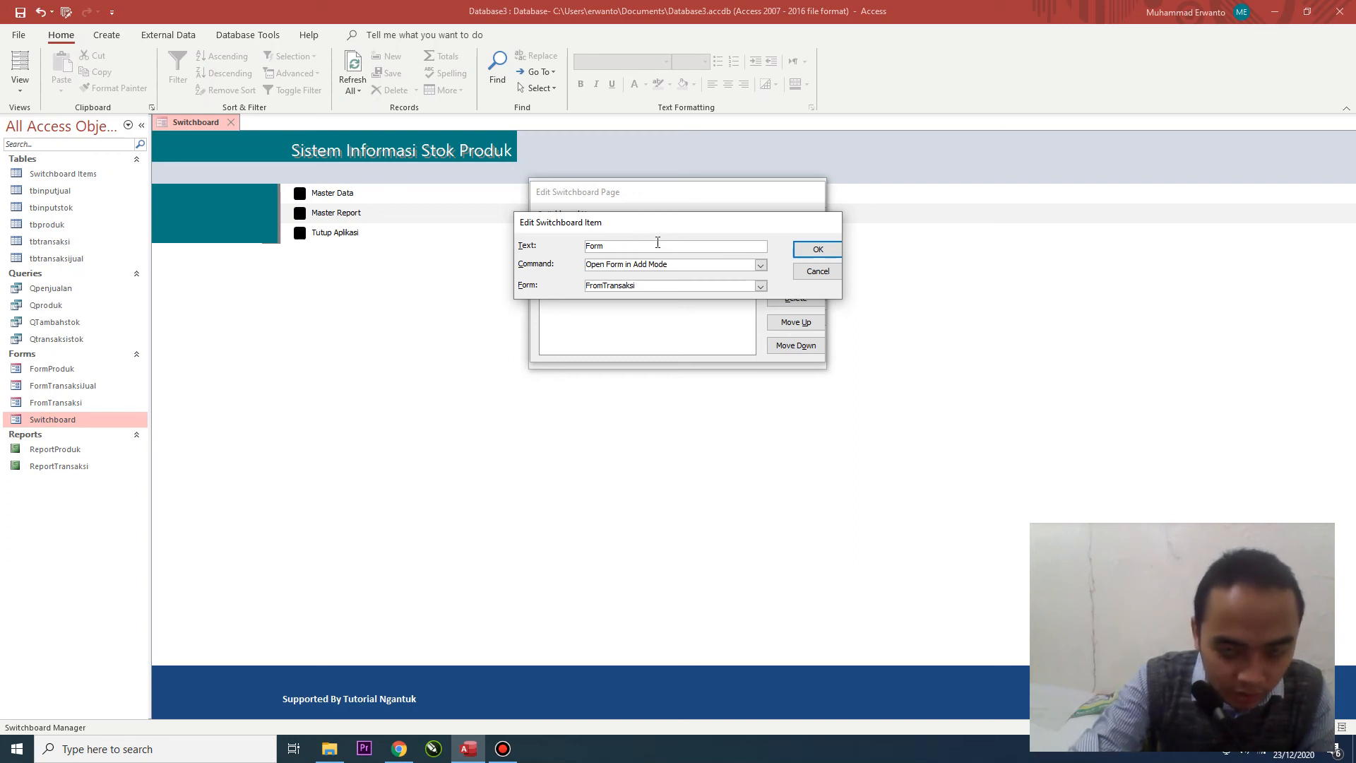
{"action": "type", "text": "Stok"}
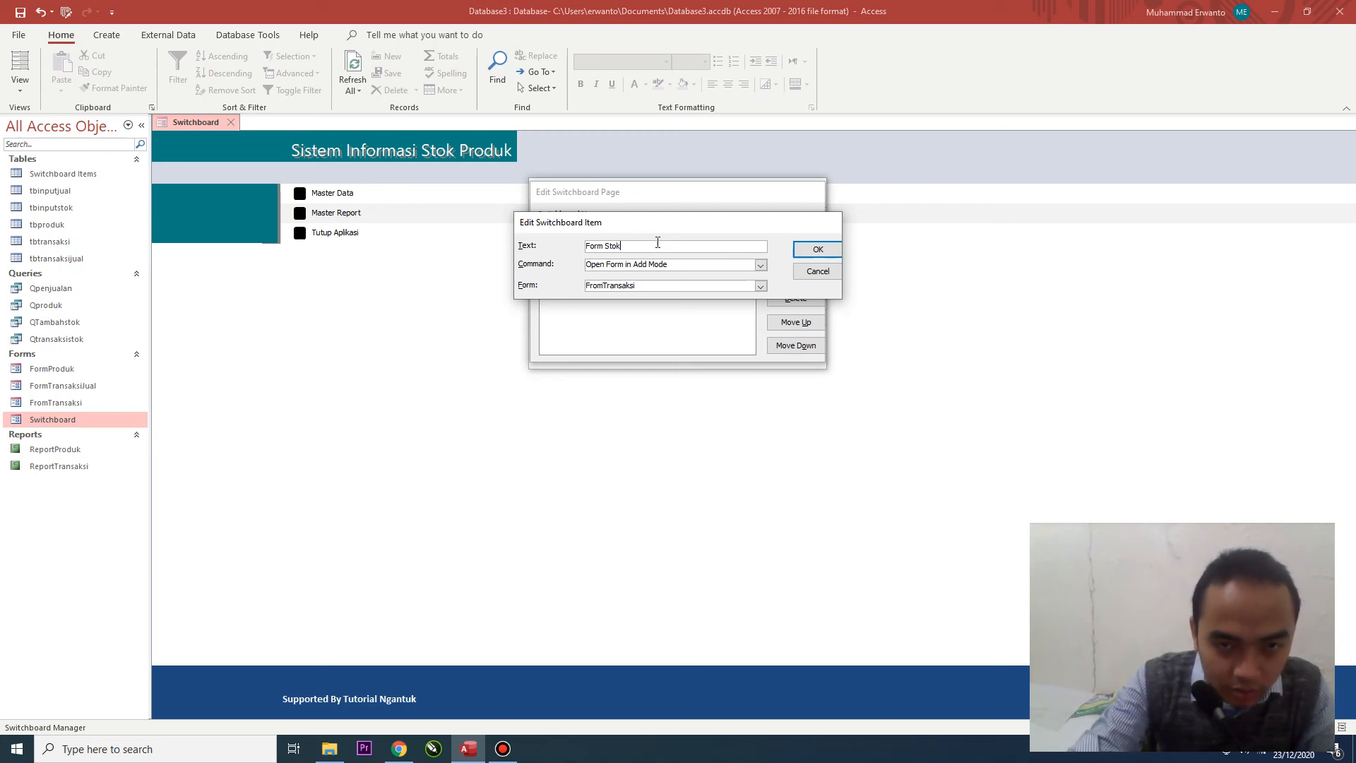
{"action": "type", "text": " Barang"}
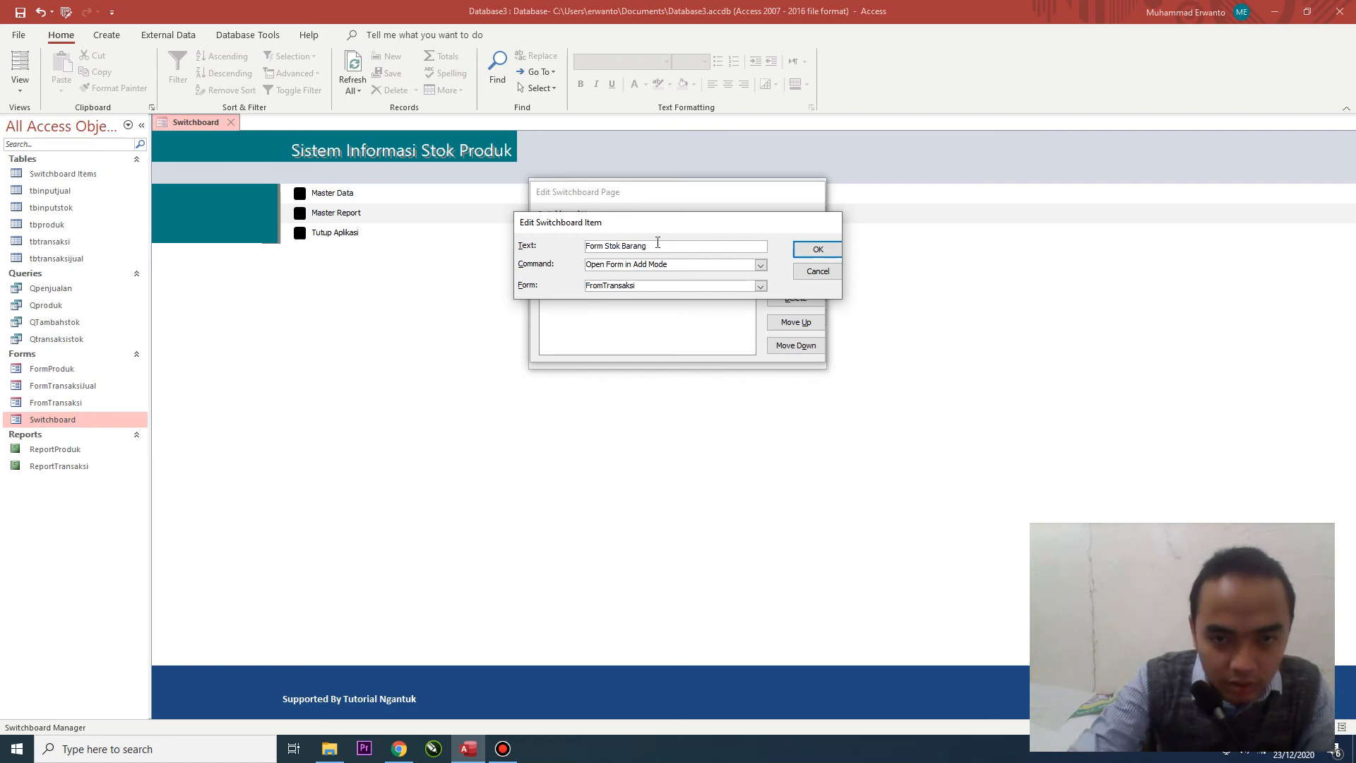
{"action": "left_click", "coordinate": [815, 250]}
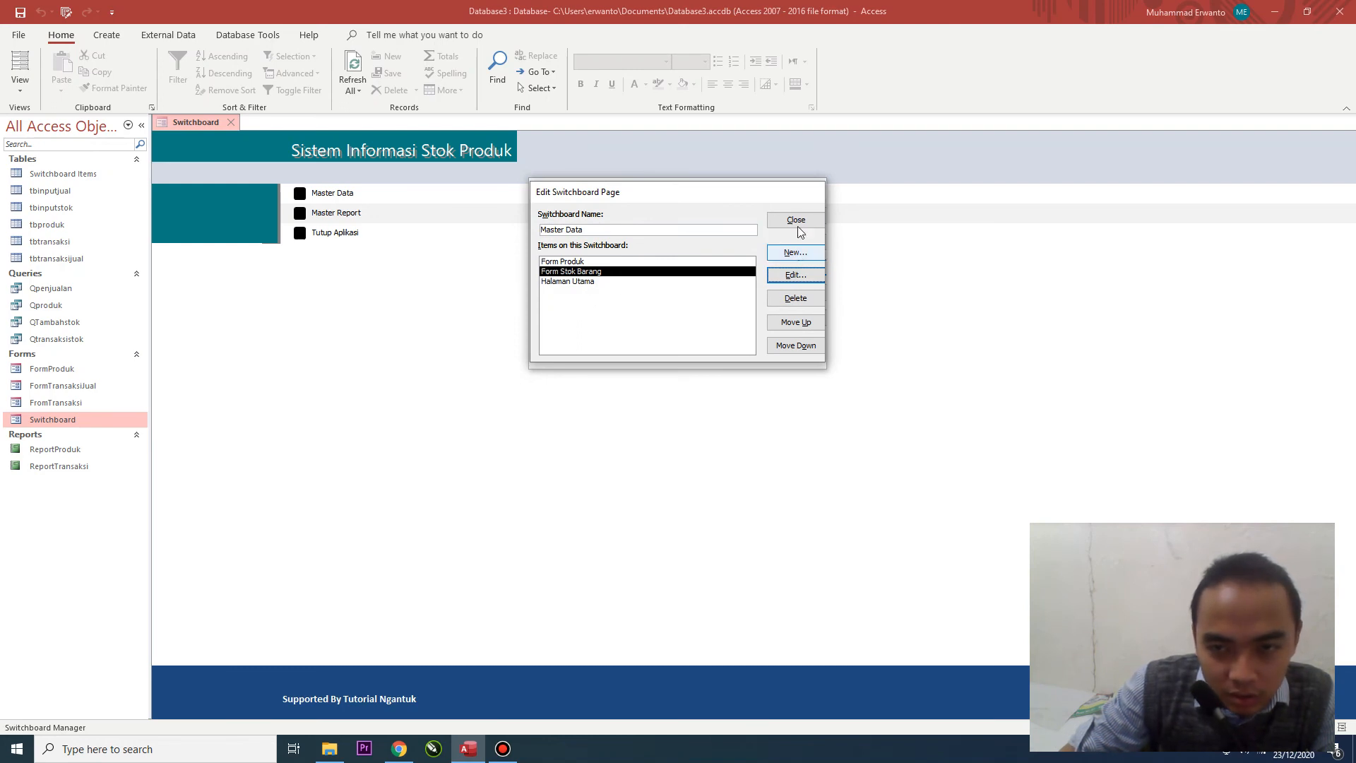
- Add a "Form Transaksi Penjualan" item to the Master Data page that opens FormTransaksiJual in Add Mode, and close the Switchboard Manager
{"action": "left_click", "coordinate": [796, 253]}
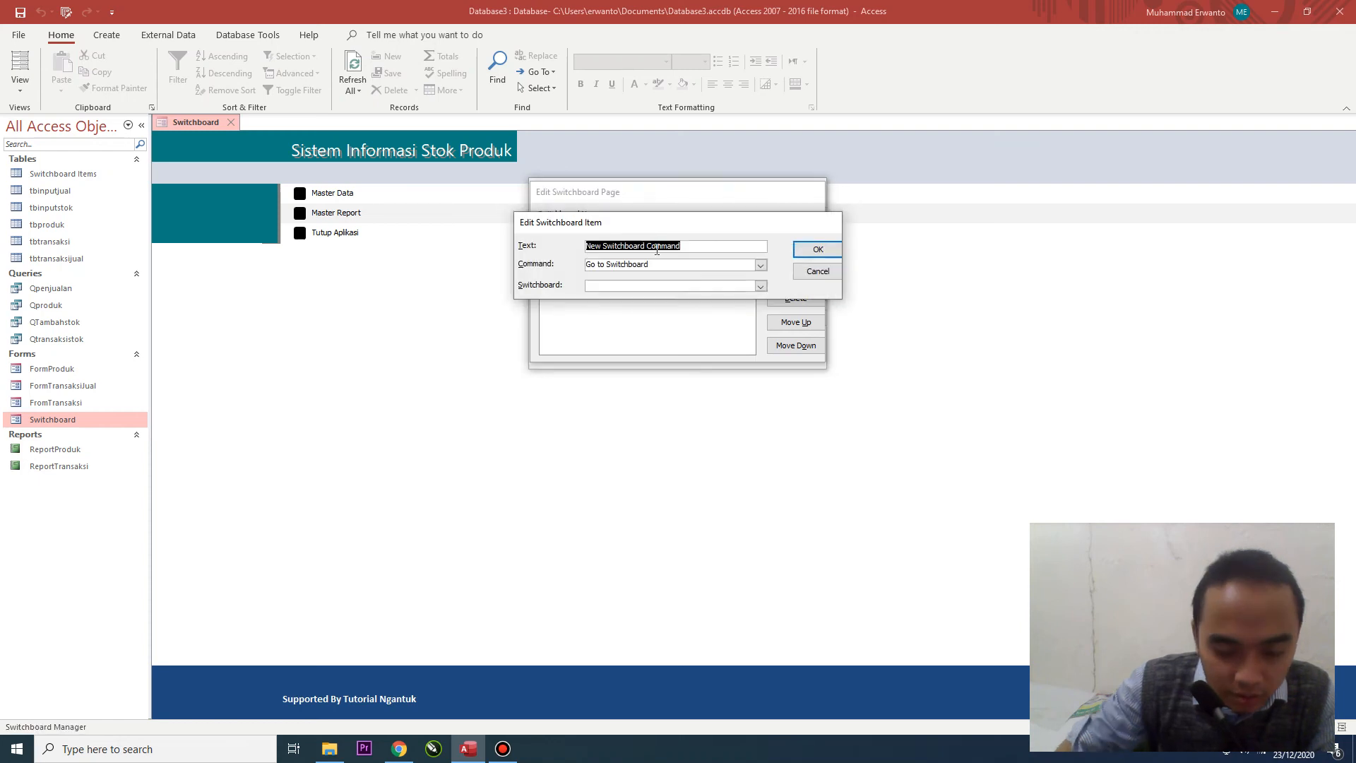
{"action": "type", "text": "For"}
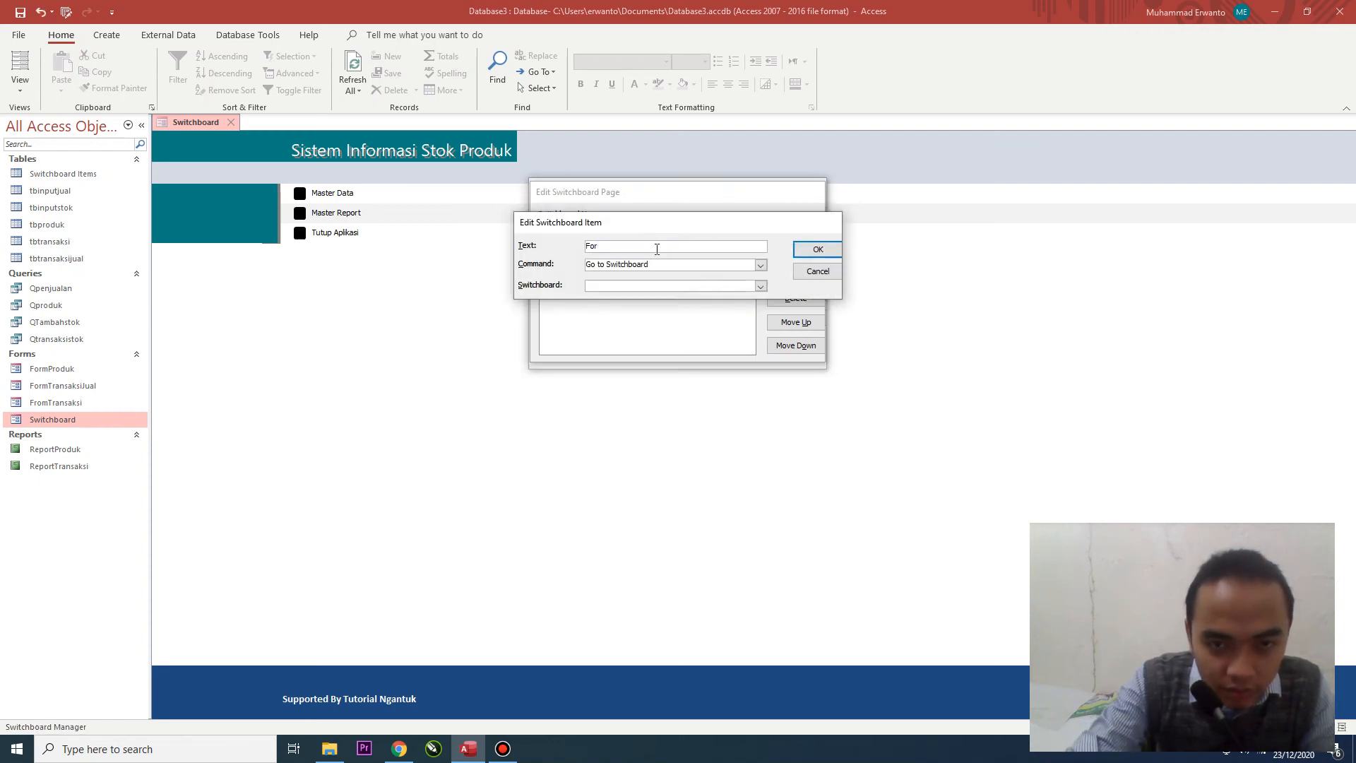
{"action": "type", "text": "m T"}
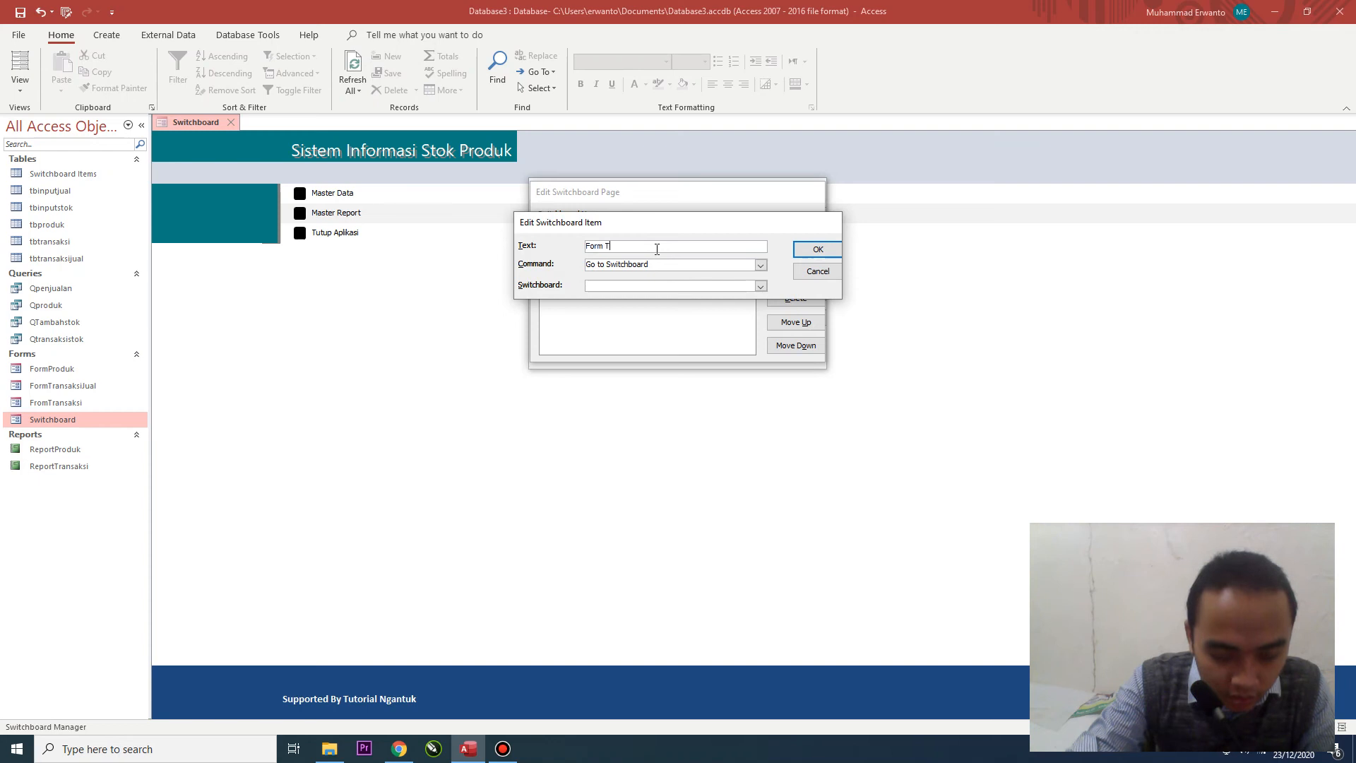
{"action": "type", "text": "ransaksi P"}
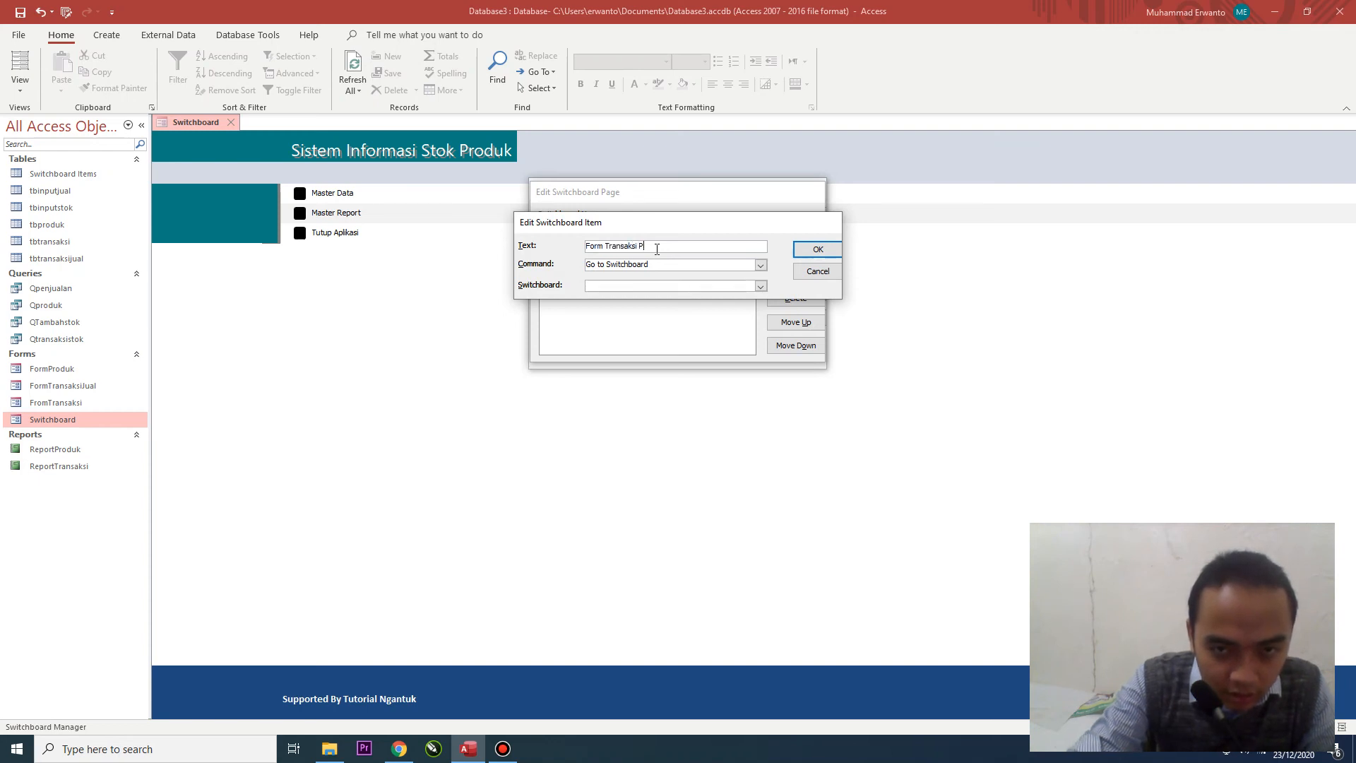
{"action": "type", "text": "enjualan"}
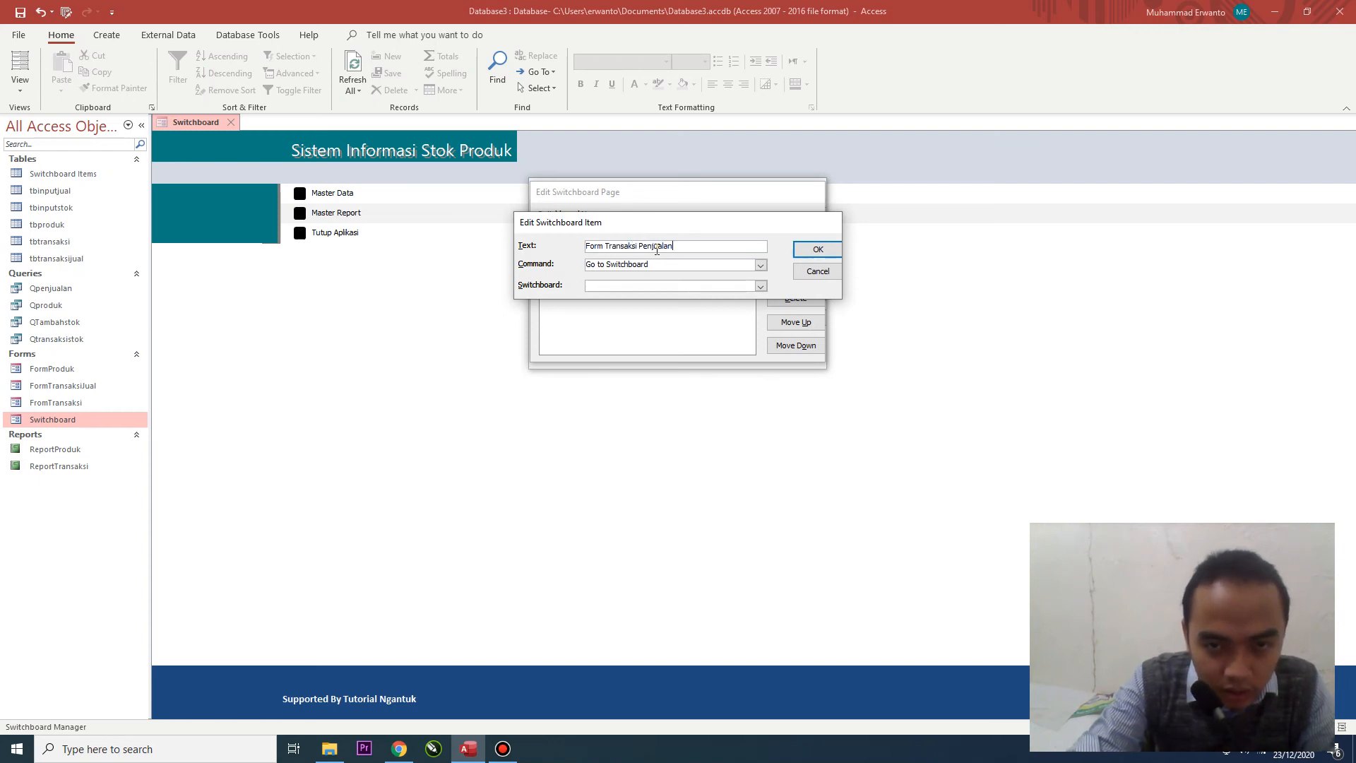
{"action": "left_click", "coordinate": [760, 265]}
{"action": "left_click", "coordinate": [710, 294]}
{"action": "left_click", "coordinate": [760, 286]}
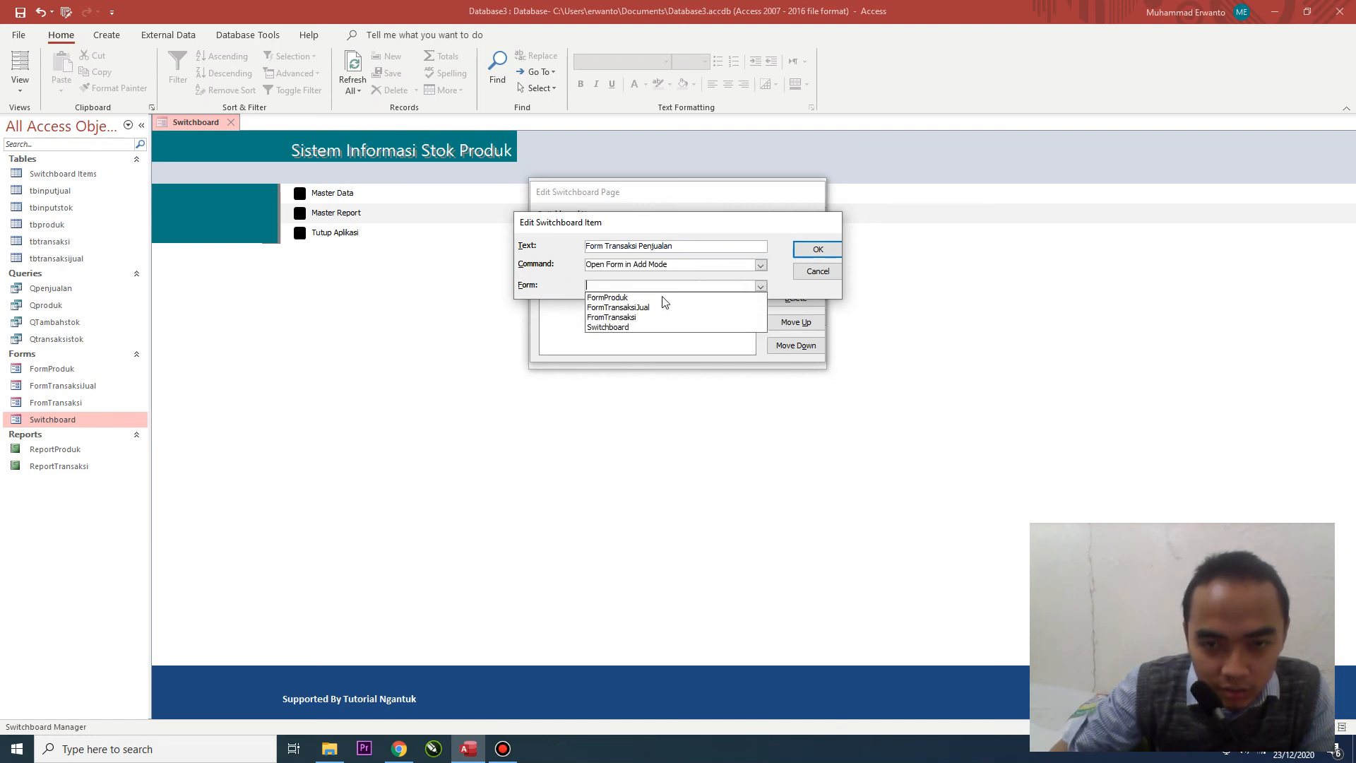
{"action": "left_click", "coordinate": [626, 308]}
{"action": "left_click", "coordinate": [805, 251]}
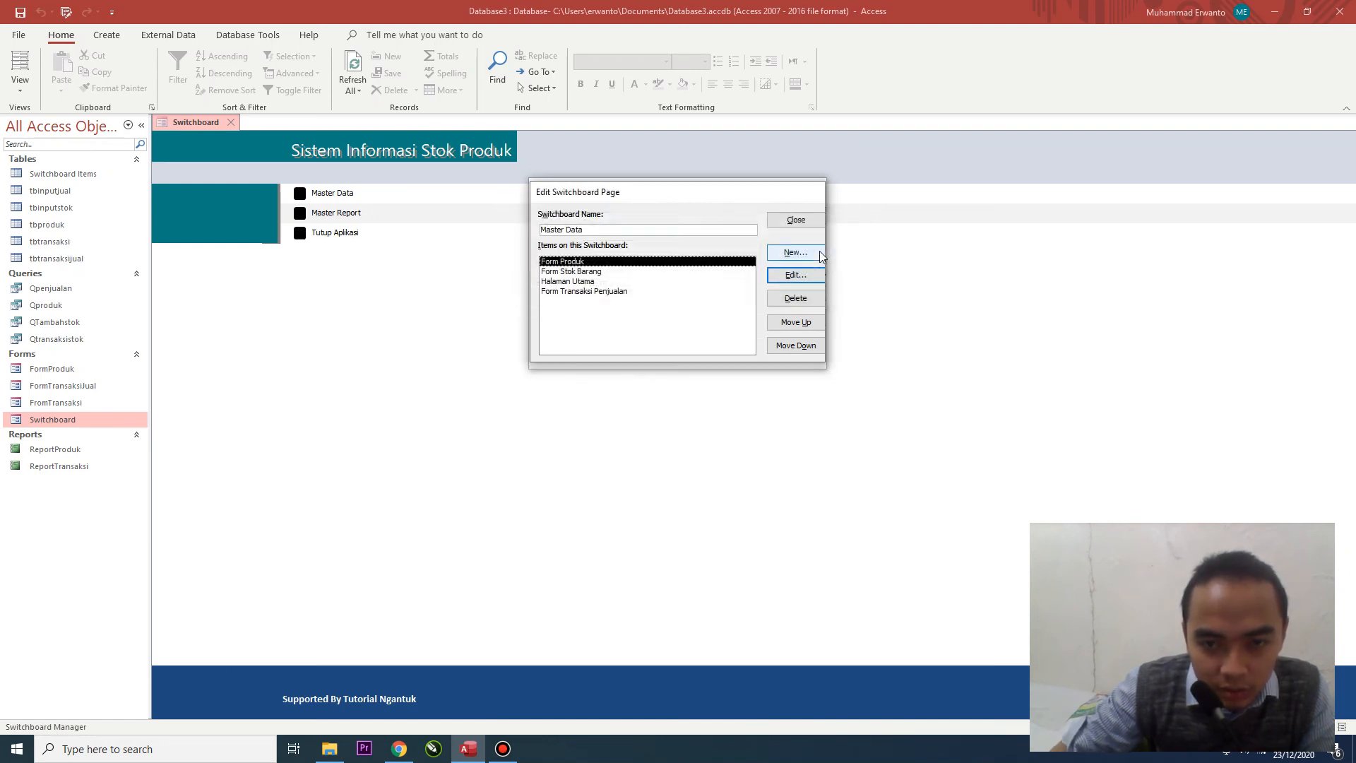
{"action": "left_click", "coordinate": [796, 220]}
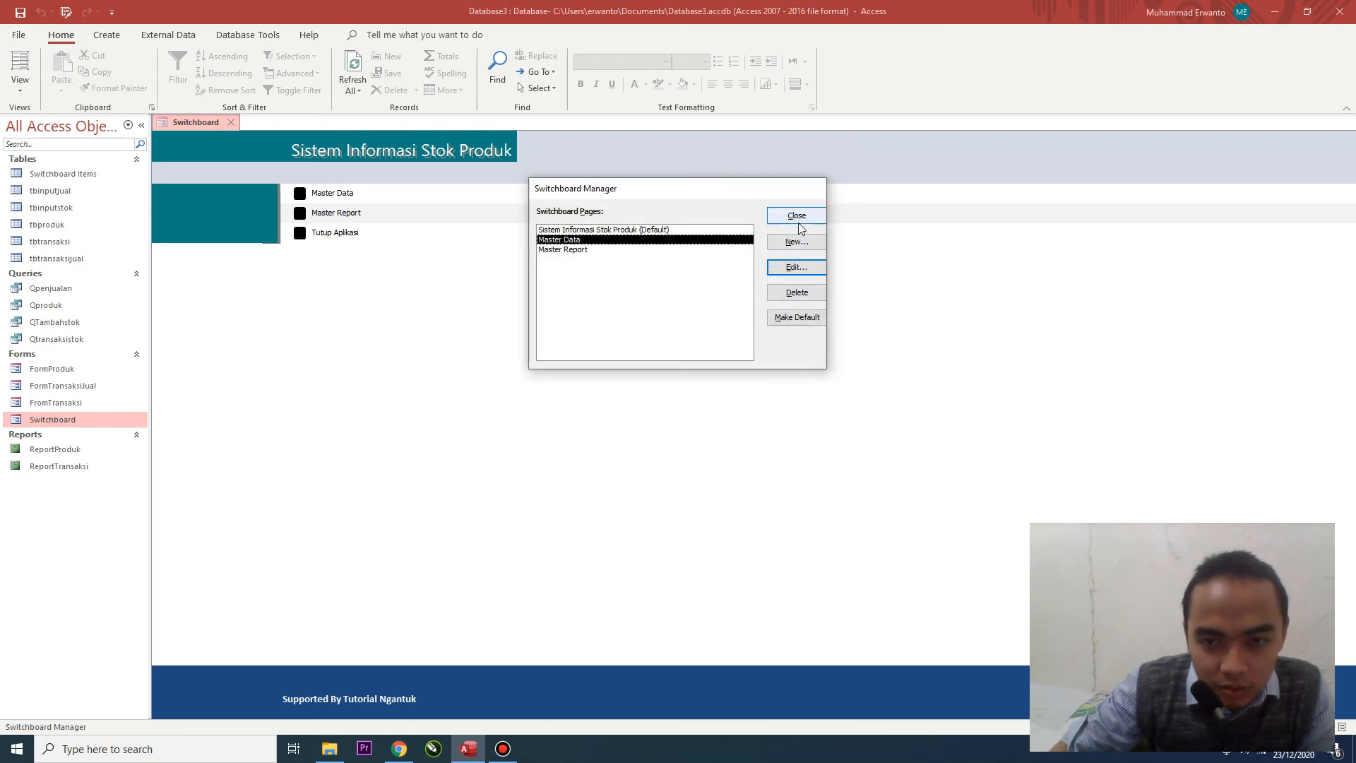
{"action": "left_click", "coordinate": [796, 217]}
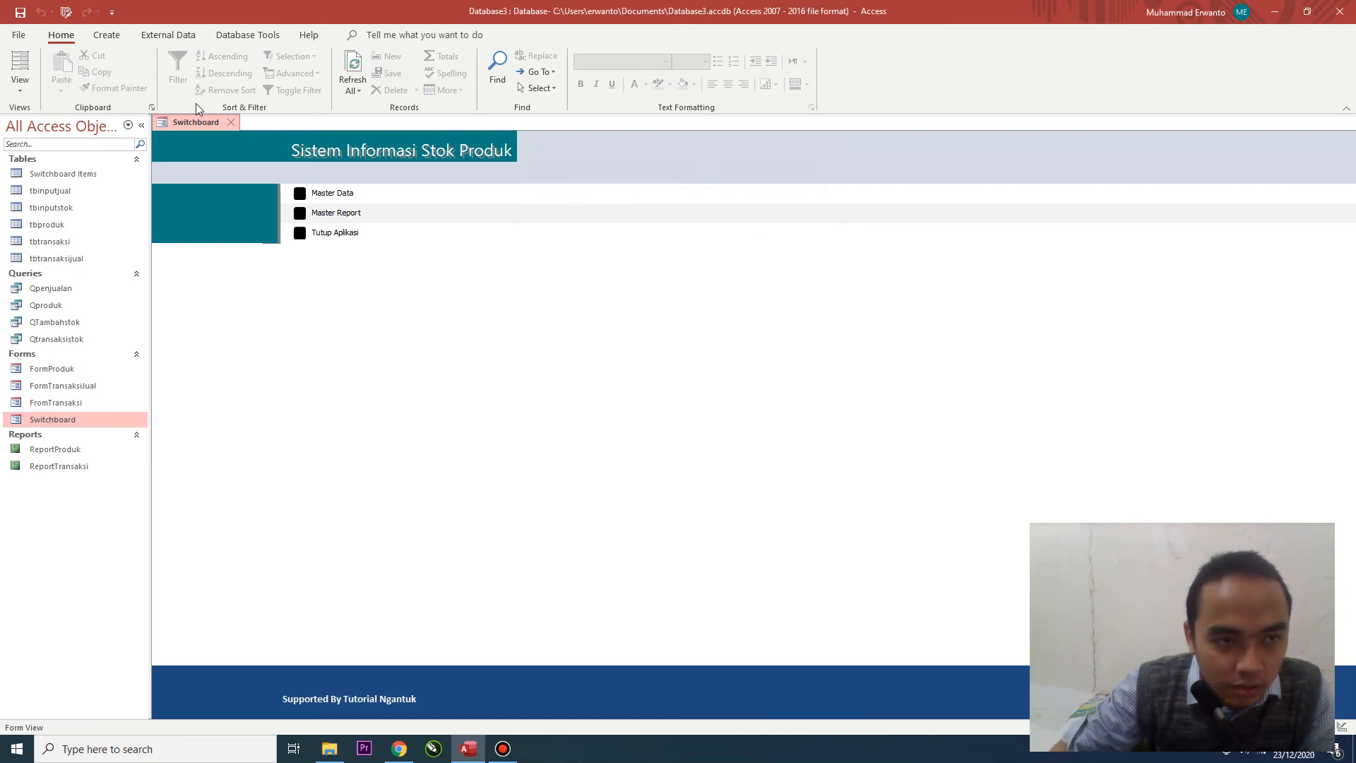
- Reopen the Switchboard form, check its Master Data and Master Report pages, and return to the main page
{"action": "left_click", "coordinate": [233, 122]}
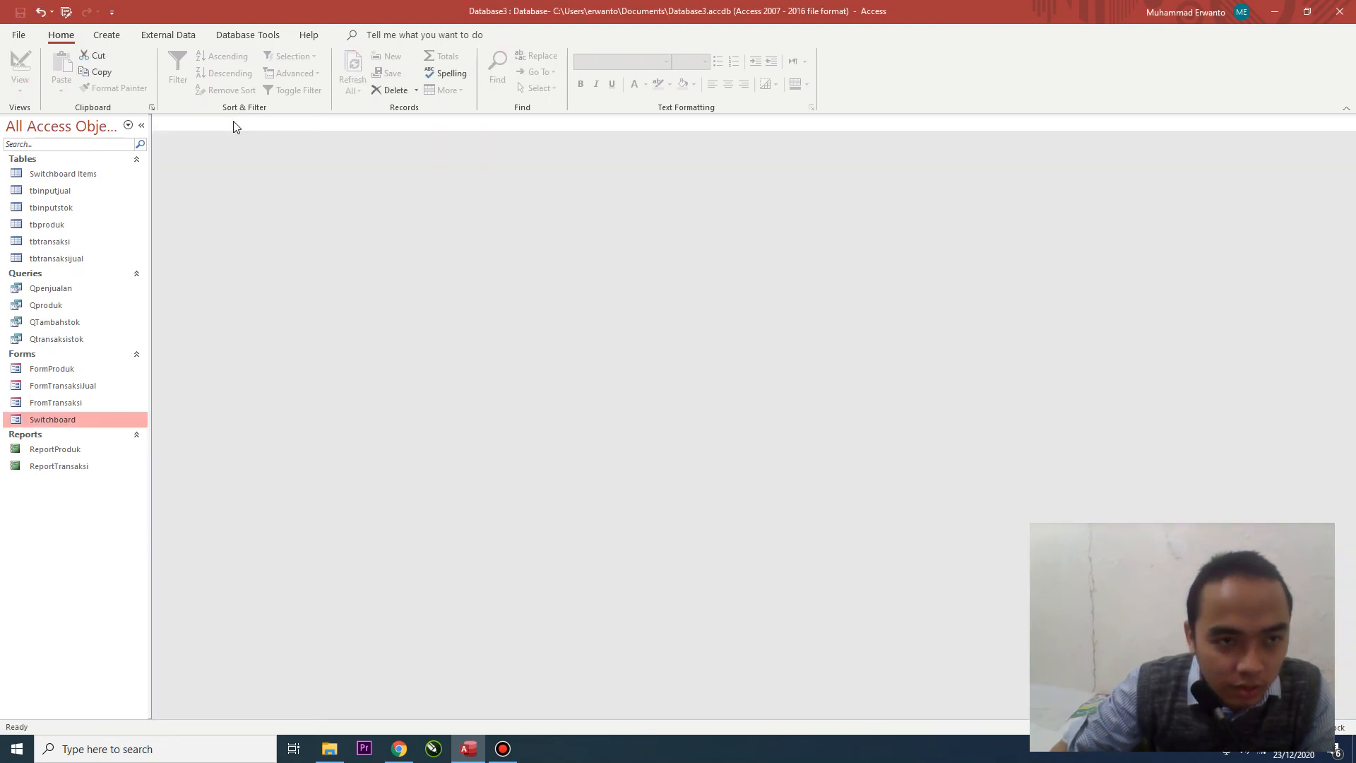
{"action": "double_click", "coordinate": [107, 421]}
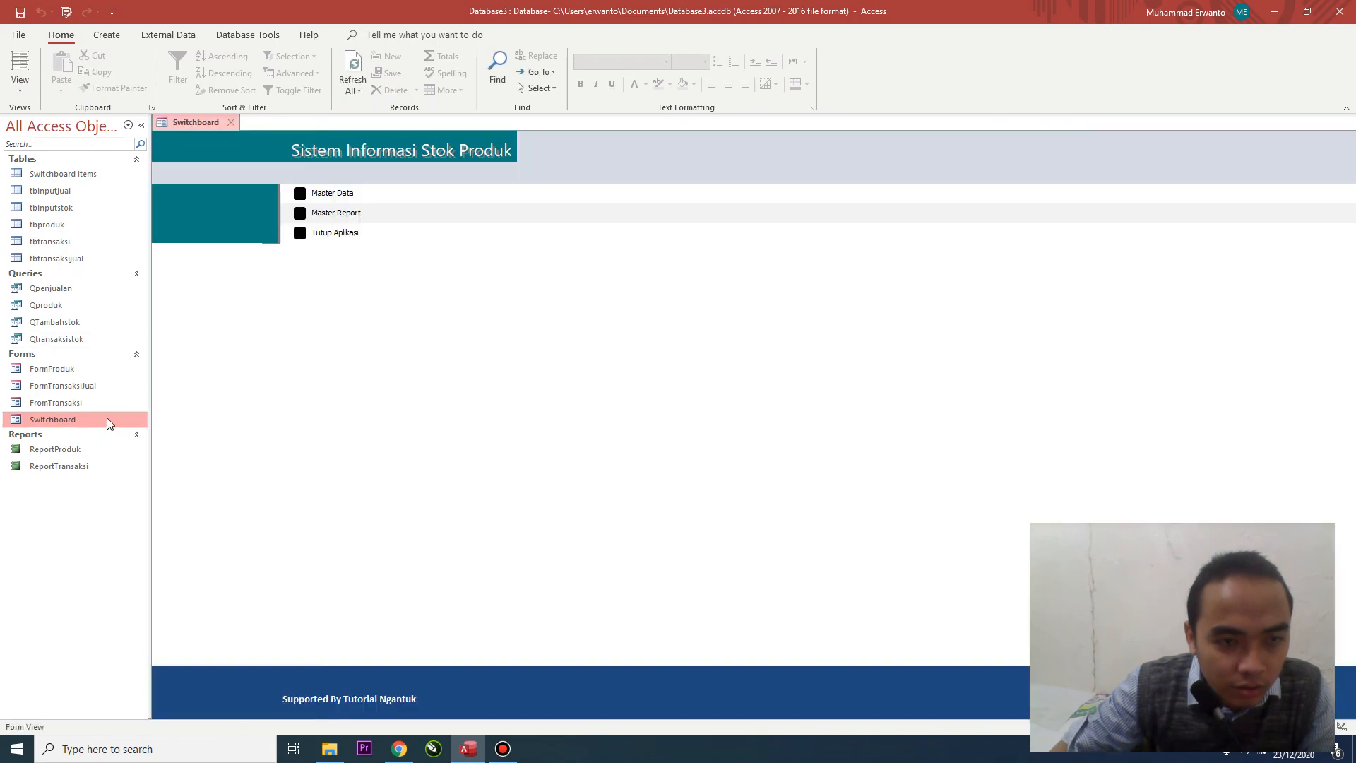
{"action": "left_click", "coordinate": [304, 194]}
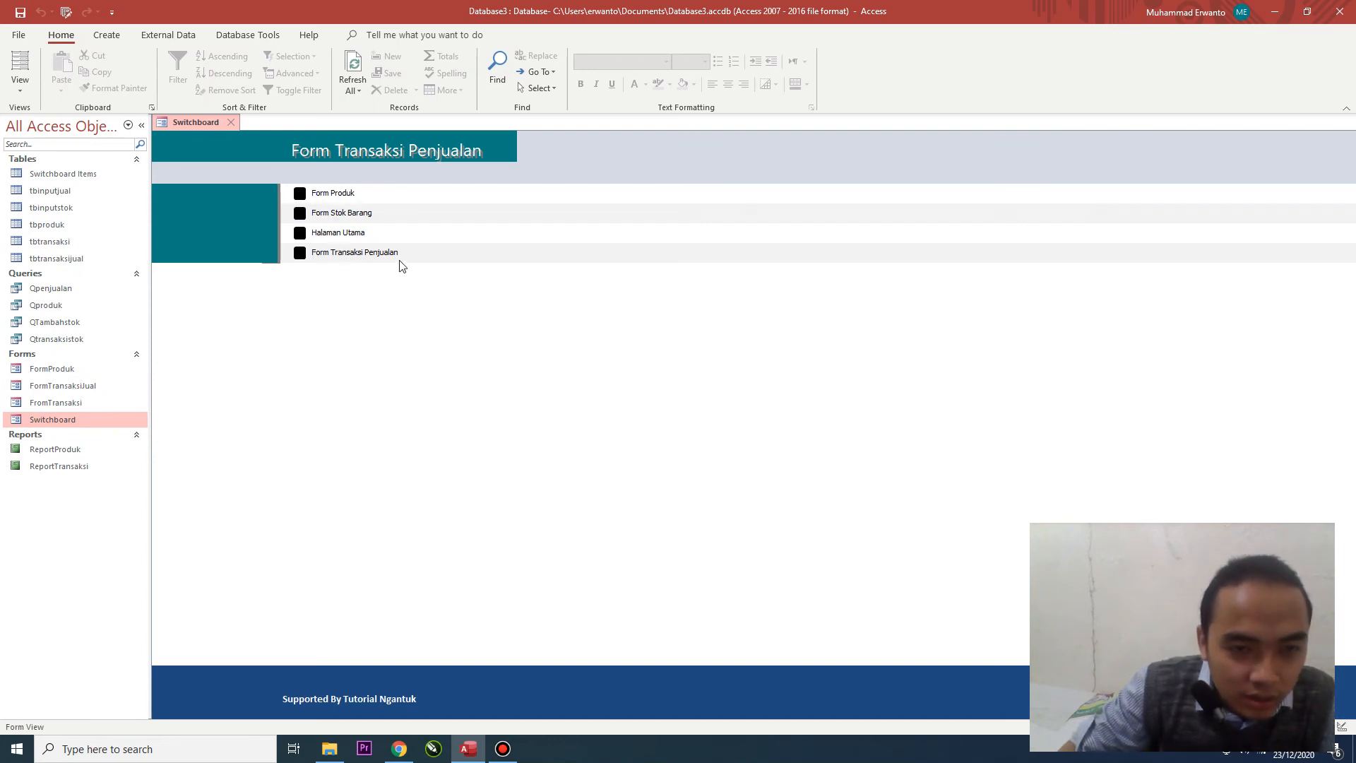
{"action": "left_click", "coordinate": [302, 241]}
{"action": "left_click", "coordinate": [299, 213]}
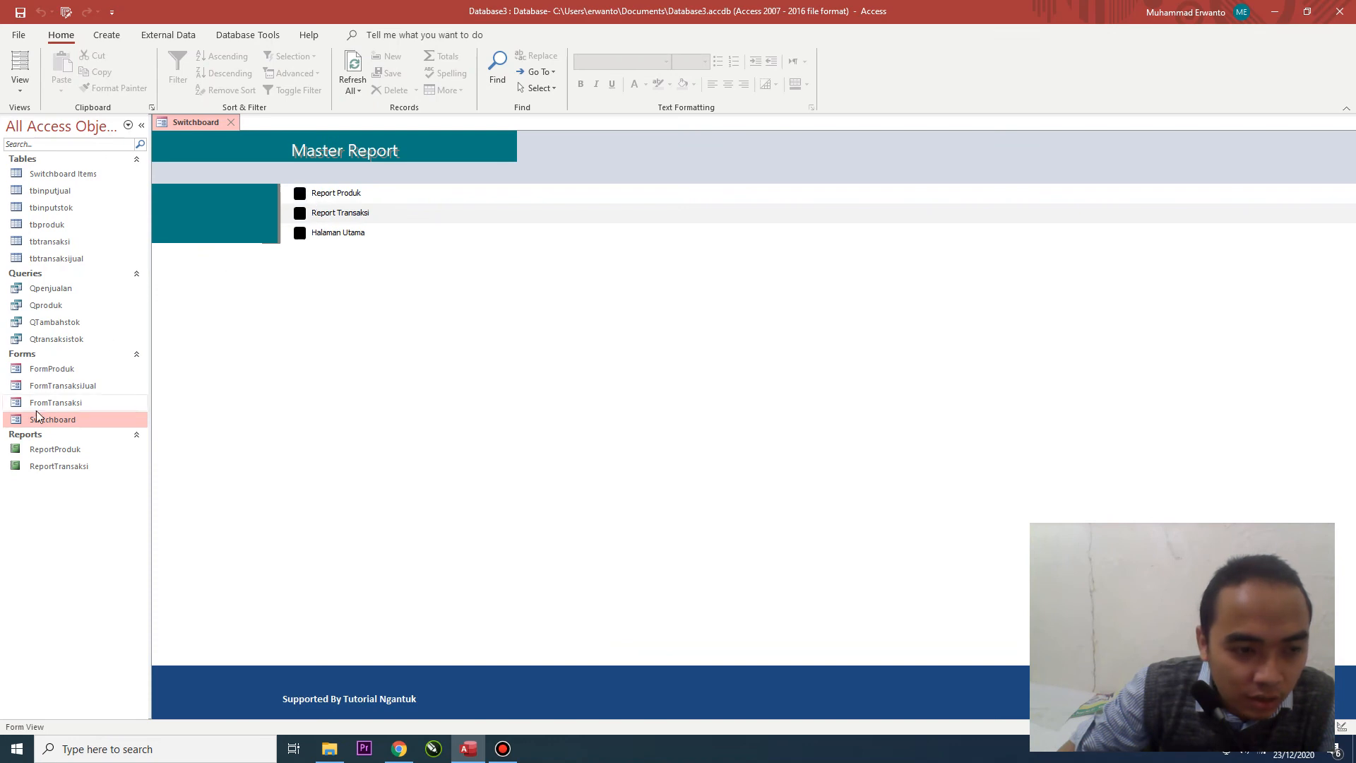
{"action": "left_click", "coordinate": [300, 232]}
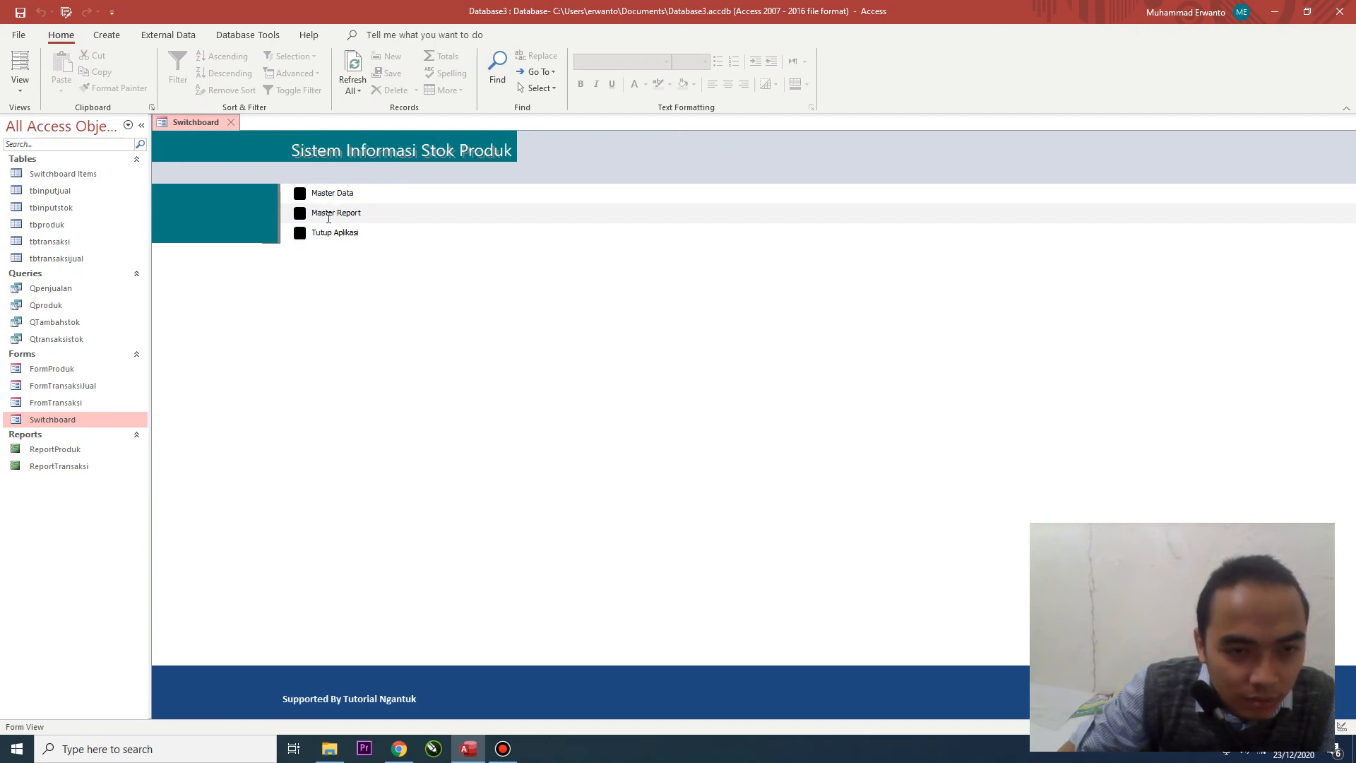
- Test the Form Transaksi Penjualan item on the Master Data page, and close the opened form and the Switchboard
{"action": "left_click", "coordinate": [303, 196]}
{"action": "left_click", "coordinate": [299, 252]}
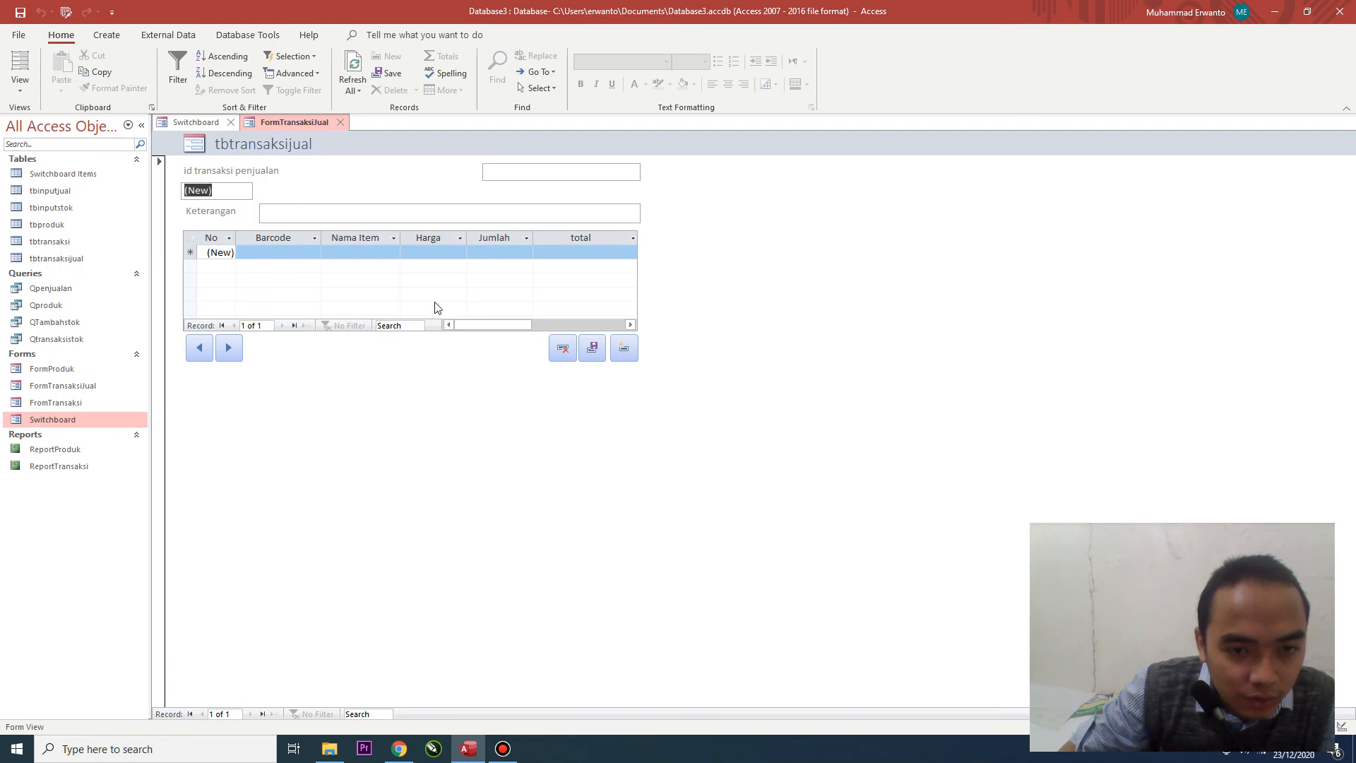
{"action": "left_click", "coordinate": [341, 123]}
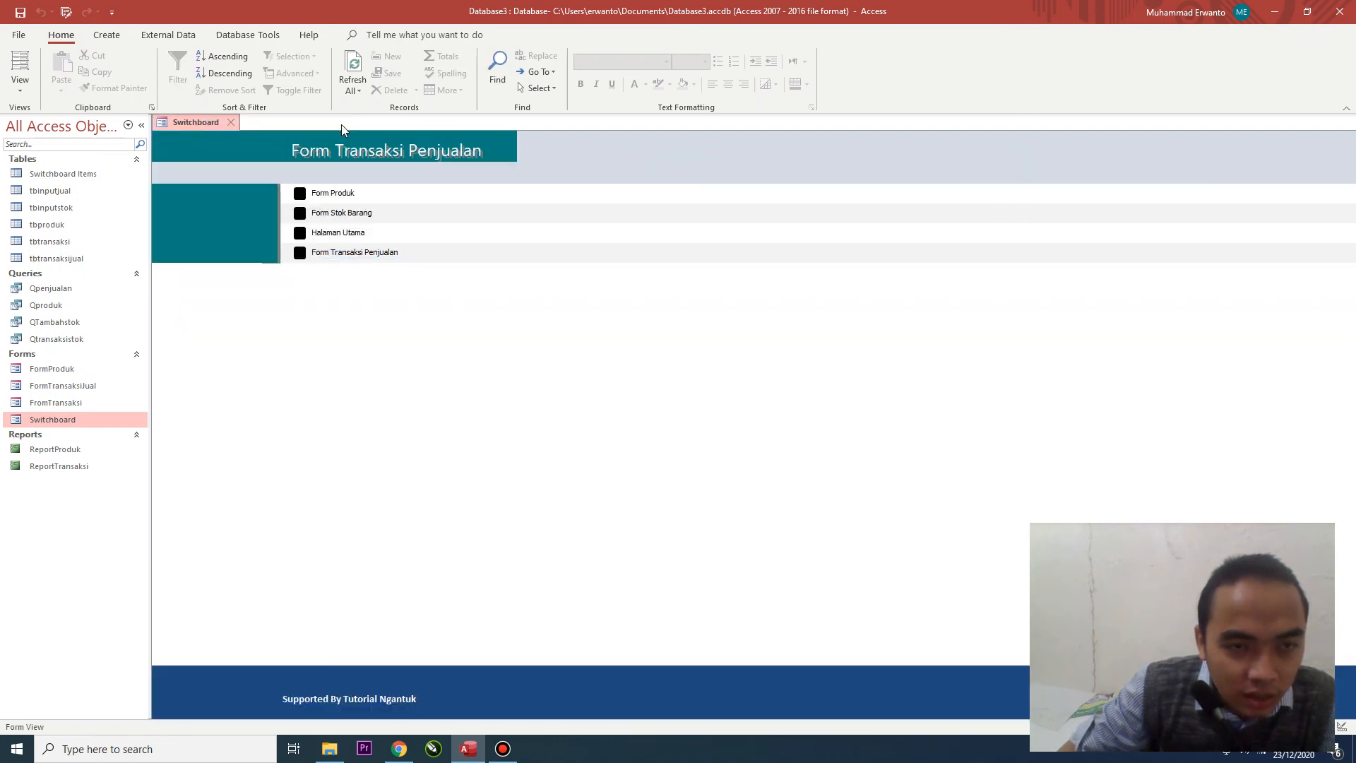
{"action": "left_click", "coordinate": [232, 123]}
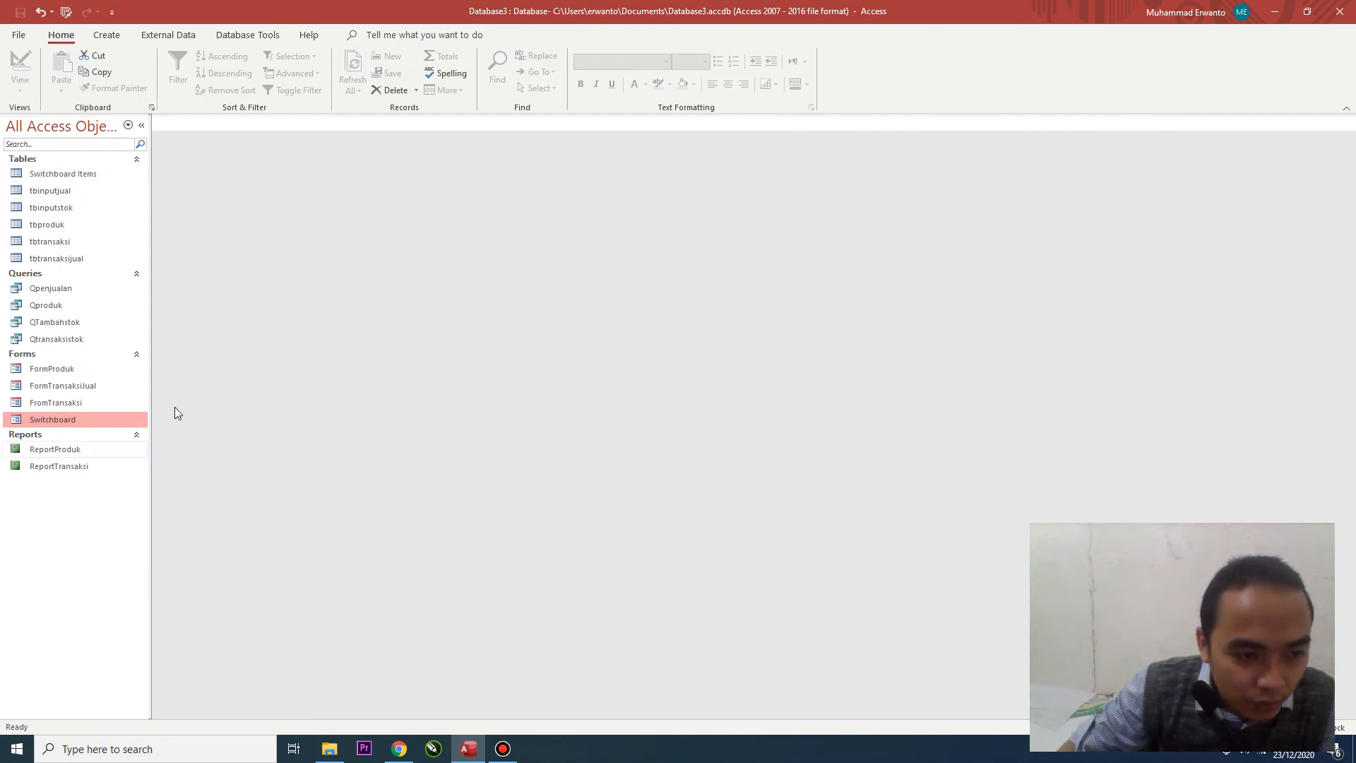
- Open the current database's options and set the application title to "Aplikasi Toko Tutorial Ngantuk"
{"action": "left_click", "coordinate": [20, 36]}
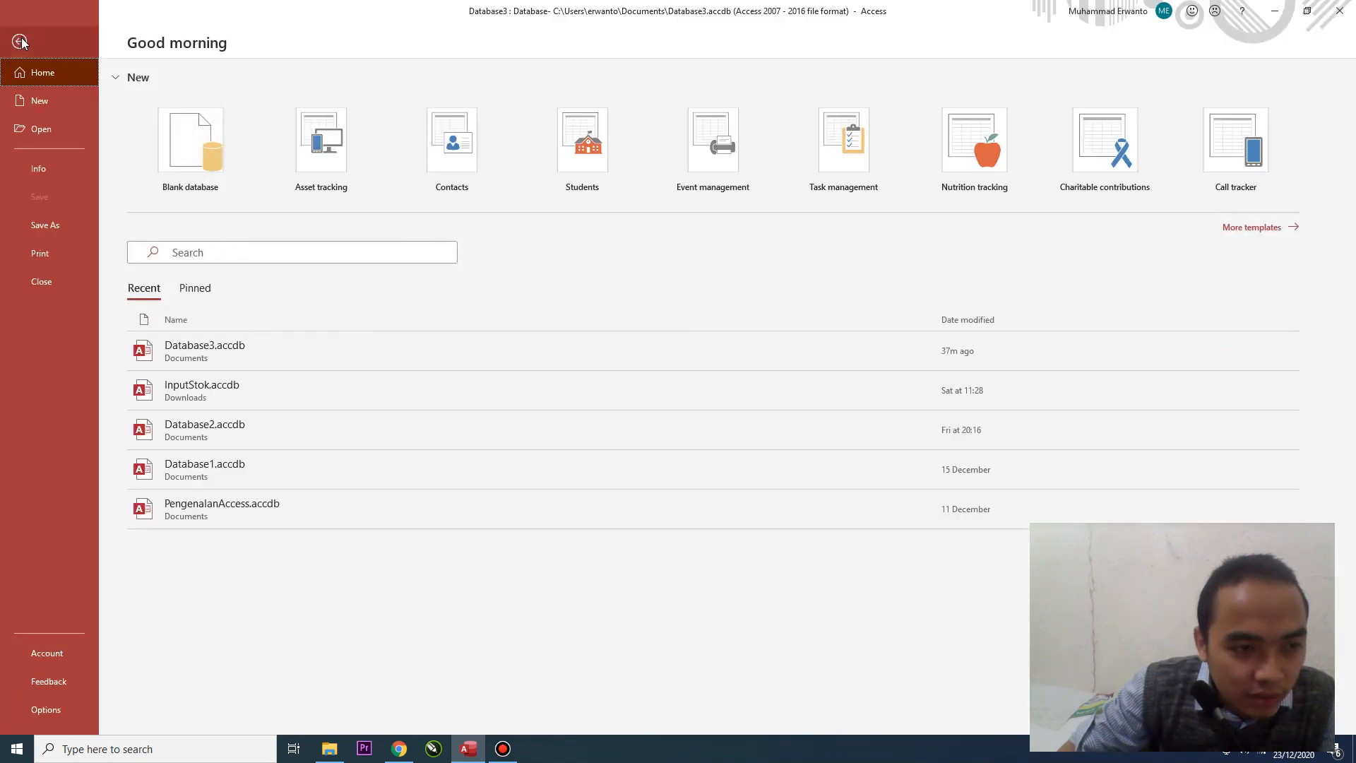
{"action": "left_click", "coordinate": [53, 710]}
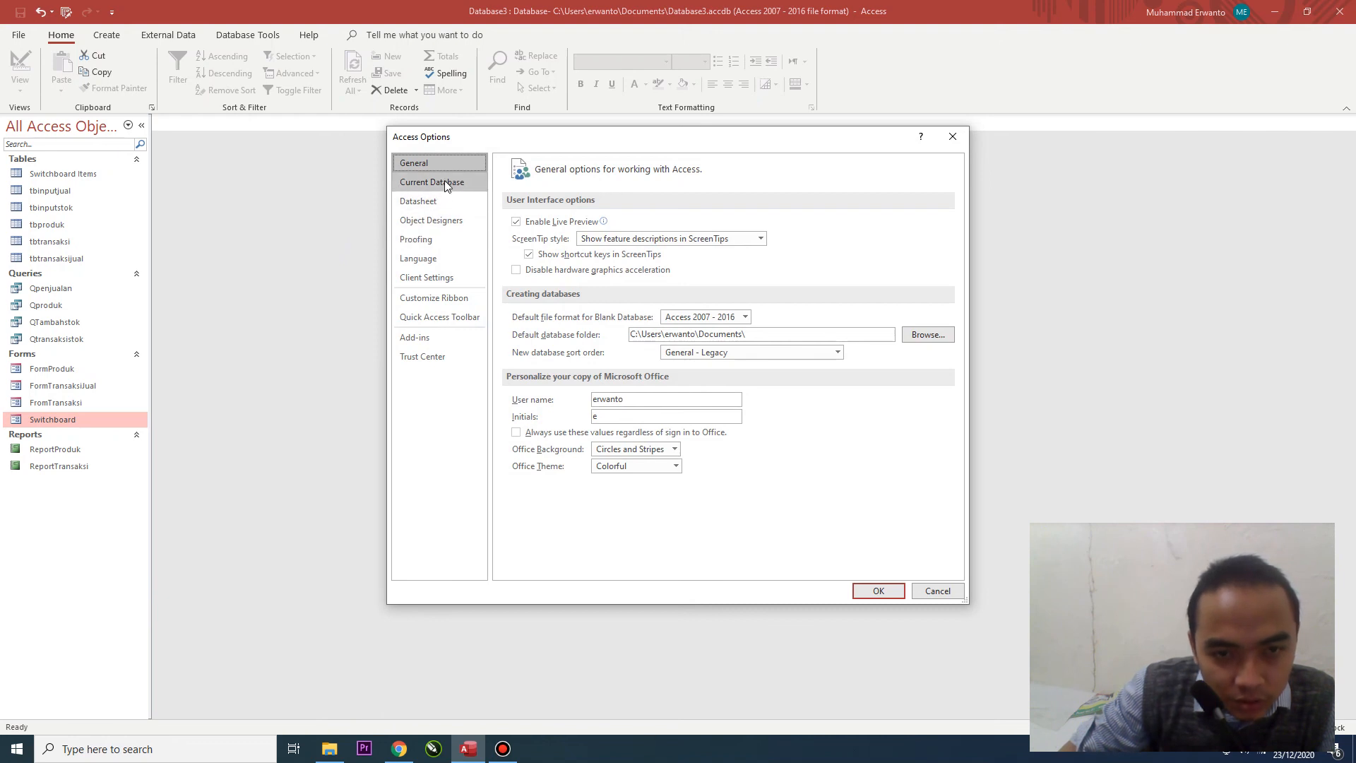
{"action": "left_click", "coordinate": [446, 204]}
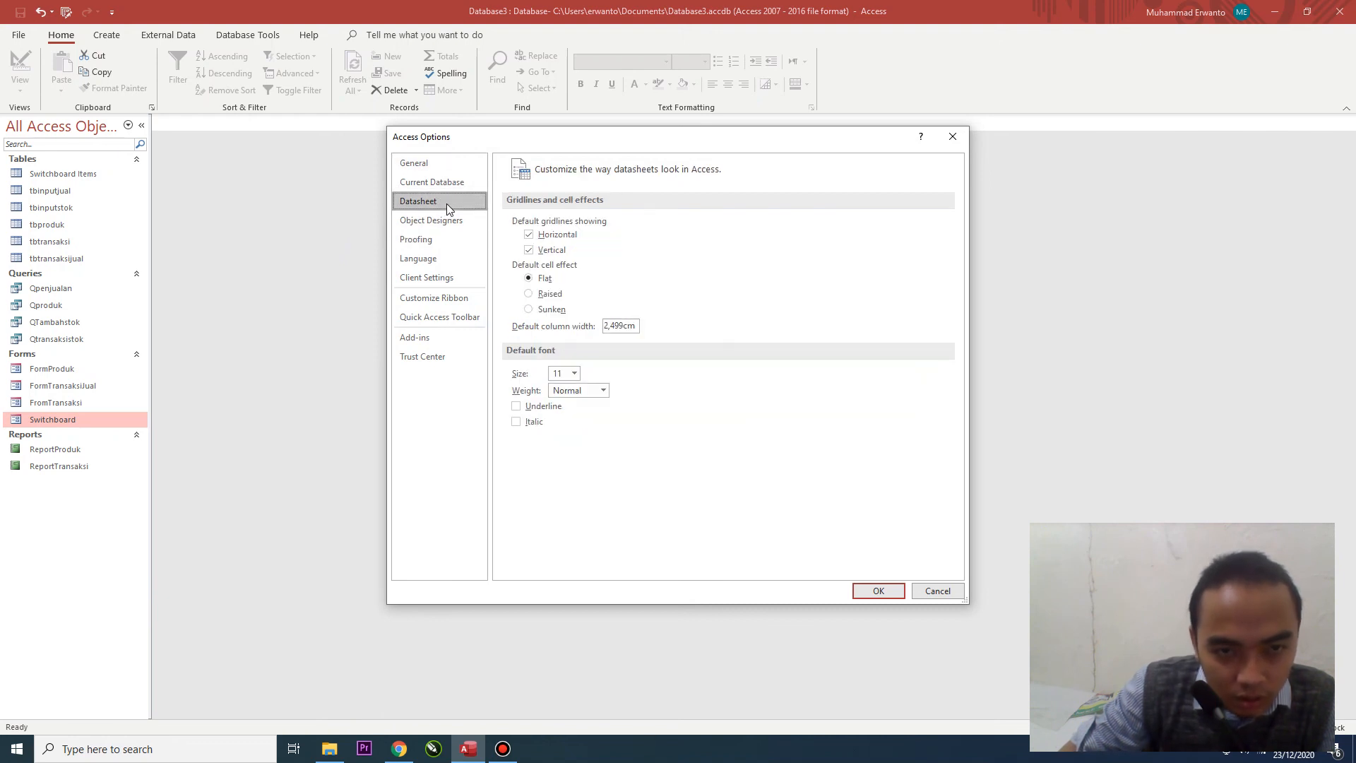
{"action": "left_click", "coordinate": [433, 182]}
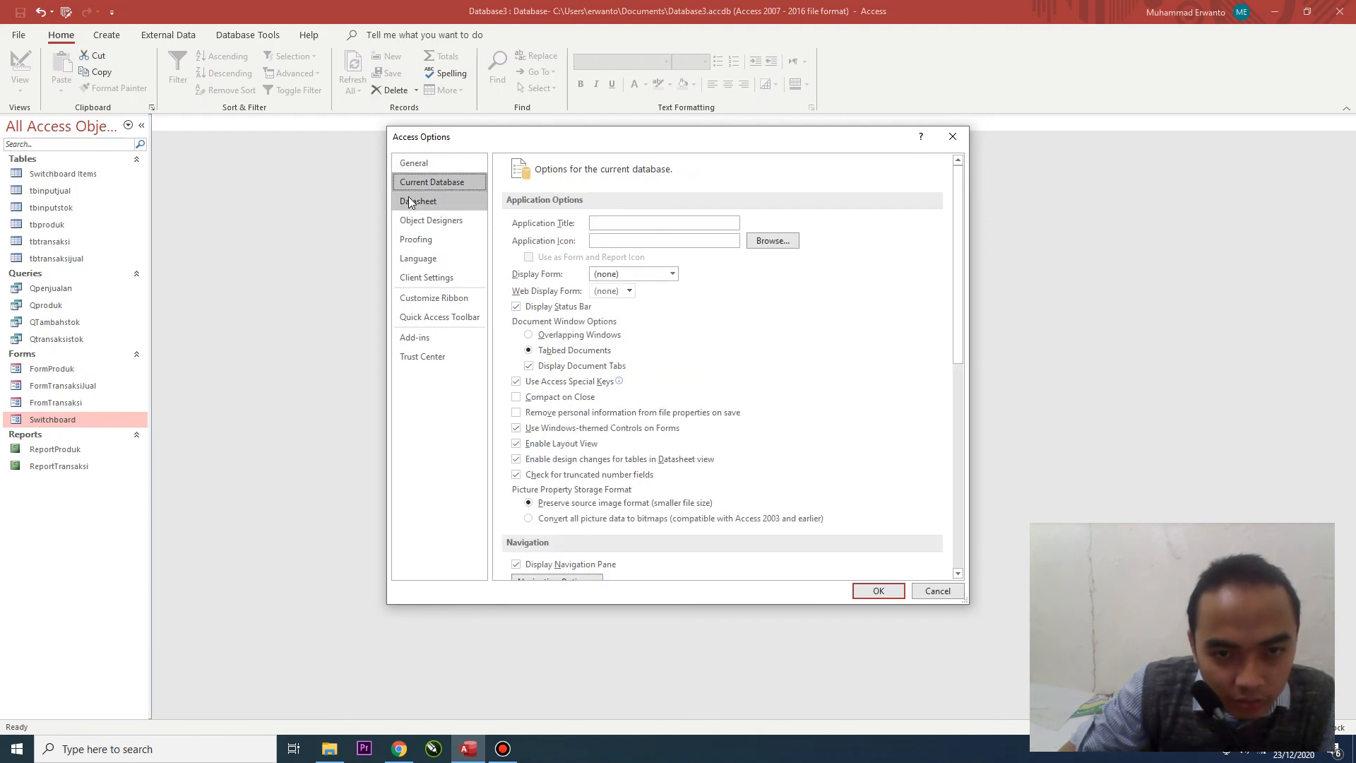
{"action": "left_click", "coordinate": [694, 223]}
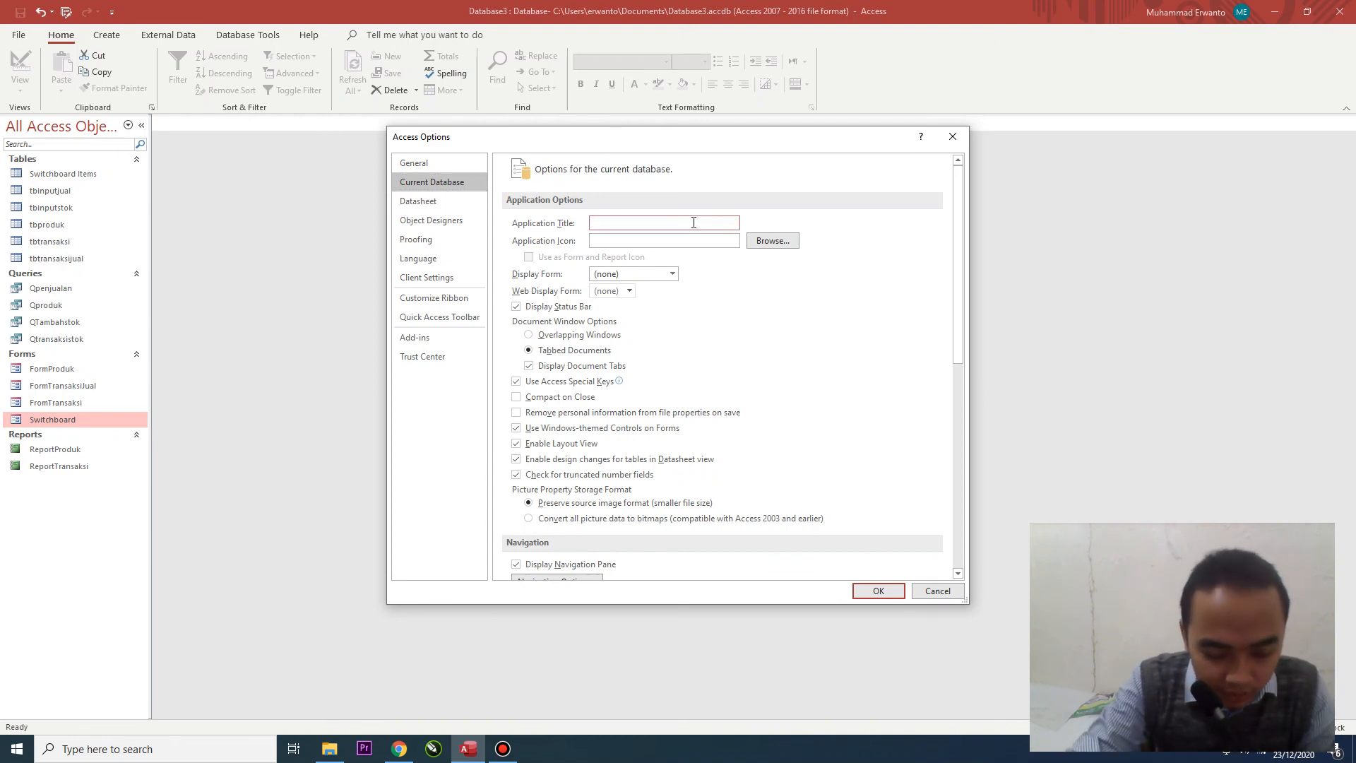
{"action": "type", "text": "Aplikaasi"}
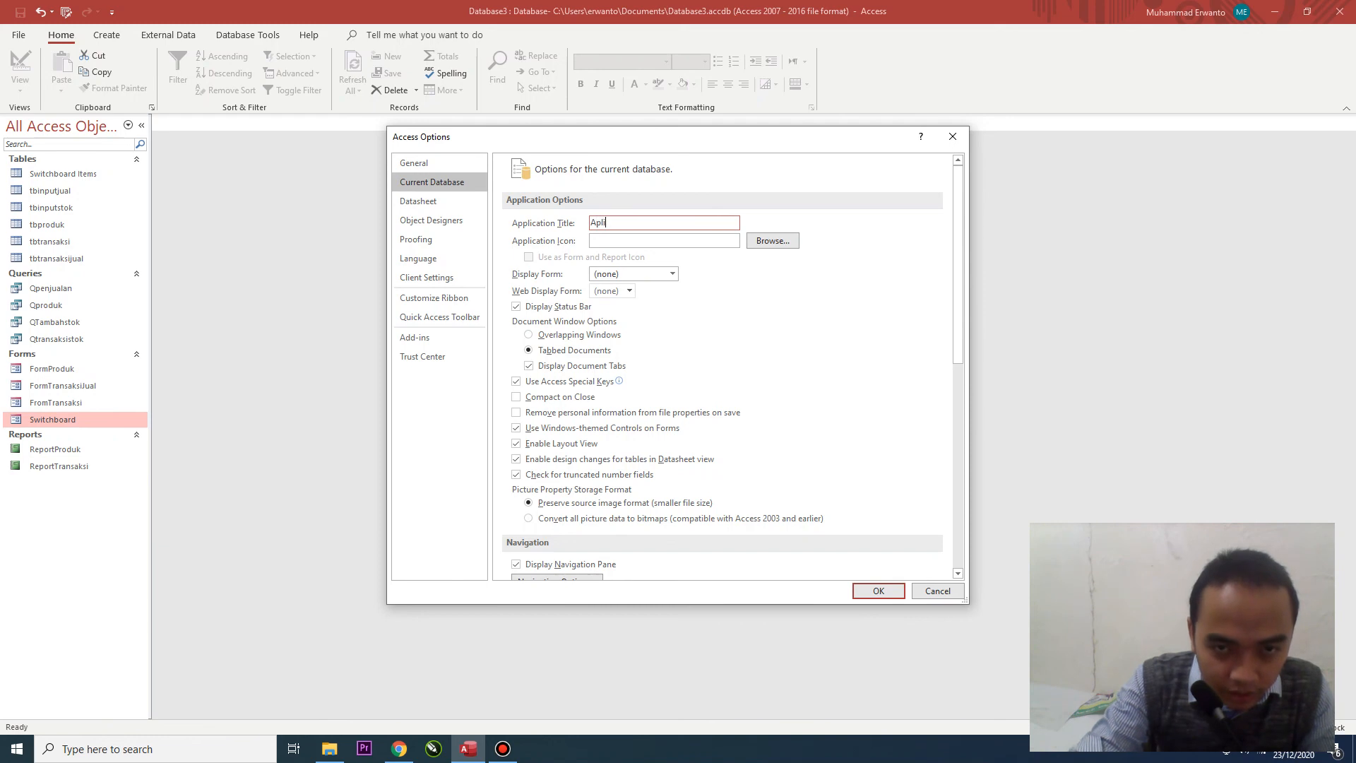
{"action": "key", "text": "BackSpace"}
{"action": "key", "text": "BackSpace"}
{"action": "key", "text": "BackSpace"}
{"action": "key", "text": "BackSpace"}
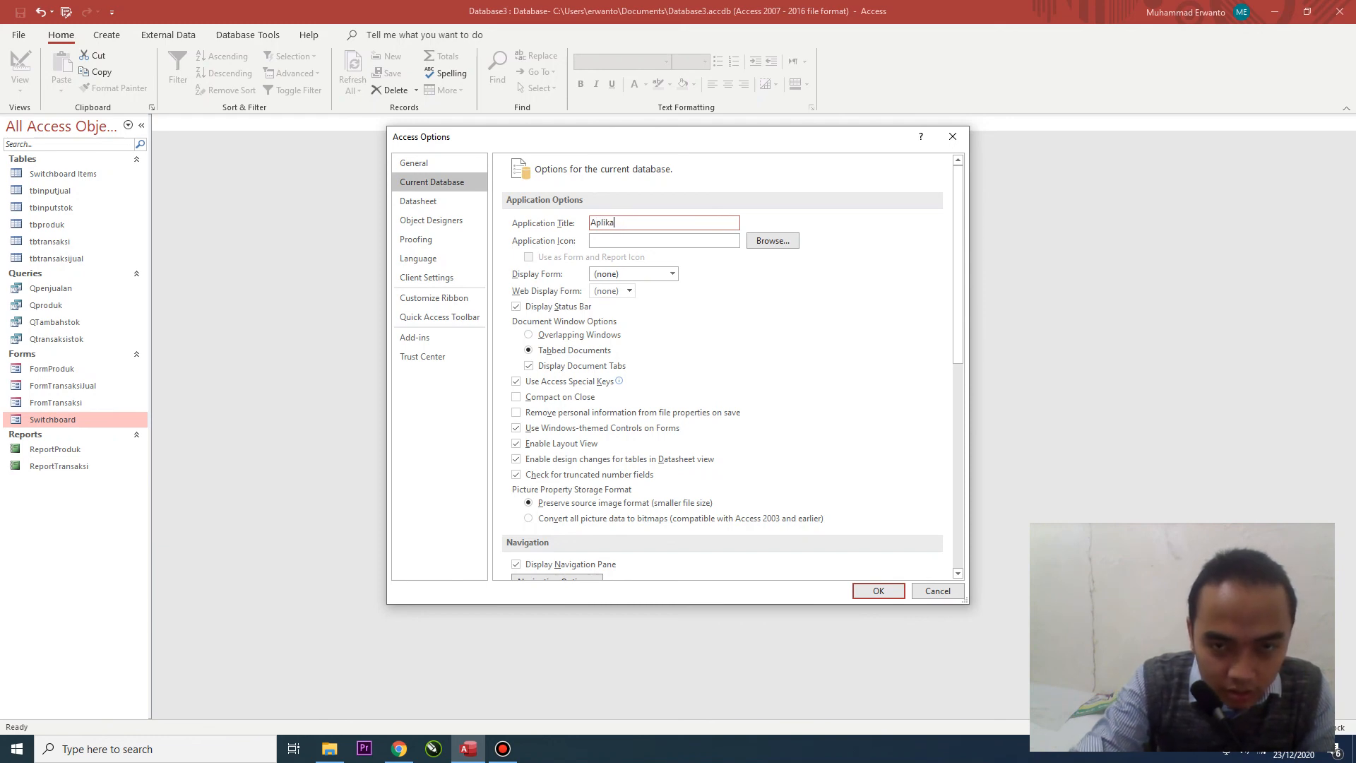
{"action": "type", "text": "si T"}
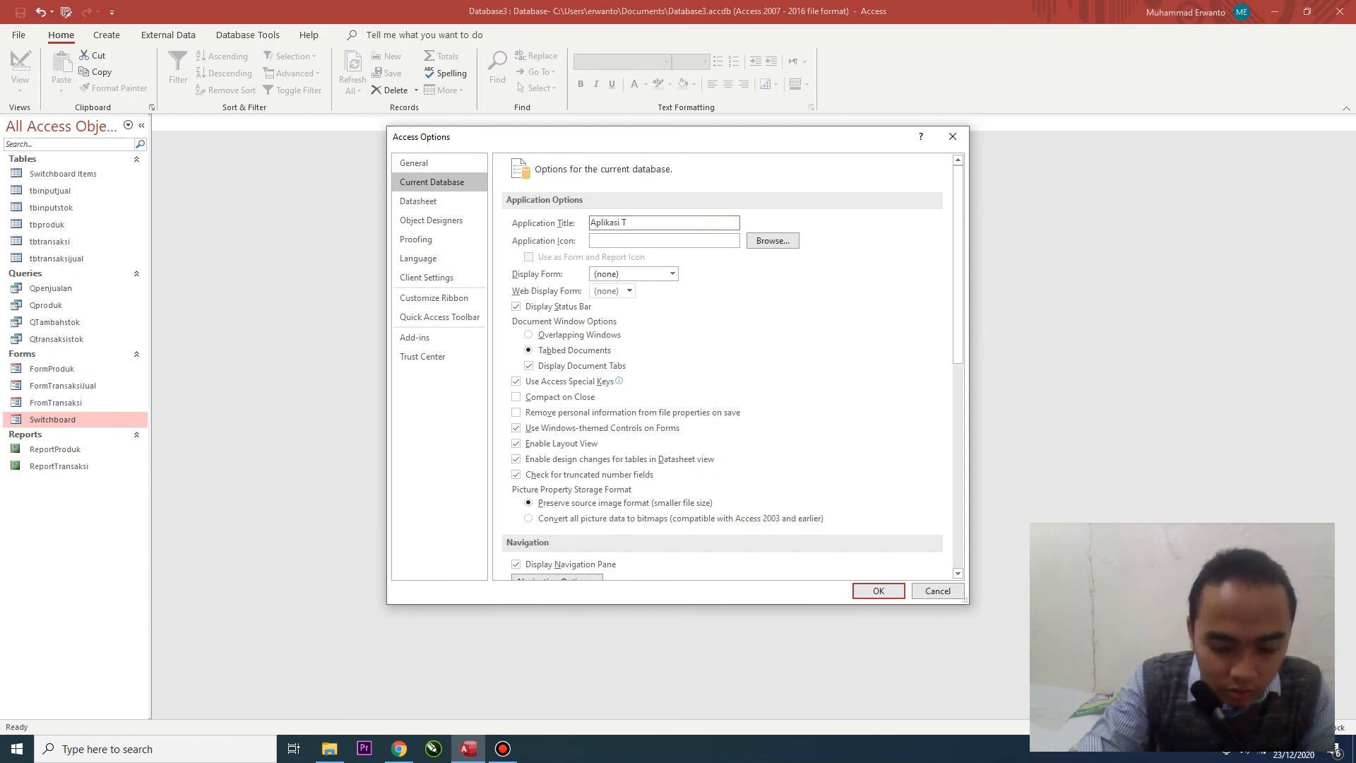
{"action": "type", "text": "oko Tu"}
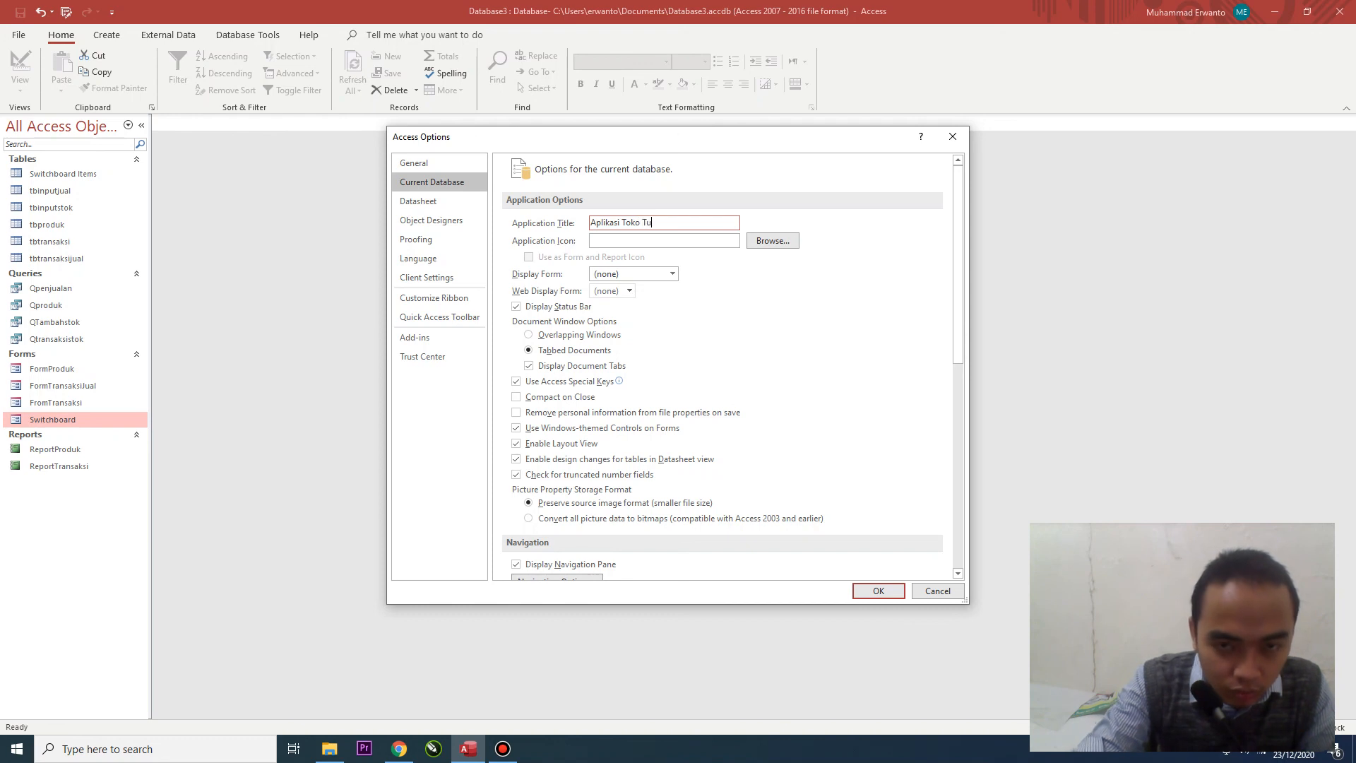
{"action": "type", "text": "torial Ngantuk"}
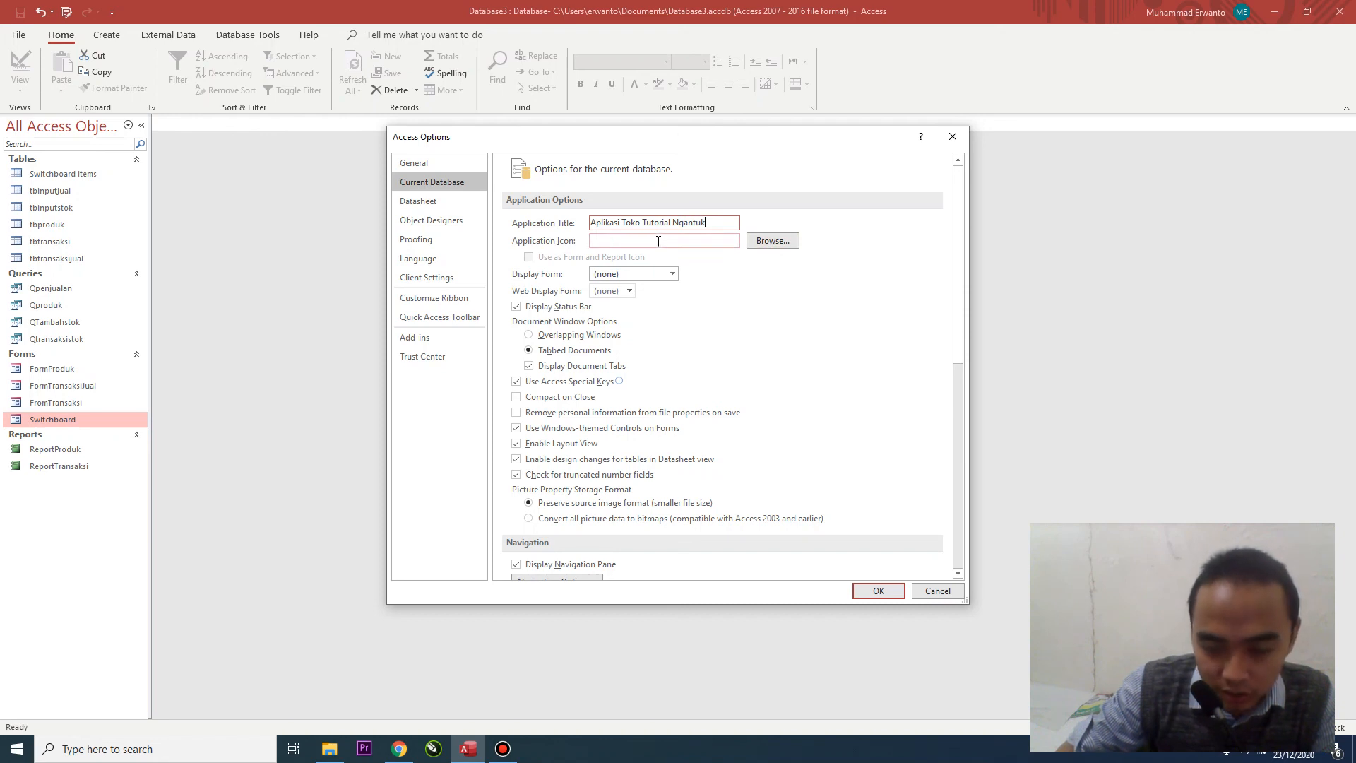
- Choose Switchboard as the display form, with the status bar turned off and documents shown as overlapping windows
{"action": "left_click", "coordinate": [672, 274]}
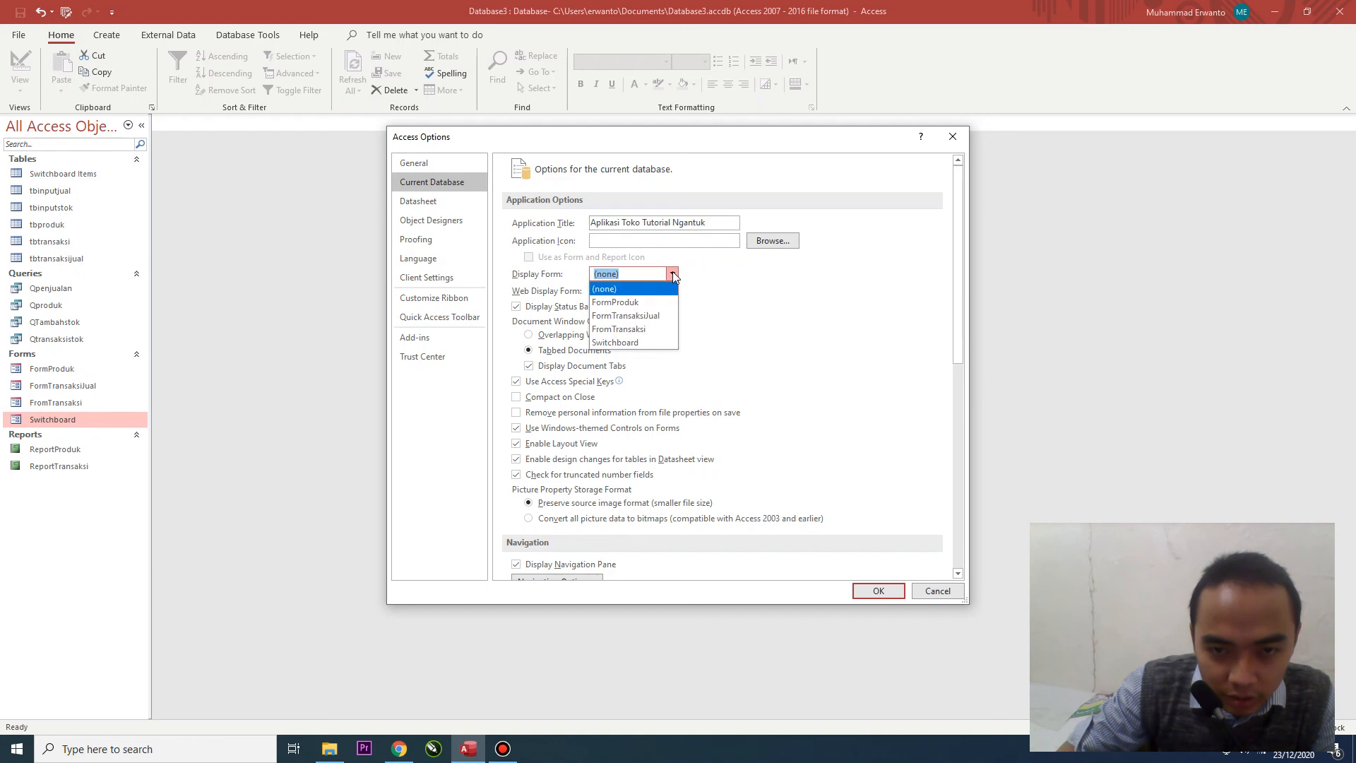
{"action": "left_click", "coordinate": [620, 344]}
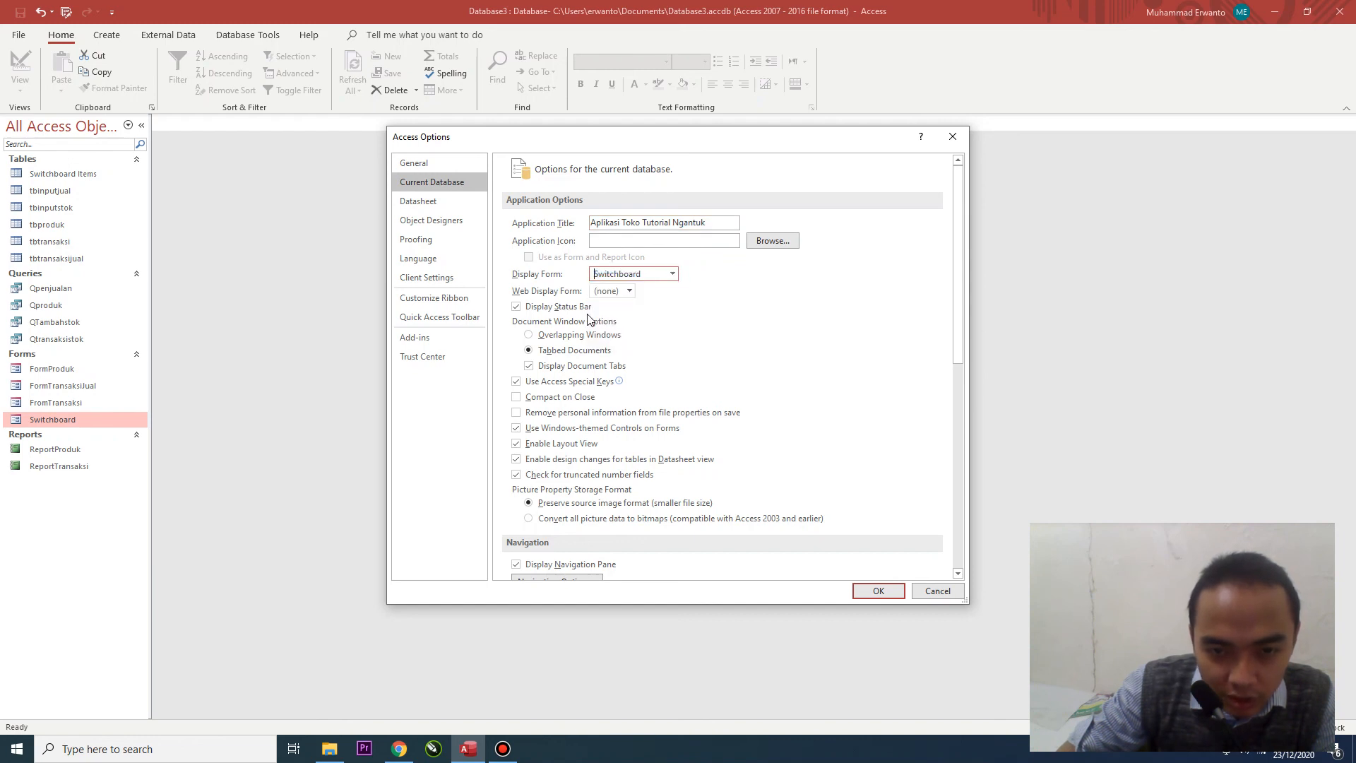
{"action": "left_click", "coordinate": [518, 308]}
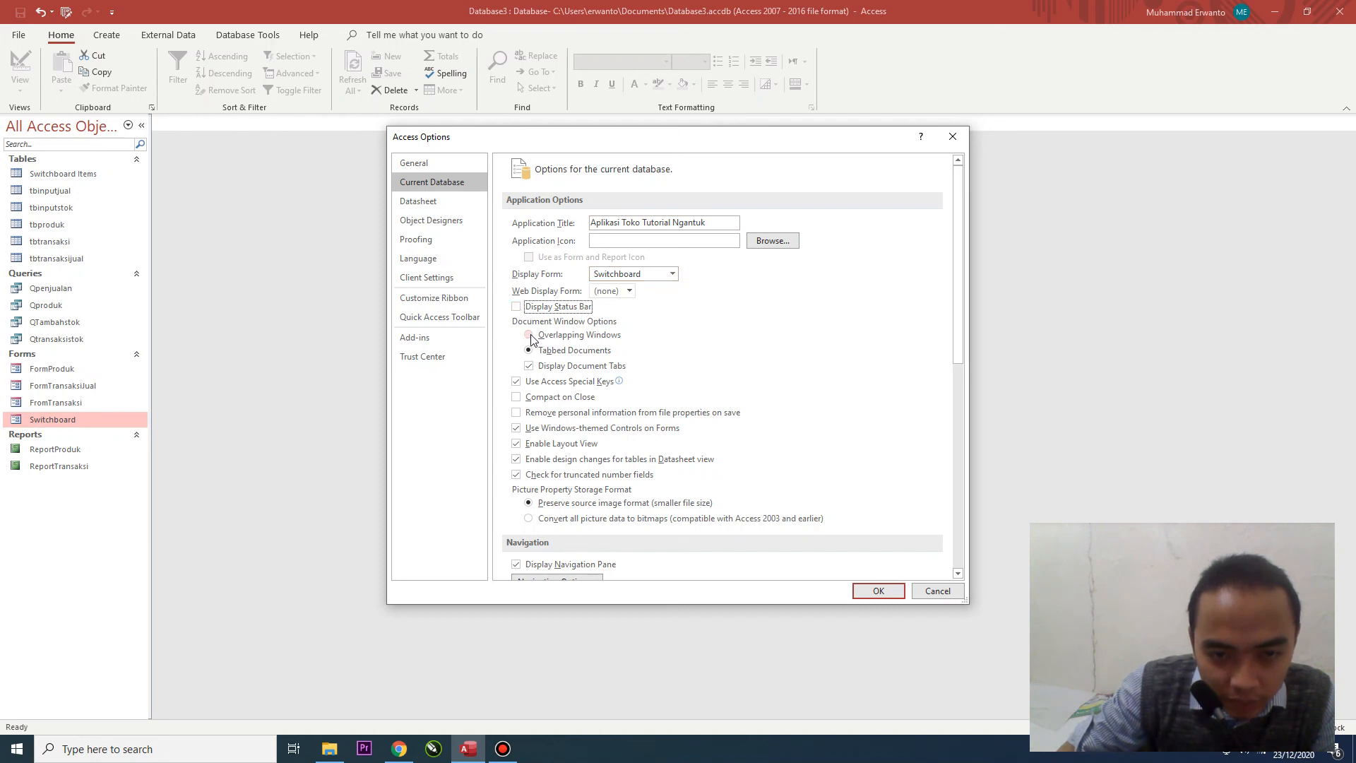
{"action": "left_click", "coordinate": [529, 336]}
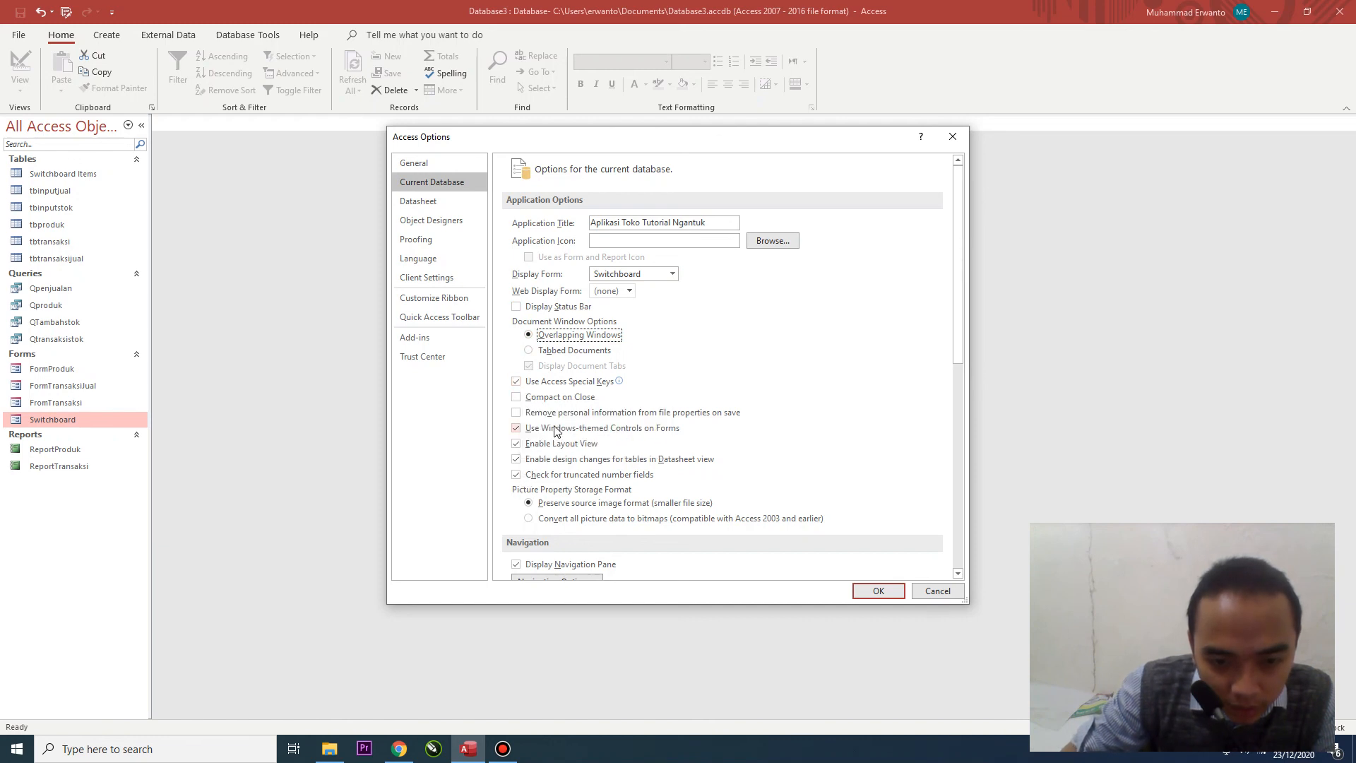
- Turn off the navigation pane, full menus and default shortcut menus for the current database, and apply the options
{"action": "scroll", "coordinate": [554, 431], "scroll_direction": "down", "scroll_amount": 1}
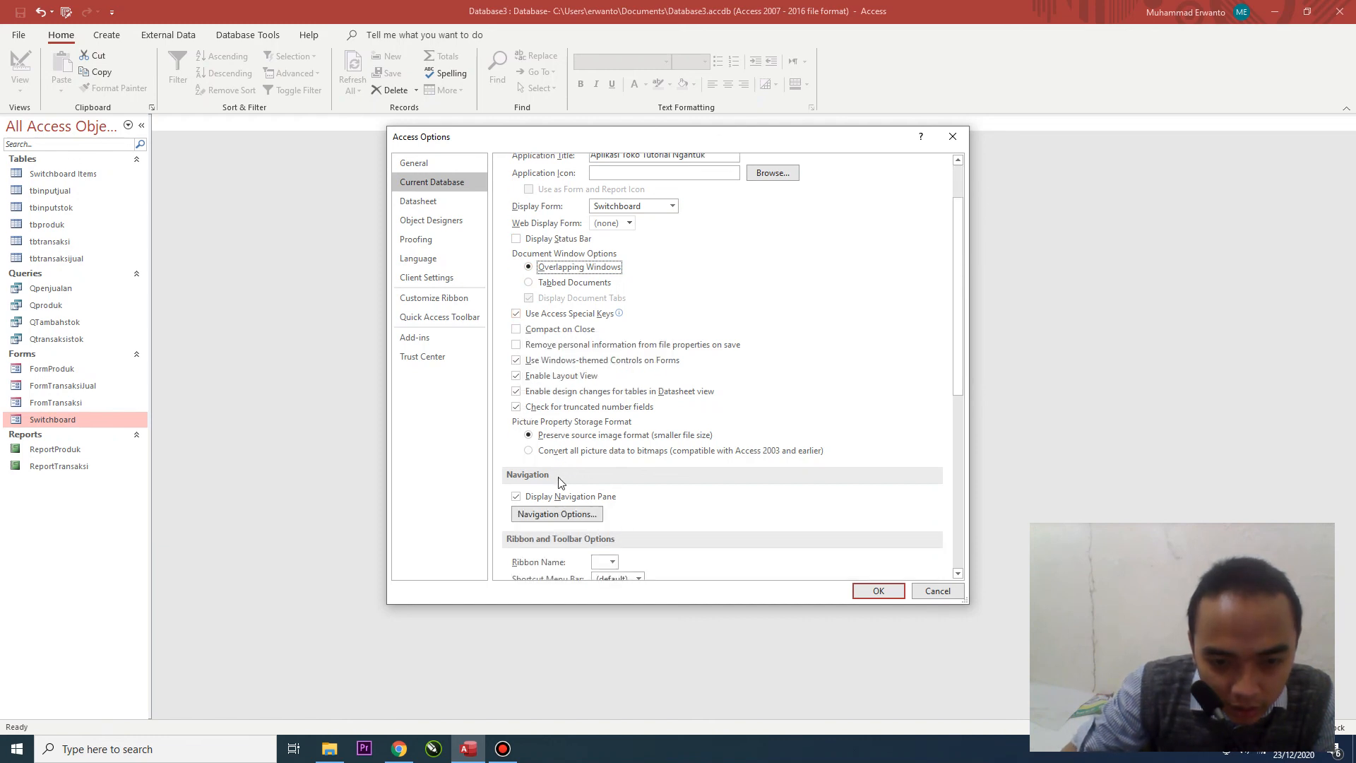
{"action": "left_click", "coordinate": [516, 496]}
{"action": "scroll", "coordinate": [565, 468], "scroll_direction": "down", "scroll_amount": 3}
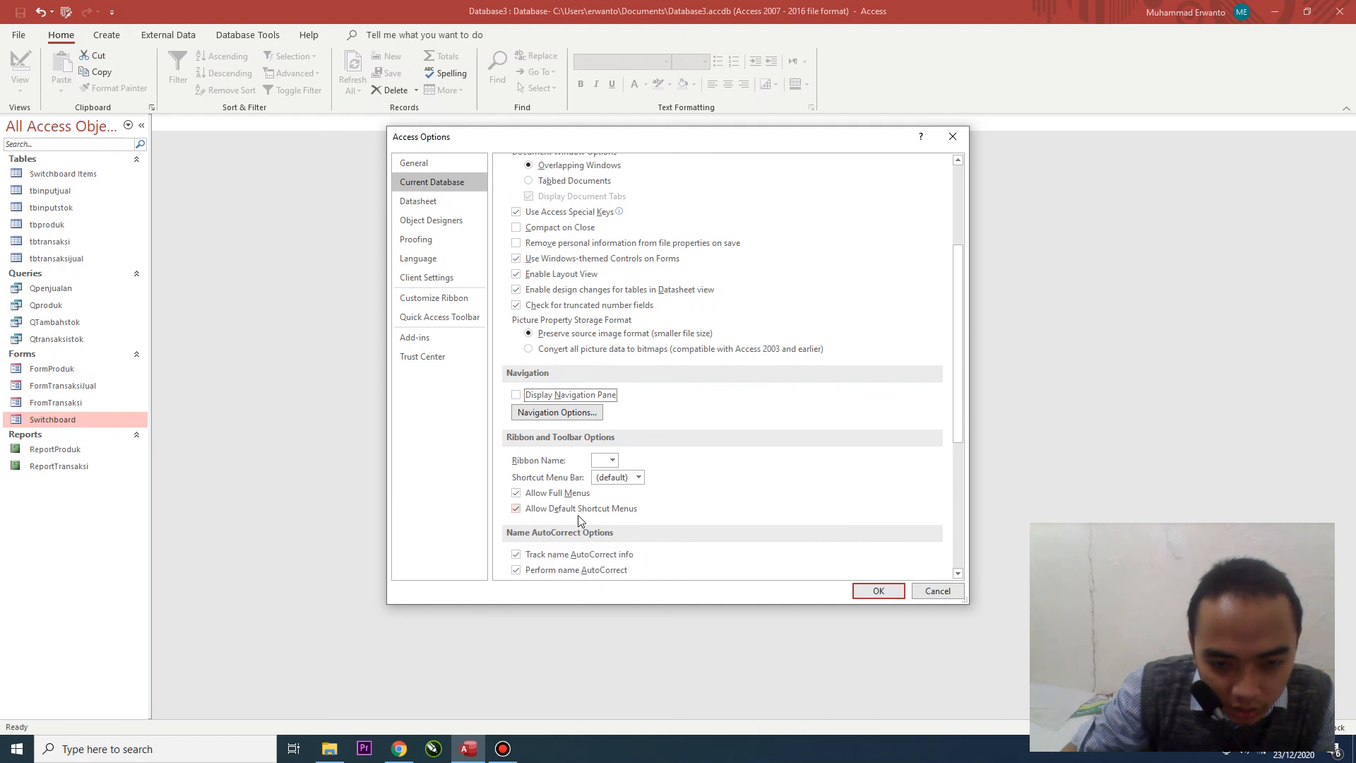
{"action": "left_click", "coordinate": [517, 494]}
{"action": "left_click", "coordinate": [520, 509]}
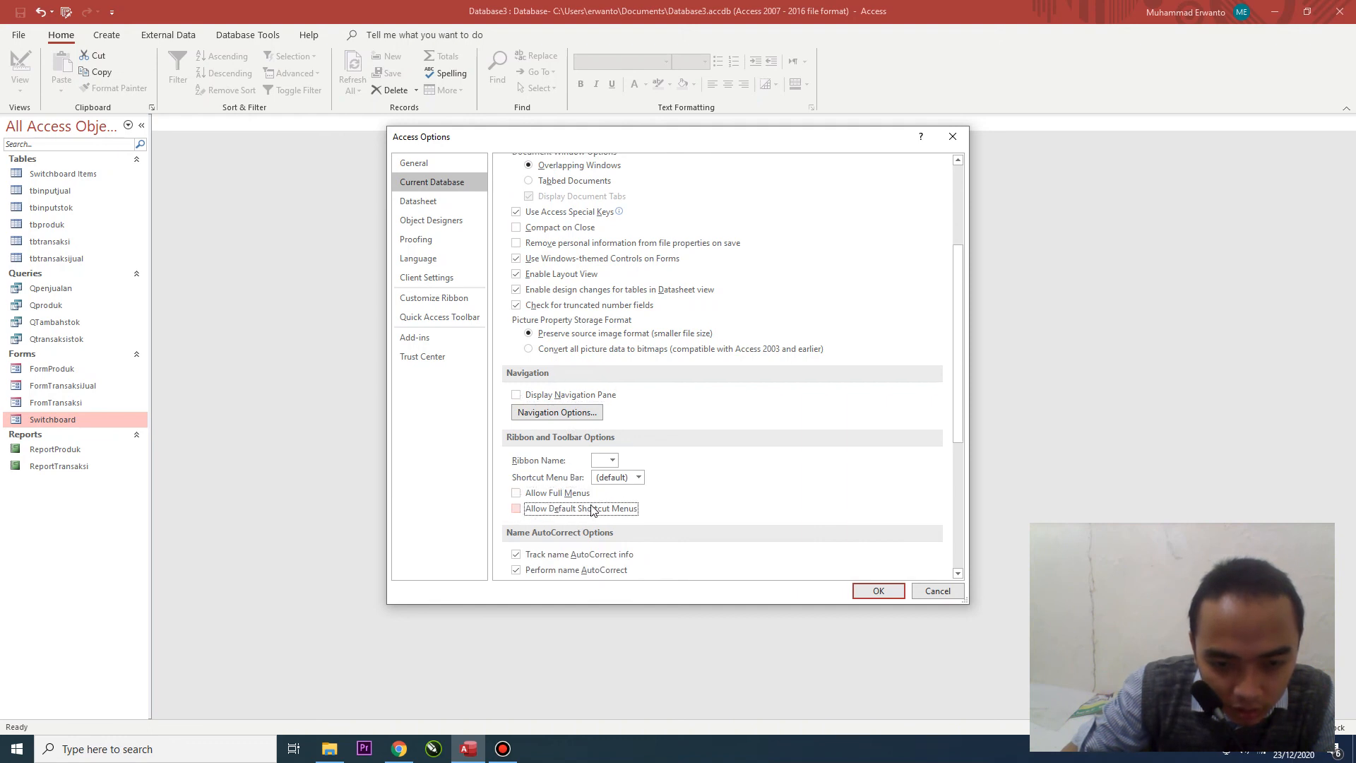
{"action": "scroll", "coordinate": [592, 508], "scroll_direction": "down", "scroll_amount": 1}
{"action": "scroll", "coordinate": [592, 520], "scroll_direction": "down", "scroll_amount": 1}
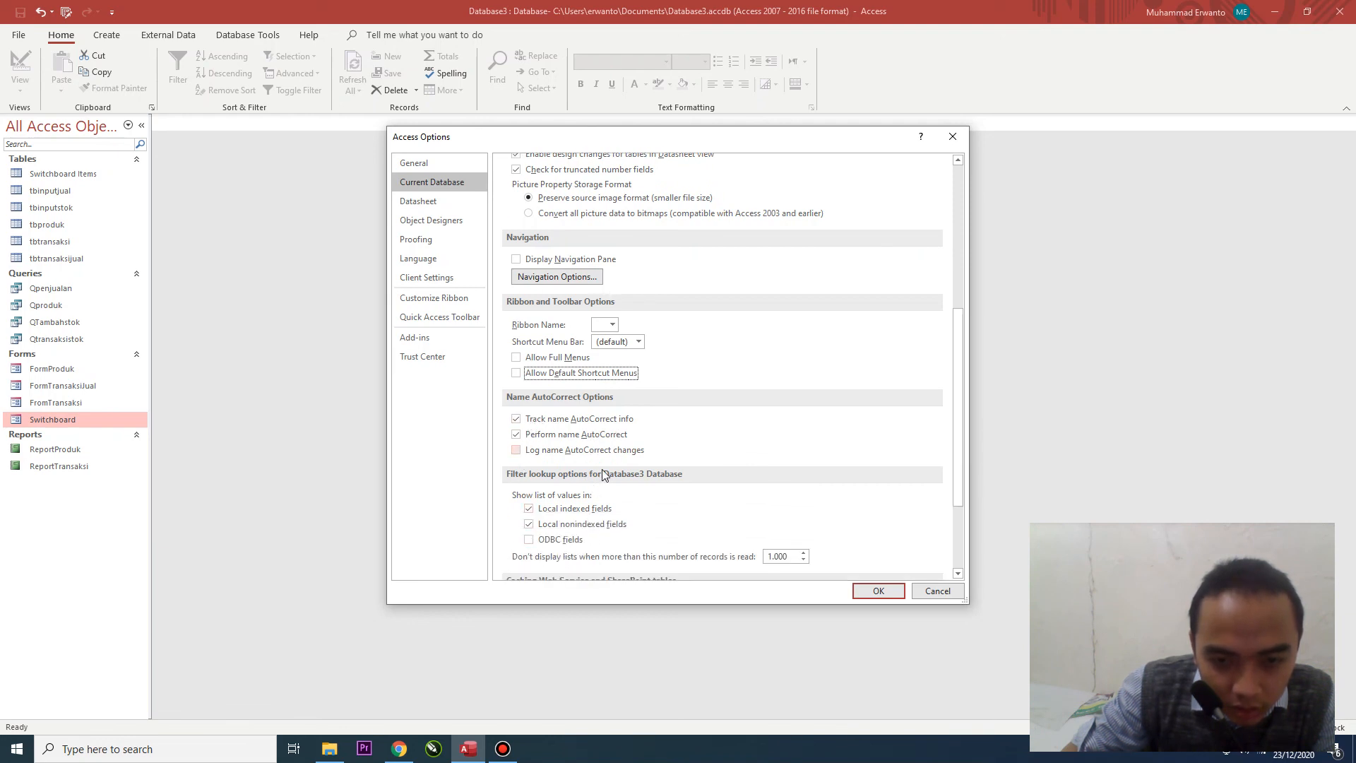
{"action": "scroll", "coordinate": [575, 478], "scroll_direction": "down", "scroll_amount": 2}
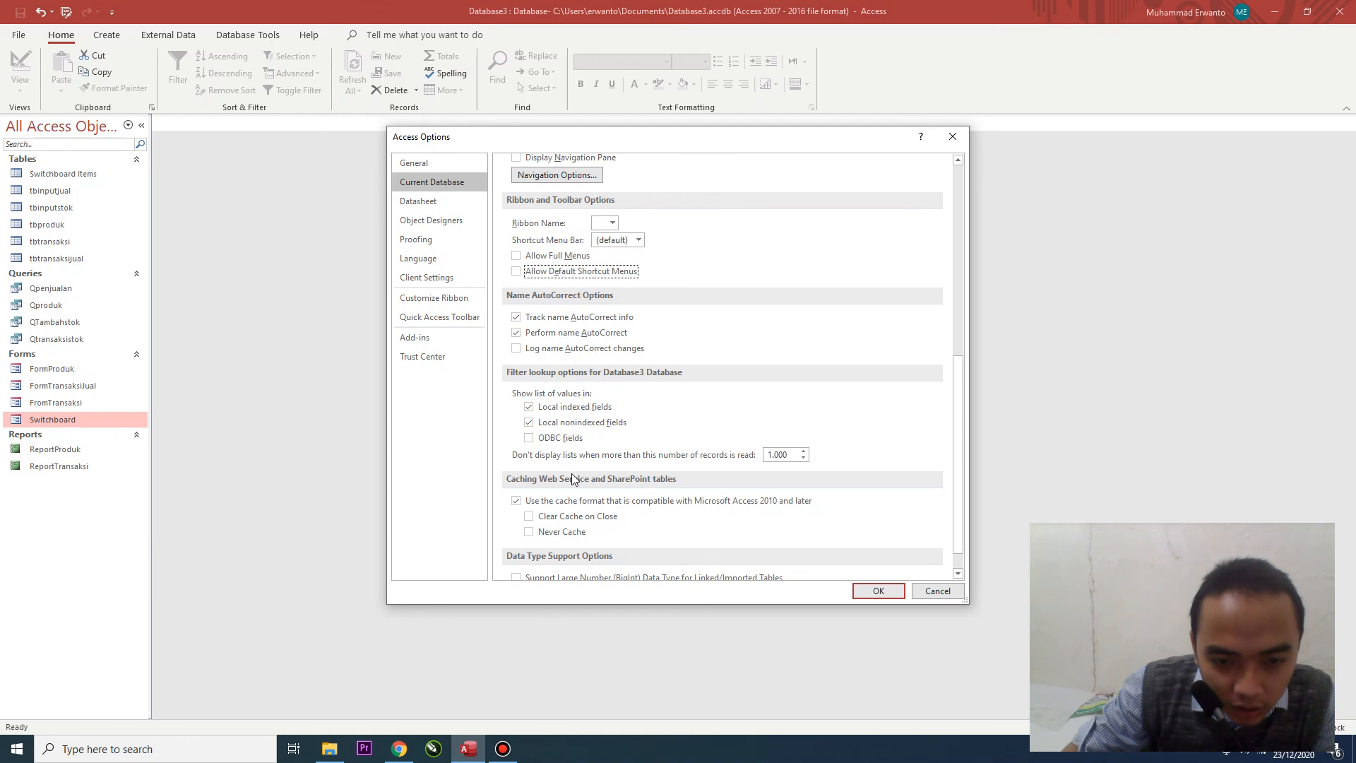
{"action": "scroll", "coordinate": [572, 477], "scroll_direction": "down", "scroll_amount": 1}
{"action": "left_click", "coordinate": [876, 590]}
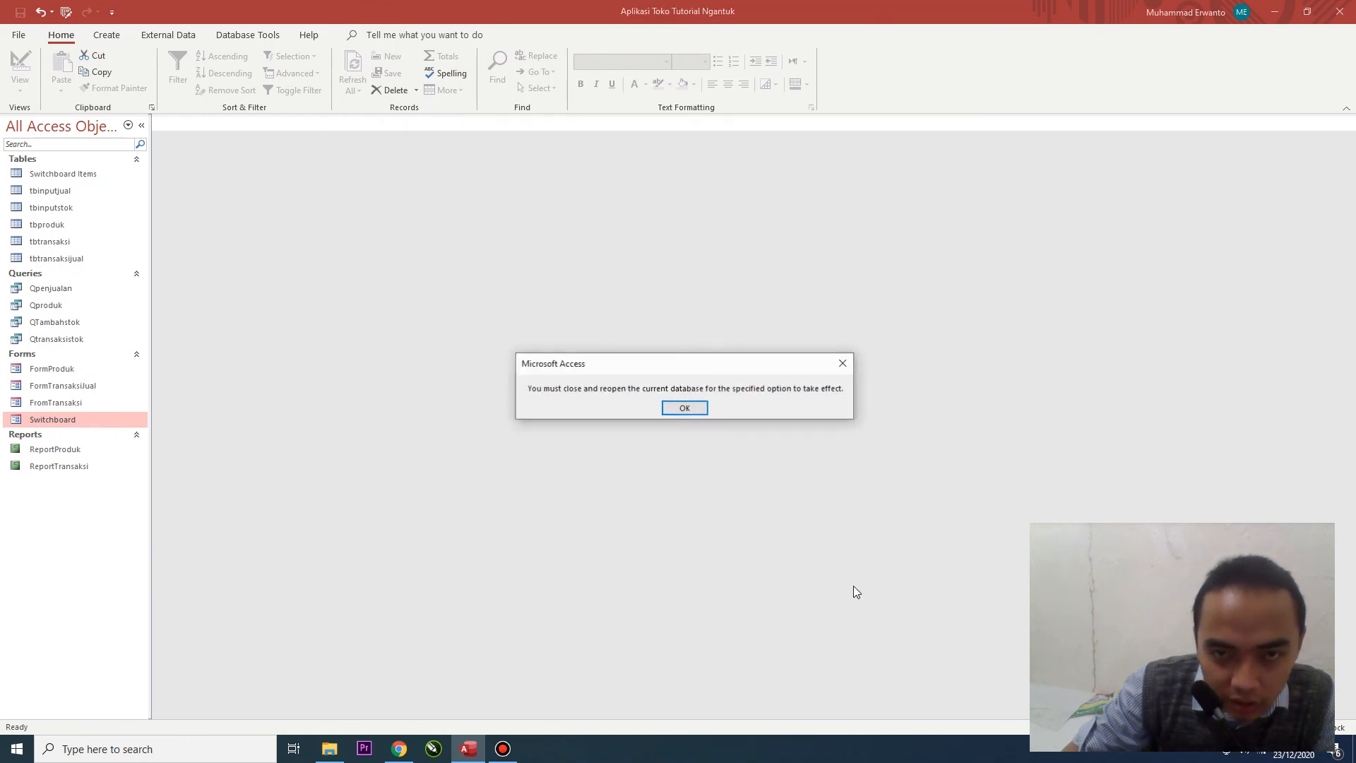
{"action": "left_click", "coordinate": [684, 409]}
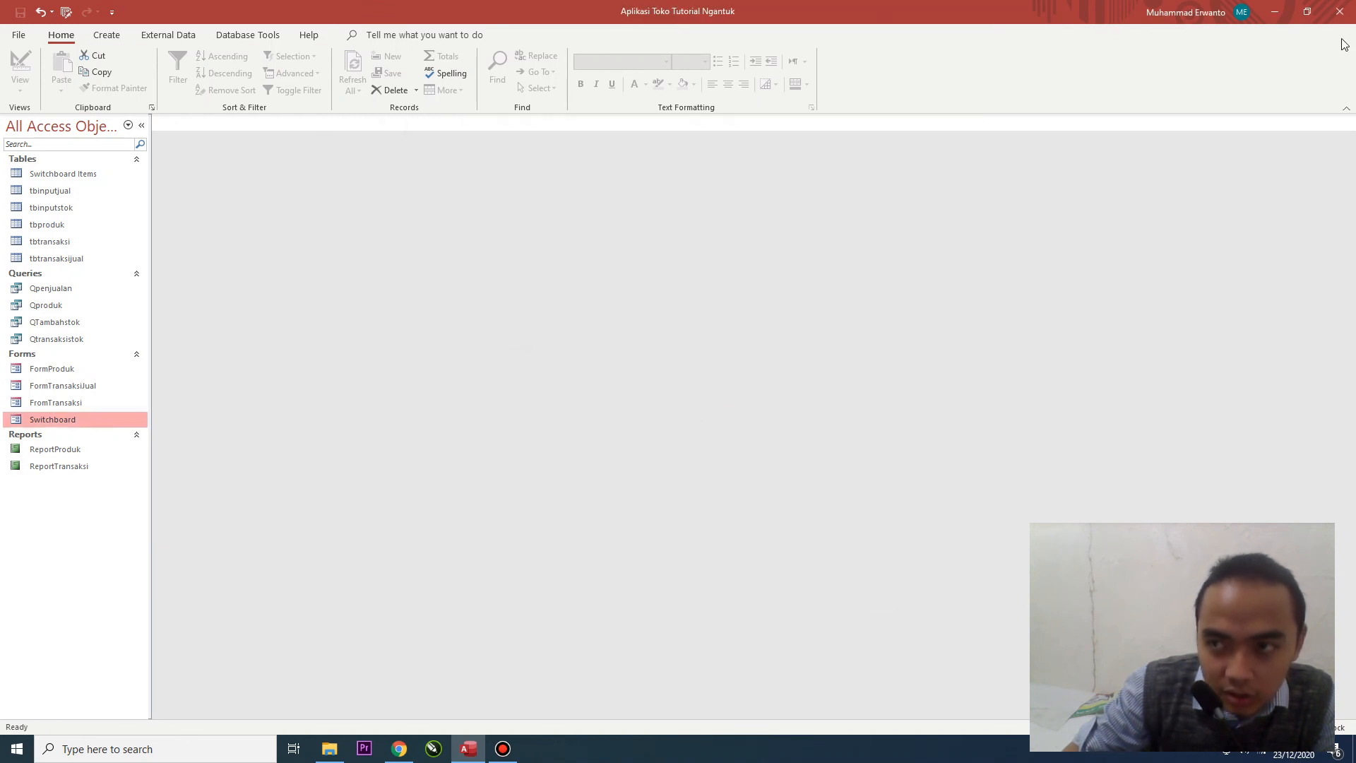
- Close Access and reopen Database3.accdb from the Documents folder in File Explorer
{"action": "left_click", "coordinate": [1339, 12]}
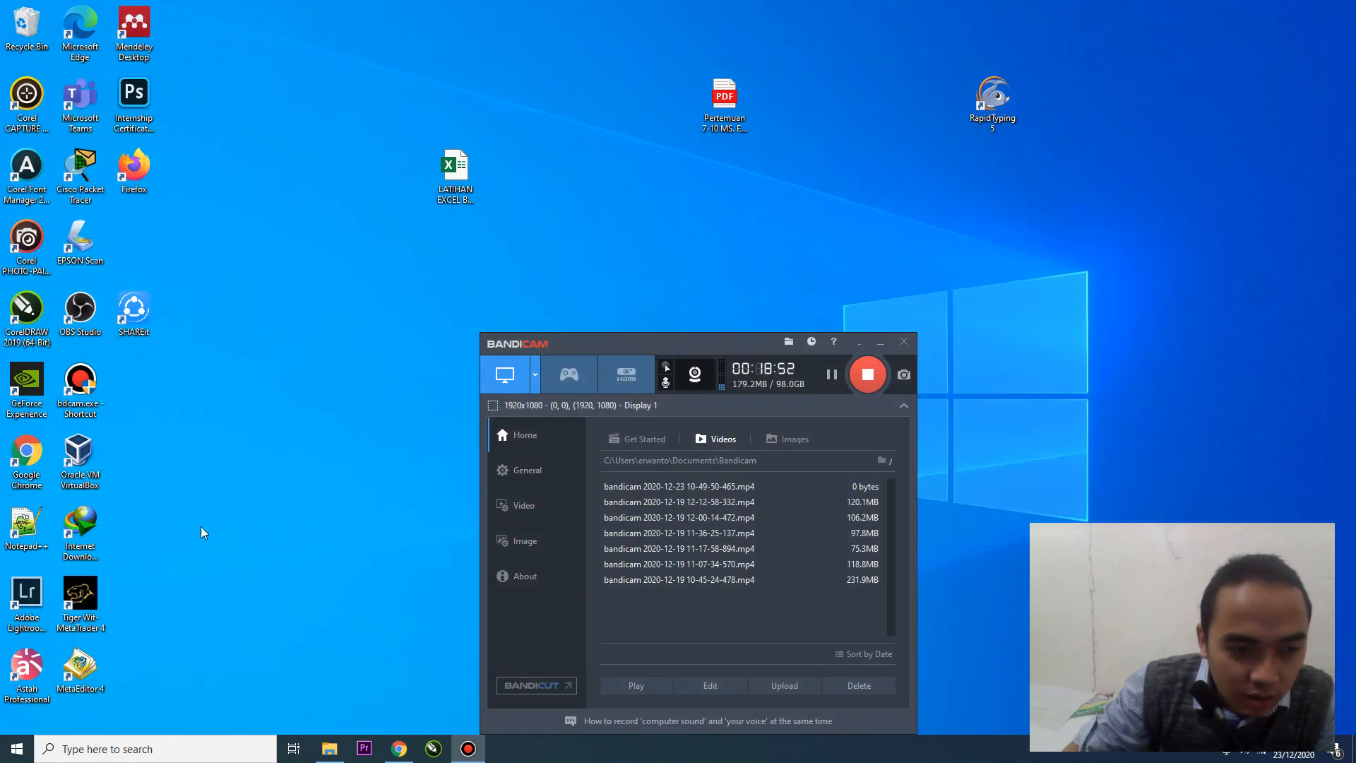
{"action": "left_click", "coordinate": [329, 747]}
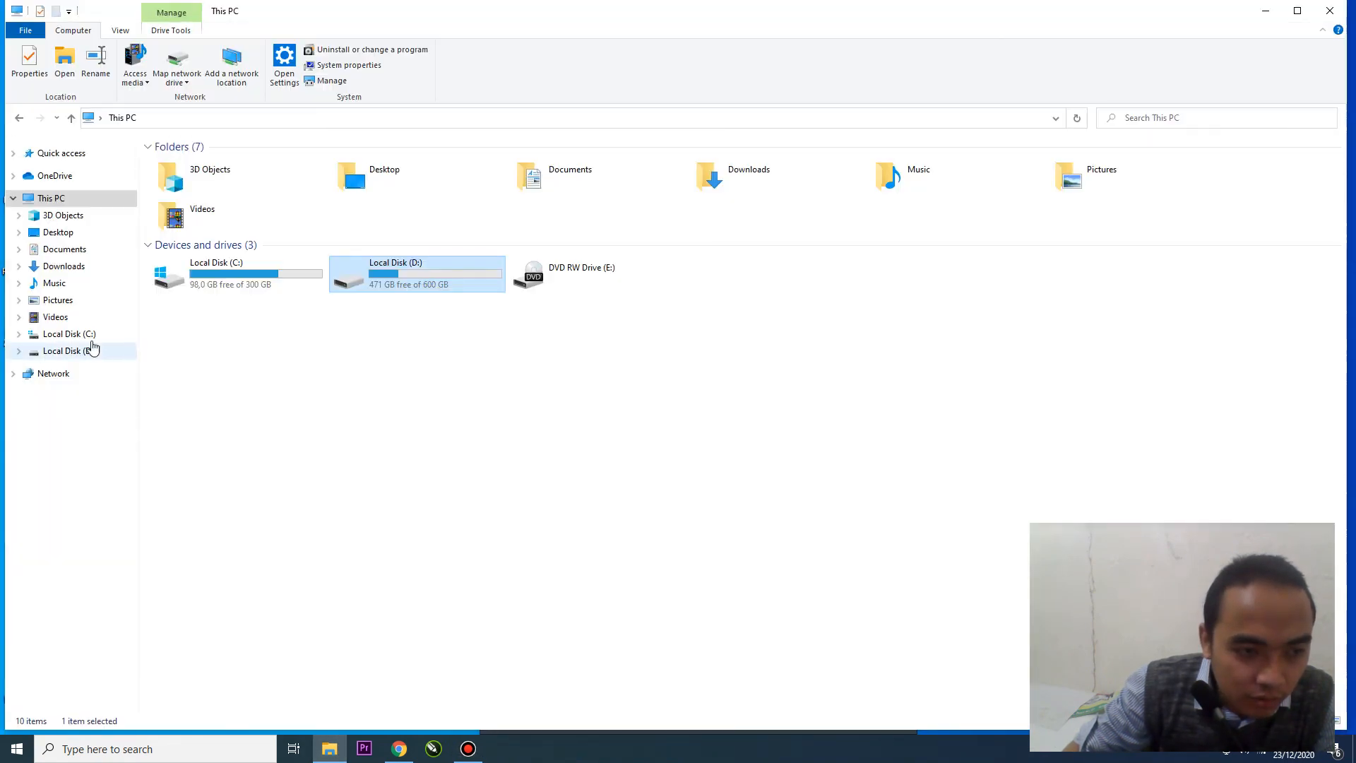
{"action": "left_click", "coordinate": [78, 251]}
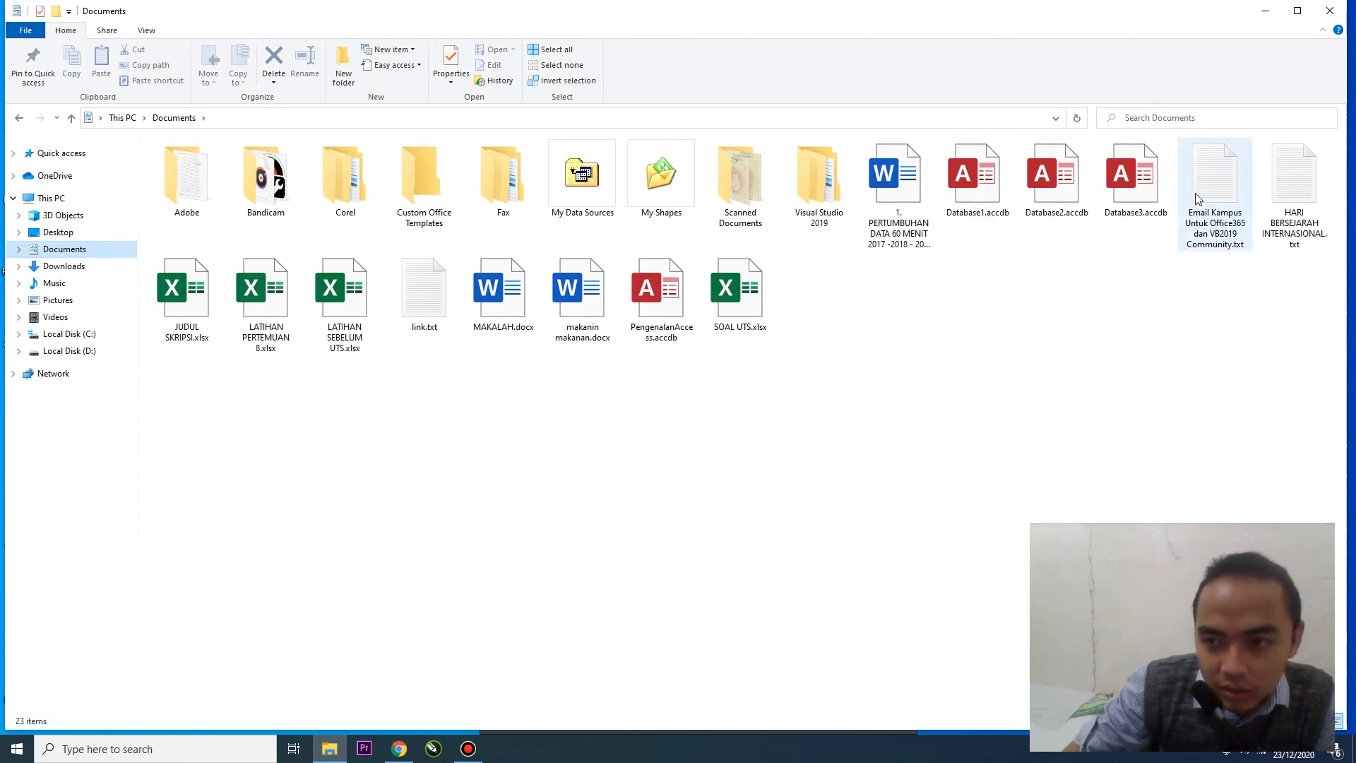
{"action": "double_click", "coordinate": [1144, 191]}
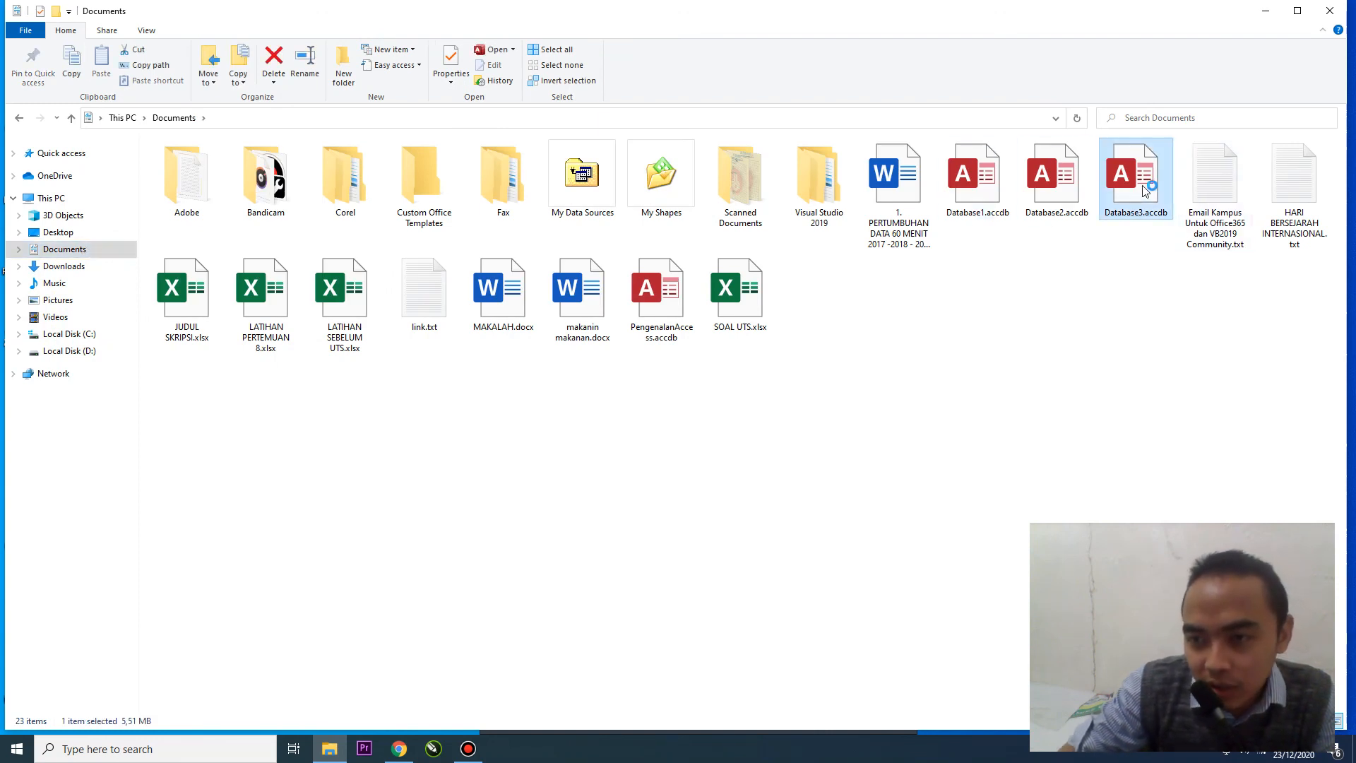